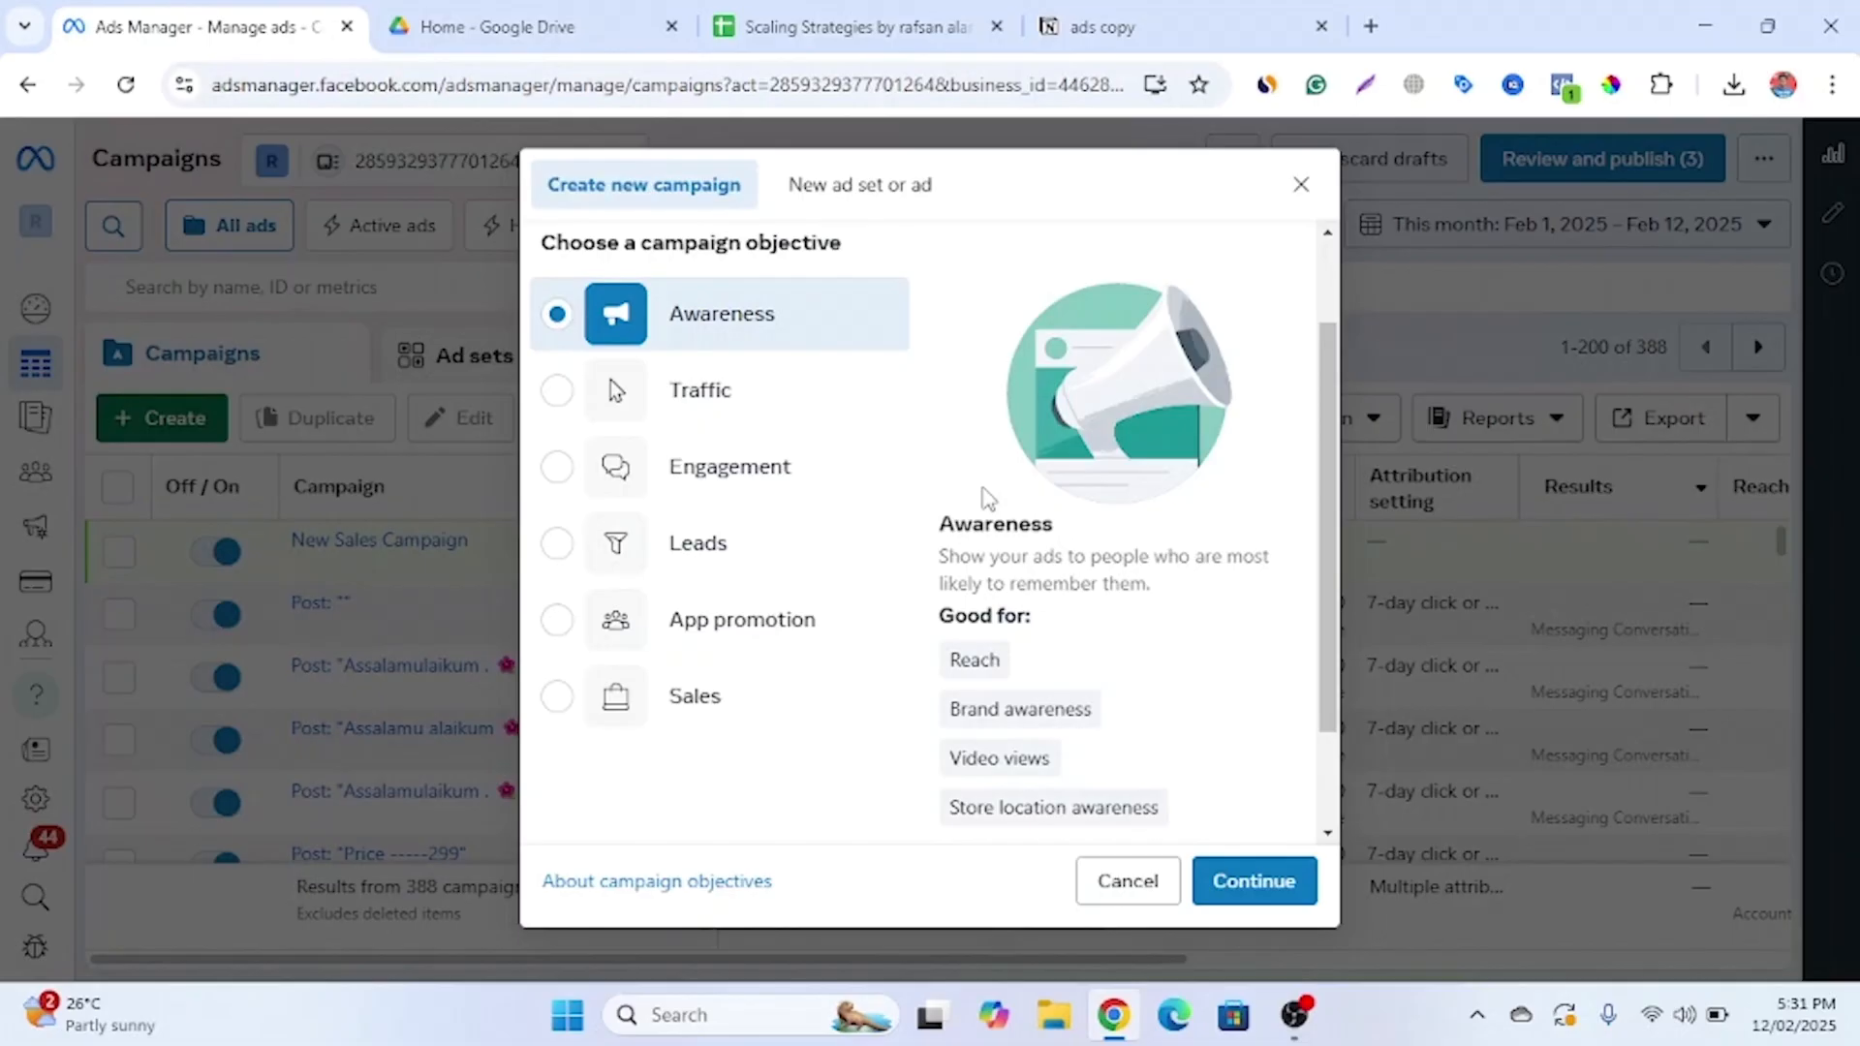
Review what the Traffic, Engagement, Leads and App promotion campaign objectives are good for
left_click(727, 417)
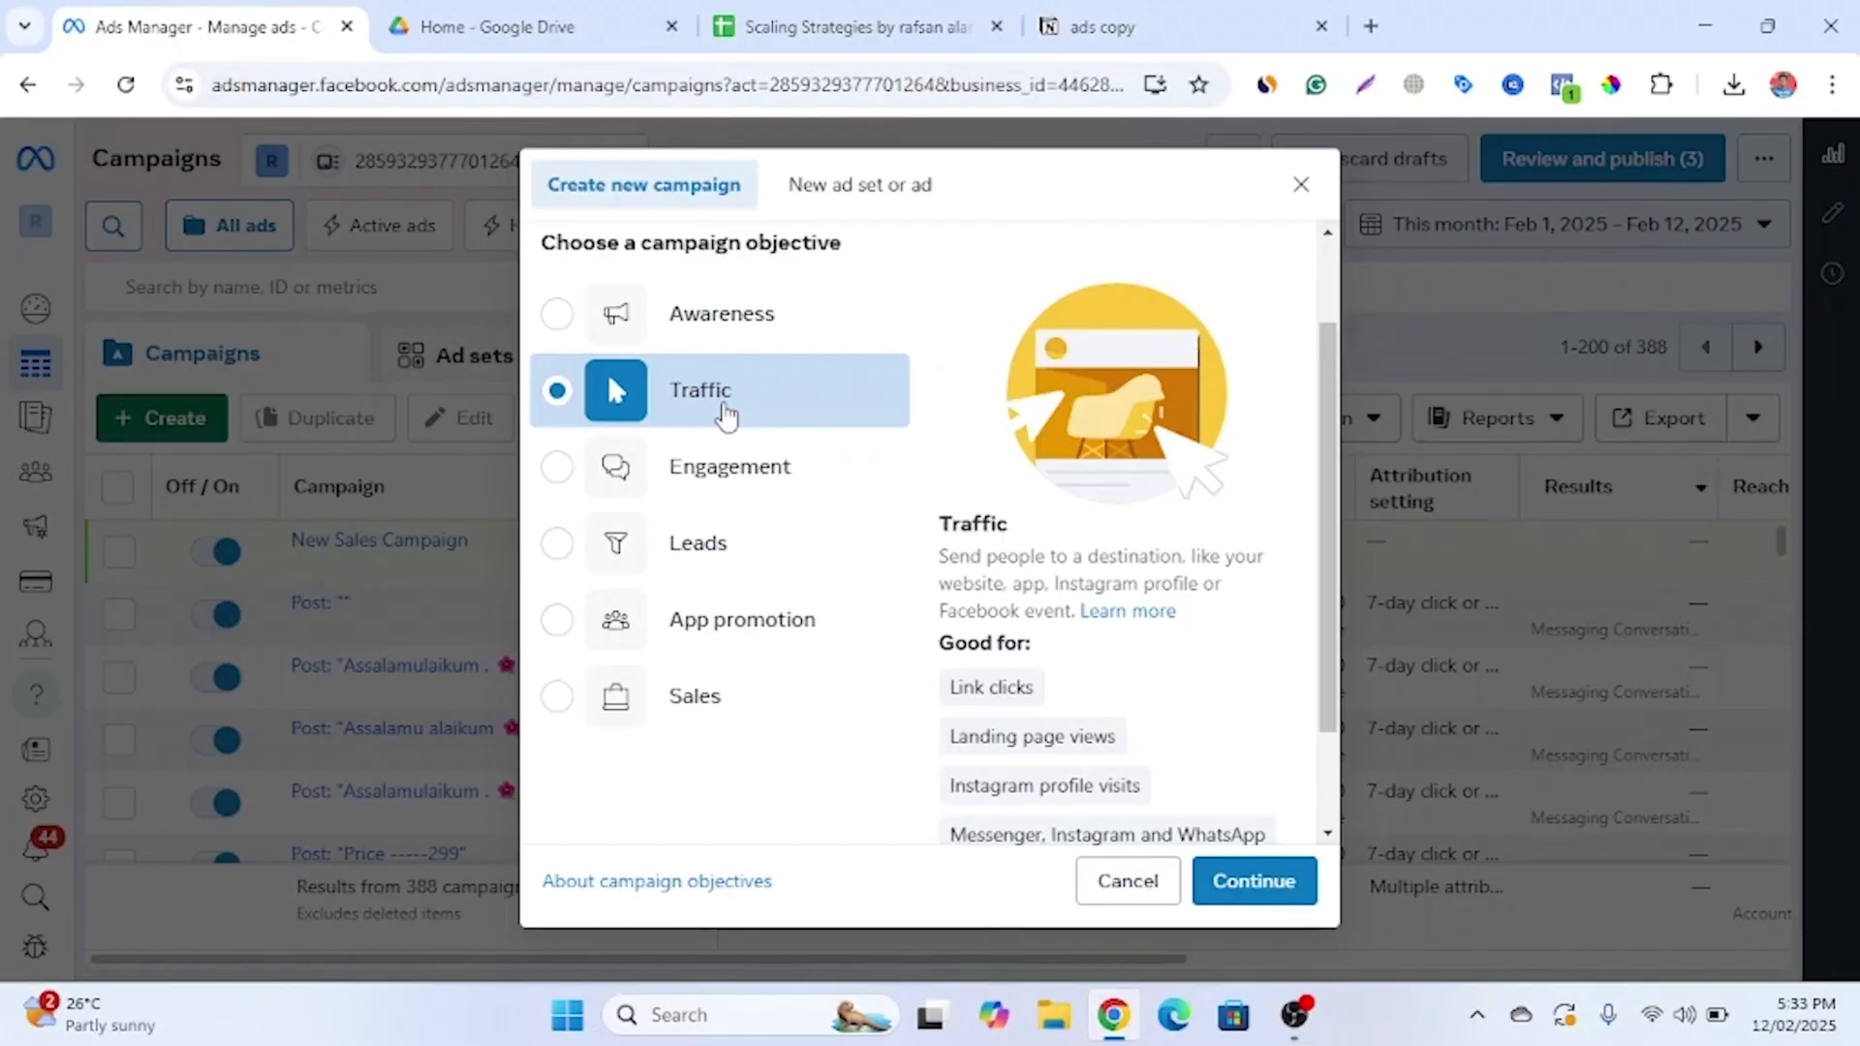
left_click(720, 467)
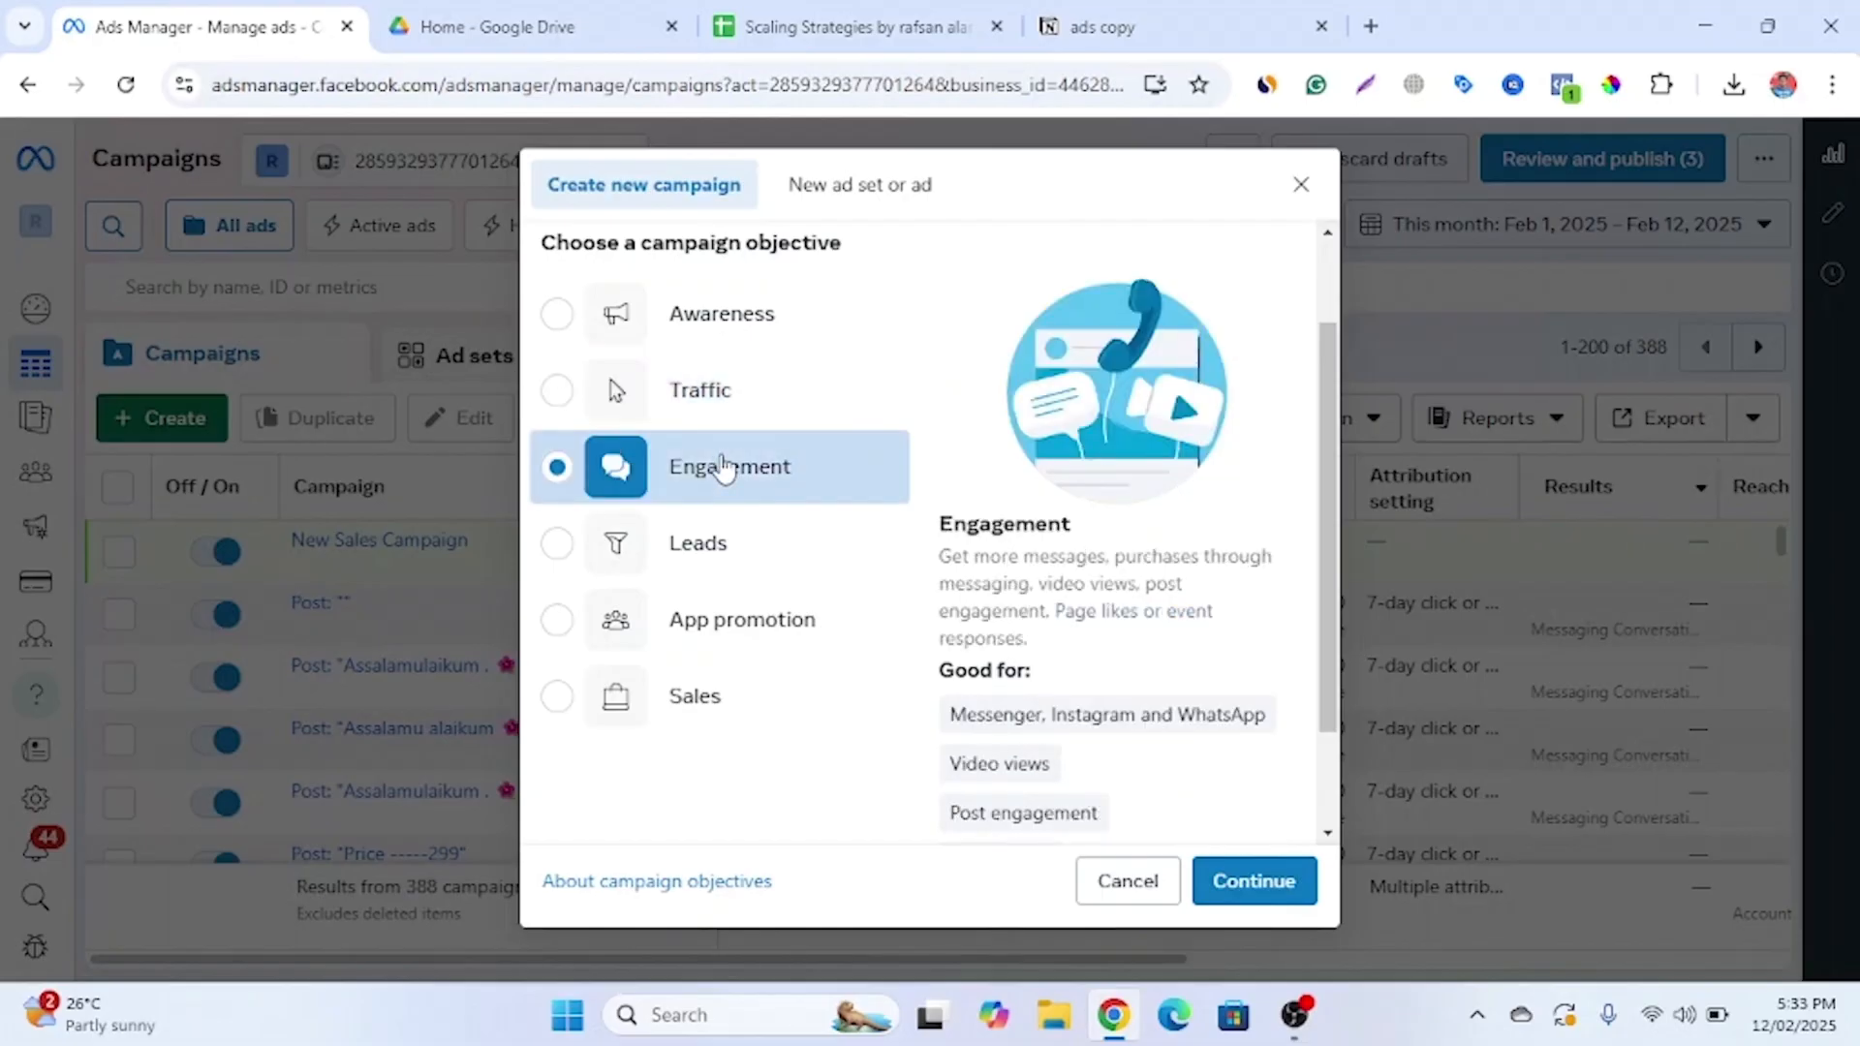
scroll(1107, 580, "down", 2)
mouse_move(1108, 579)
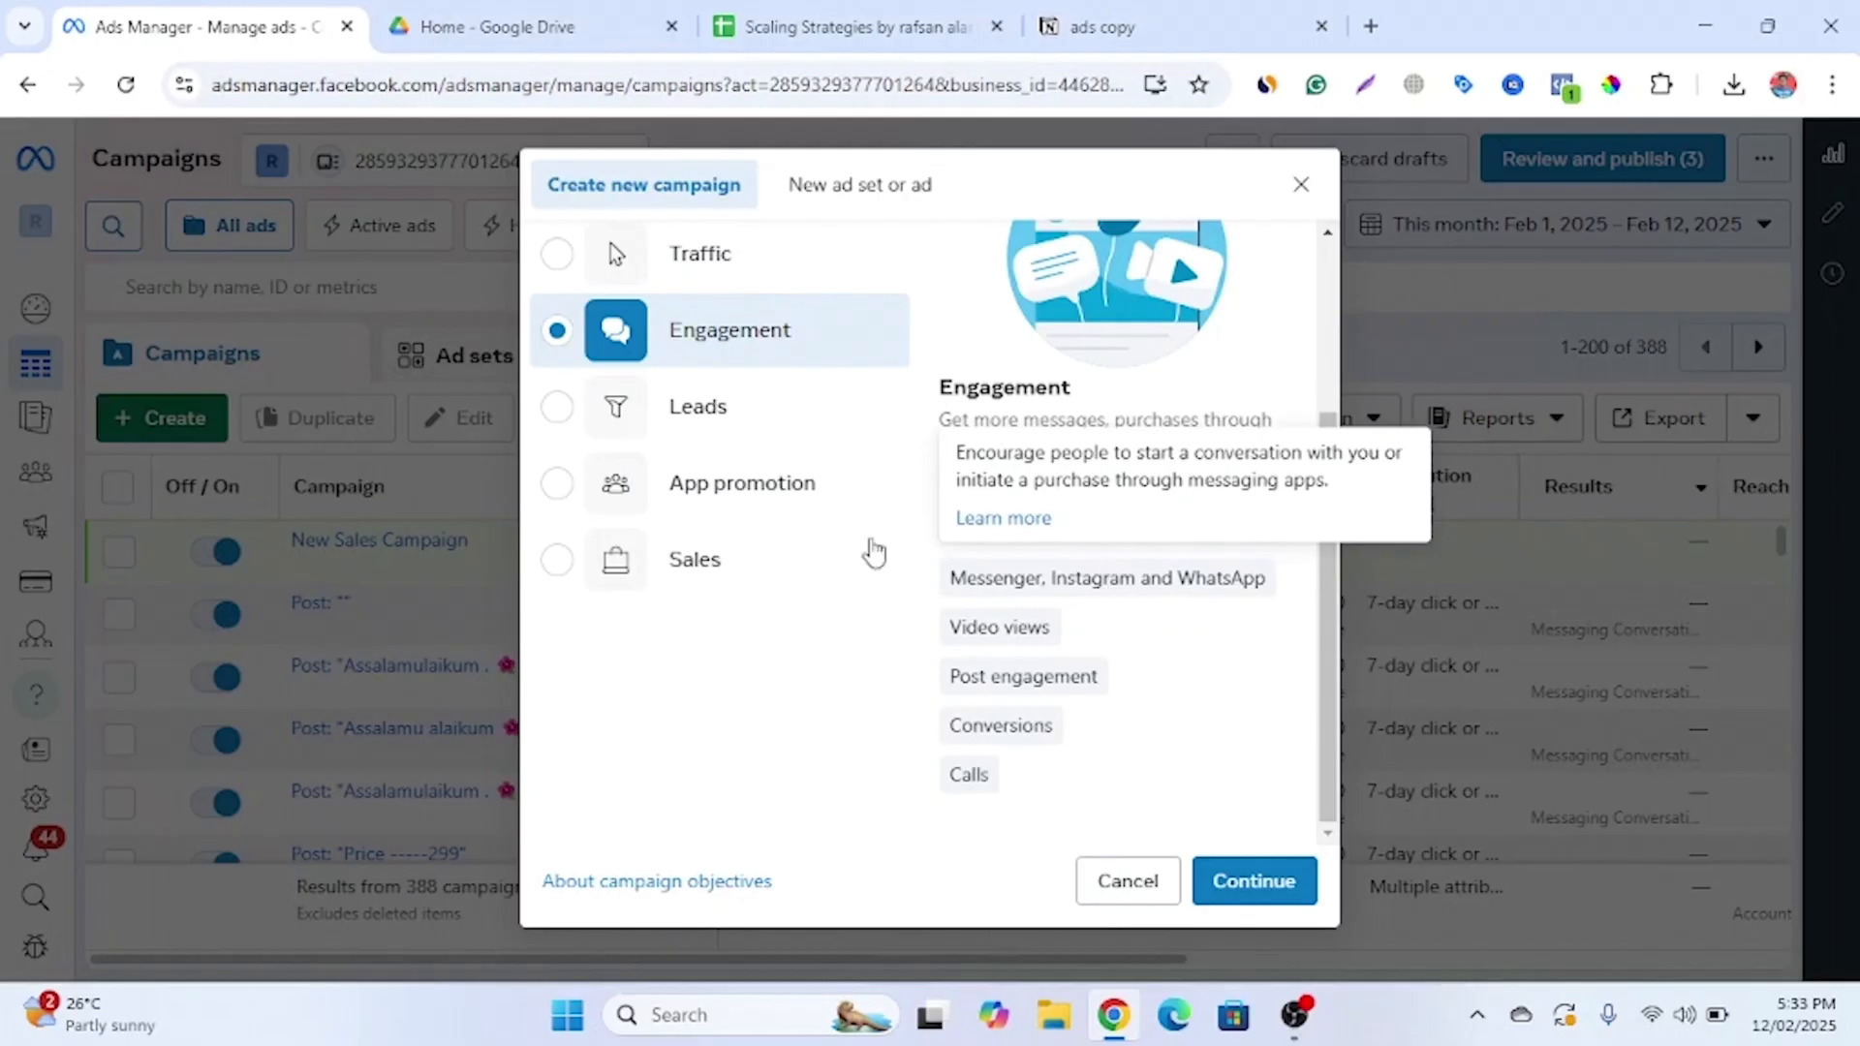
left_click(713, 412)
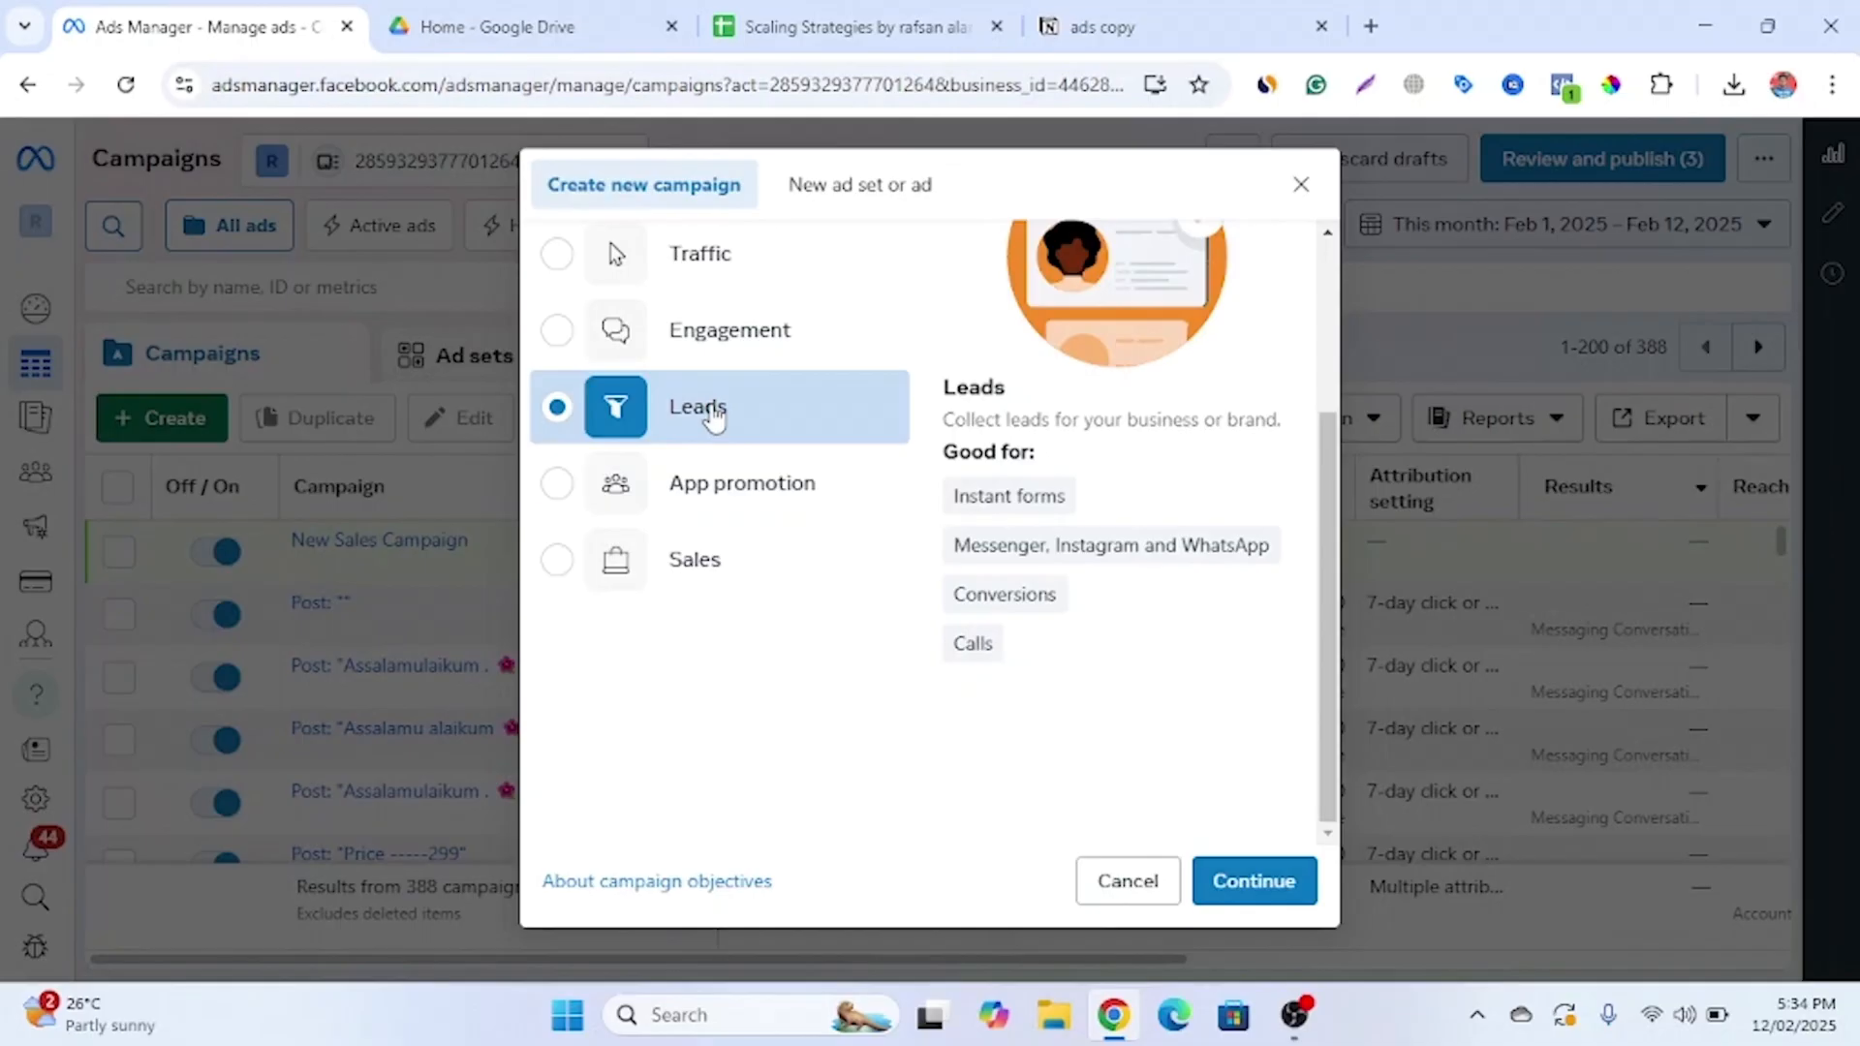
left_click(728, 494)
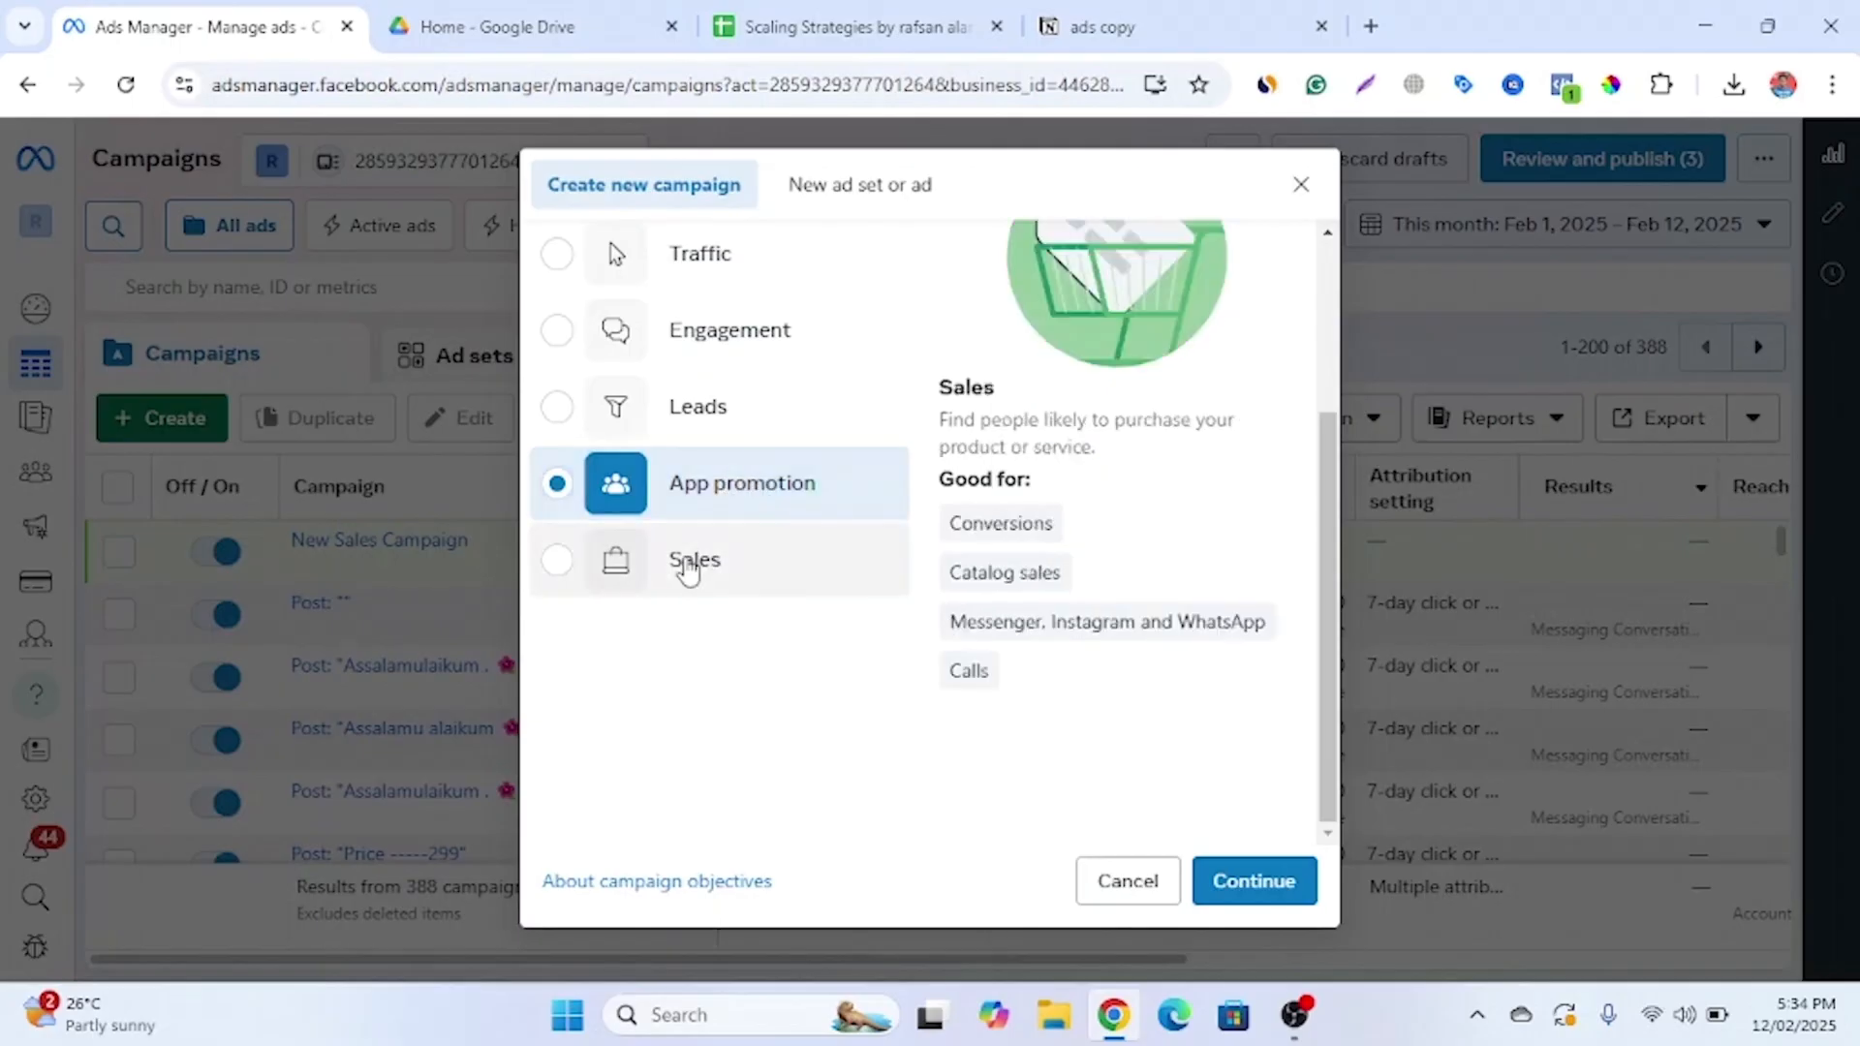
Choose Sales as the objective for the new campaign and continue to the campaign setup choice
left_click(688, 568)
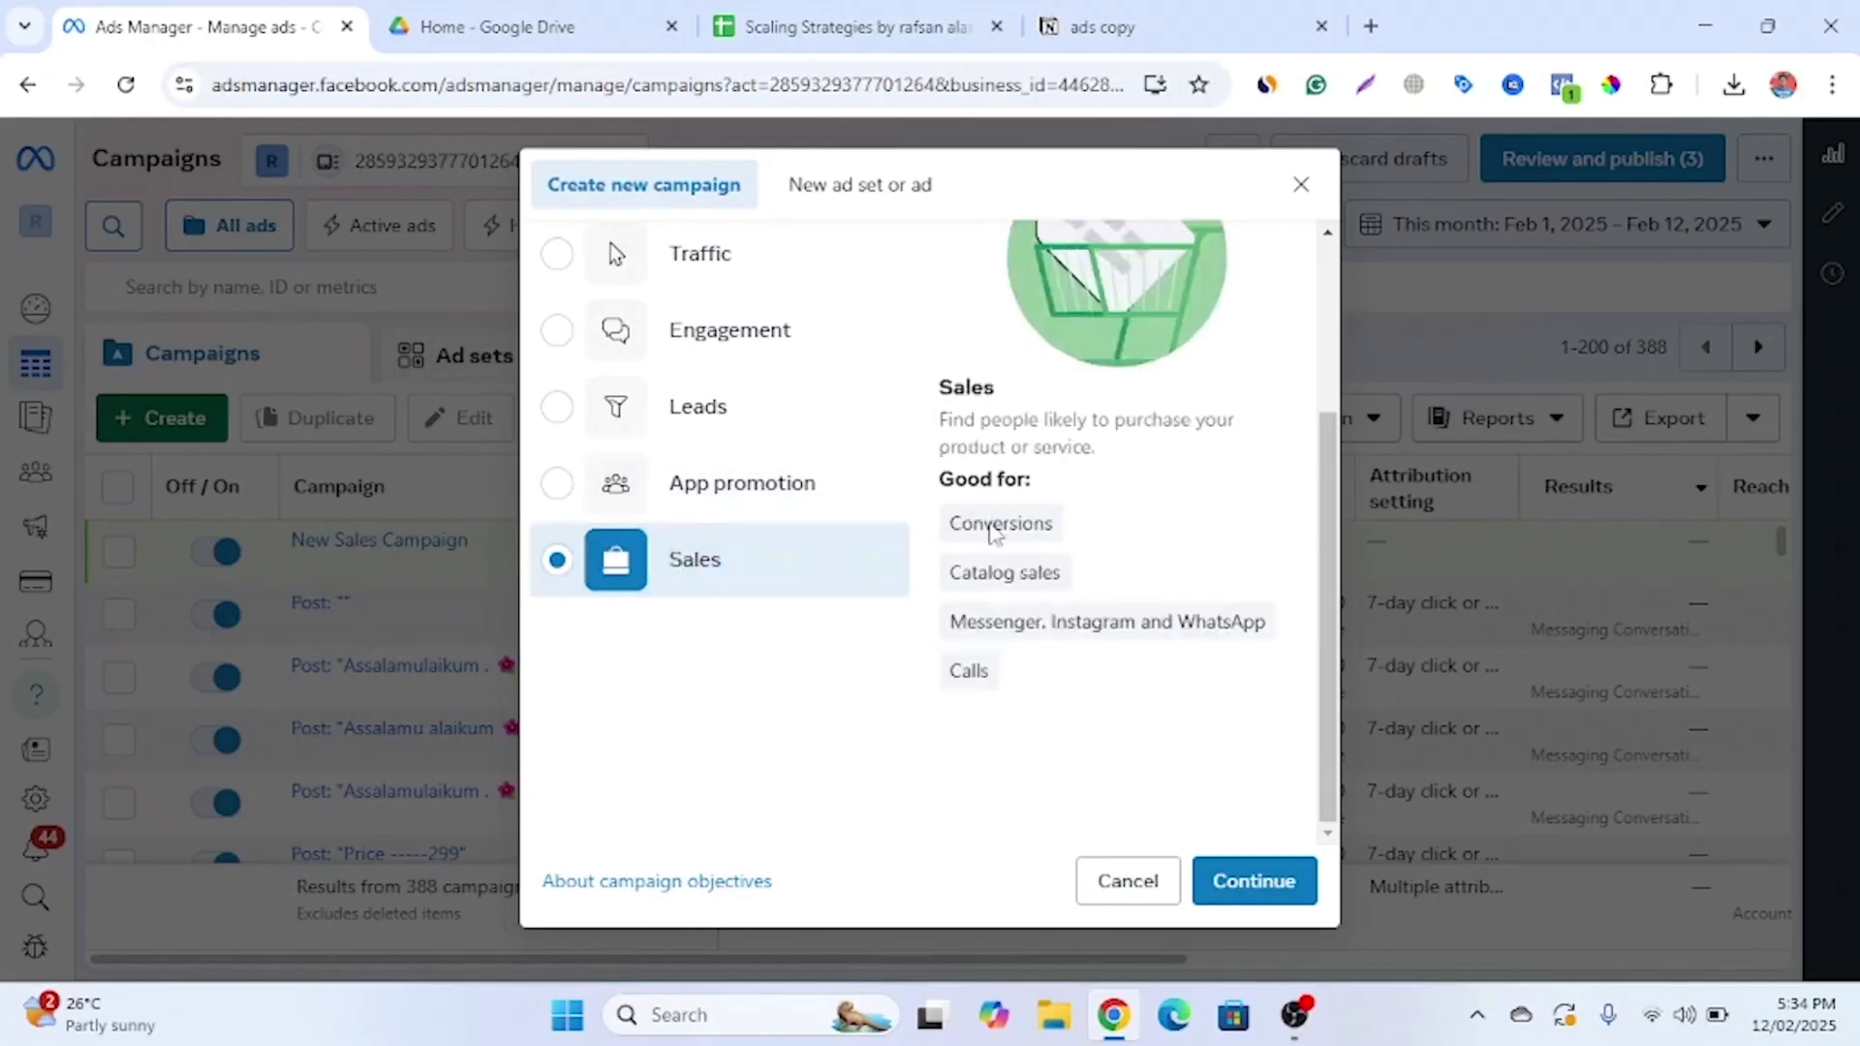
scroll(817, 717, "up", 3)
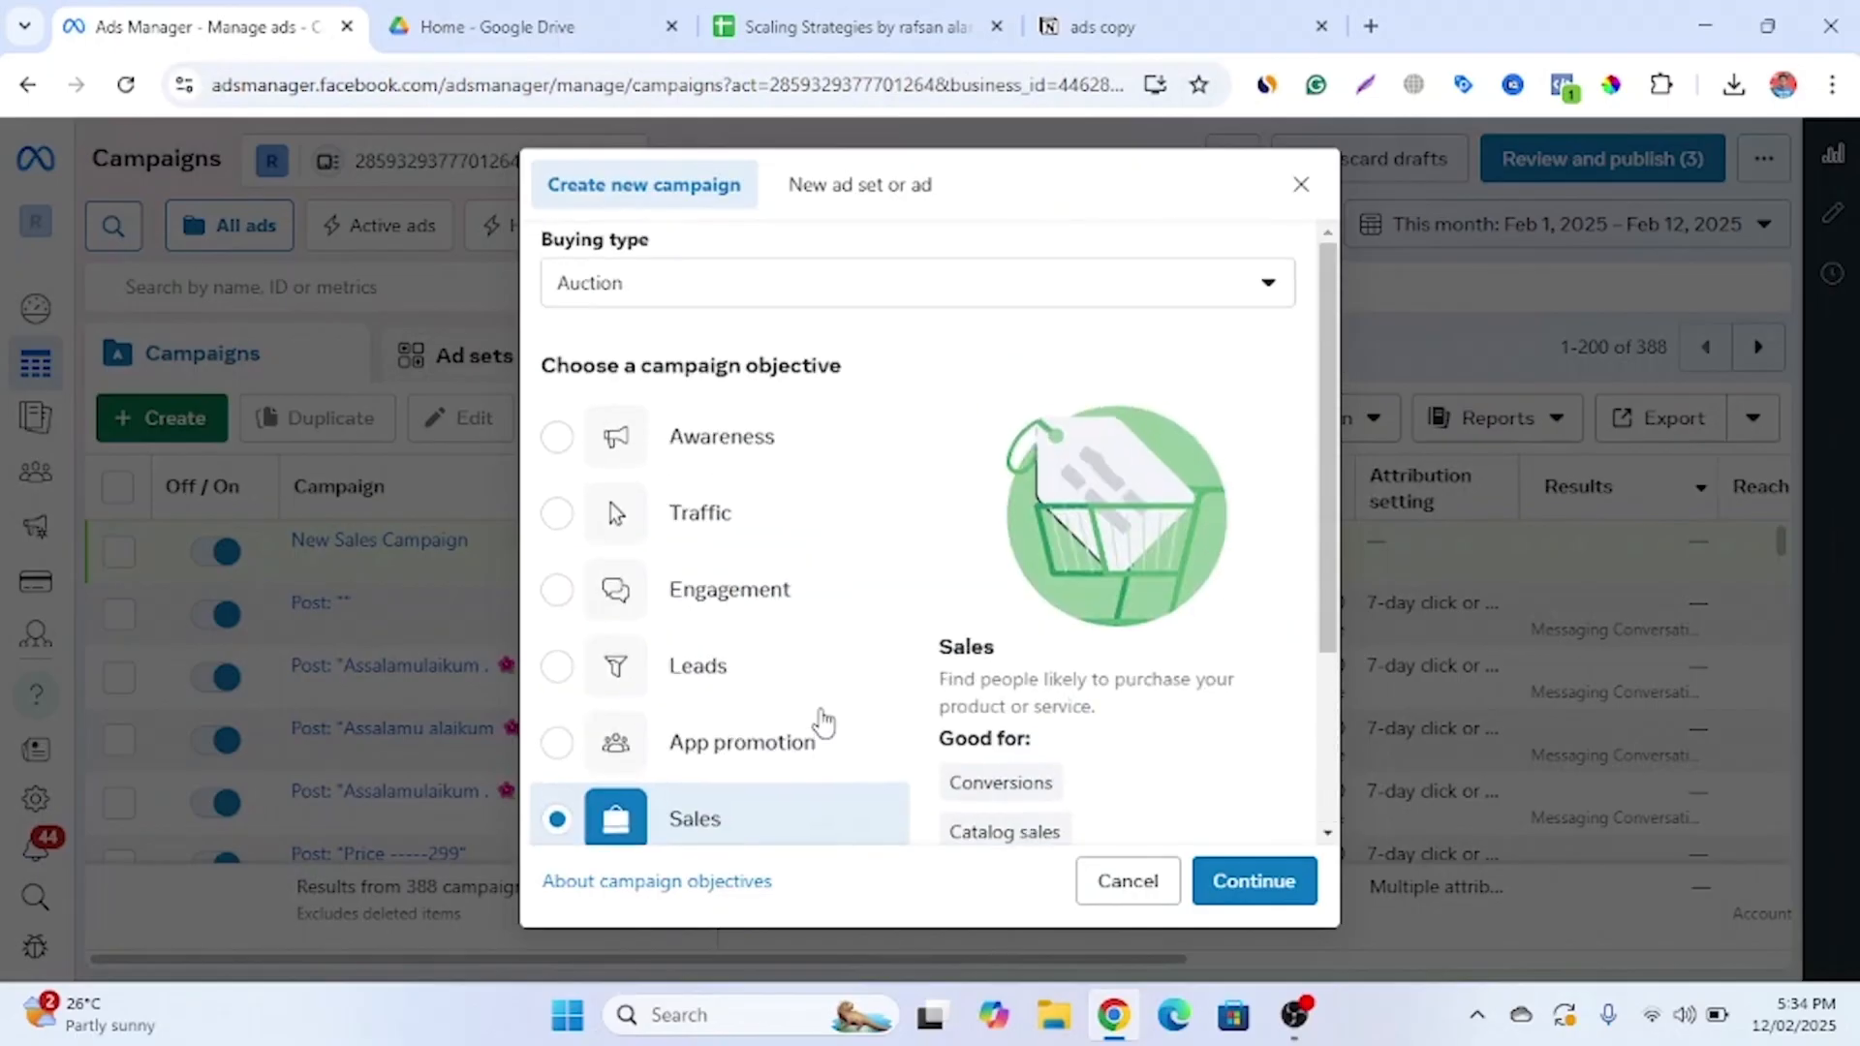
scroll(797, 627, "down", 3)
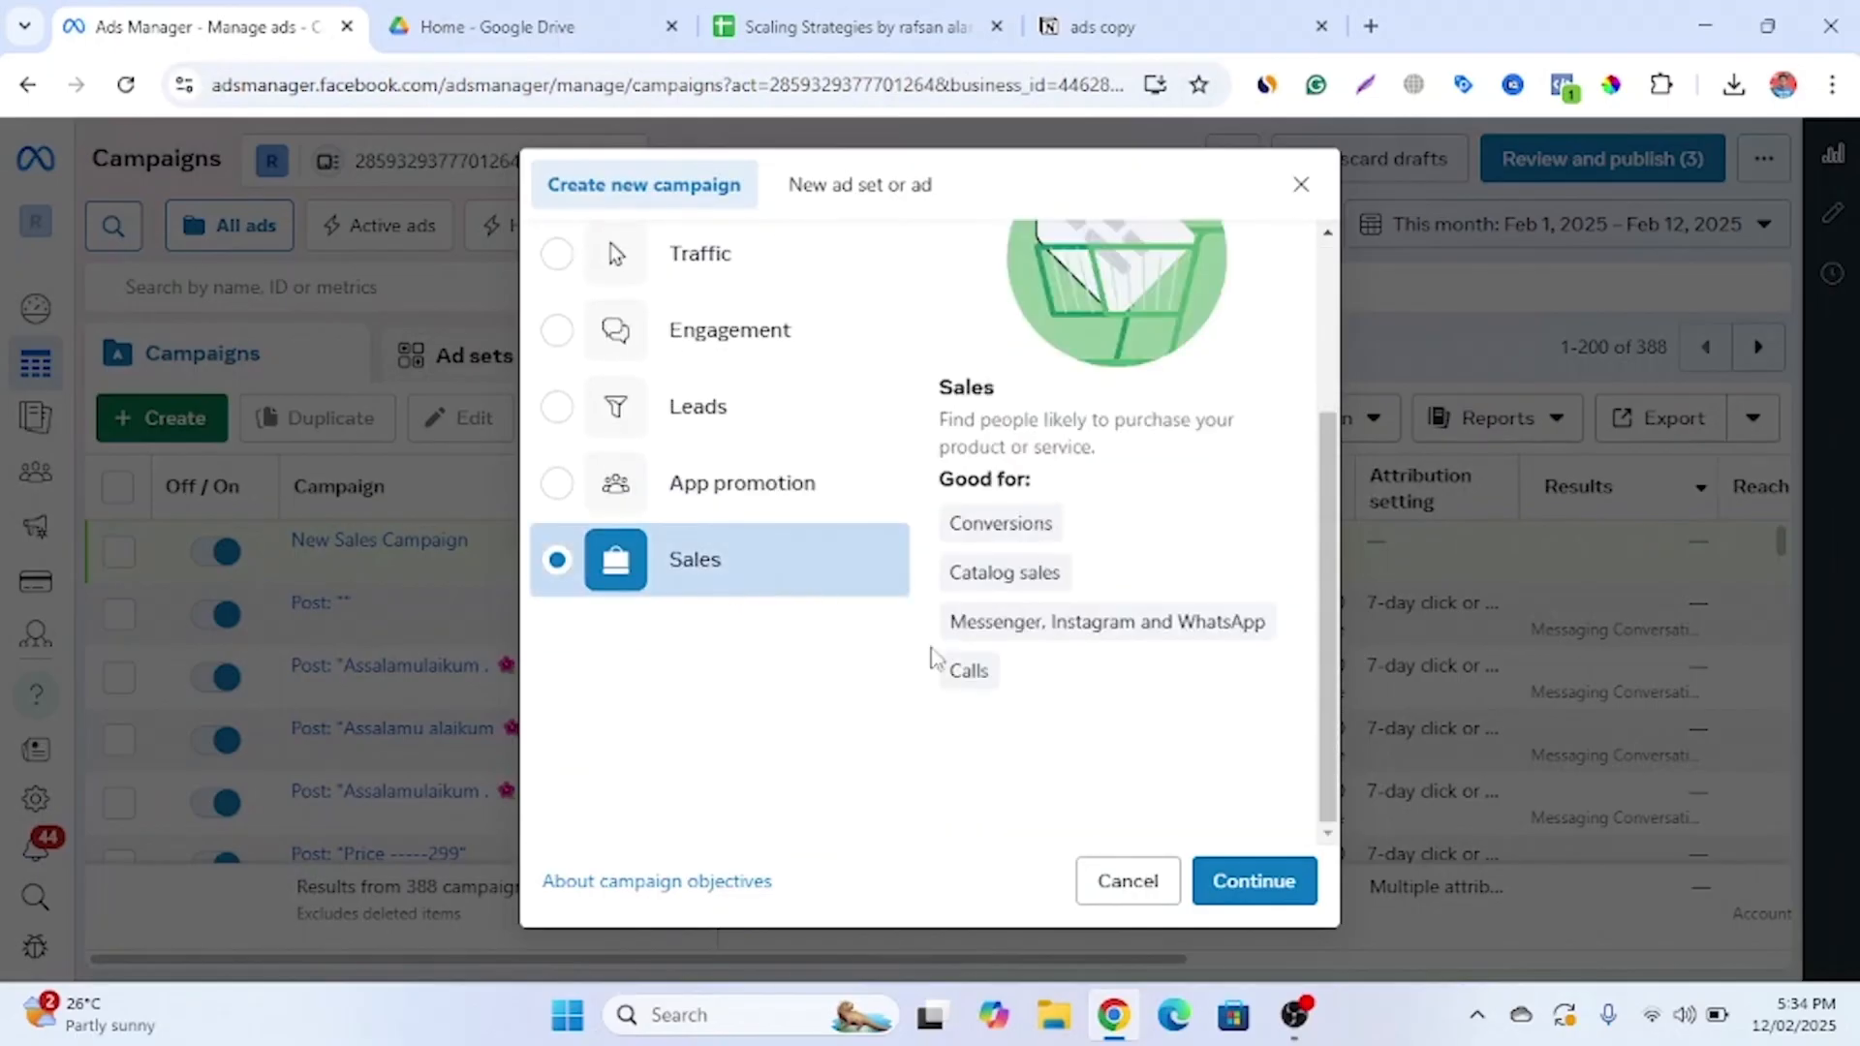
left_click(1231, 886)
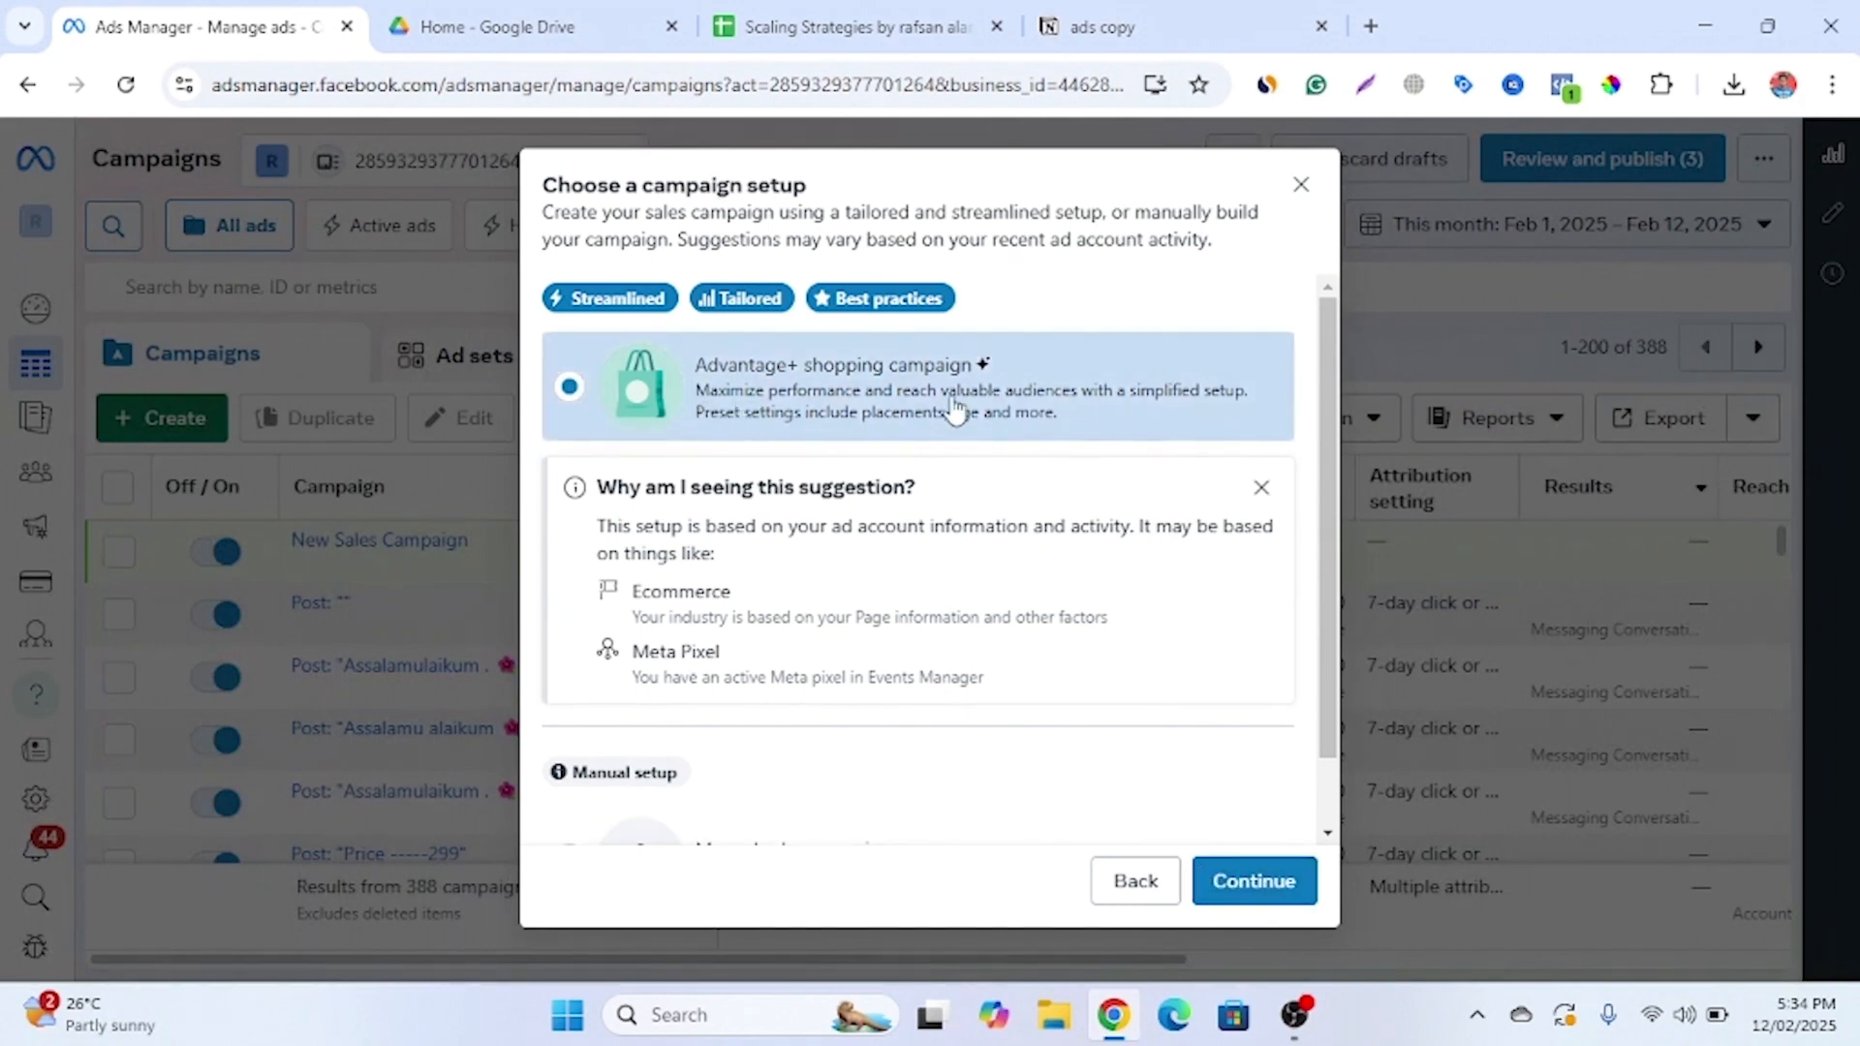
Dismiss the setup suggestion explanation and create the campaign with the Manual sales campaign setup
scroll(868, 540, "down", 1)
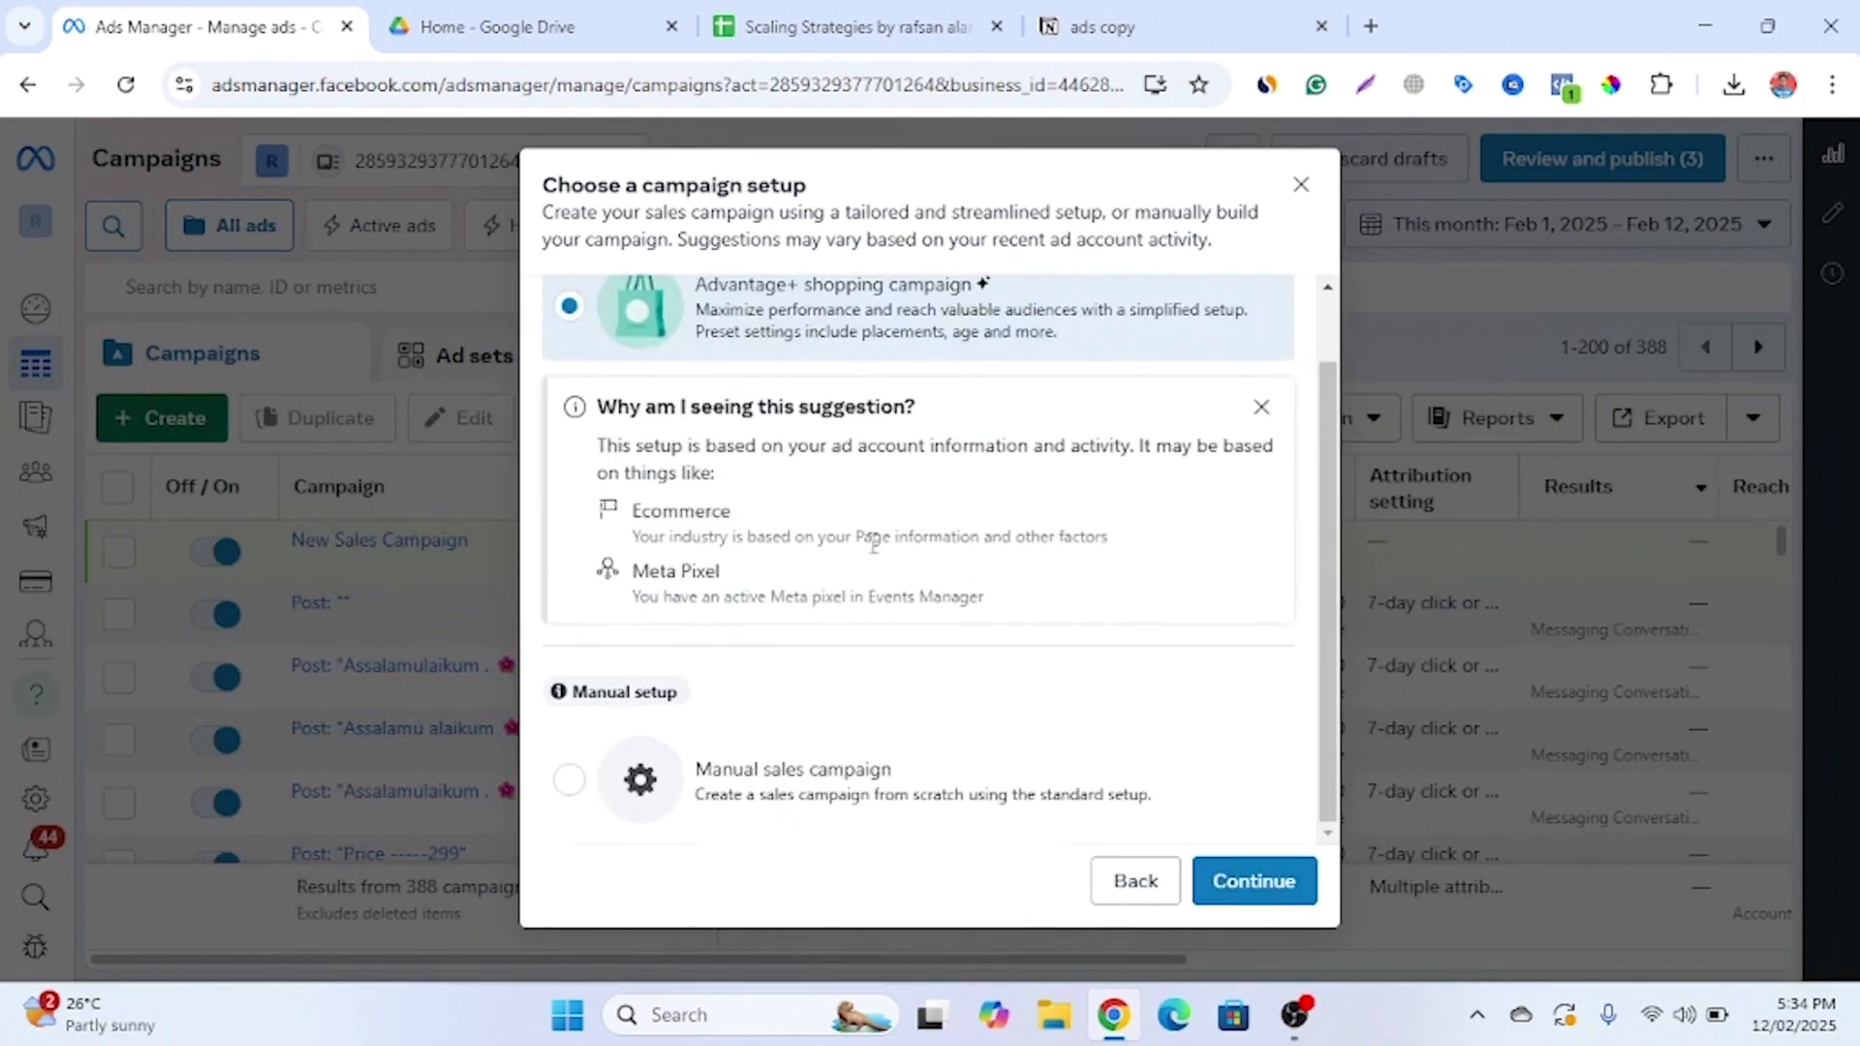
left_click(1263, 412)
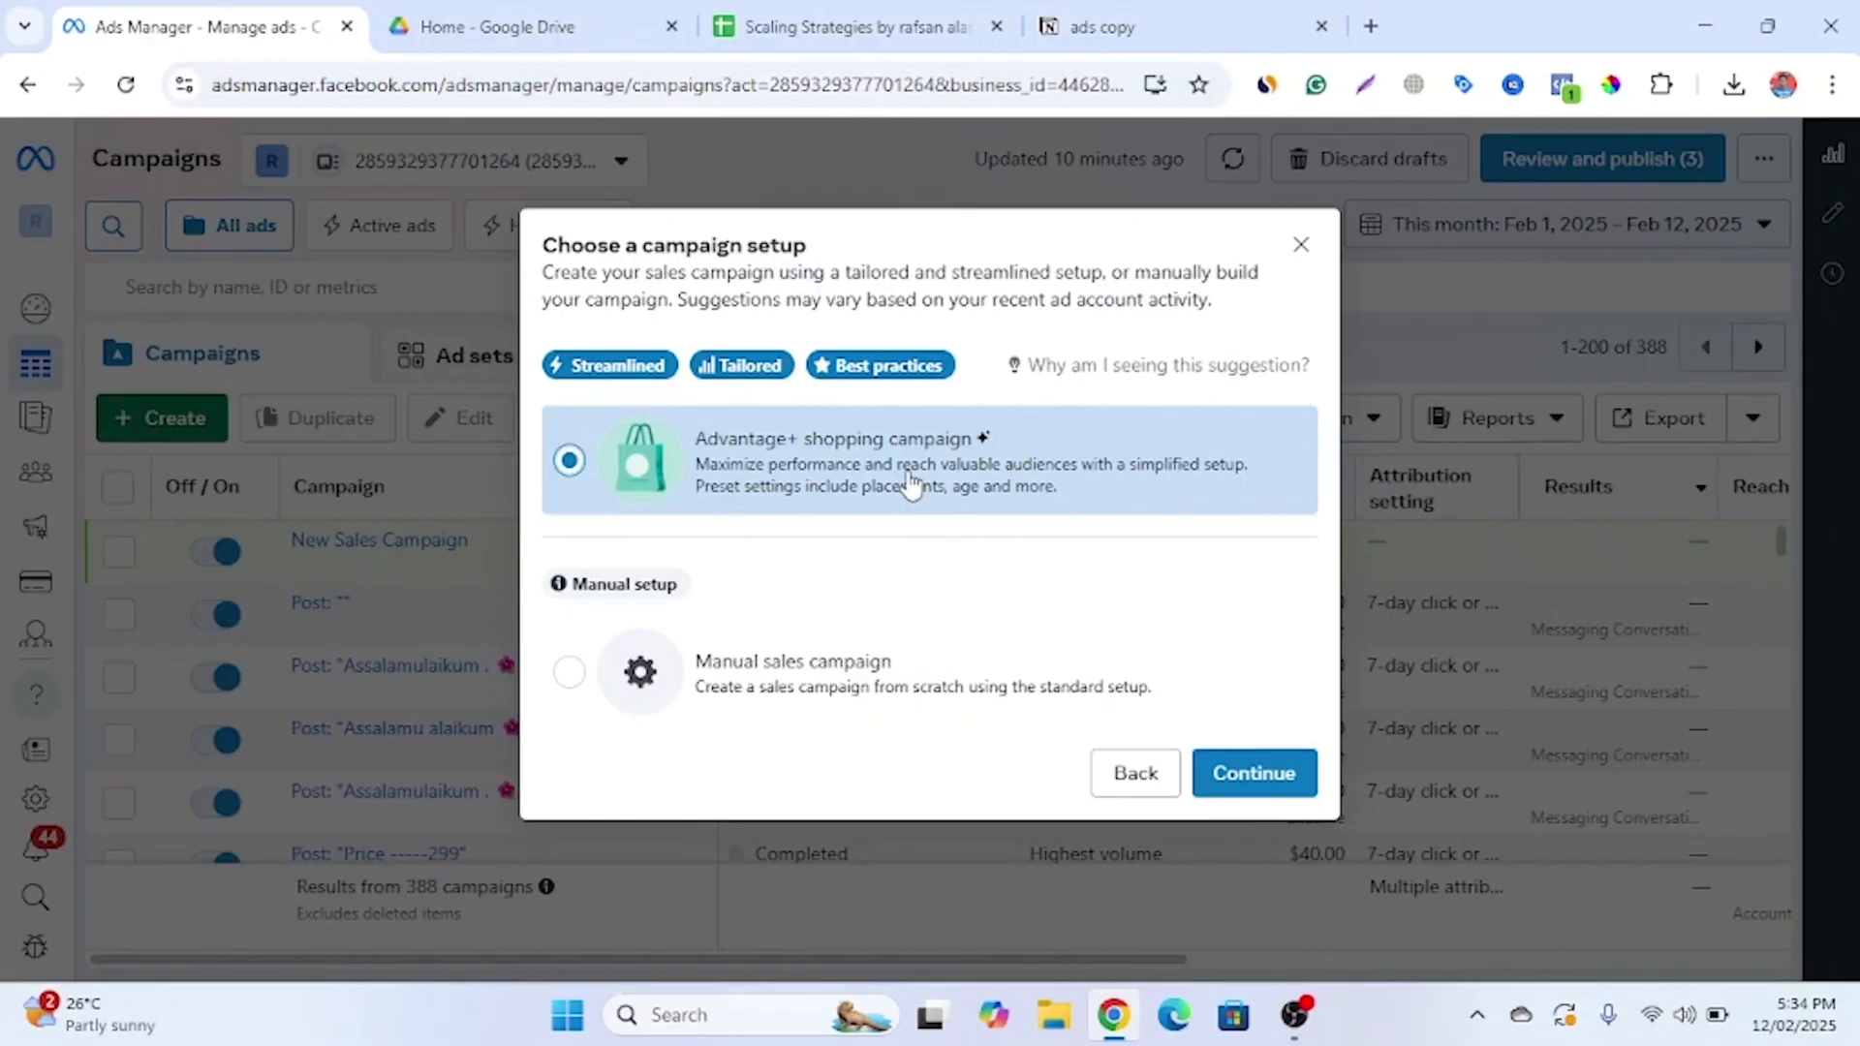
left_click(765, 684)
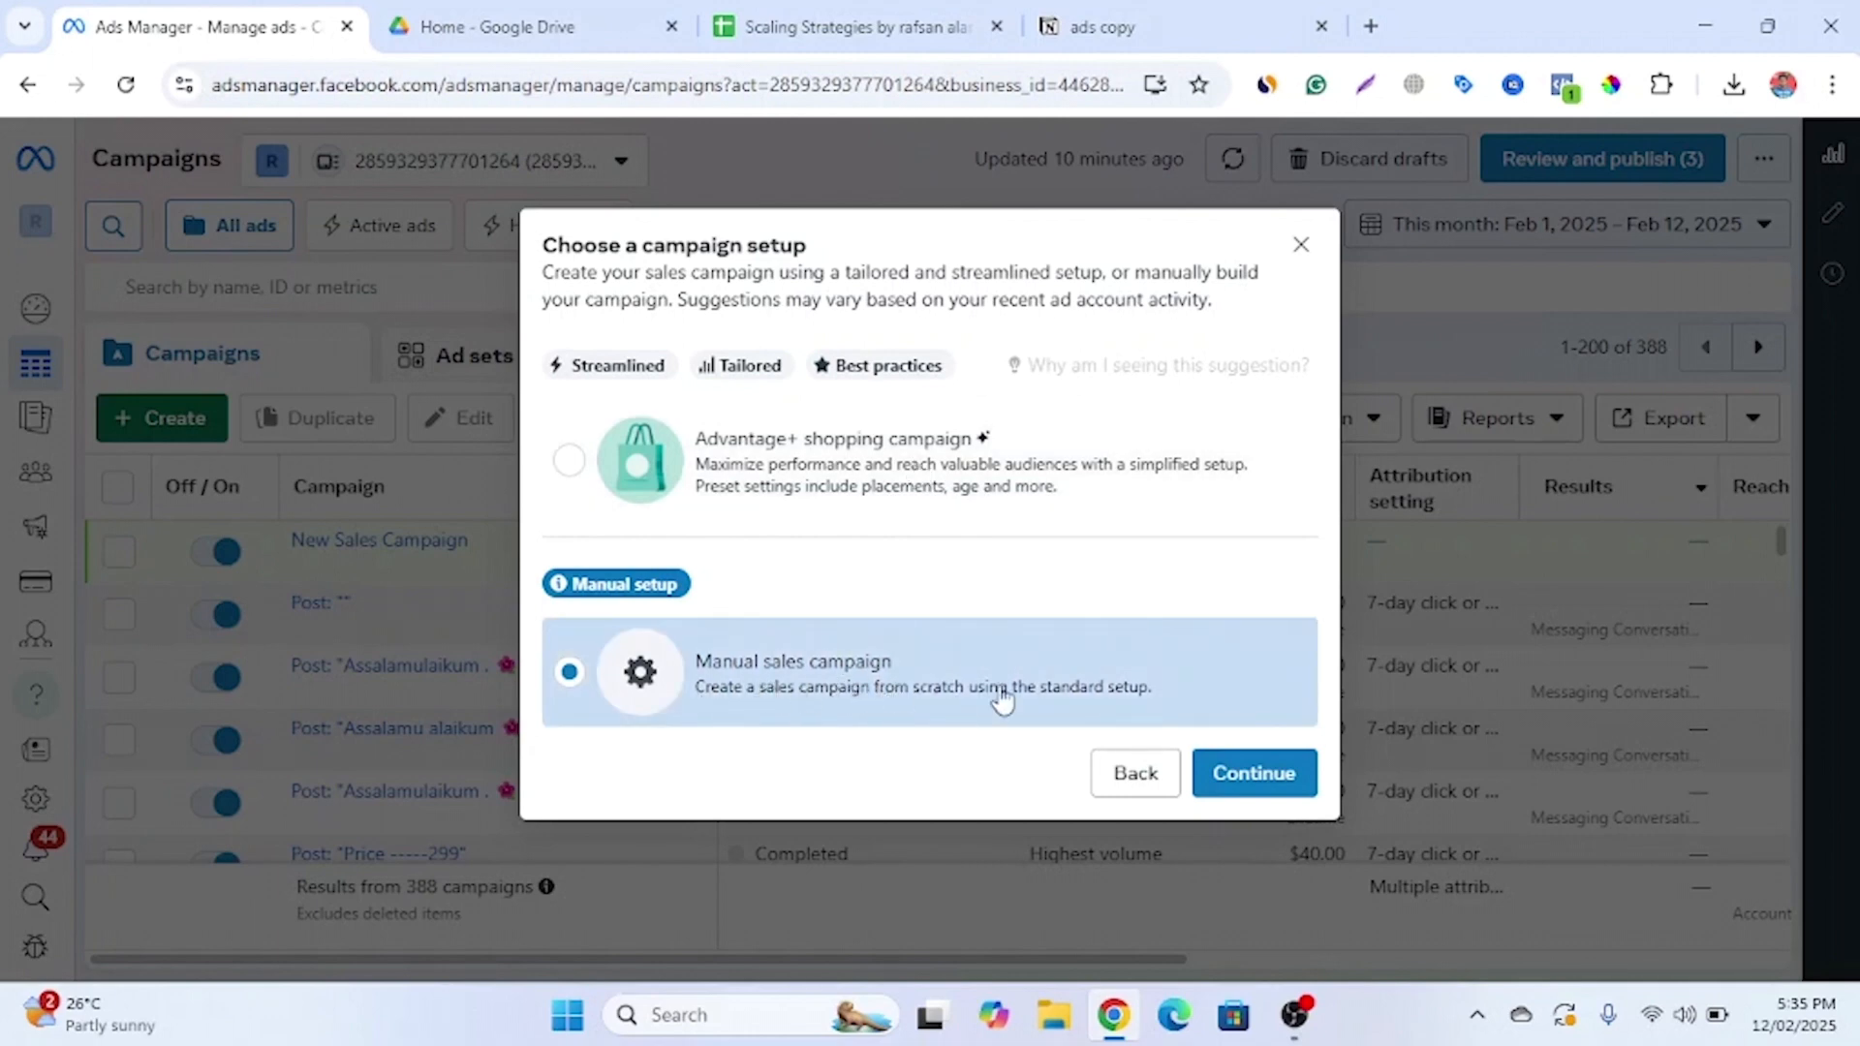
left_click(1286, 790)
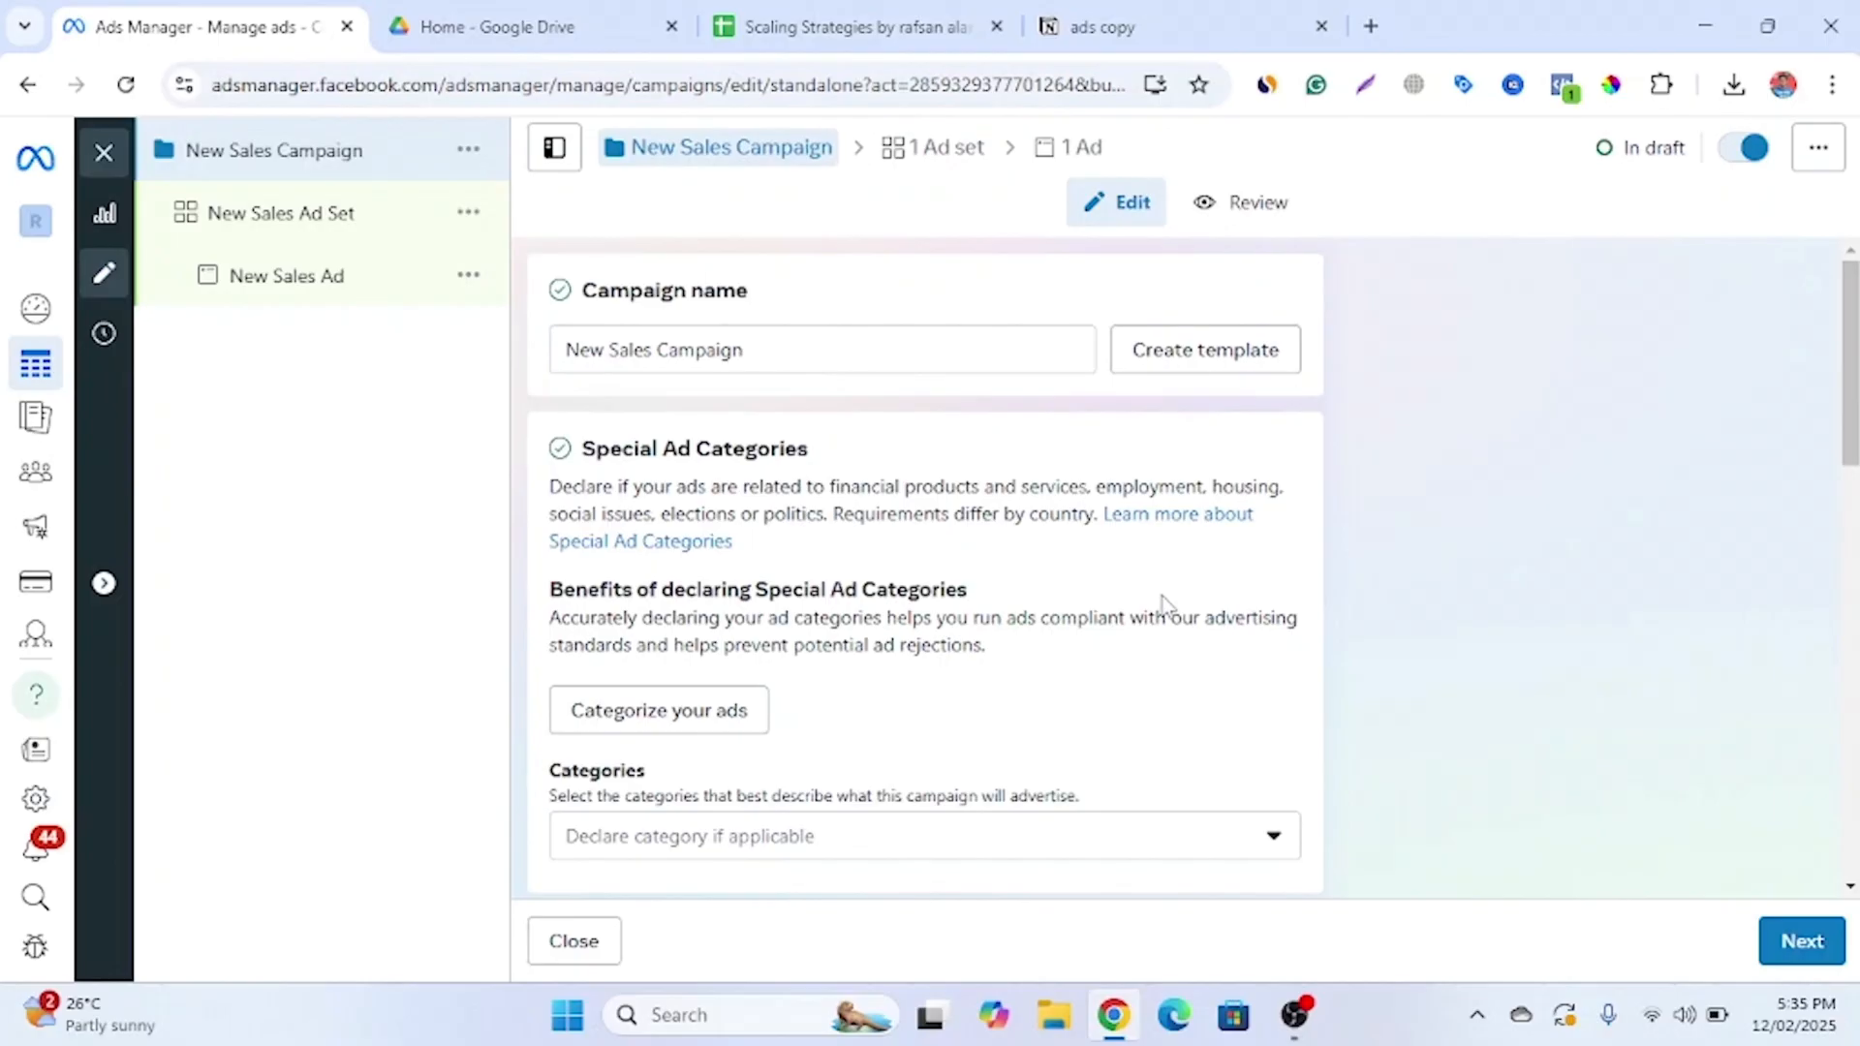
Rename the campaign as "tofu 1st 12-2-25"
triple_click(762, 349)
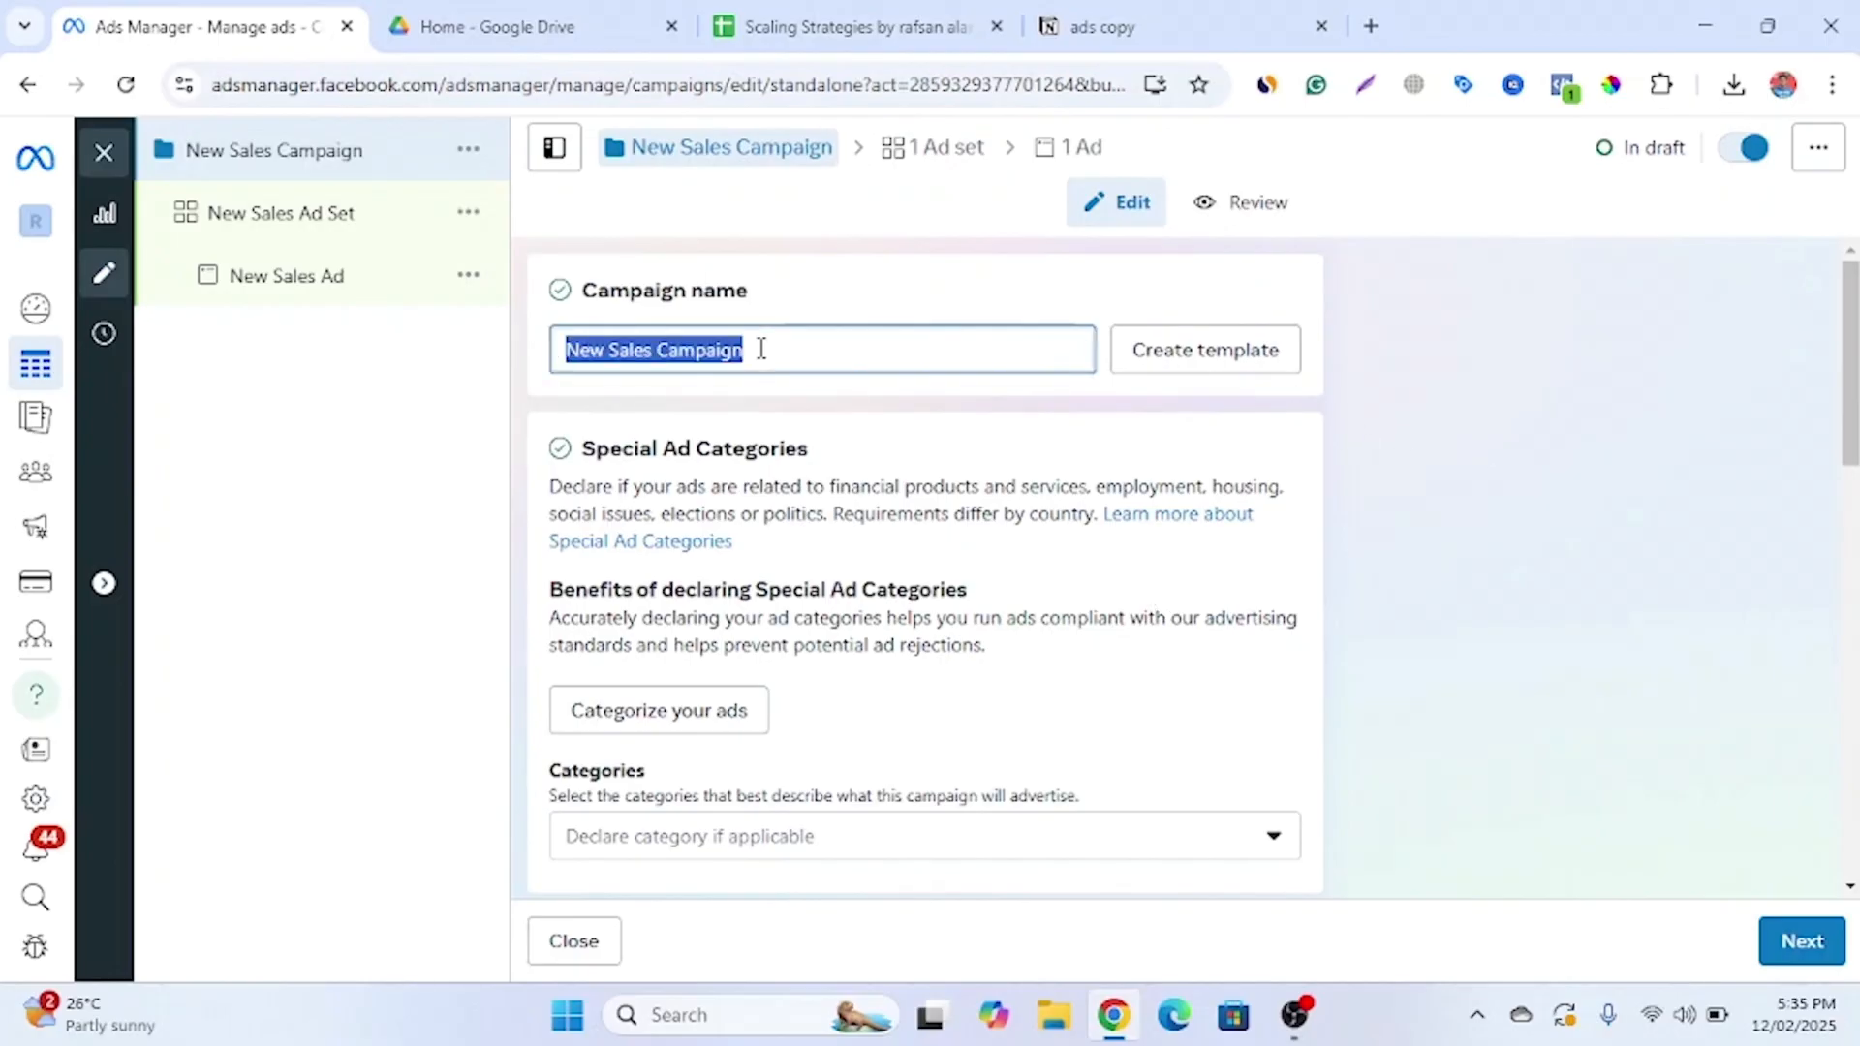
triple_click(761, 349)
type("tofu 1st 12-2-25")
Review the available Special Ad Categories without declaring one for the campaign
scroll(1206, 513, "down", 4)
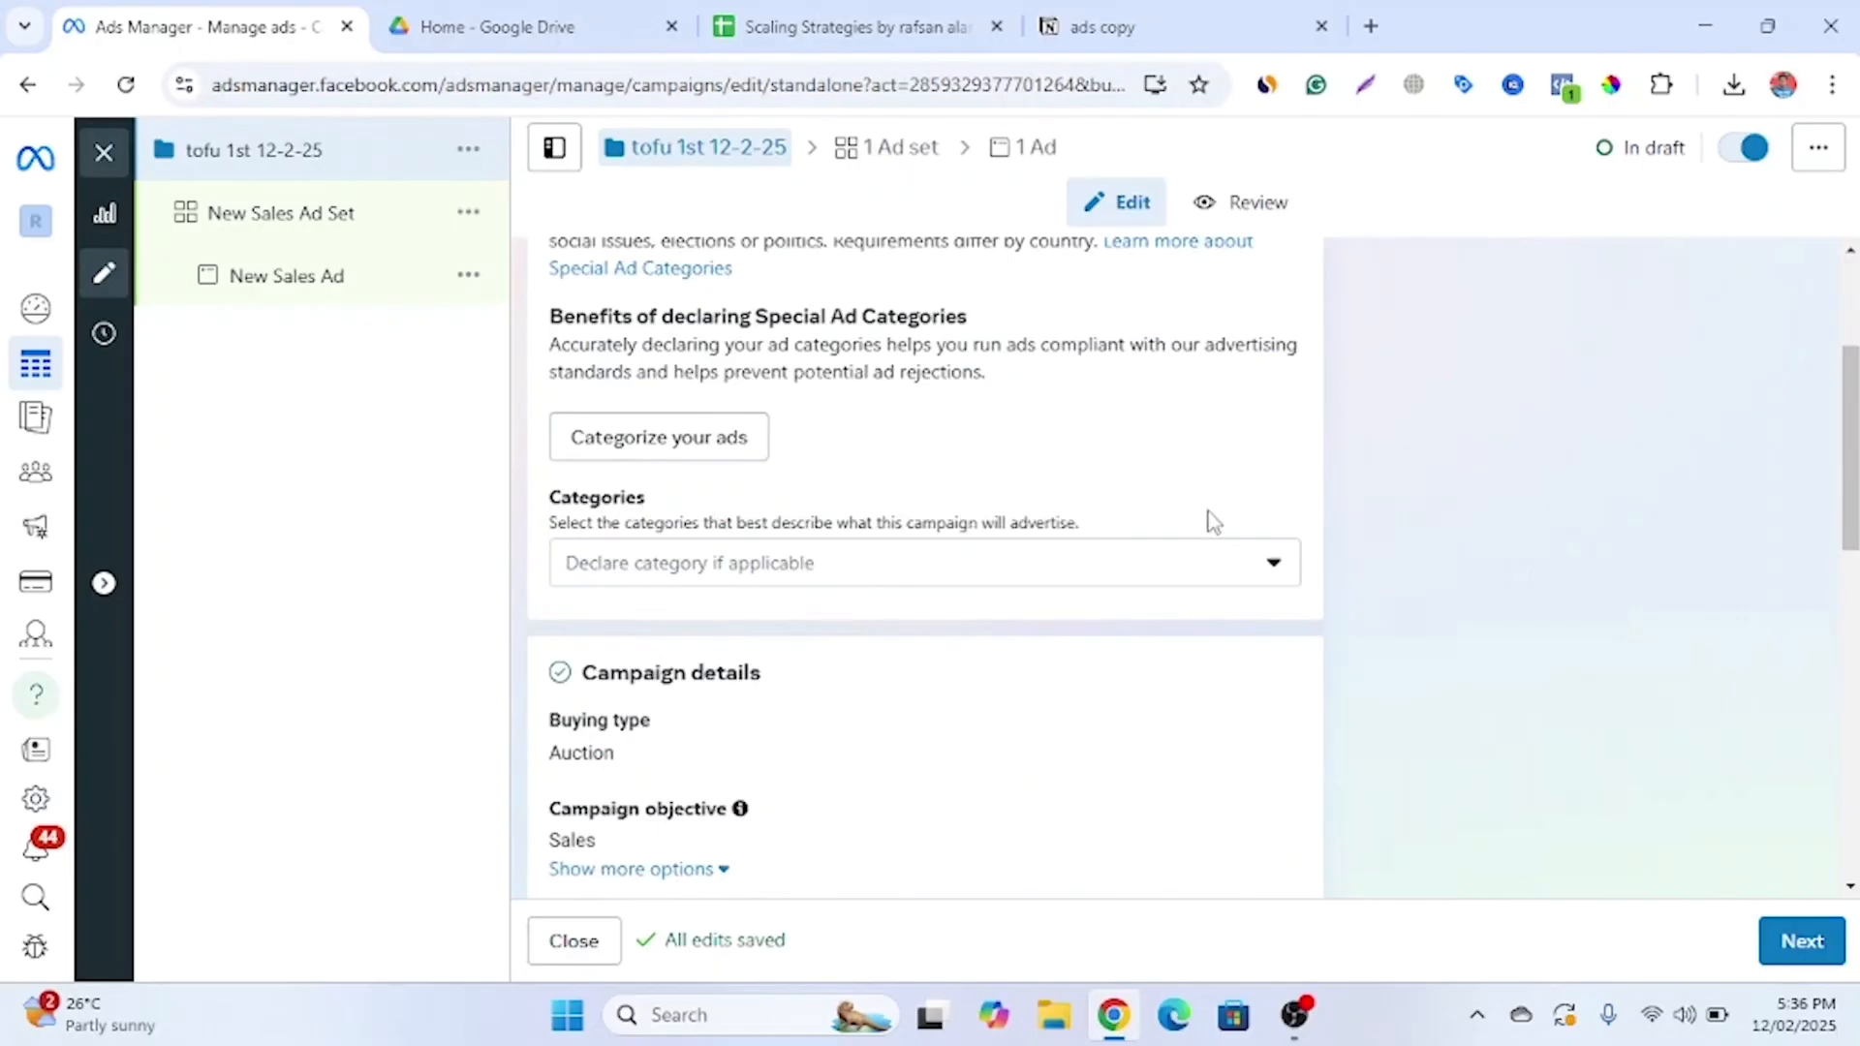
left_click(1220, 440)
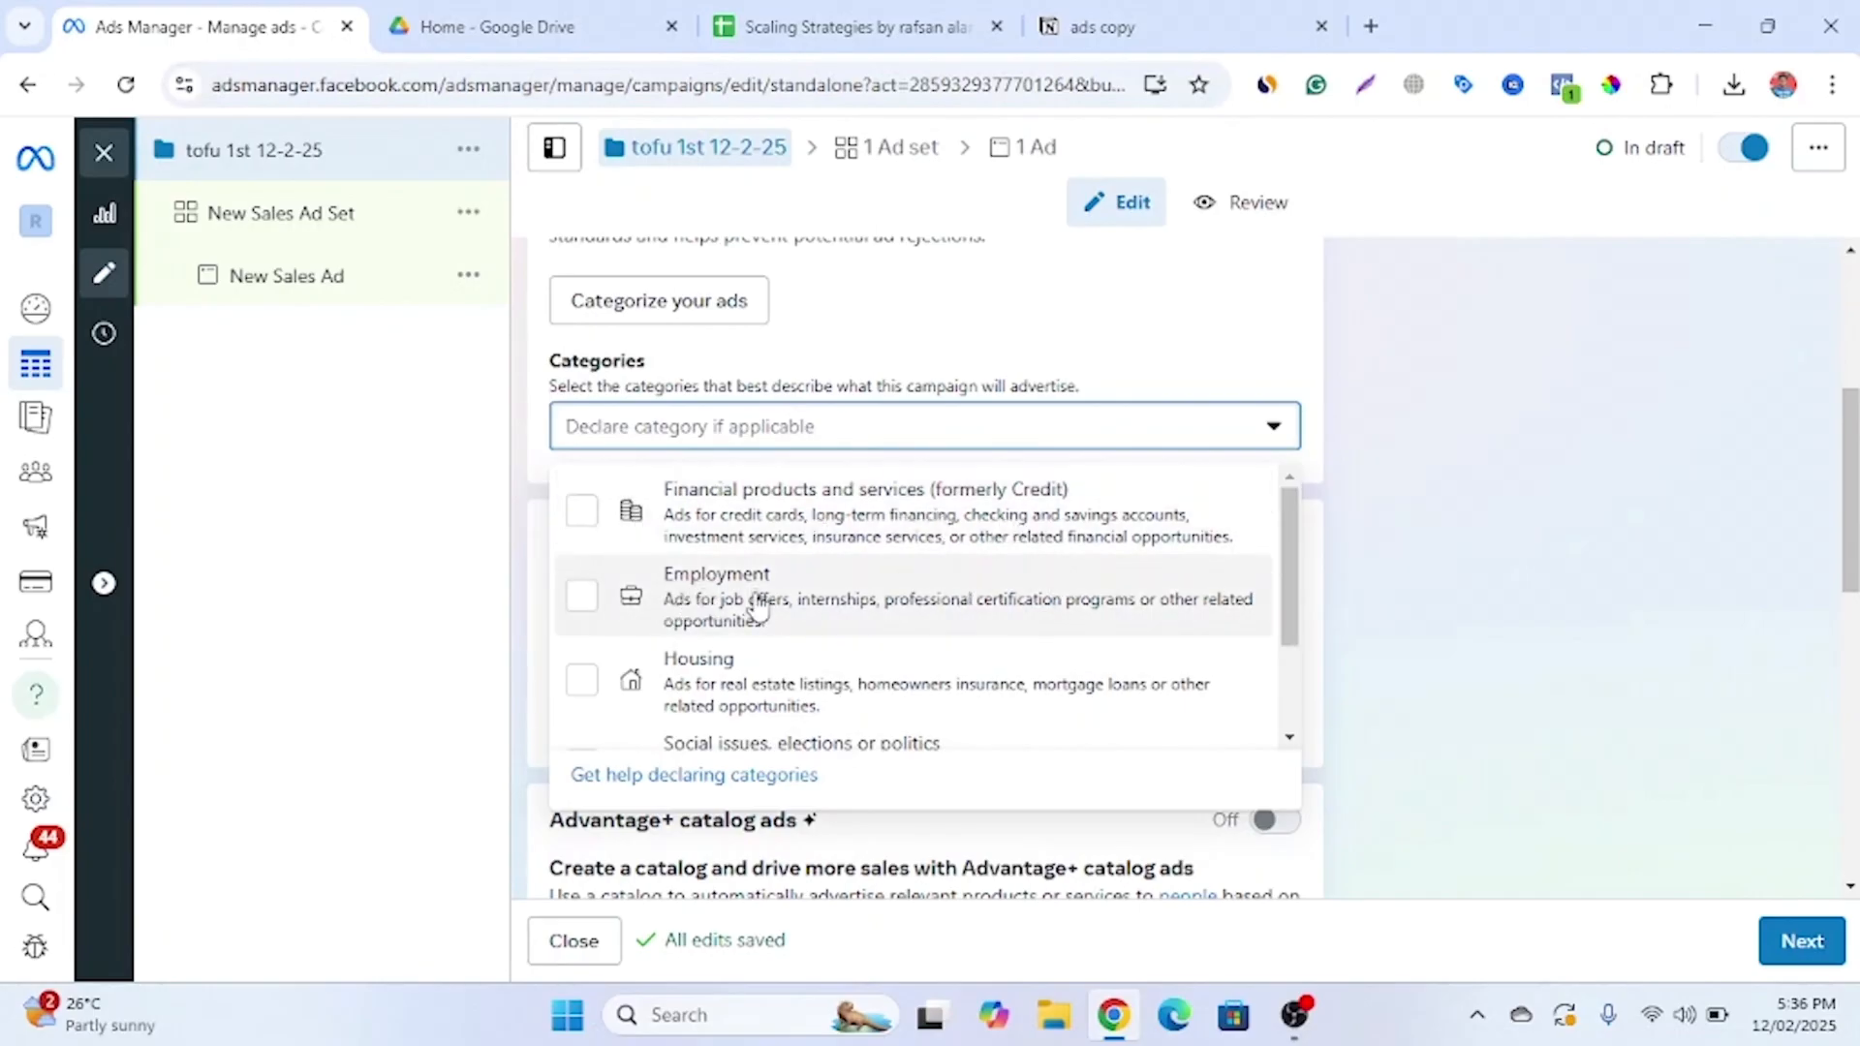
scroll(843, 643, "down", 1)
scroll(843, 642, "down", 2)
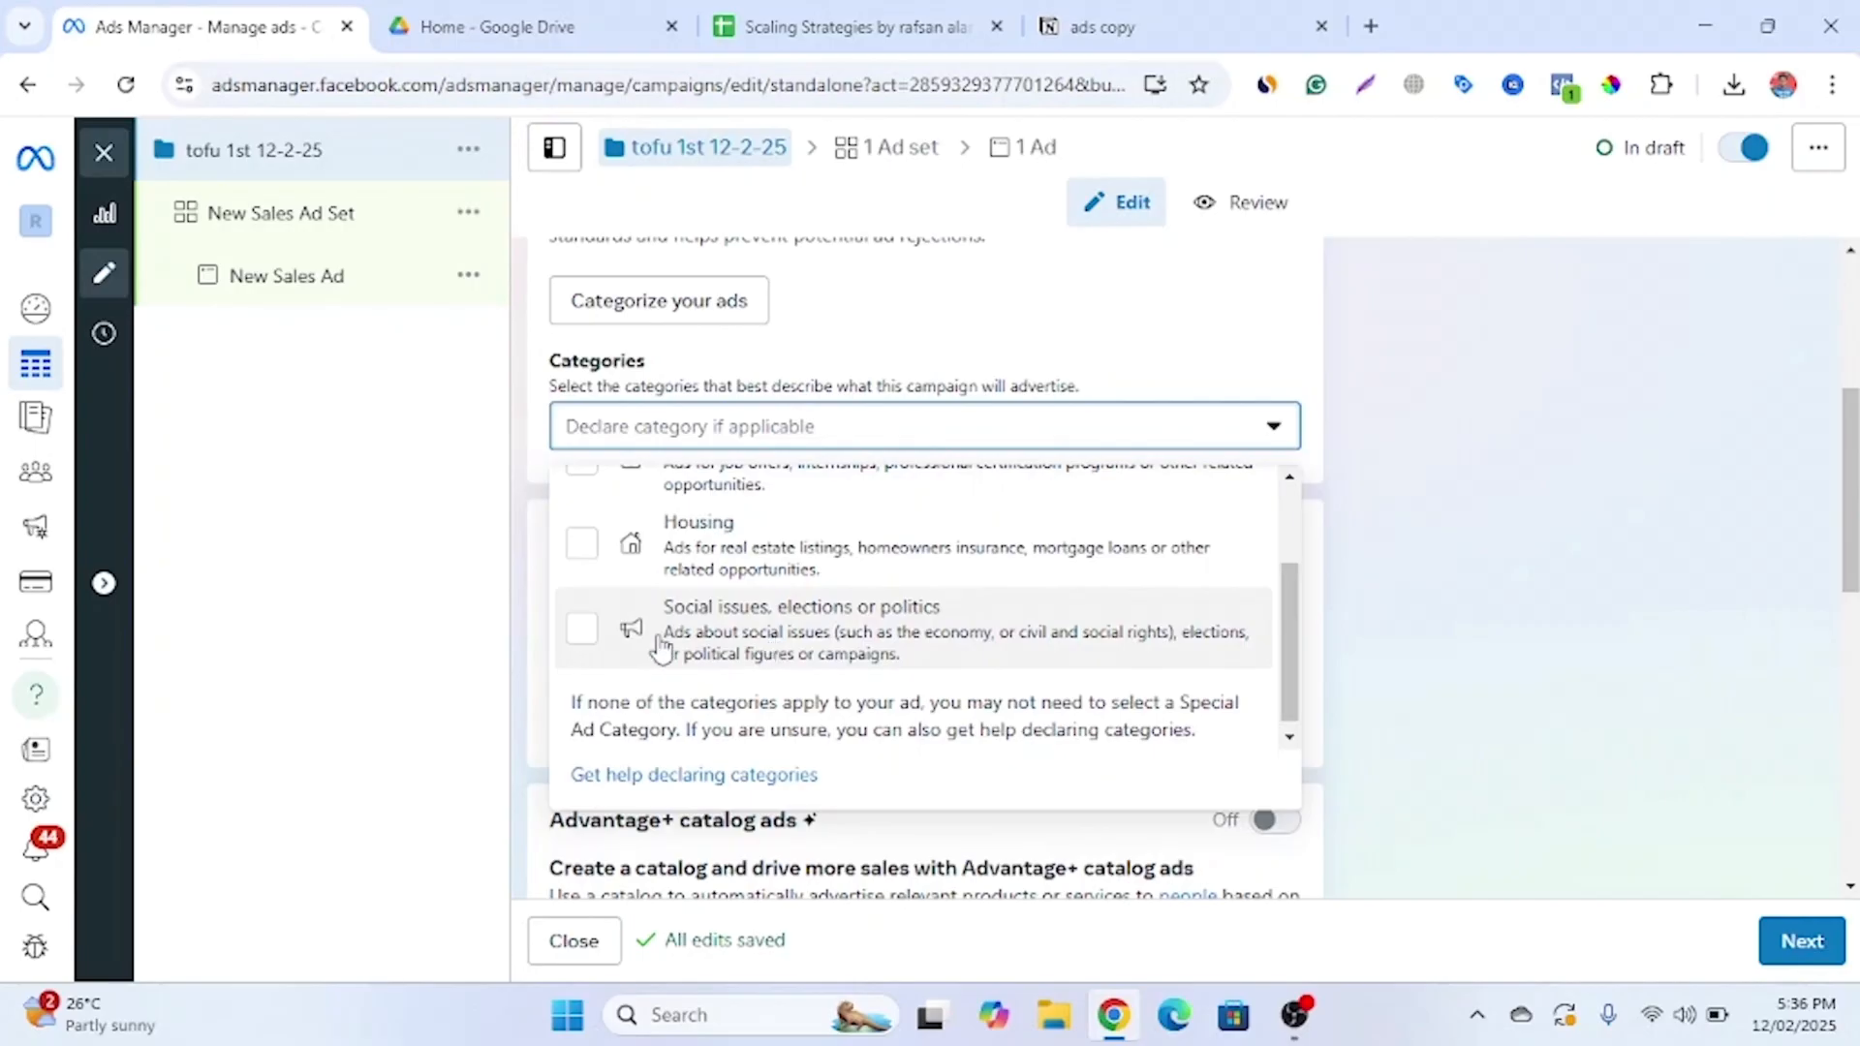
left_click(1420, 509)
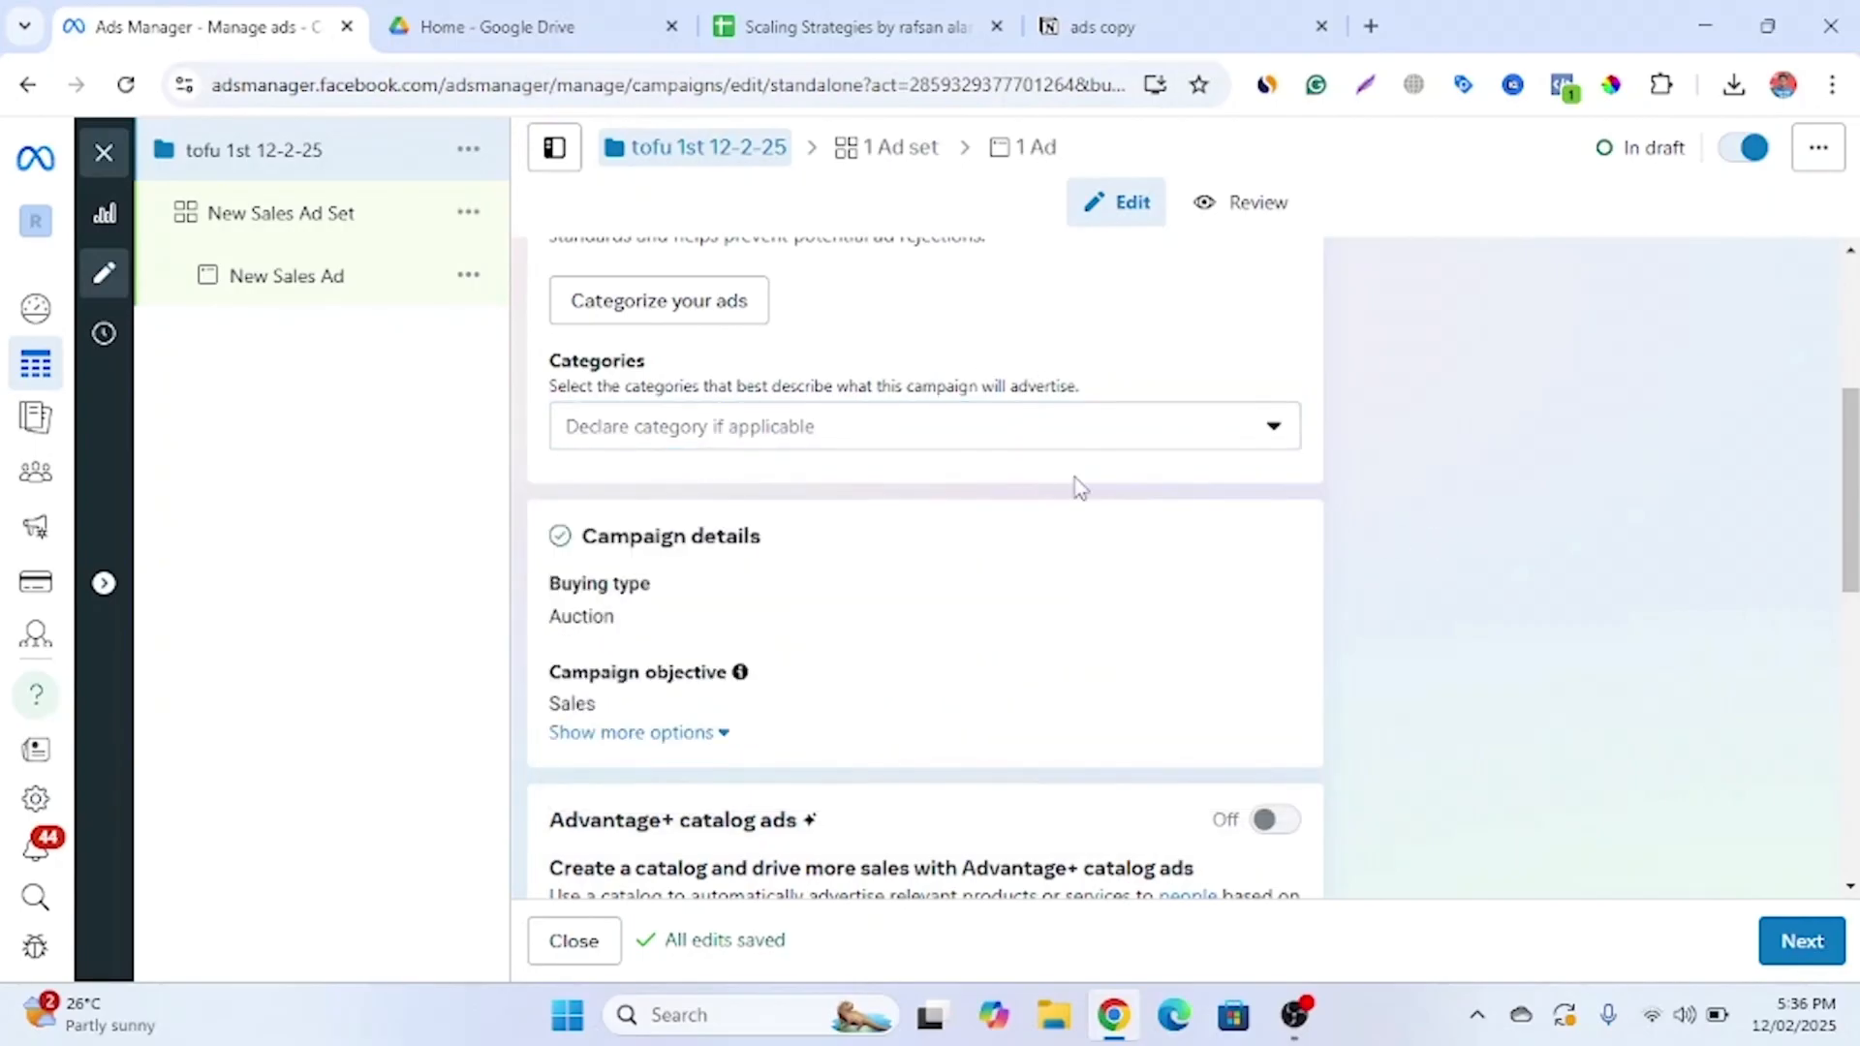
Examine the campaign details, Advantage+ catalog ads, Advantage campaign budget and A/B test settings
scroll(1080, 486, "down", 3)
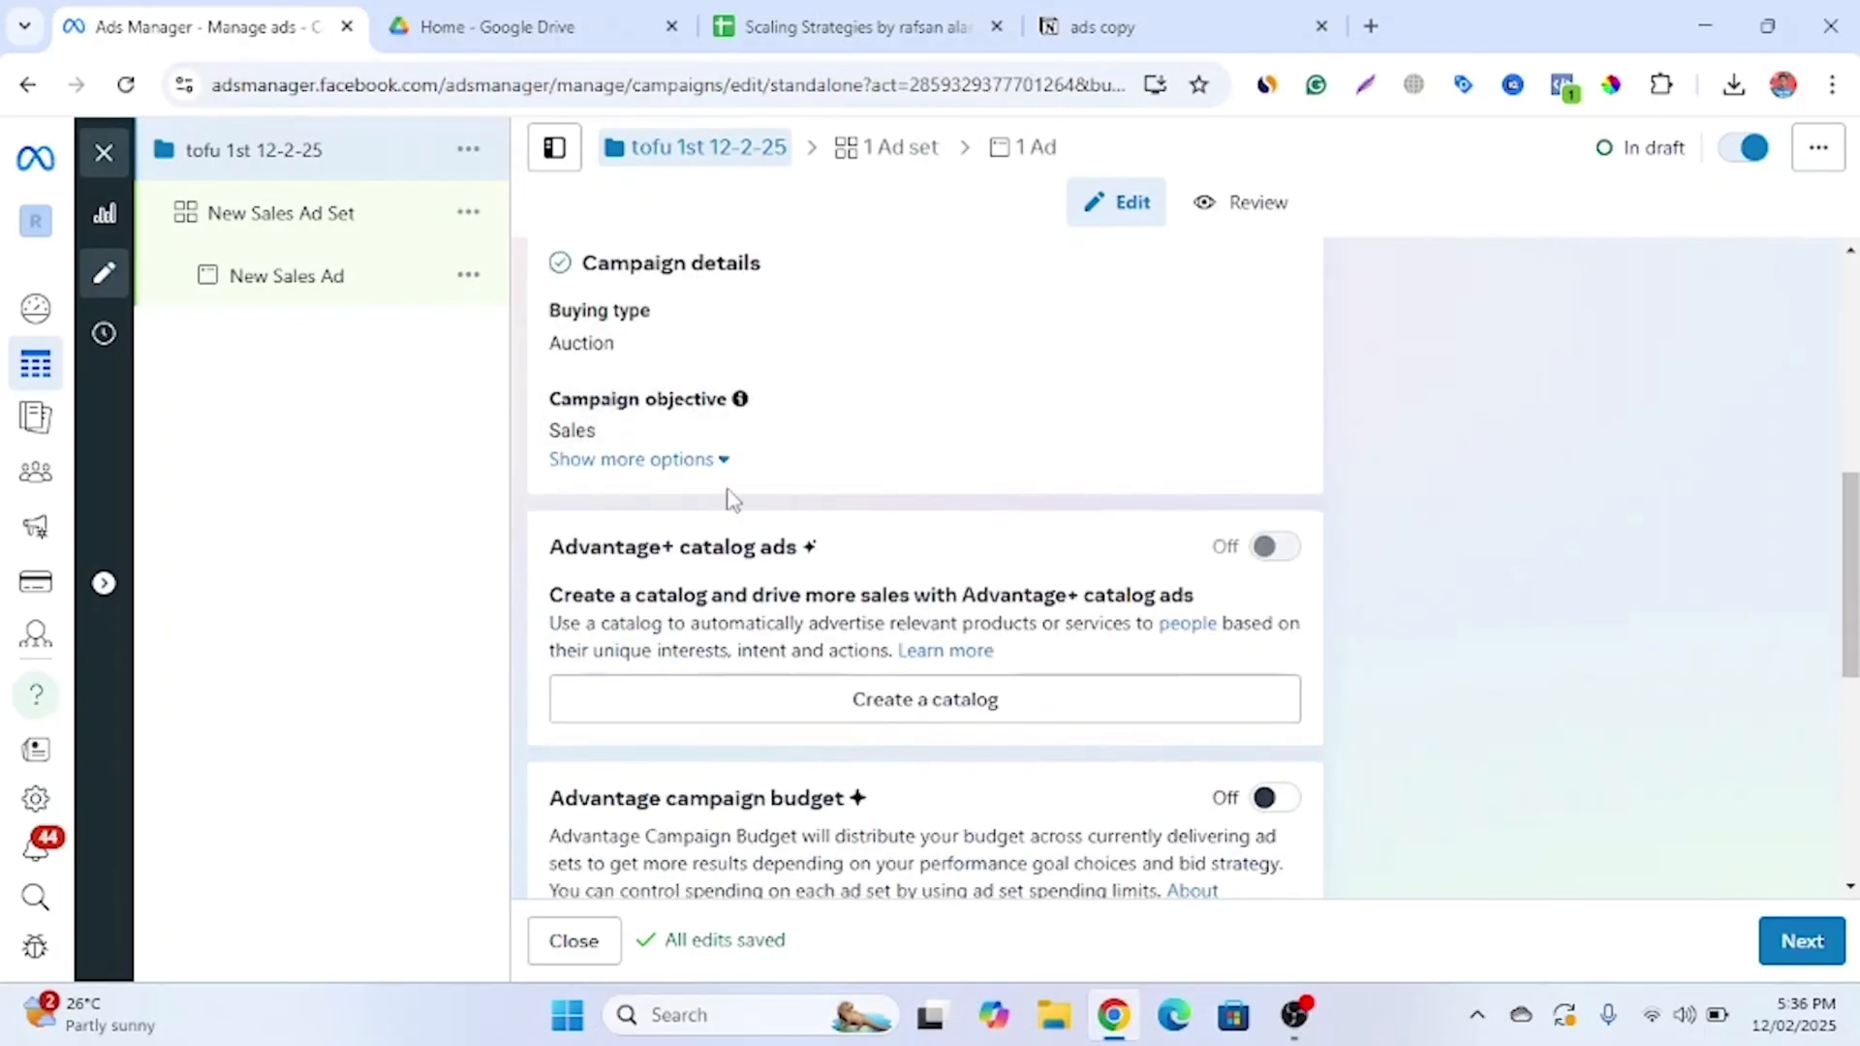
scroll(833, 496, "down", 1)
scroll(833, 496, "down", 3)
left_click_drag(795, 473, 1112, 517)
left_click(1112, 517)
left_click_drag(546, 389, 874, 513)
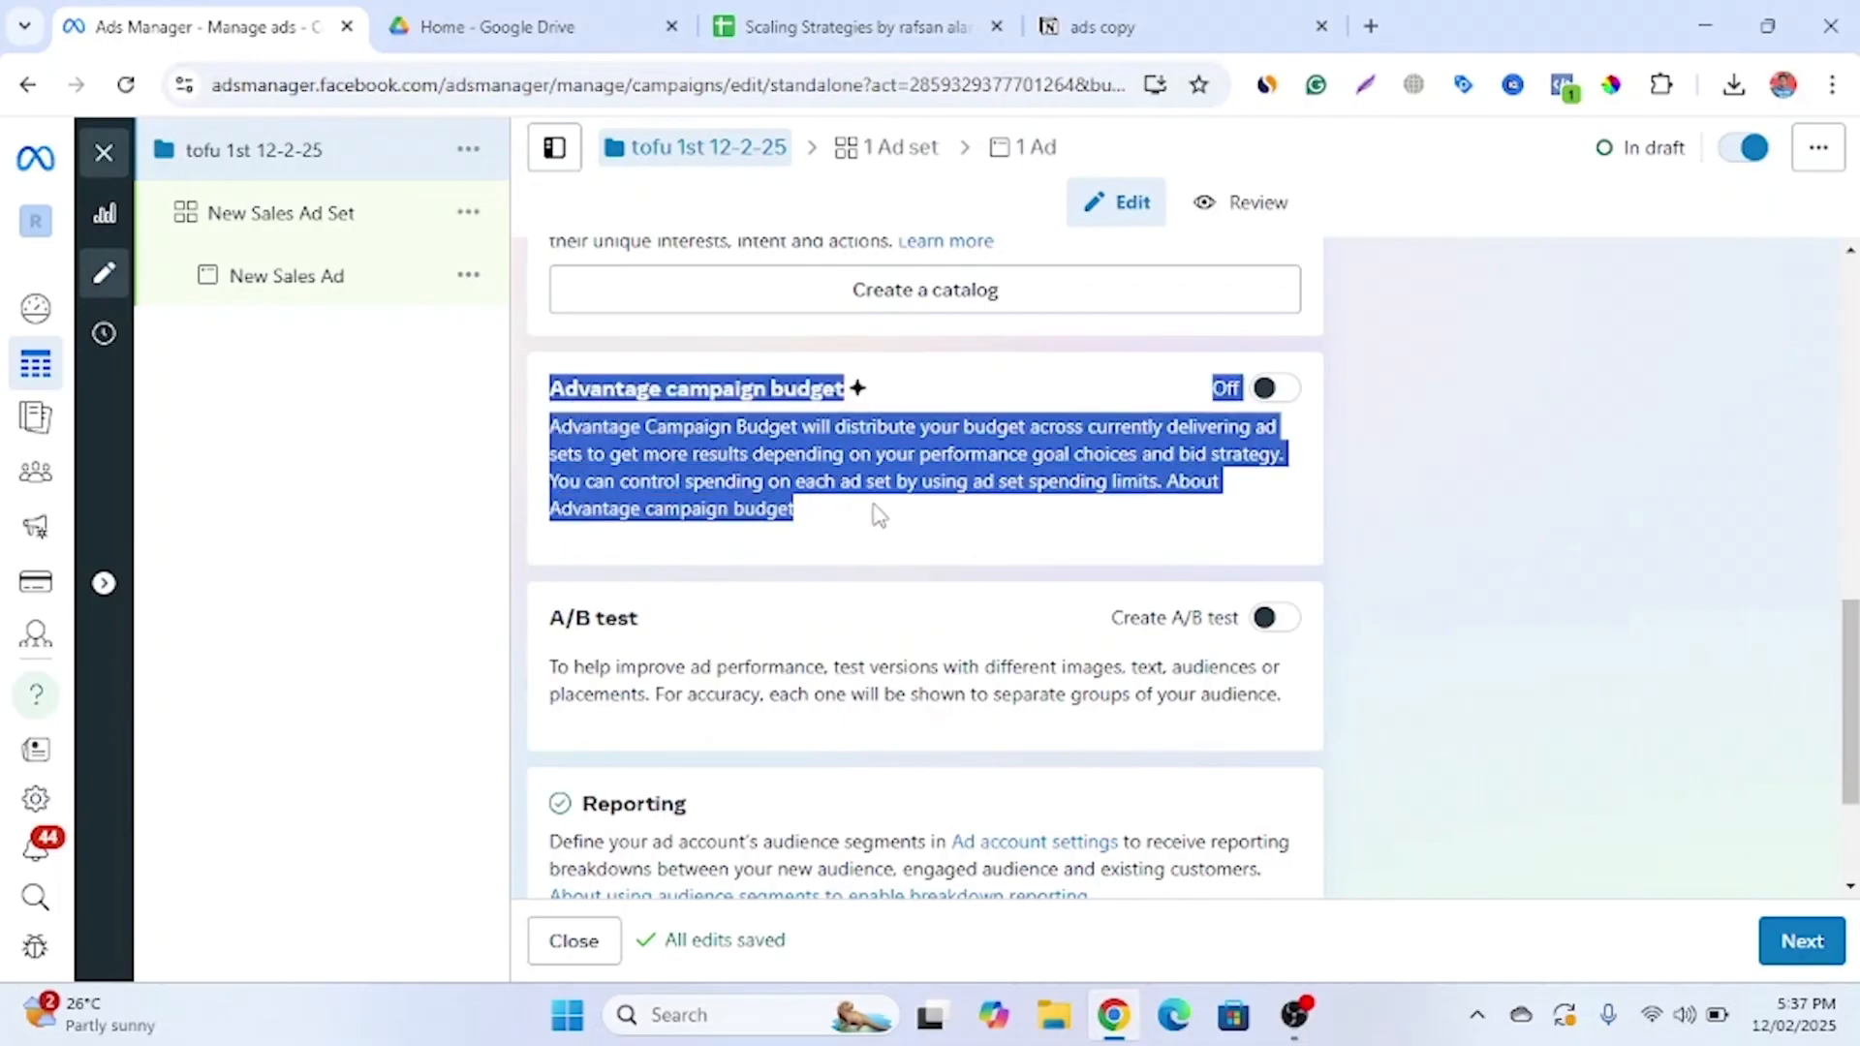
left_click(878, 514)
mouse_move(546, 390)
left_mouse_down()
mouse_move(870, 515)
mouse_move(611, 453)
mouse_move(551, 389)
left_mouse_up()
left_click(551, 389)
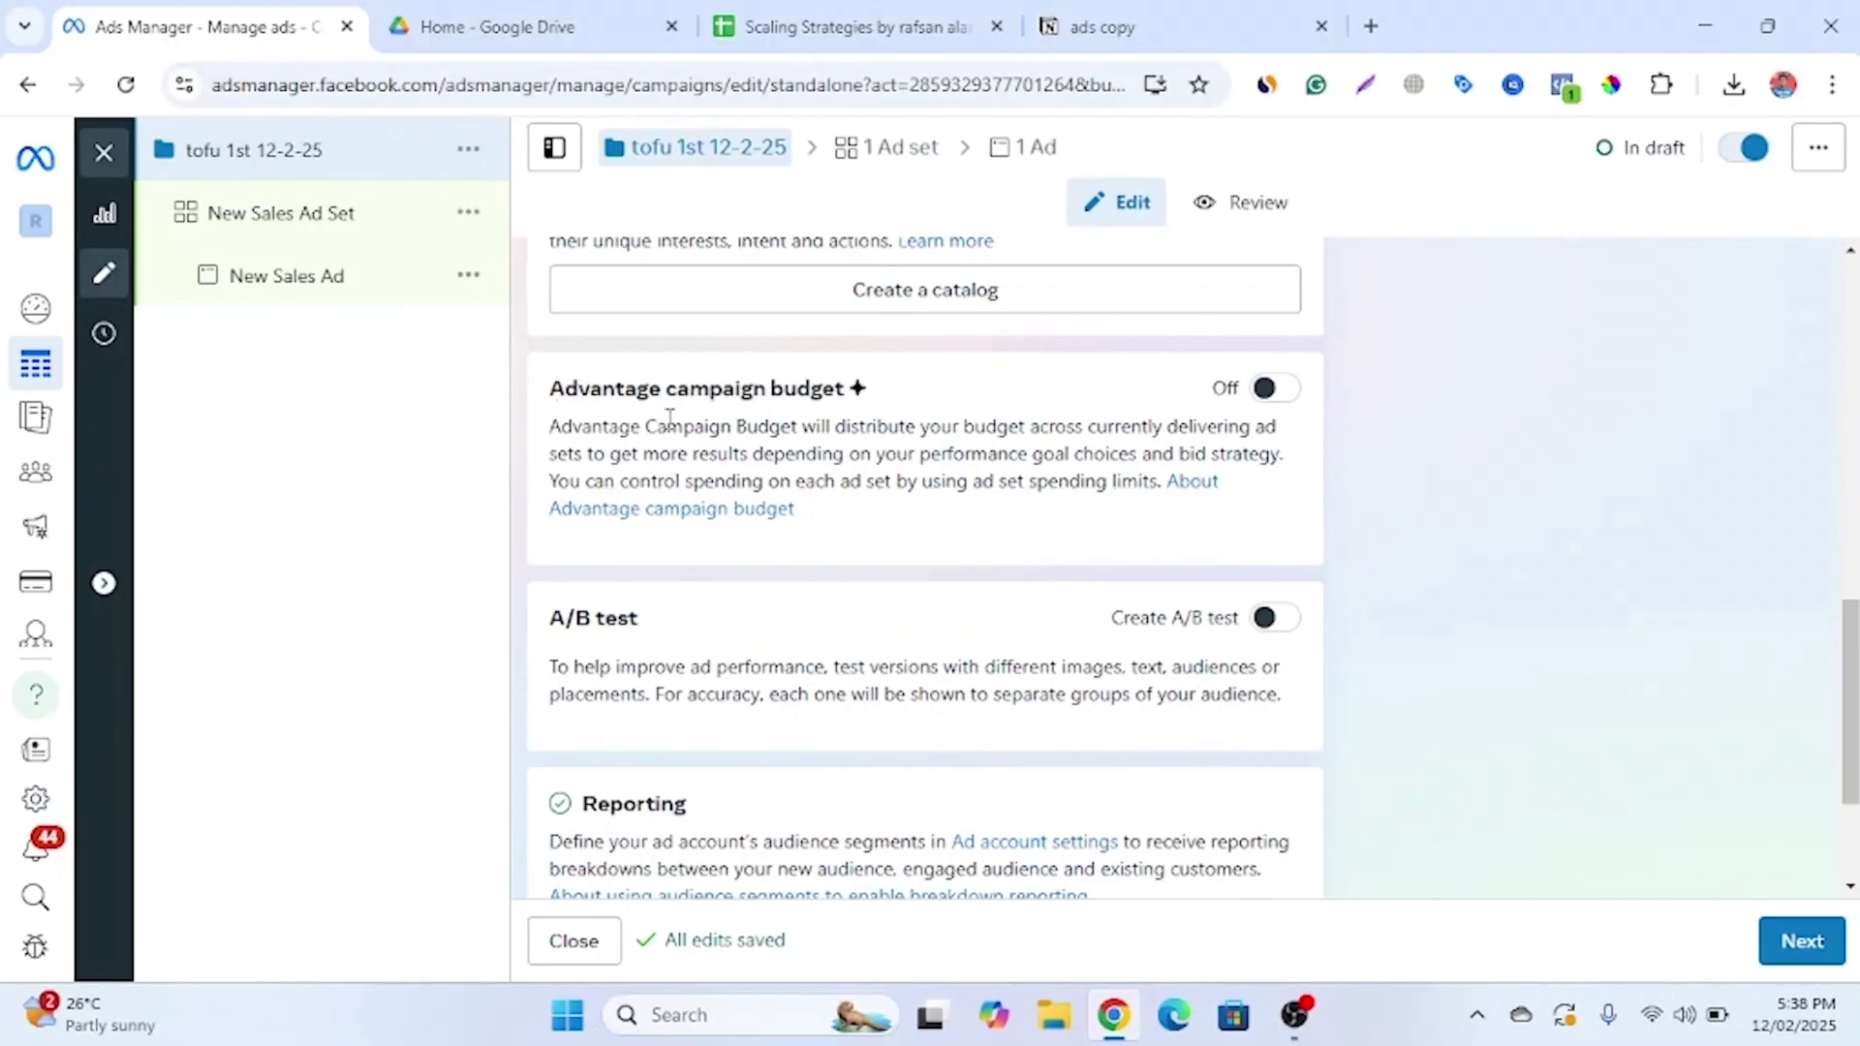
left_click_drag(564, 387, 852, 509)
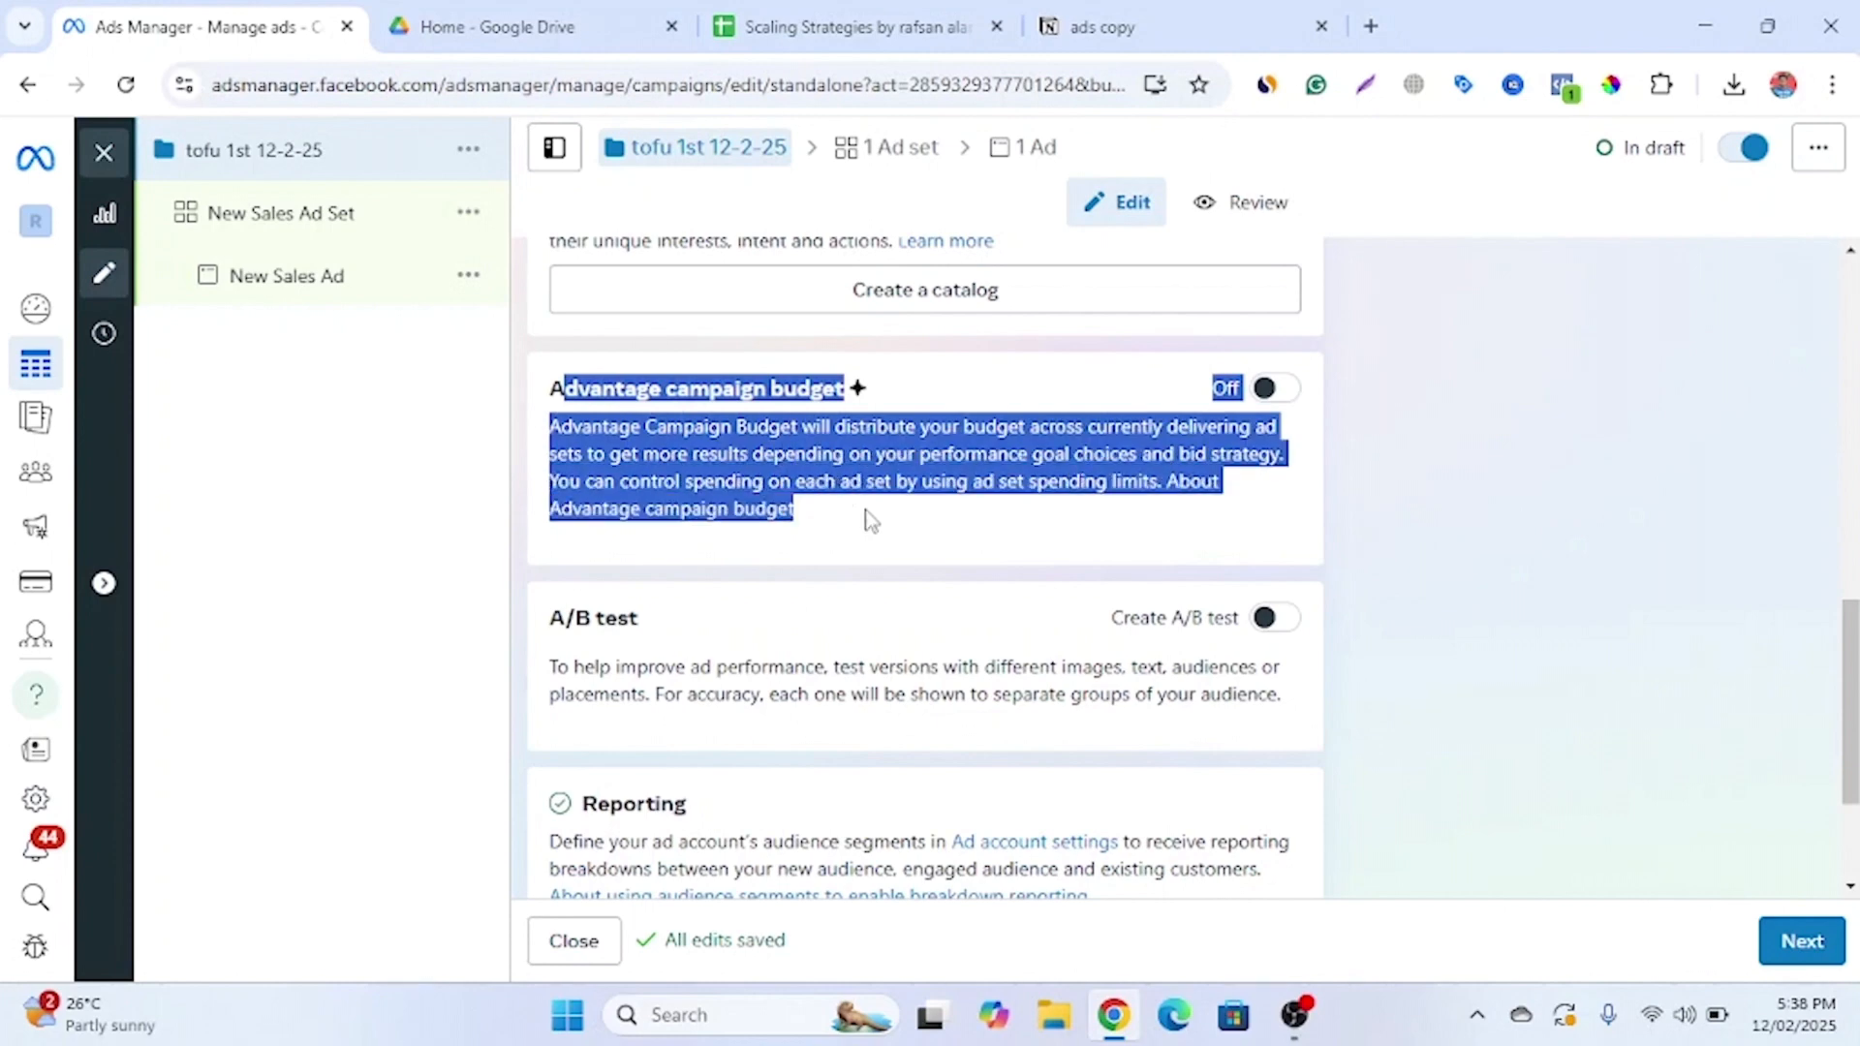
scroll(868, 510, "down", 2)
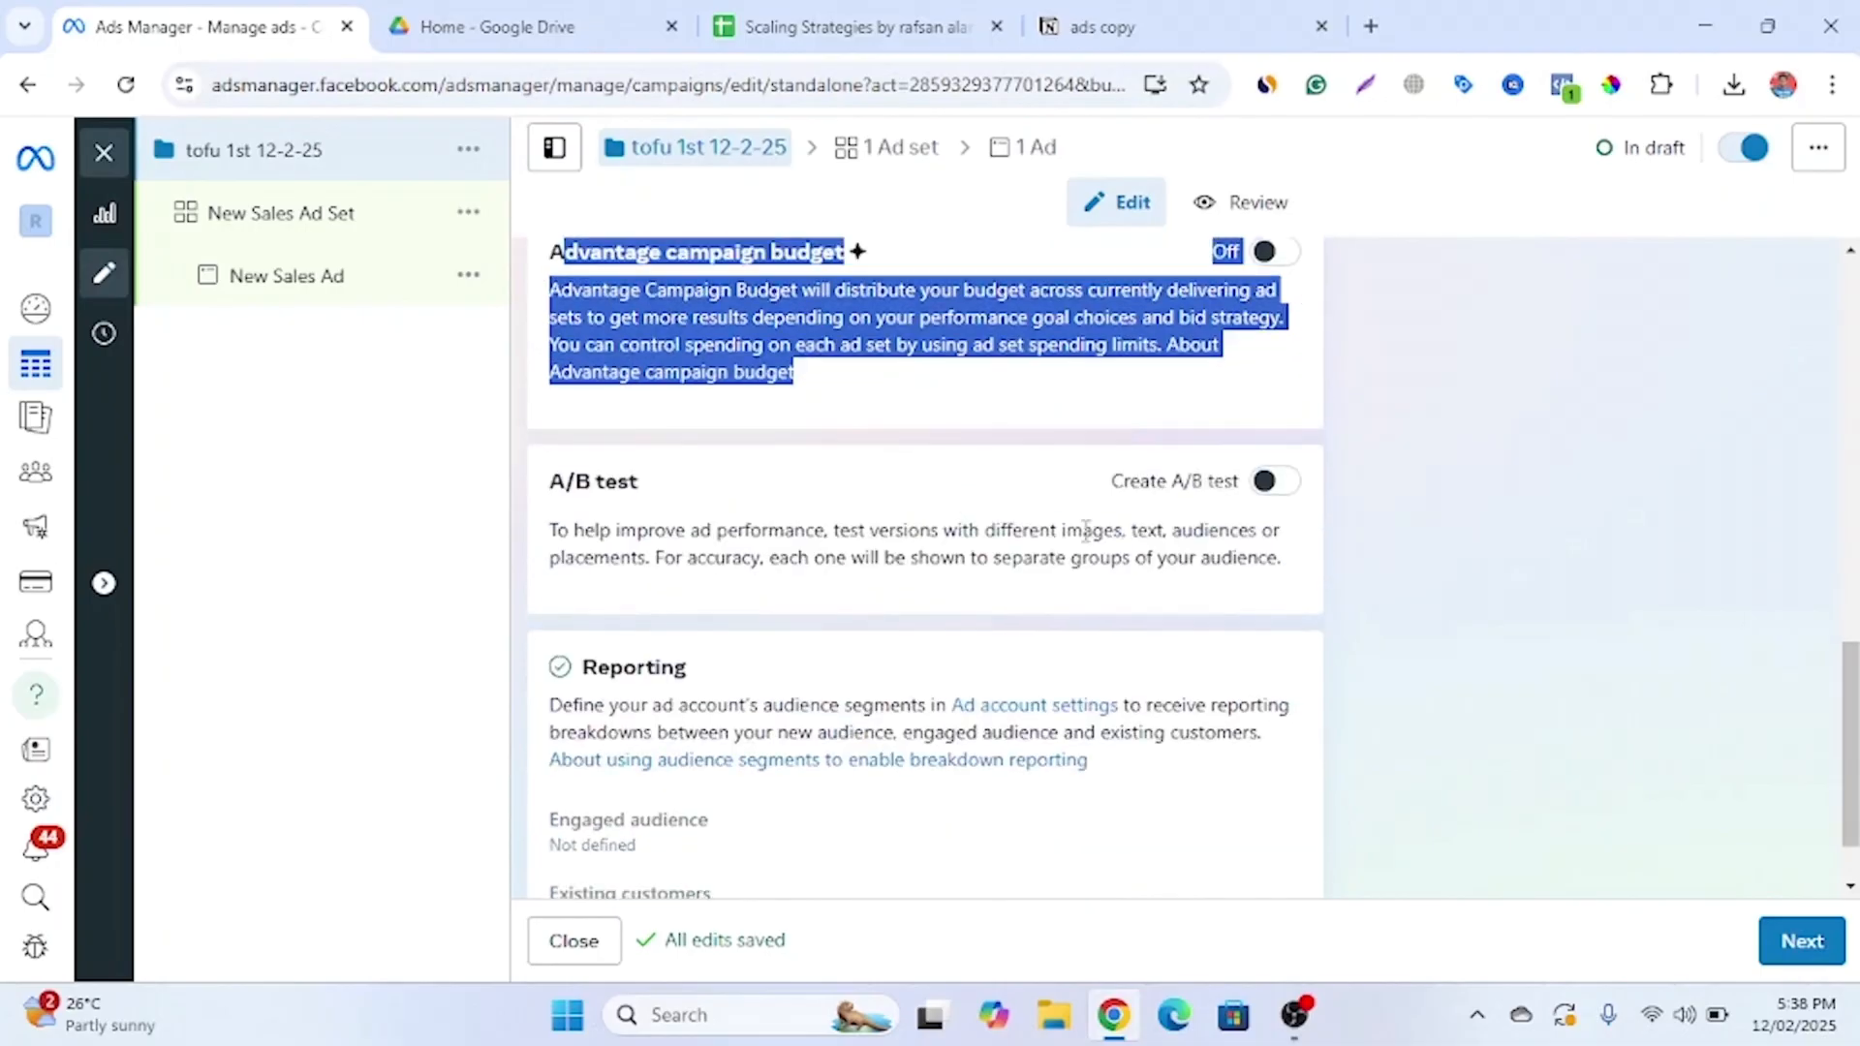
Proceed to the campaign's ad set and rename it "tofu 1st"
left_click(1802, 942)
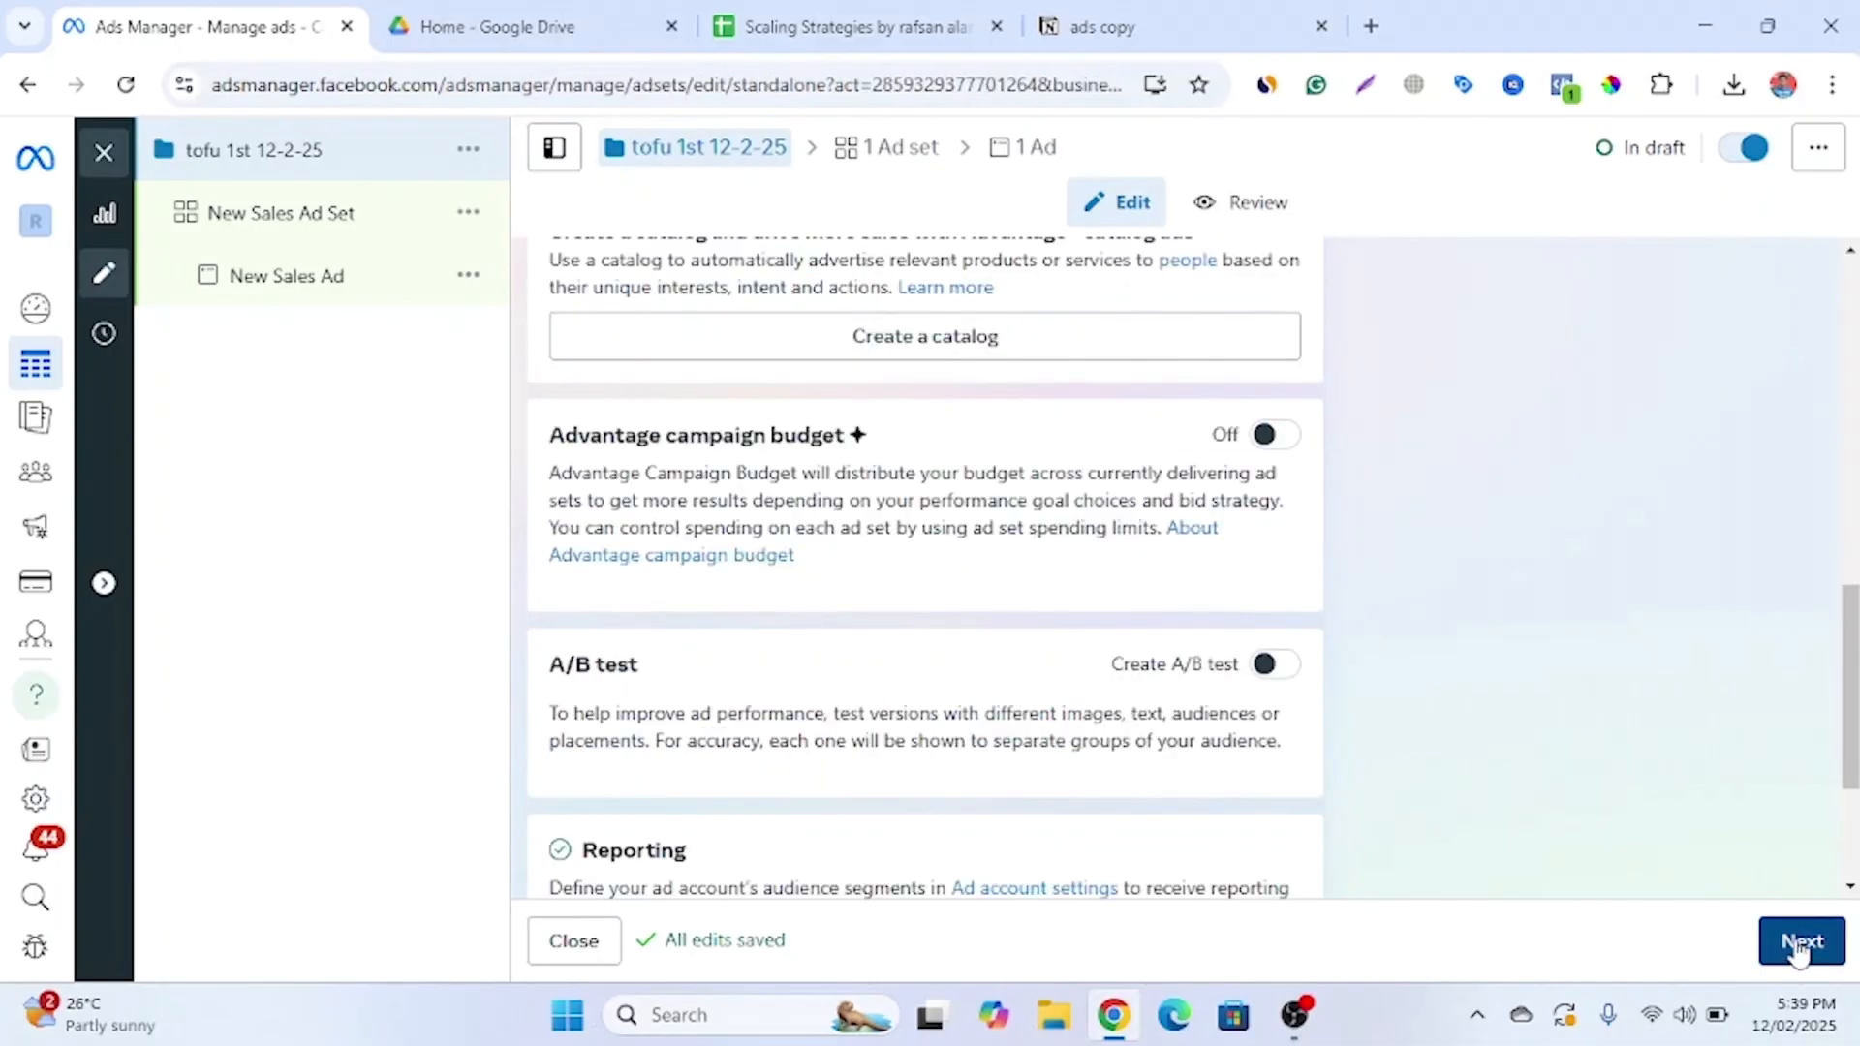
left_click(296, 221)
triple_click(638, 350)
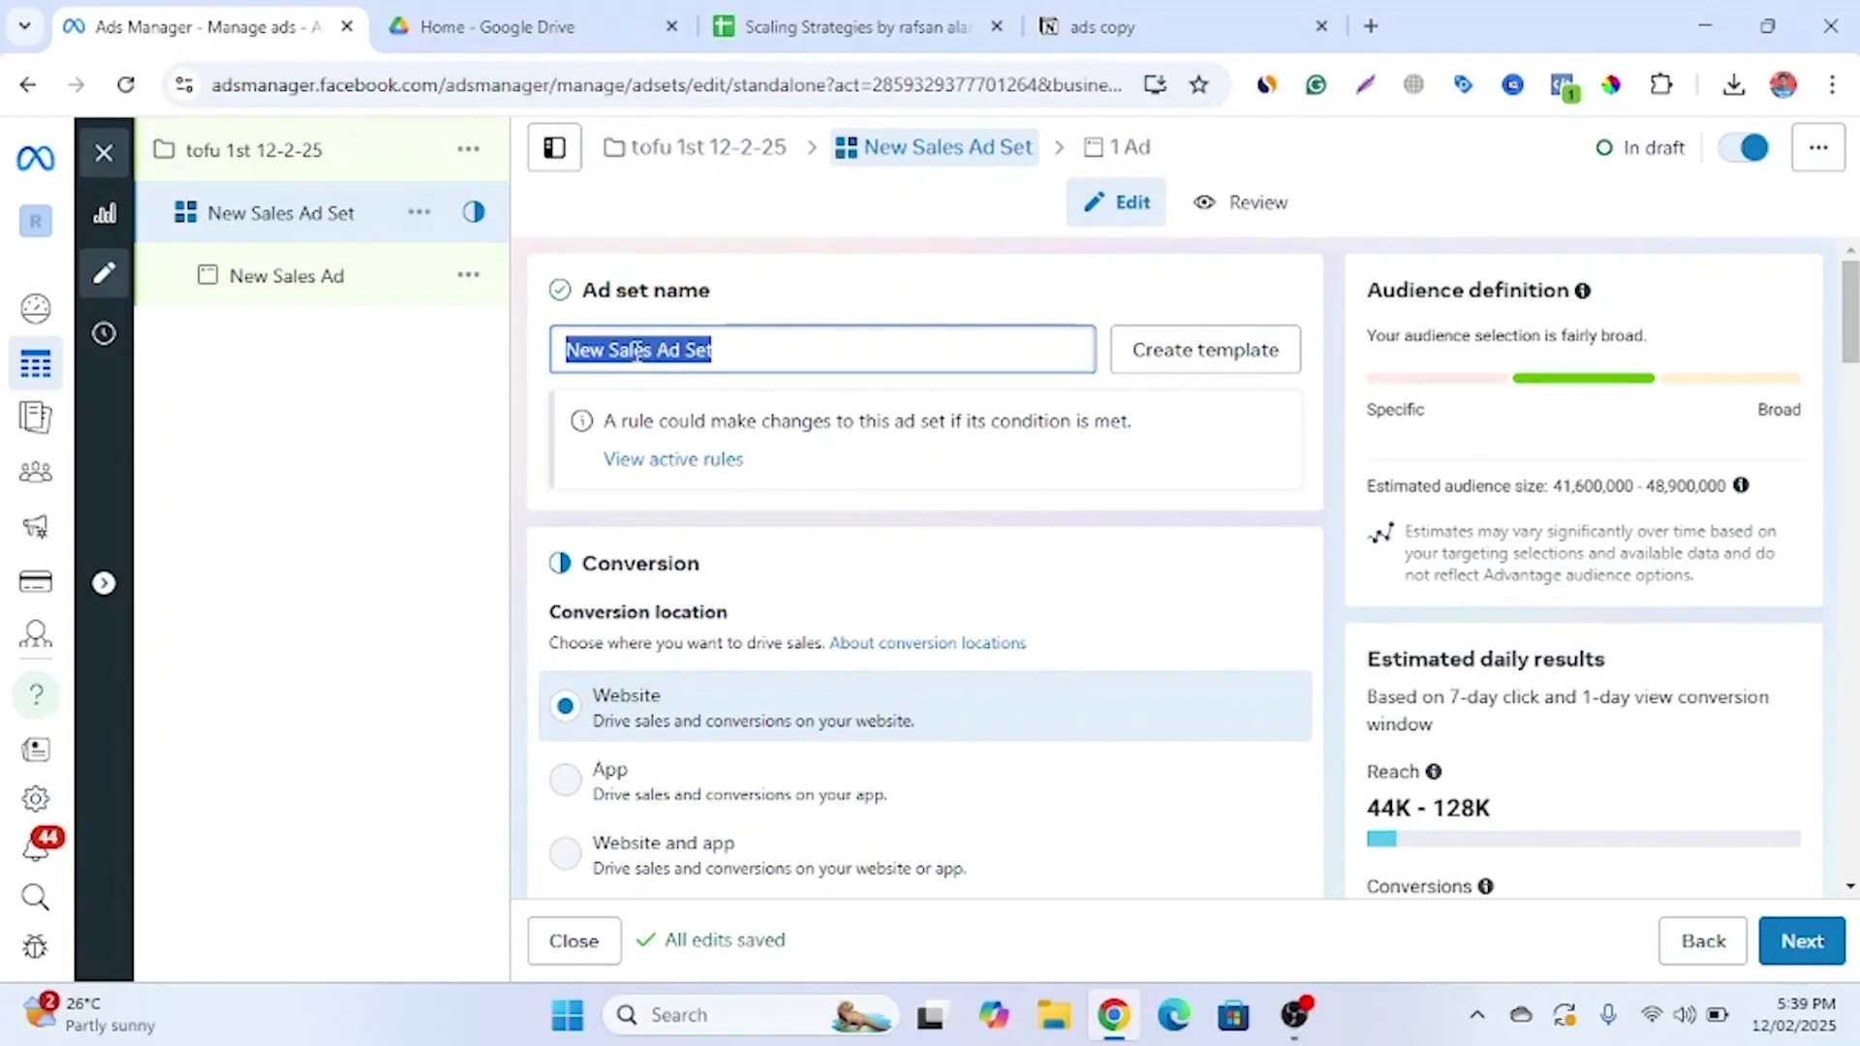
type("tofu")
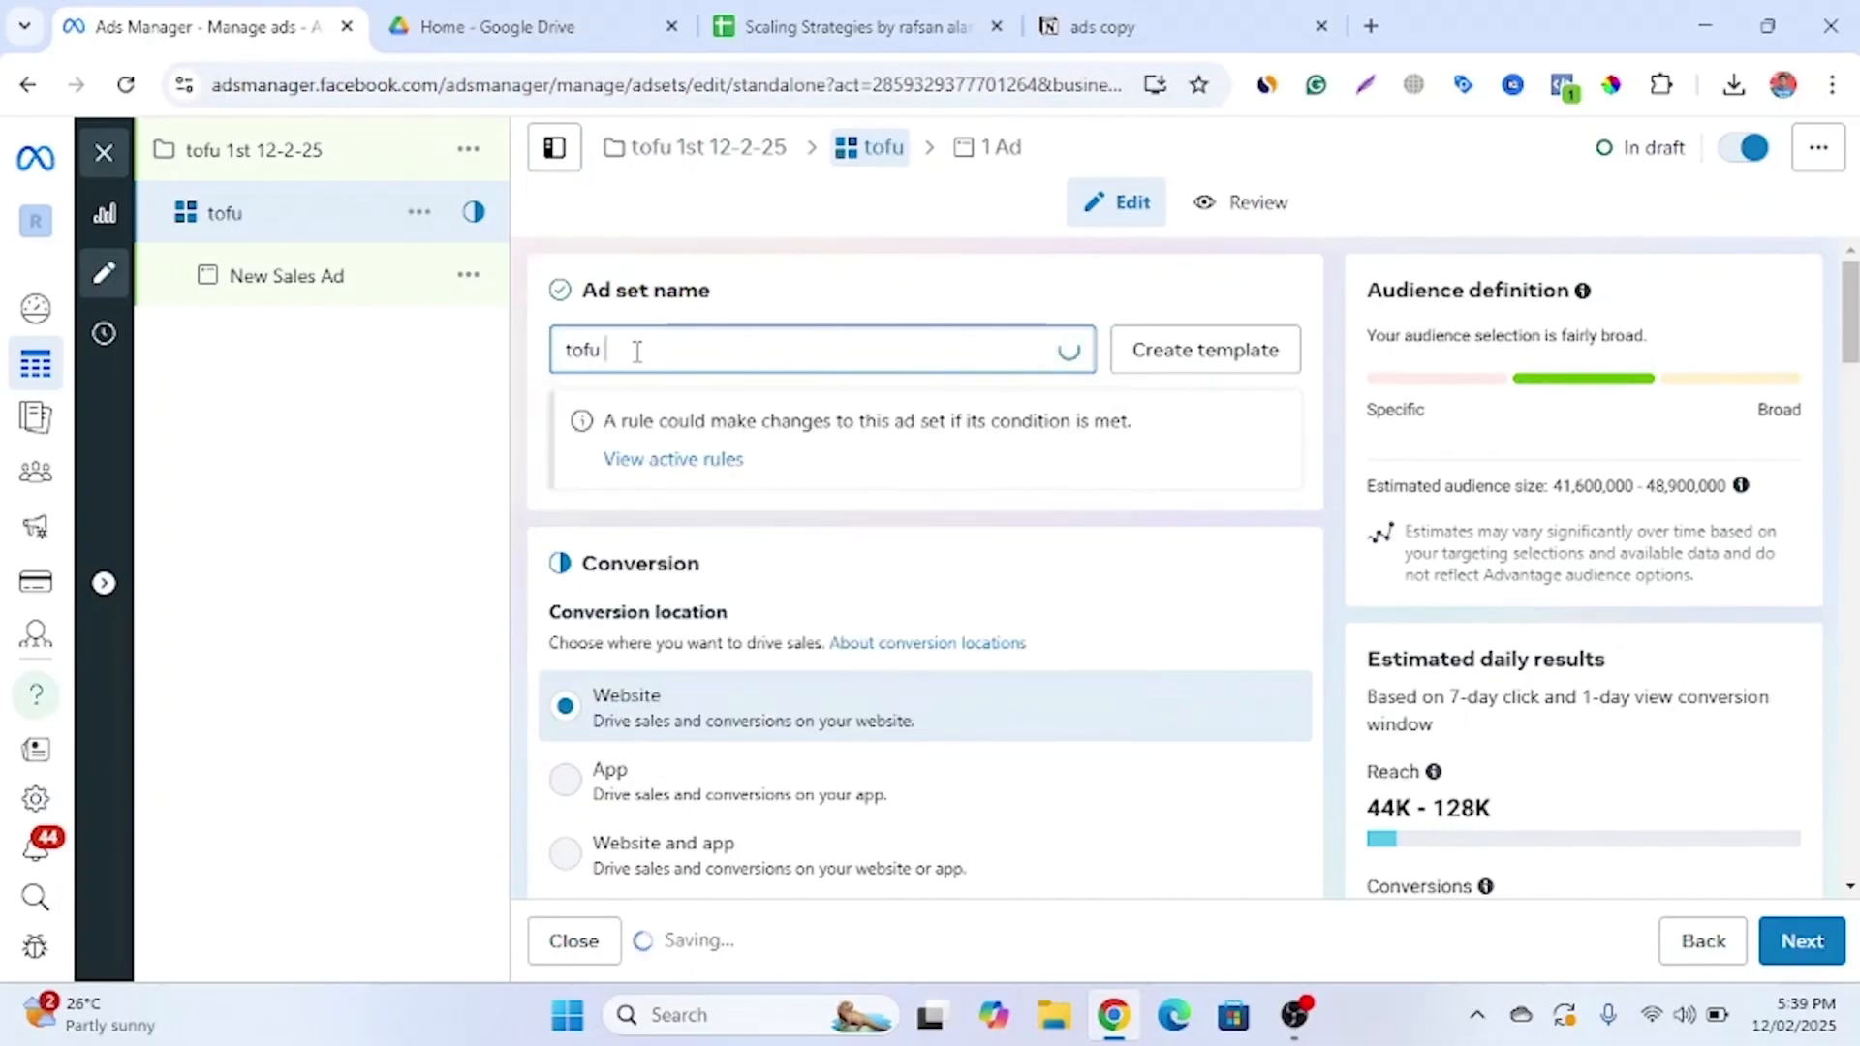
type(" 1st")
left_click(397, 462)
Examine the ad set's conversion location options, from Website to Calls
scroll(595, 580, "down", 2)
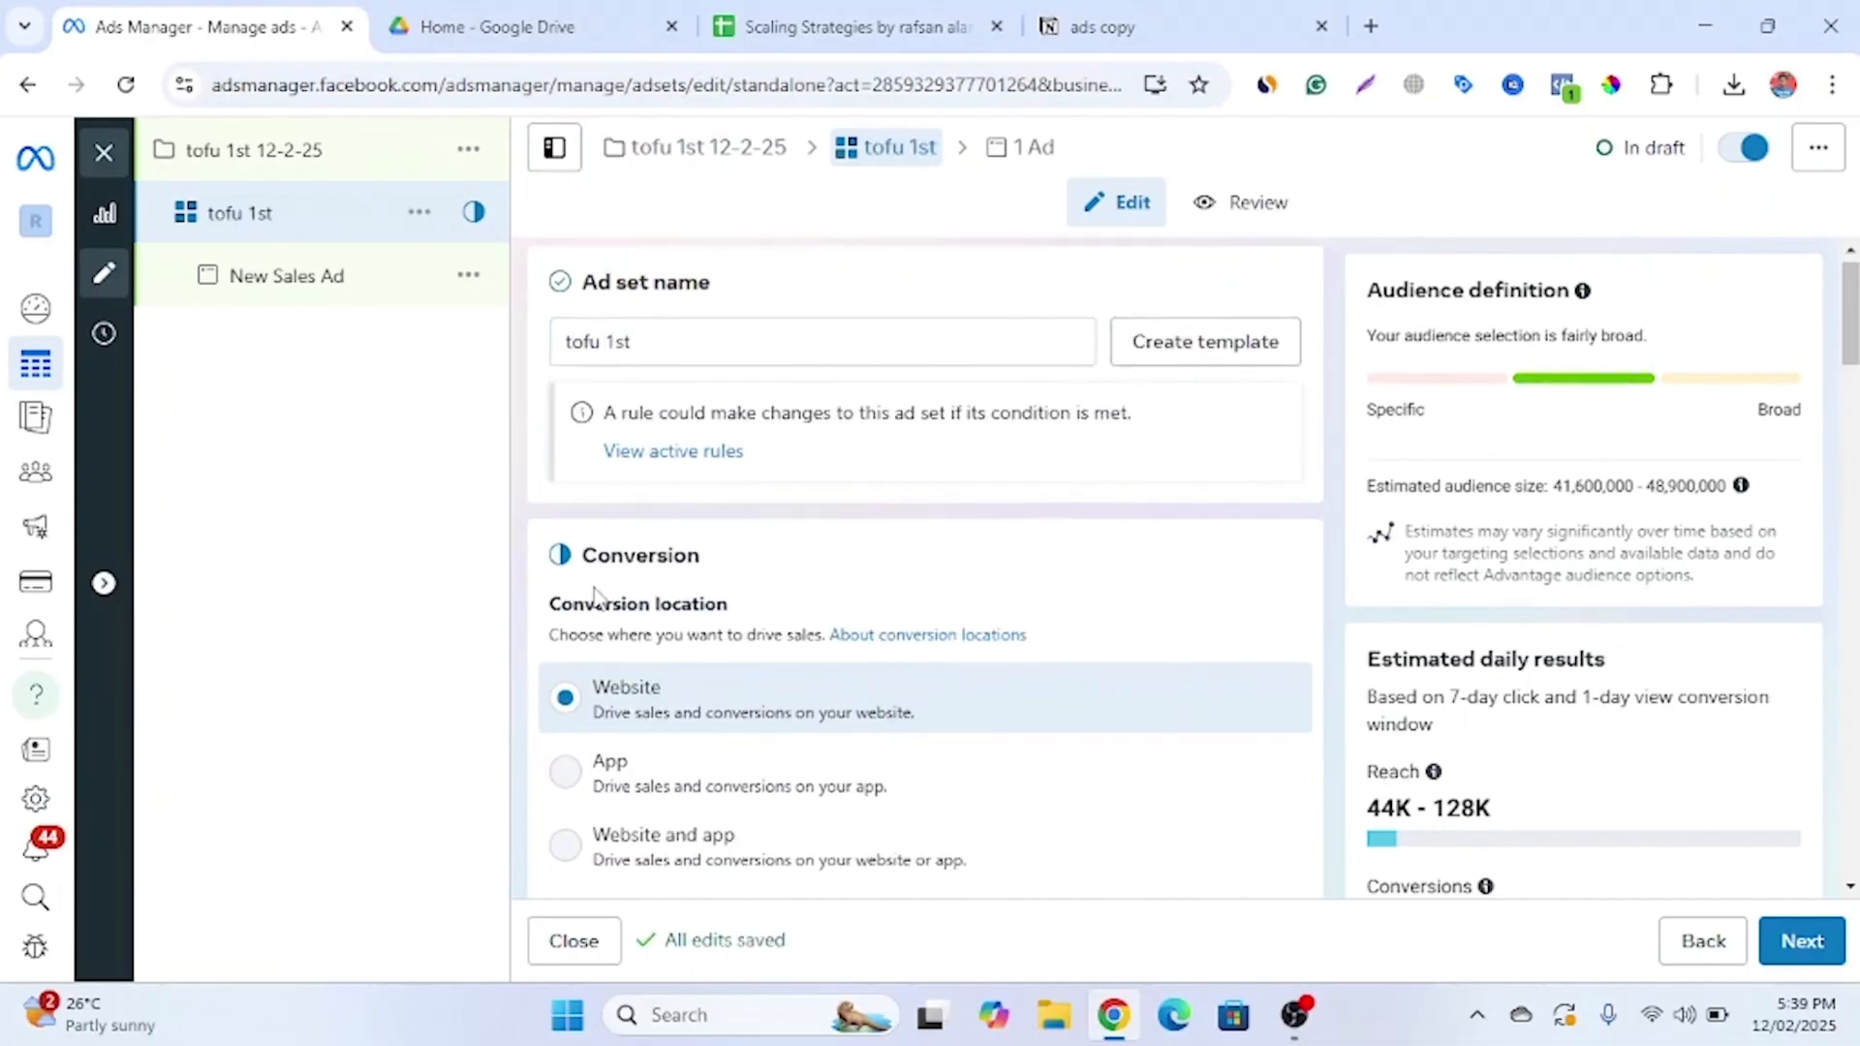
left_click_drag(580, 430, 717, 444)
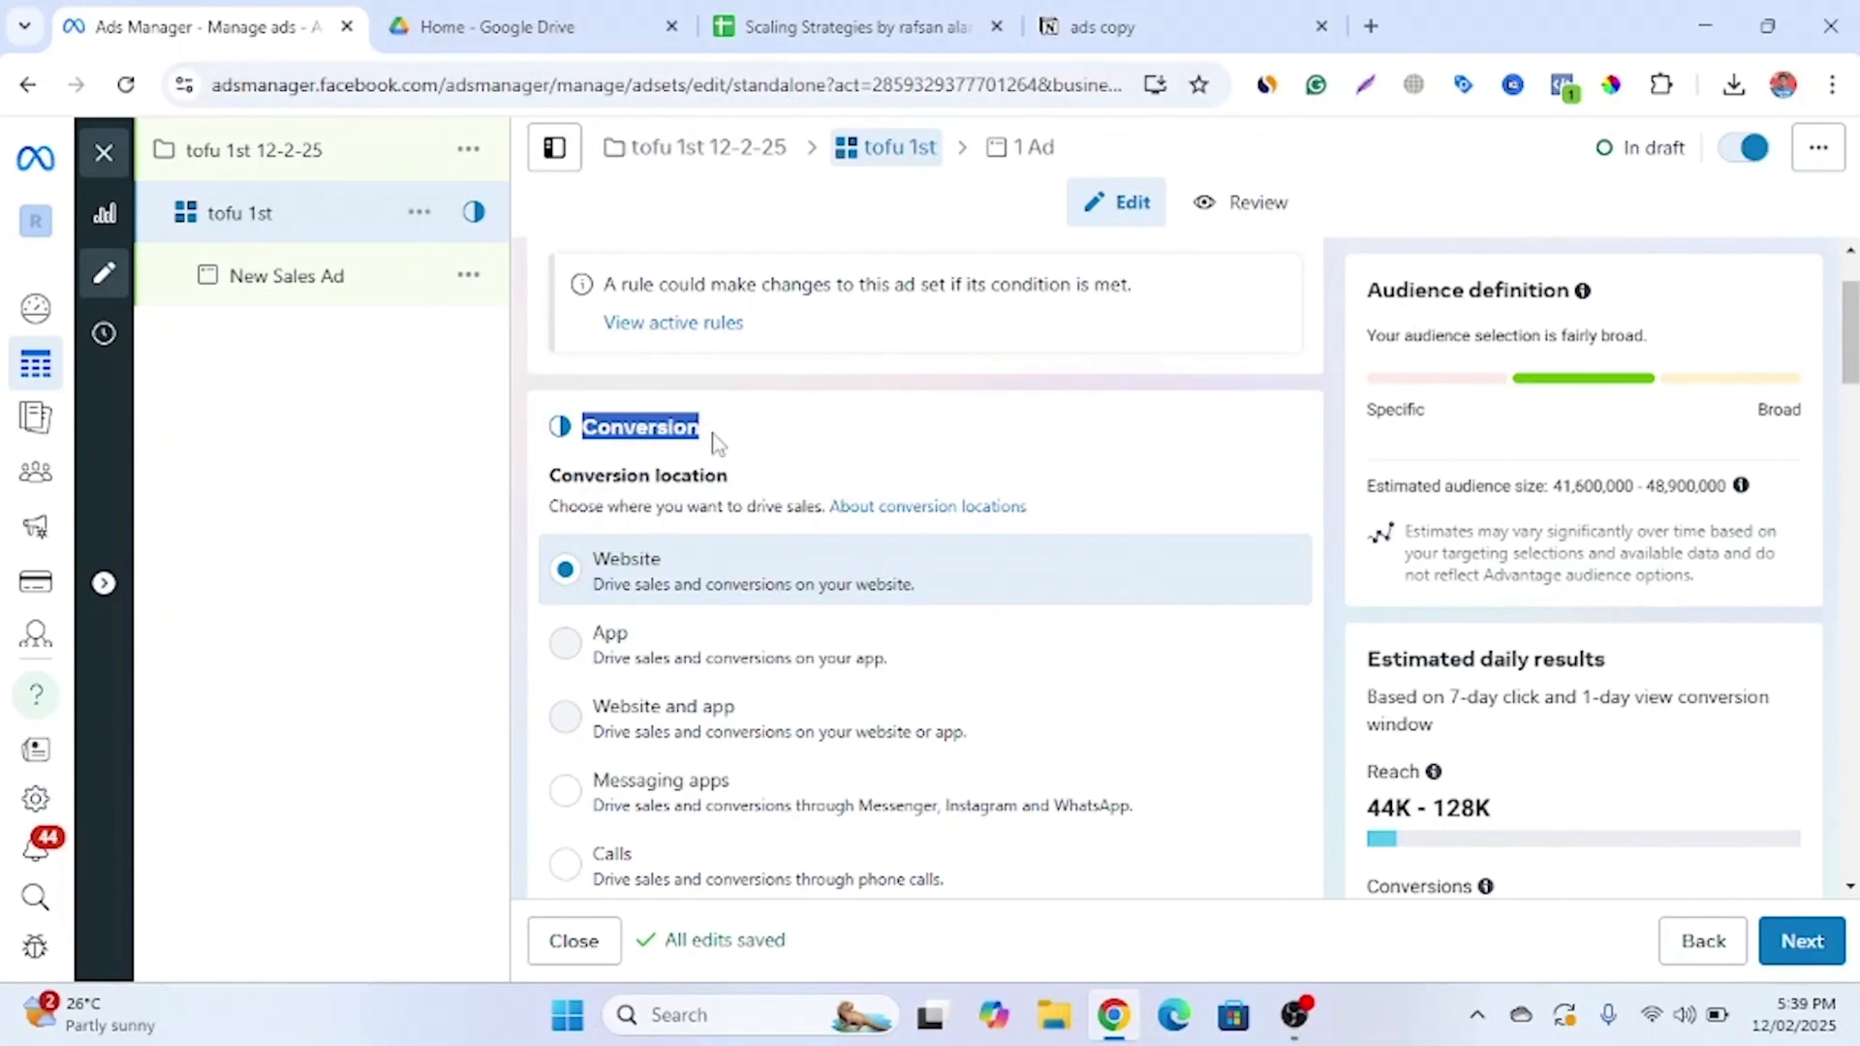
scroll(647, 614, "down", 1)
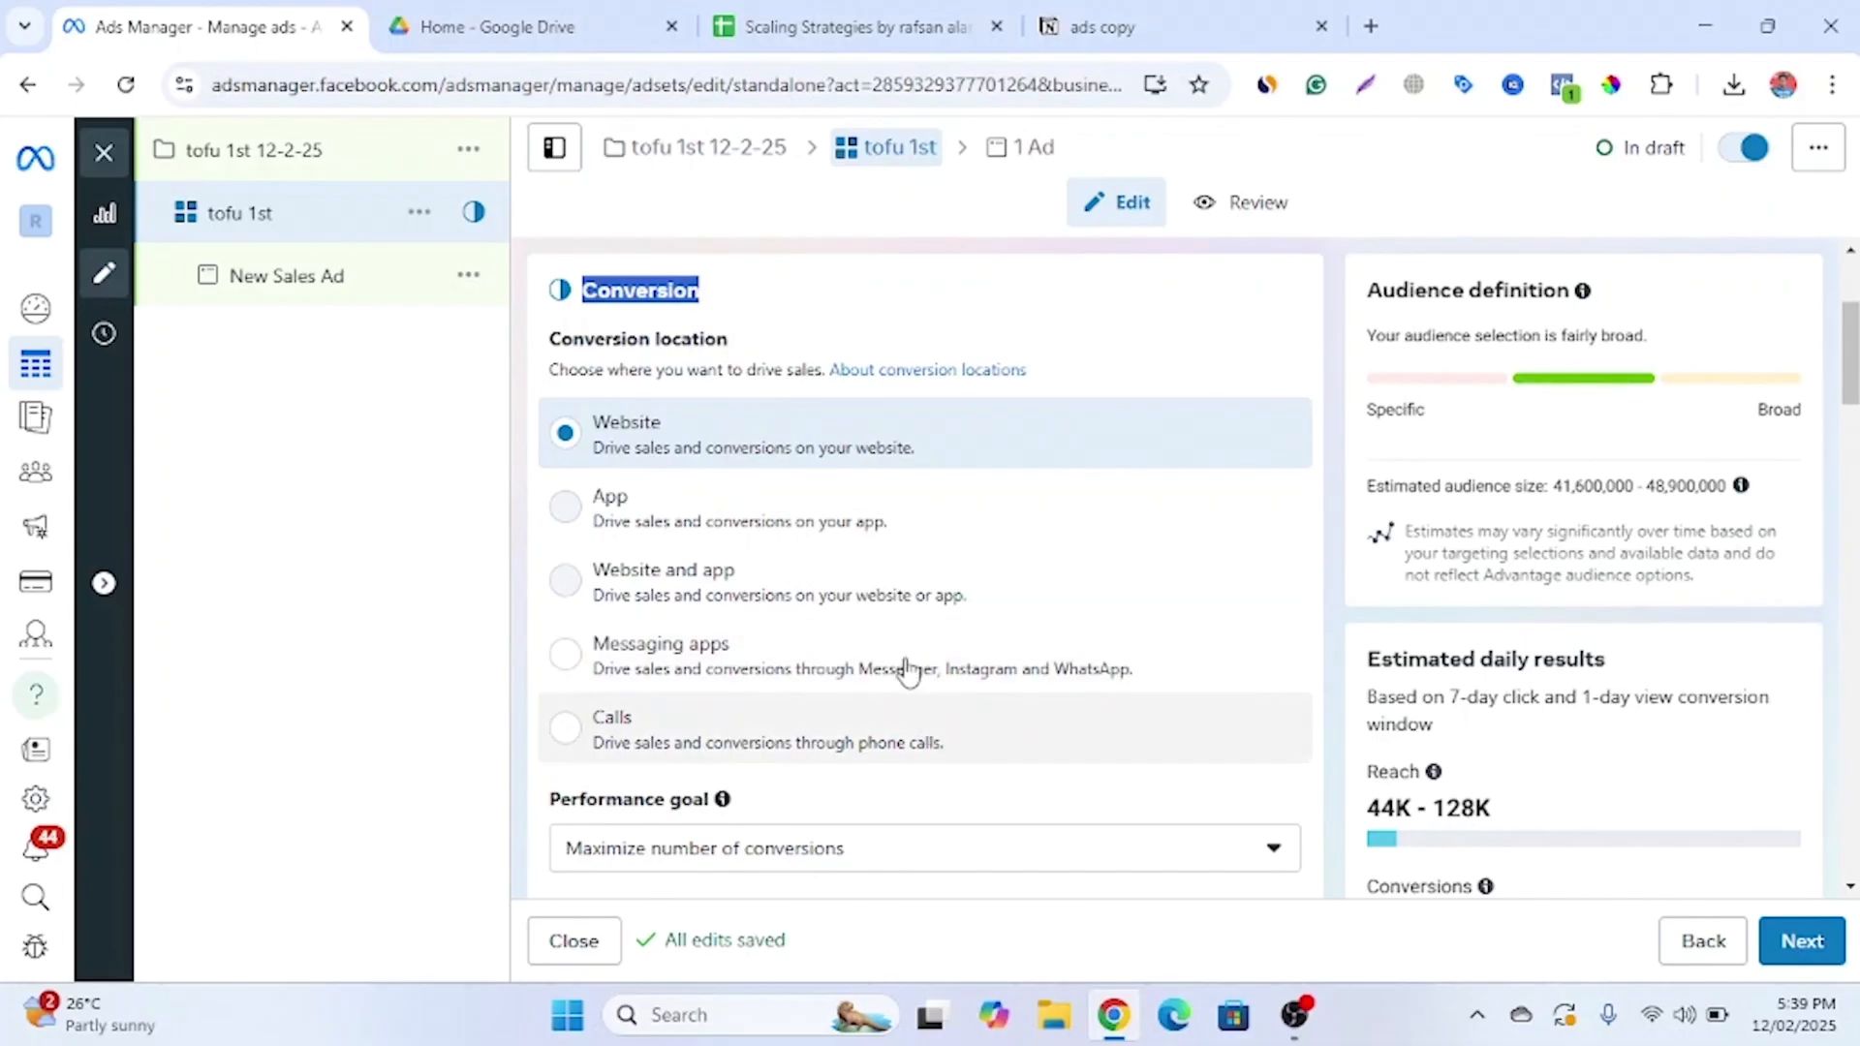
left_click(751, 322)
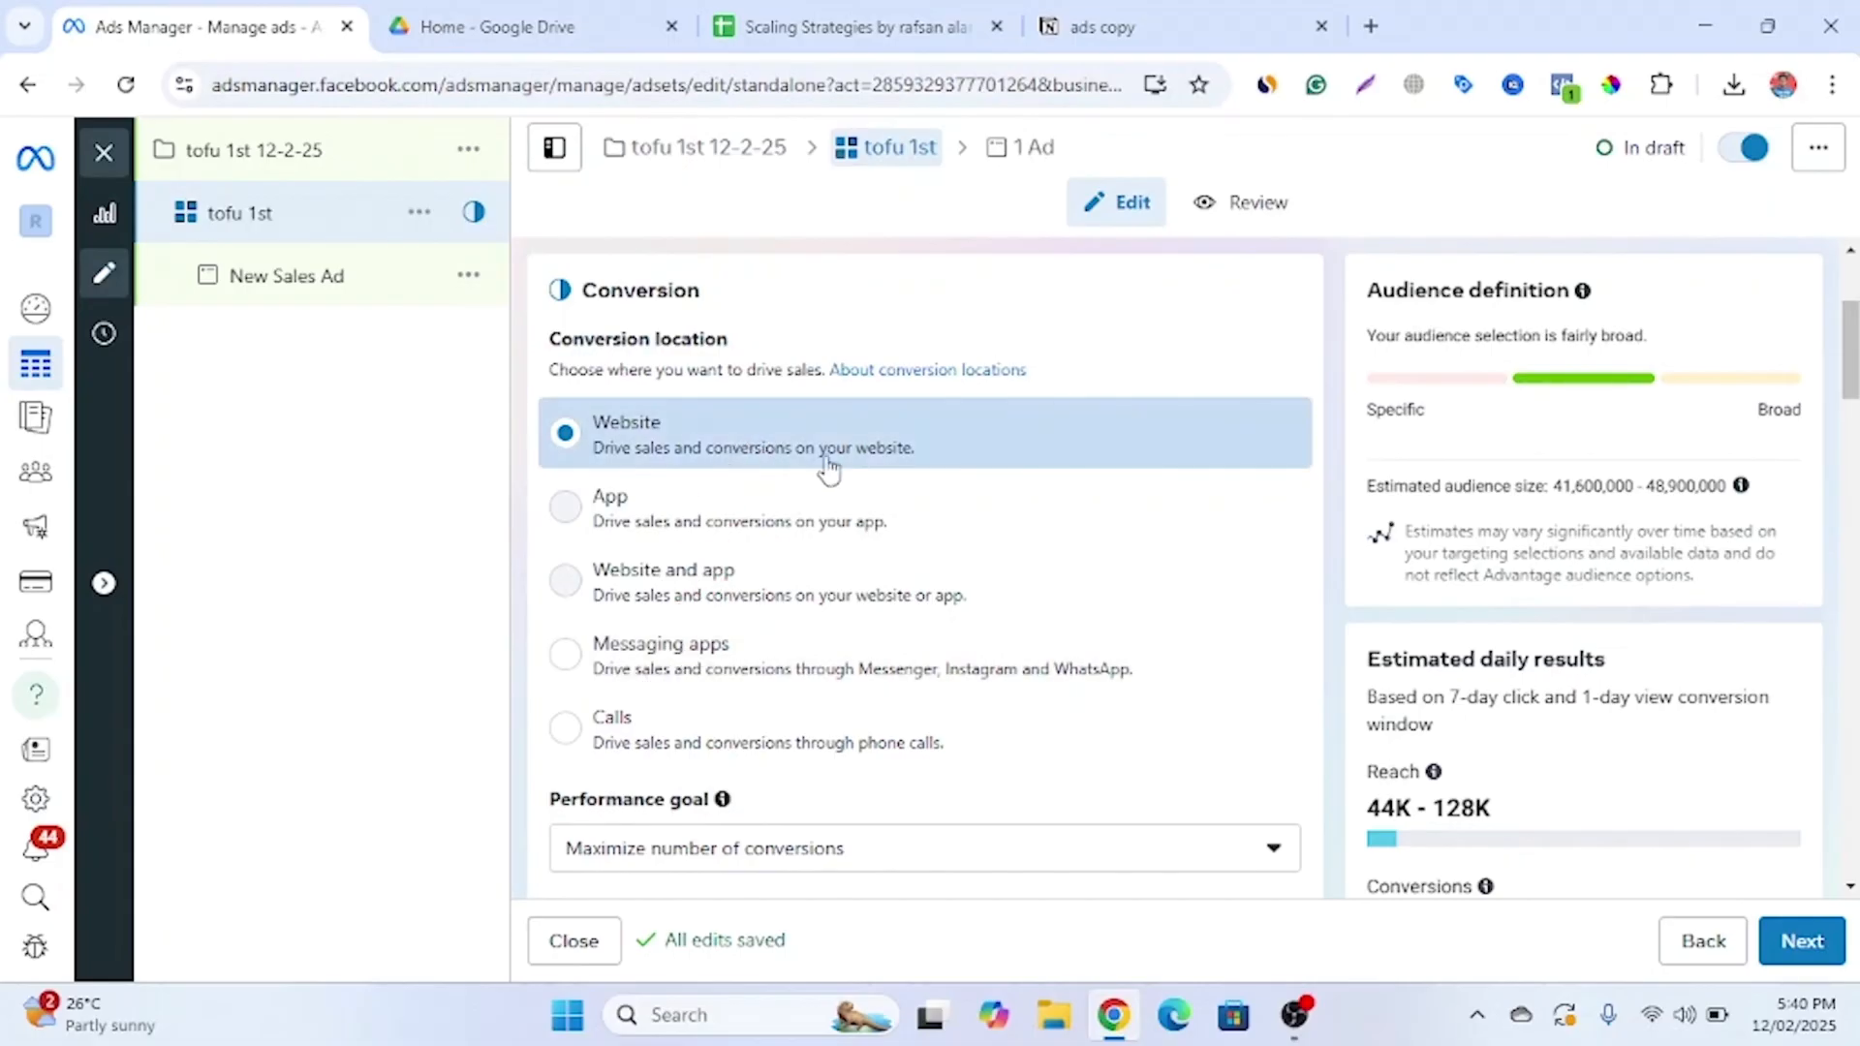
Choose Maximize number of conversions as the ad set's performance goal and check the dataset and conversion event settings
scroll(848, 543, "down", 3)
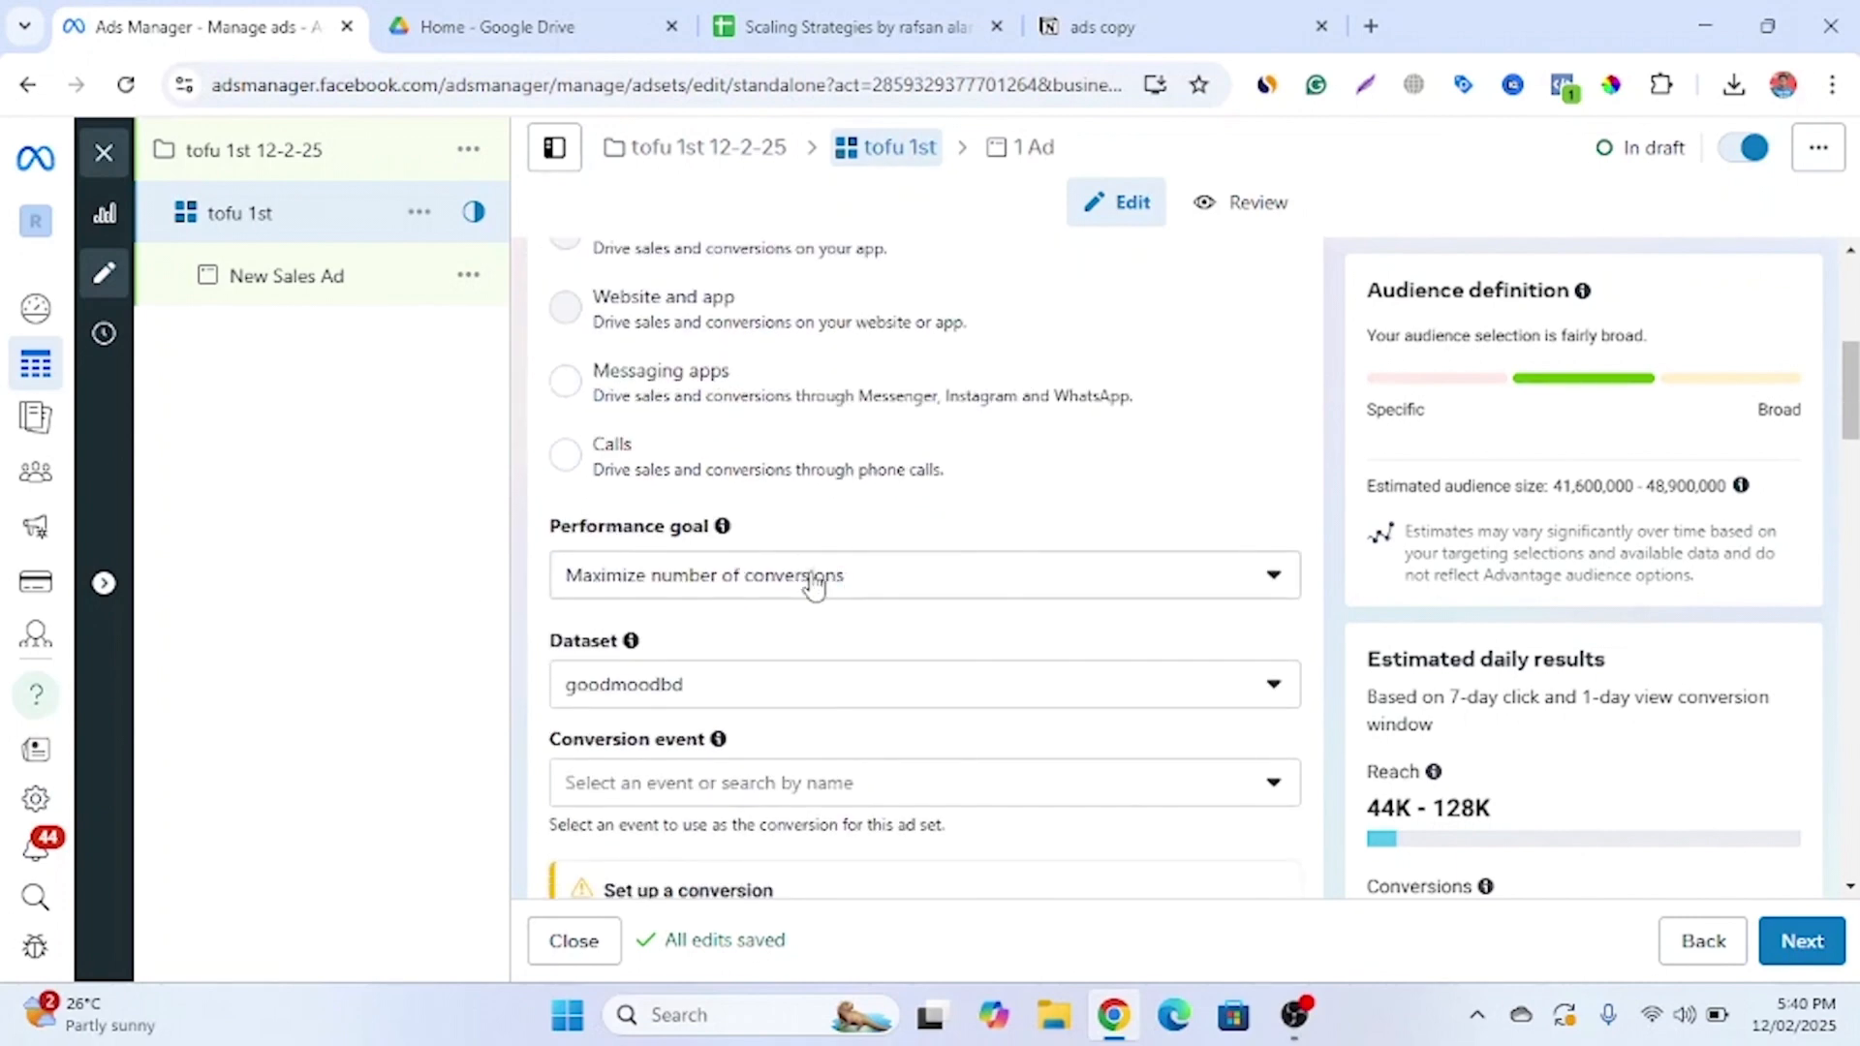
left_click(814, 581)
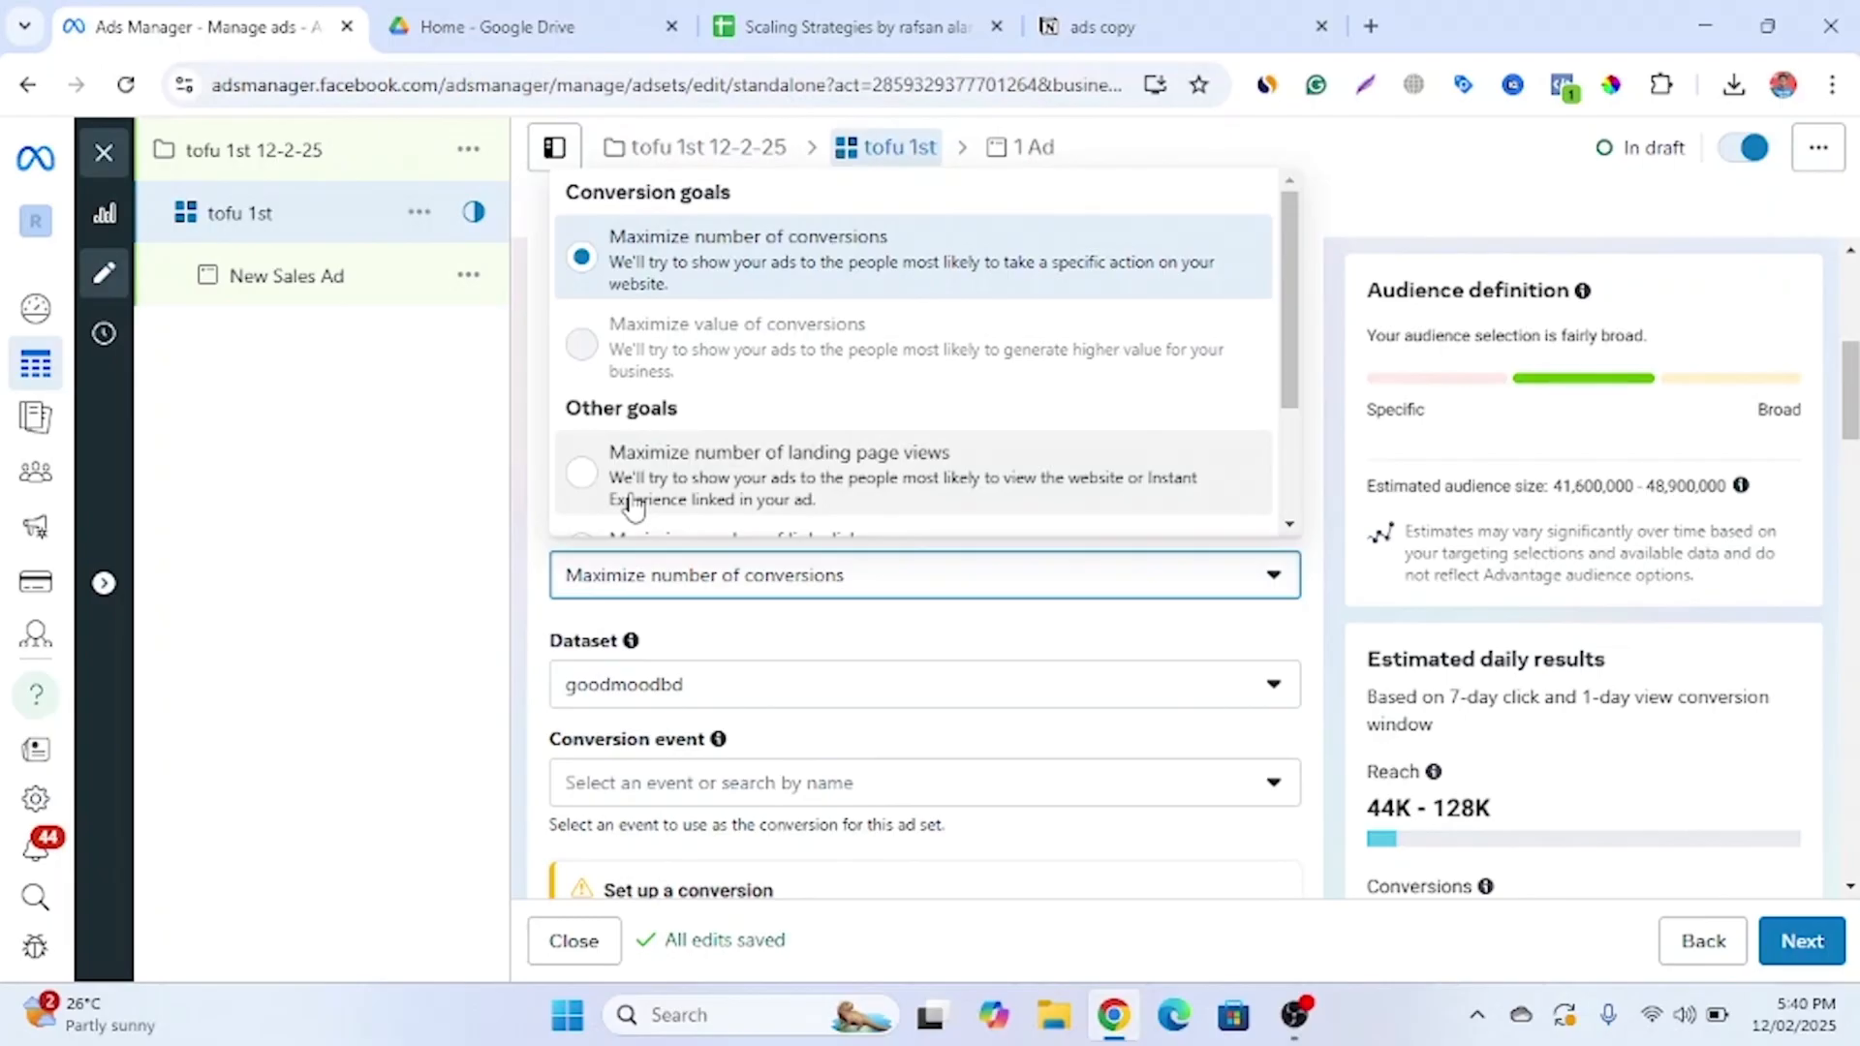
left_click(893, 274)
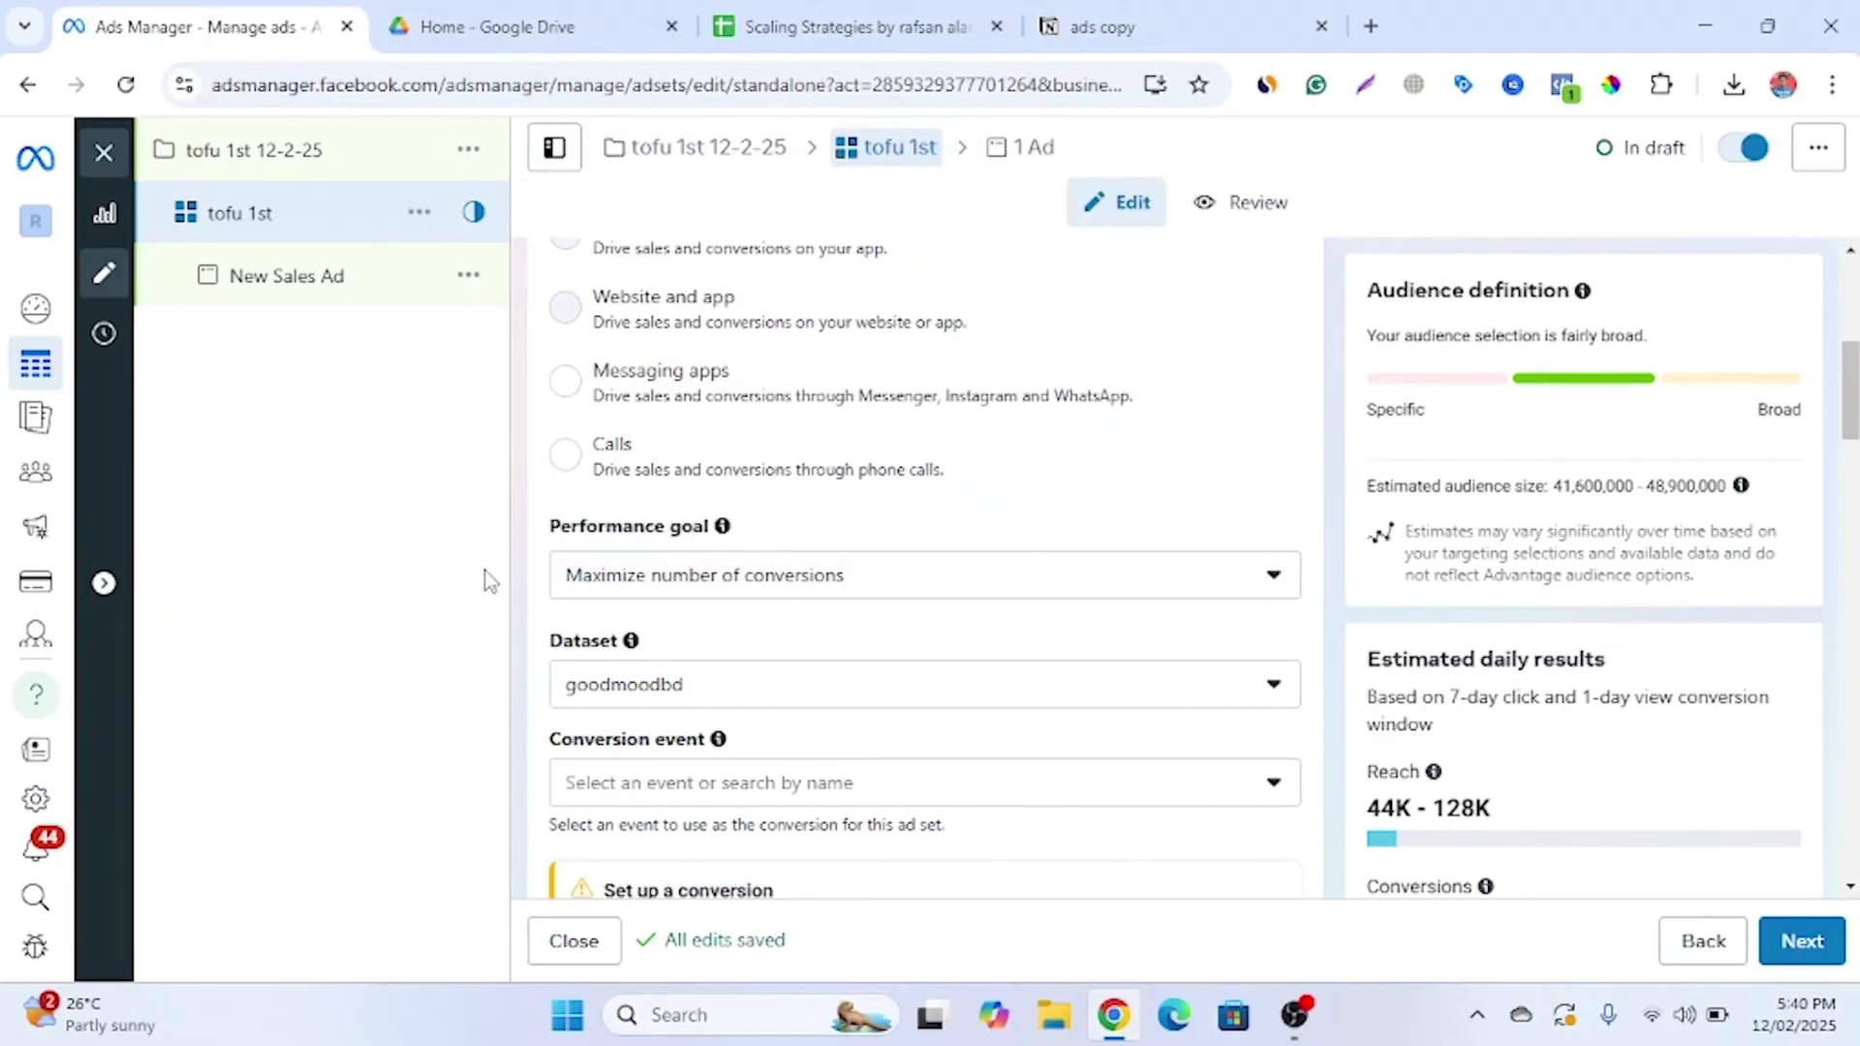
scroll(655, 550, "down", 1)
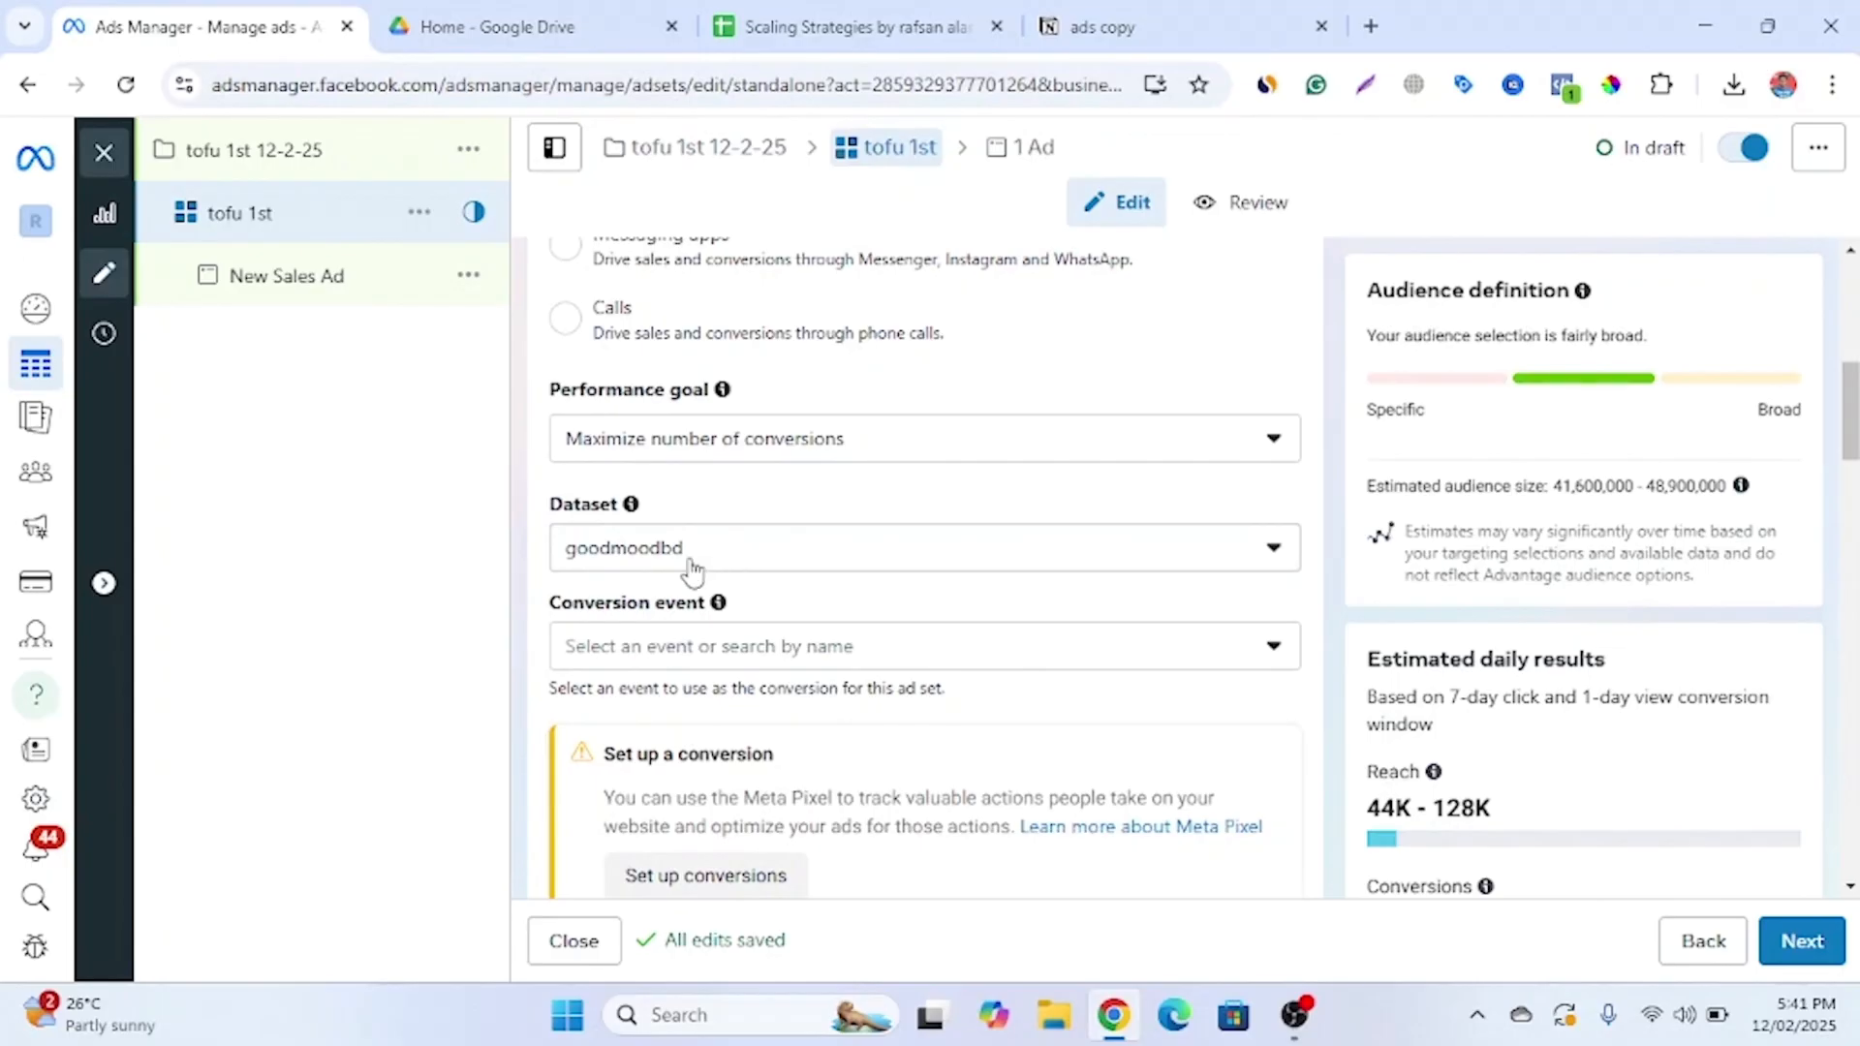
scroll(697, 561, "down", 2)
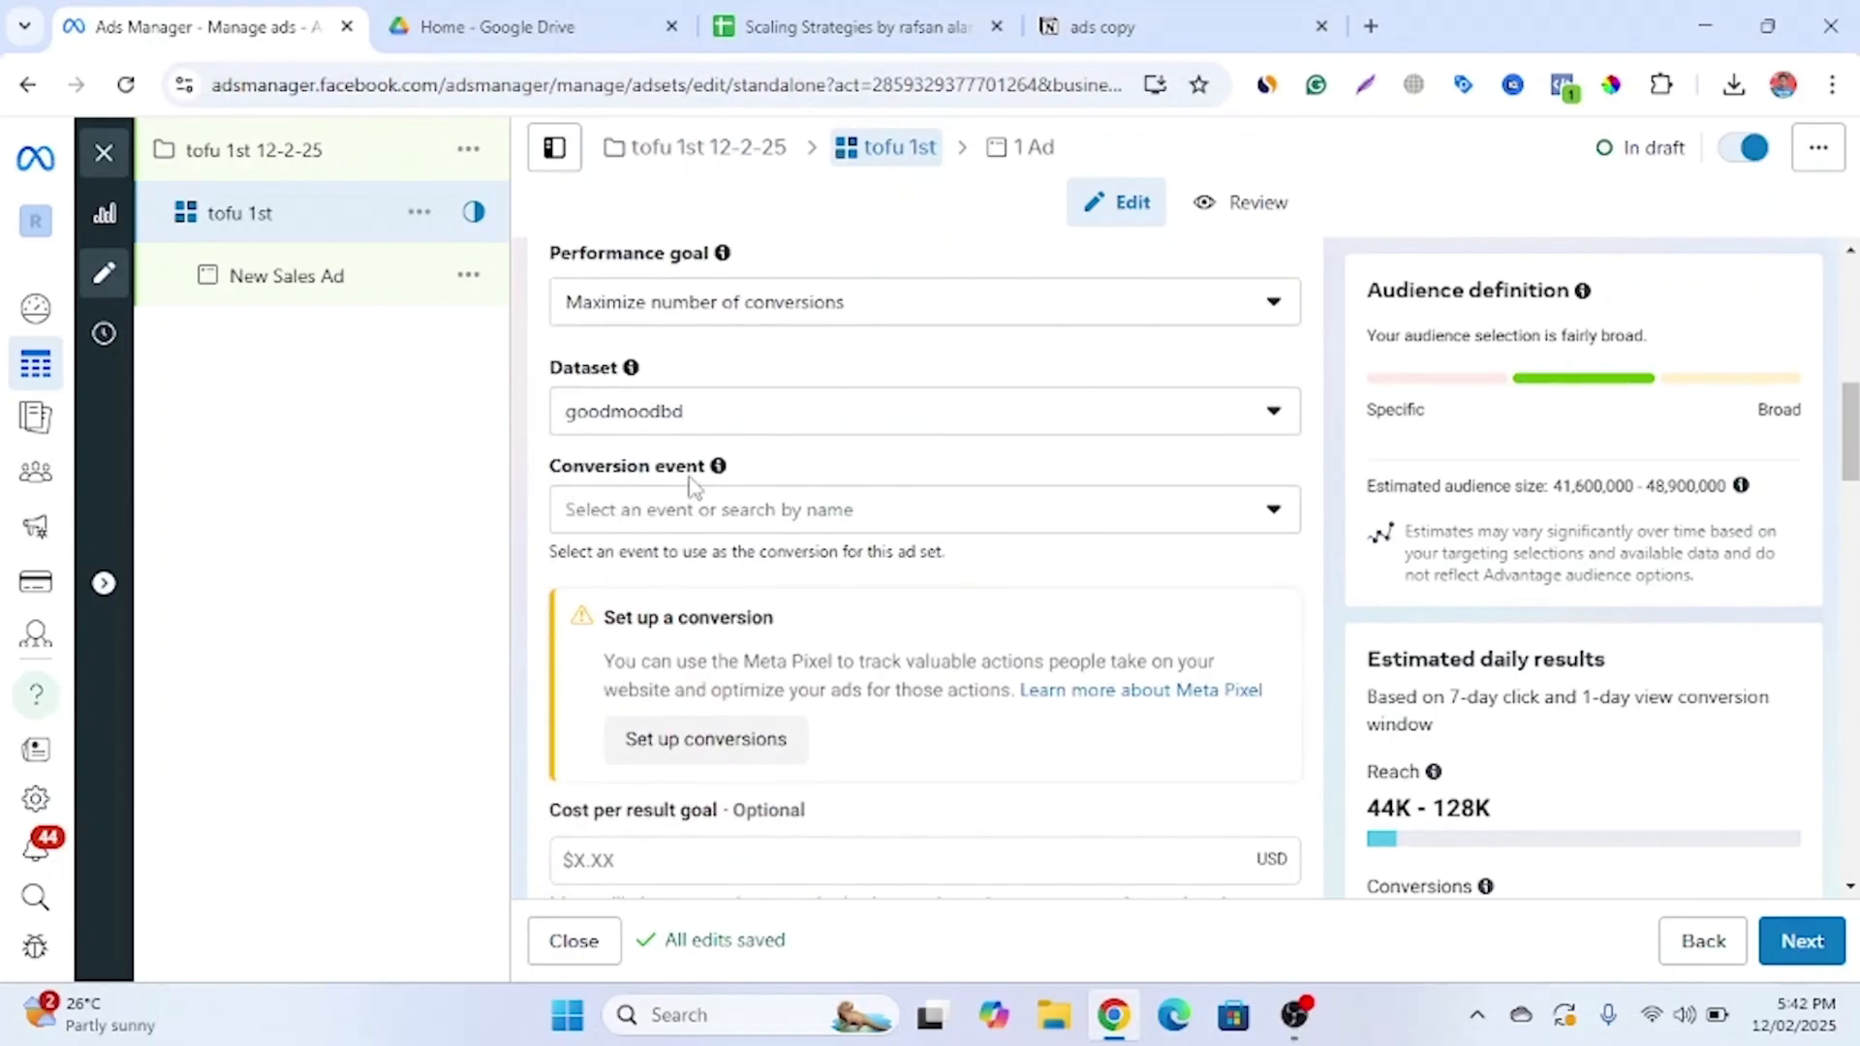
Set the ad set's conversion event to Purchase
left_click(800, 516)
scroll(790, 683, "down", 5)
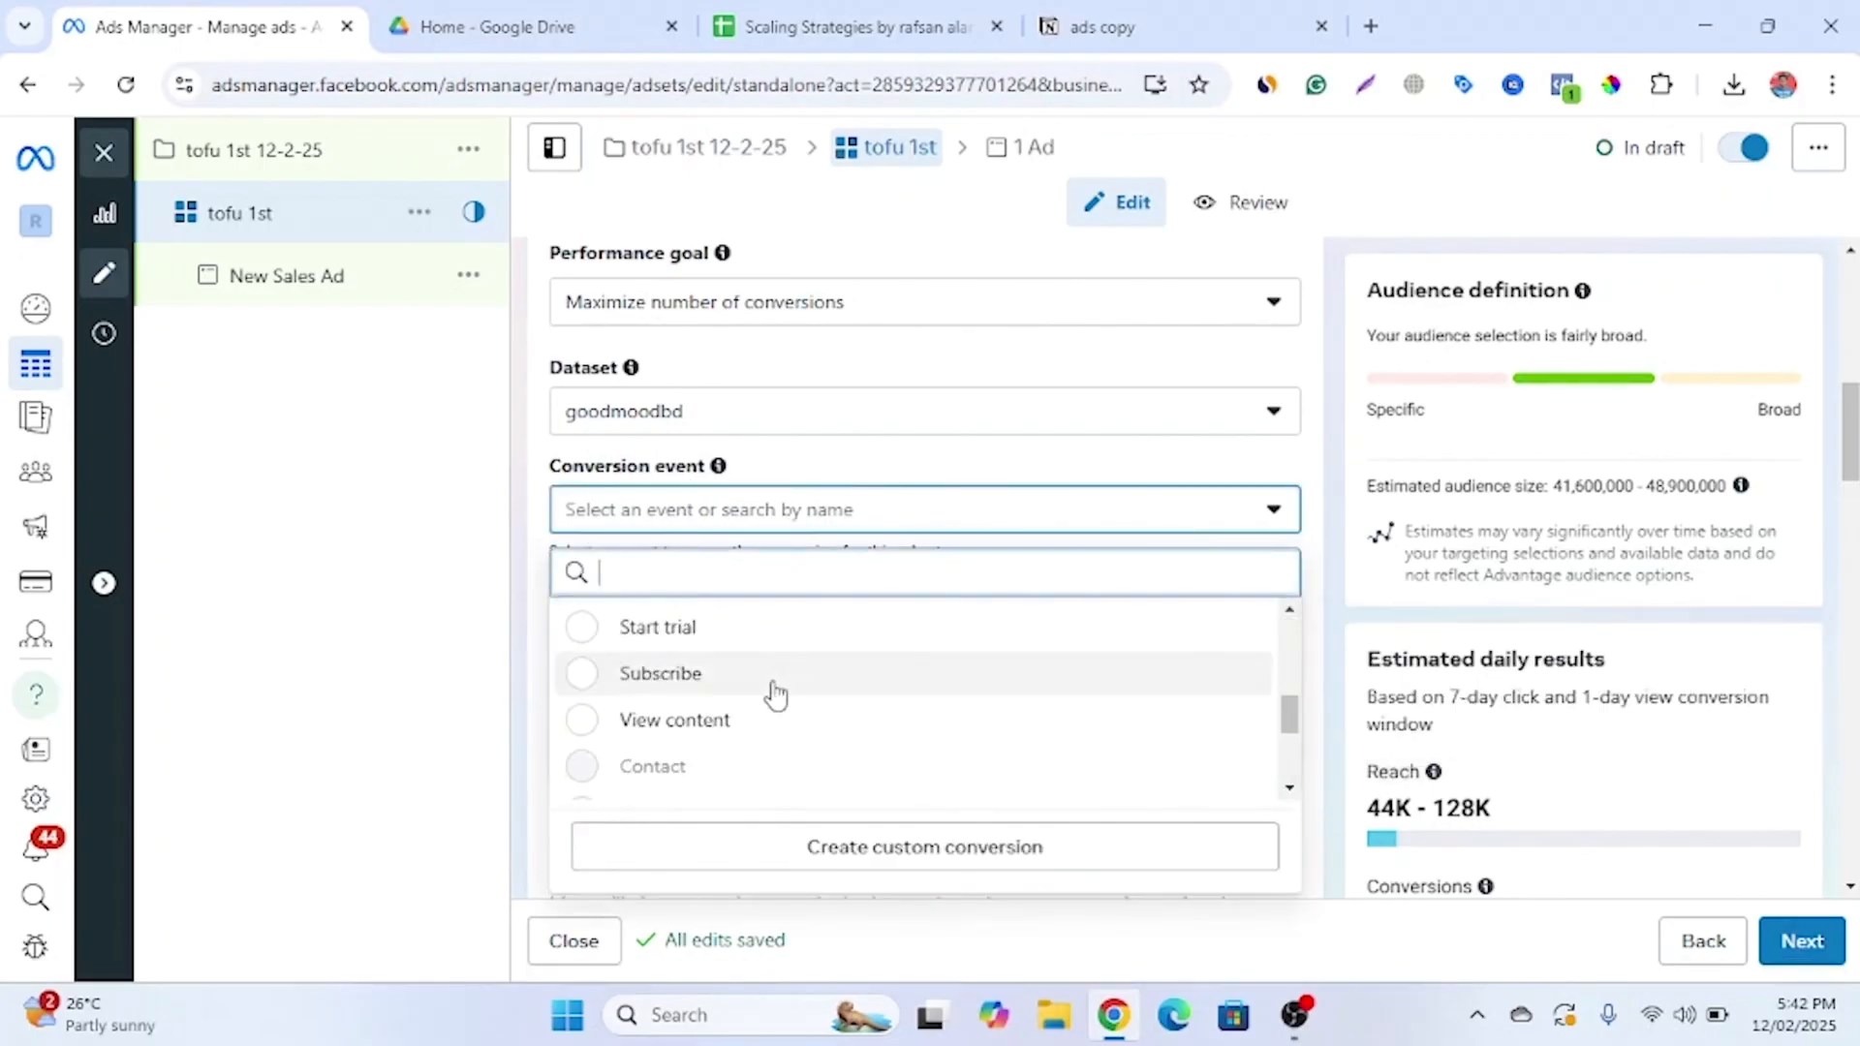
scroll(746, 697, "up", 5)
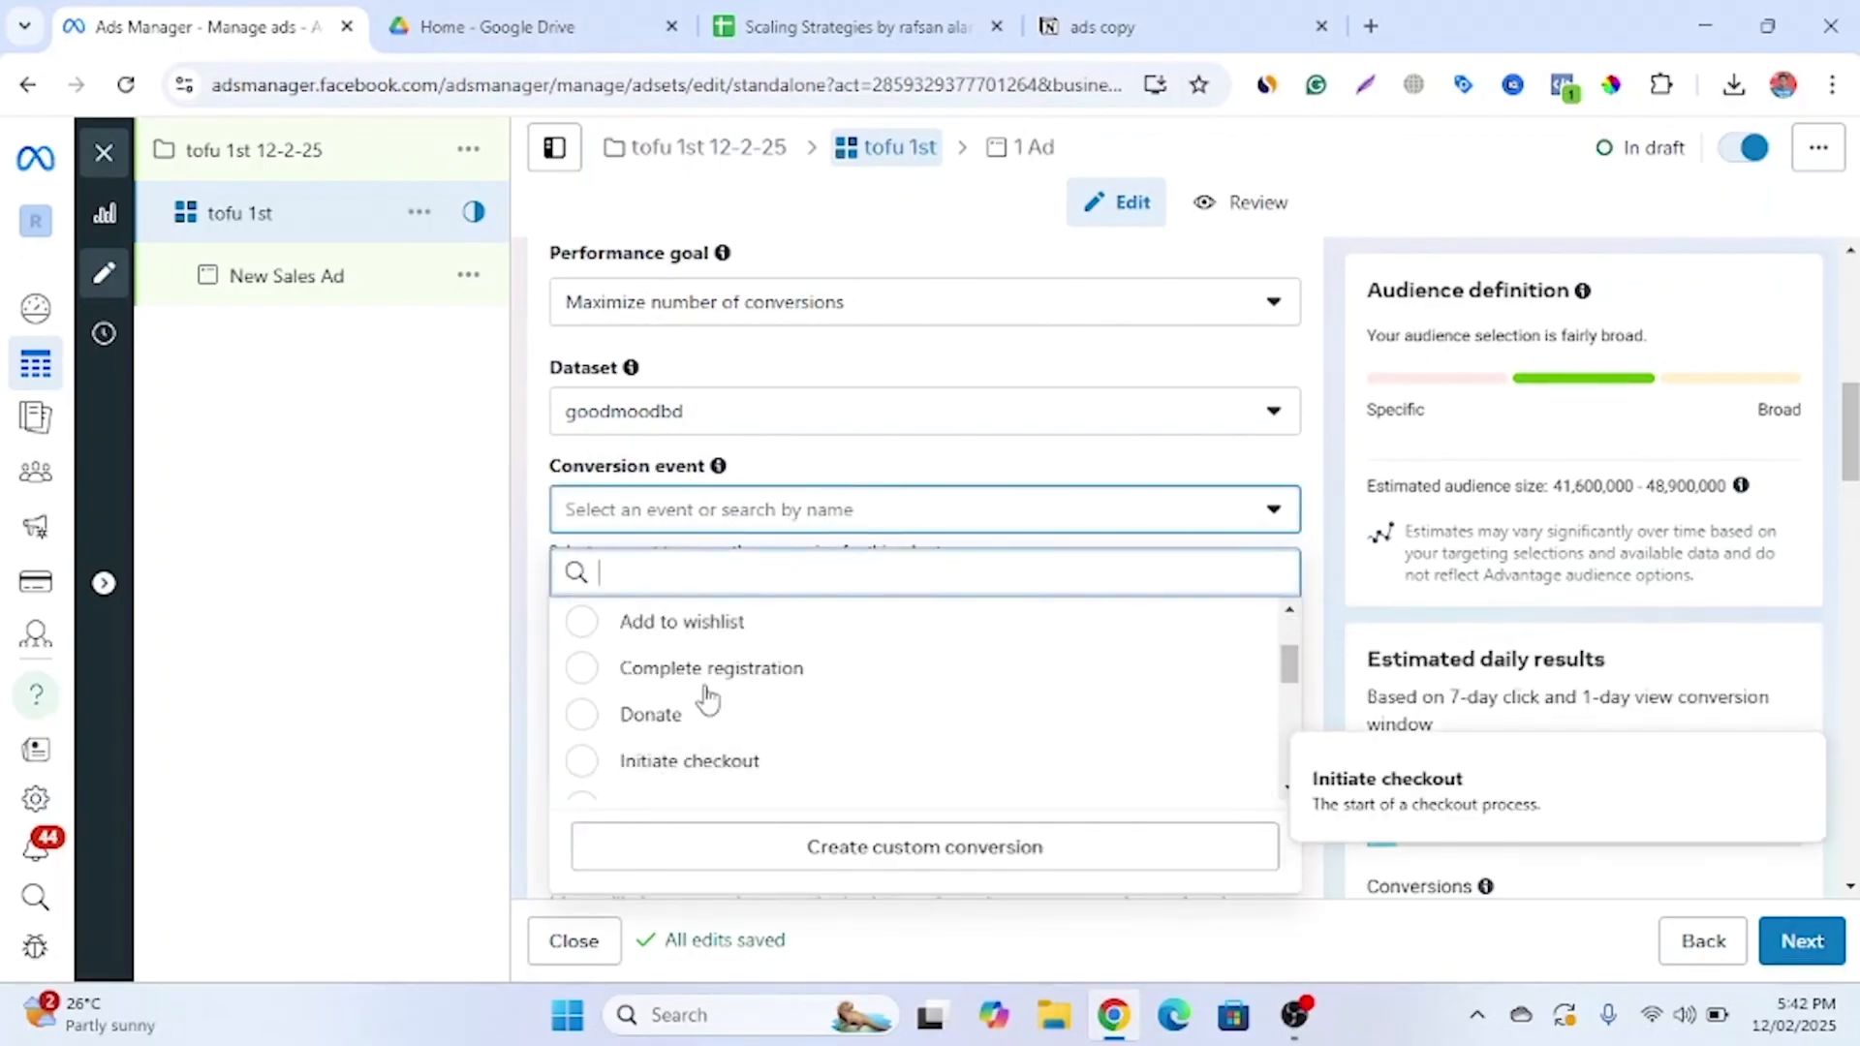
scroll(715, 714, "down", 3)
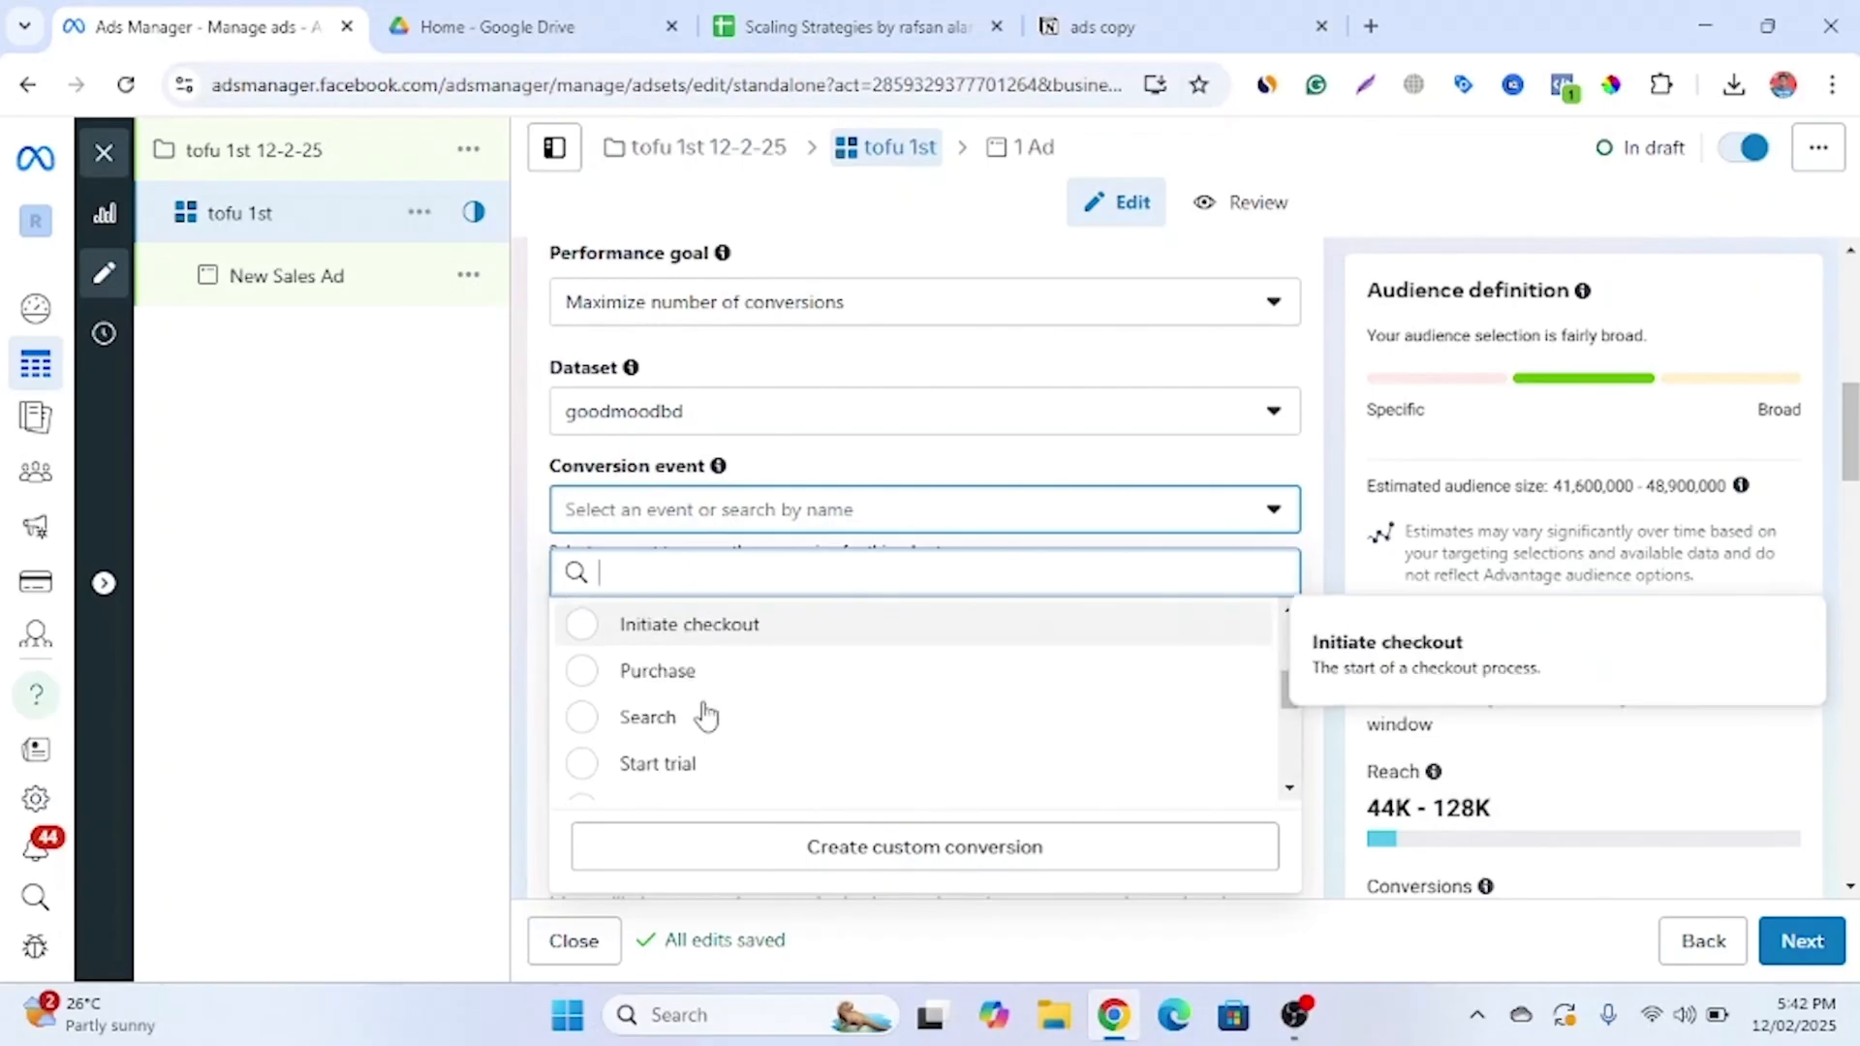
left_click(649, 660)
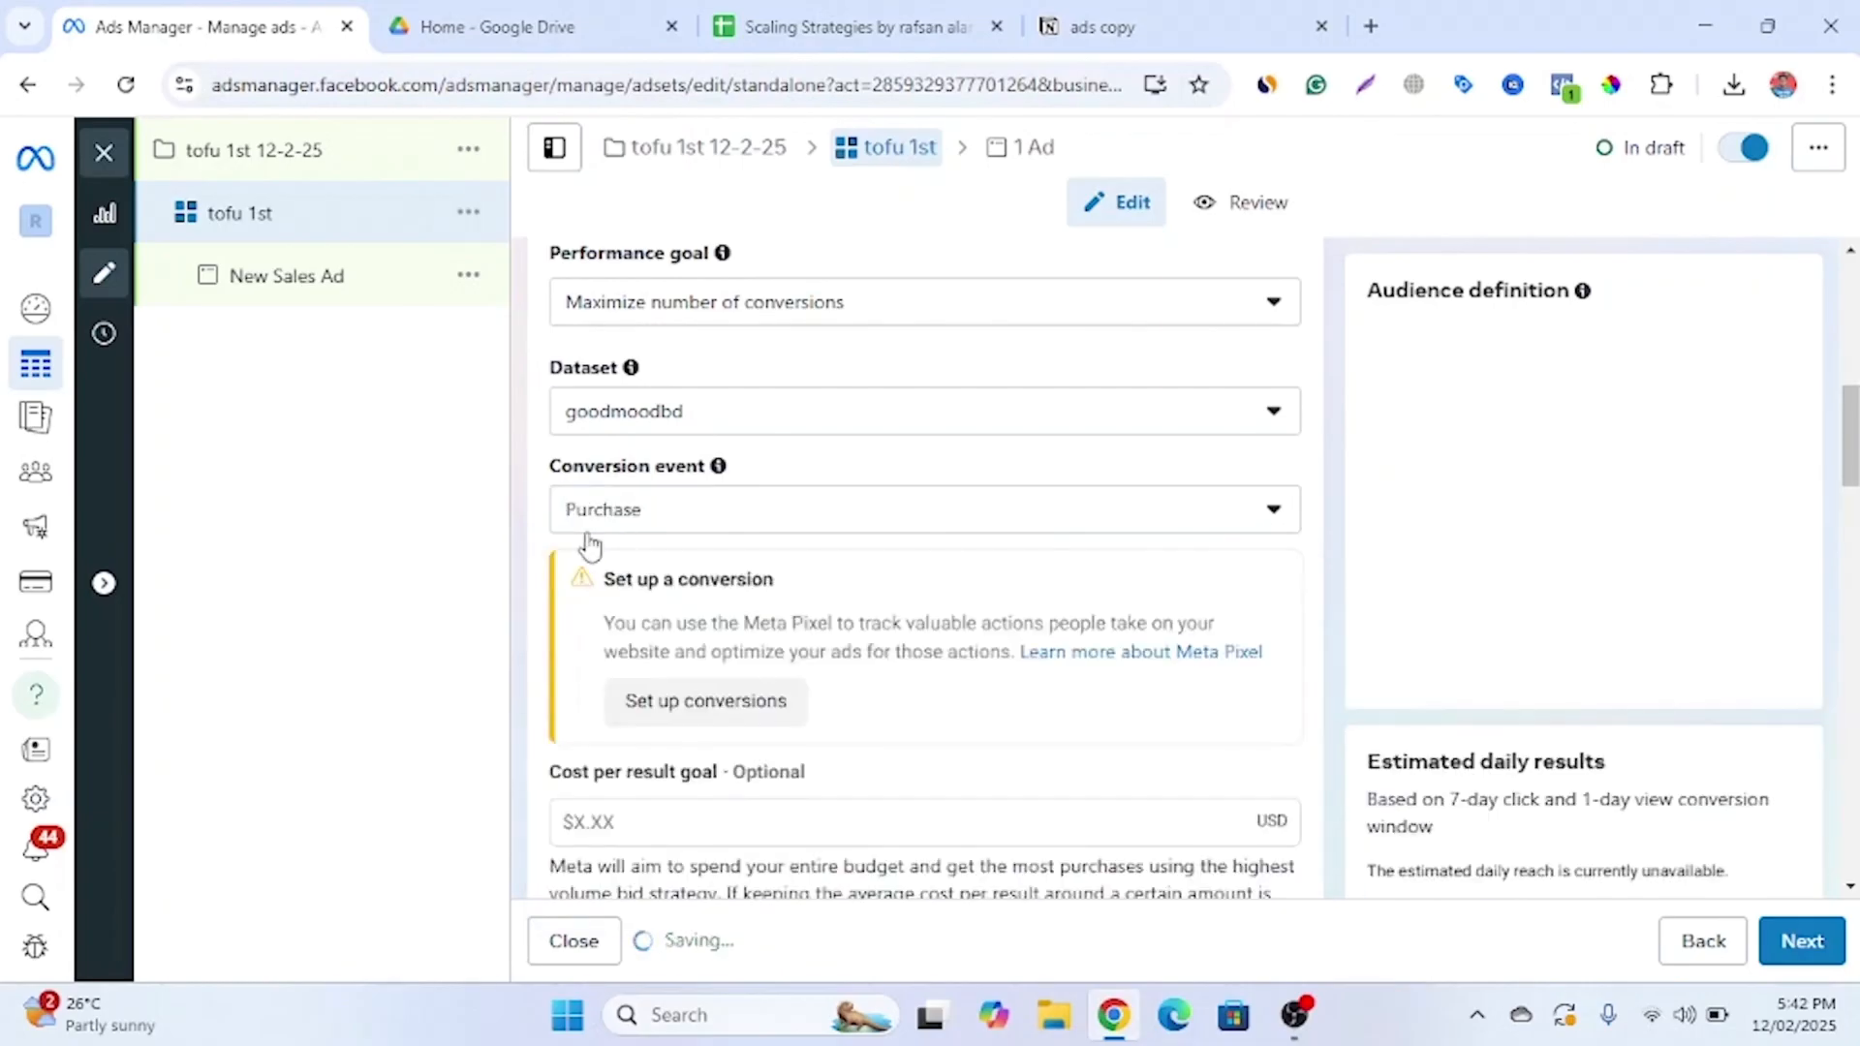
Examine the other conversion event options, the cost per result goal and the dynamic creative settings
left_click(630, 510)
scroll(747, 750, "down", 1)
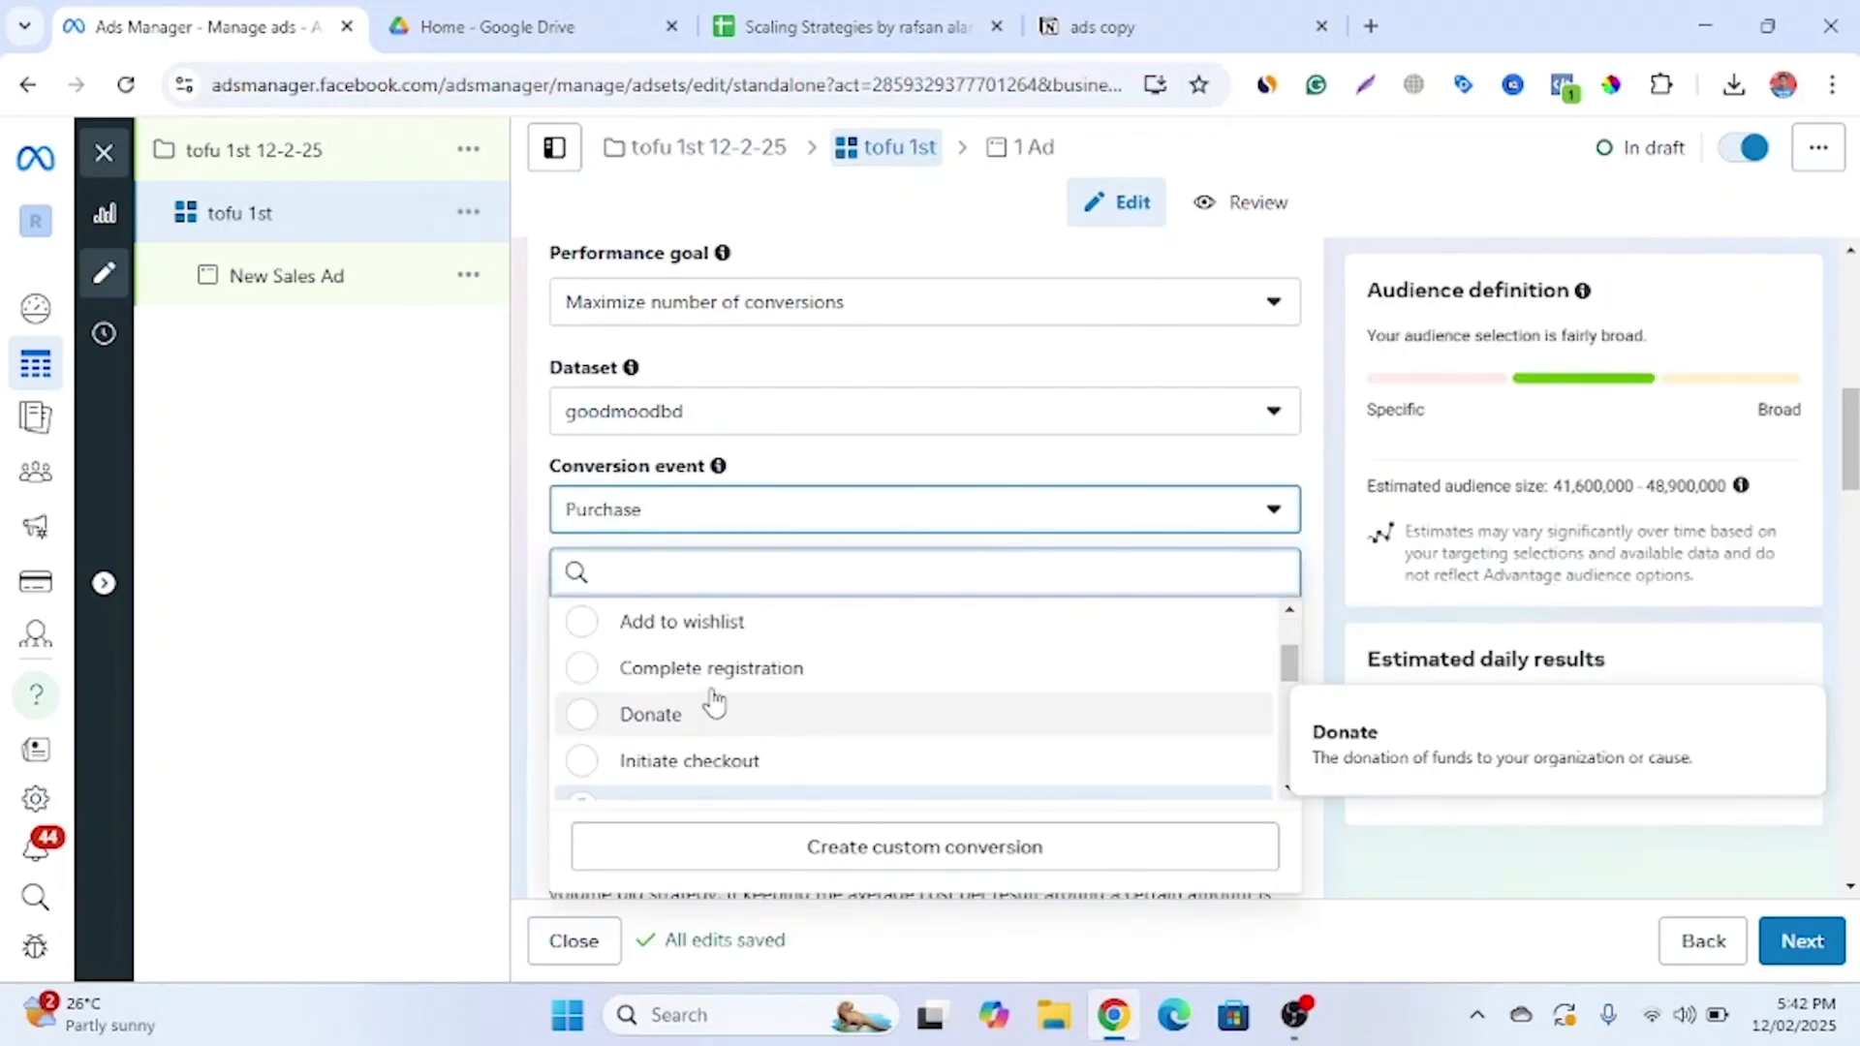
scroll(740, 739, "down", 4)
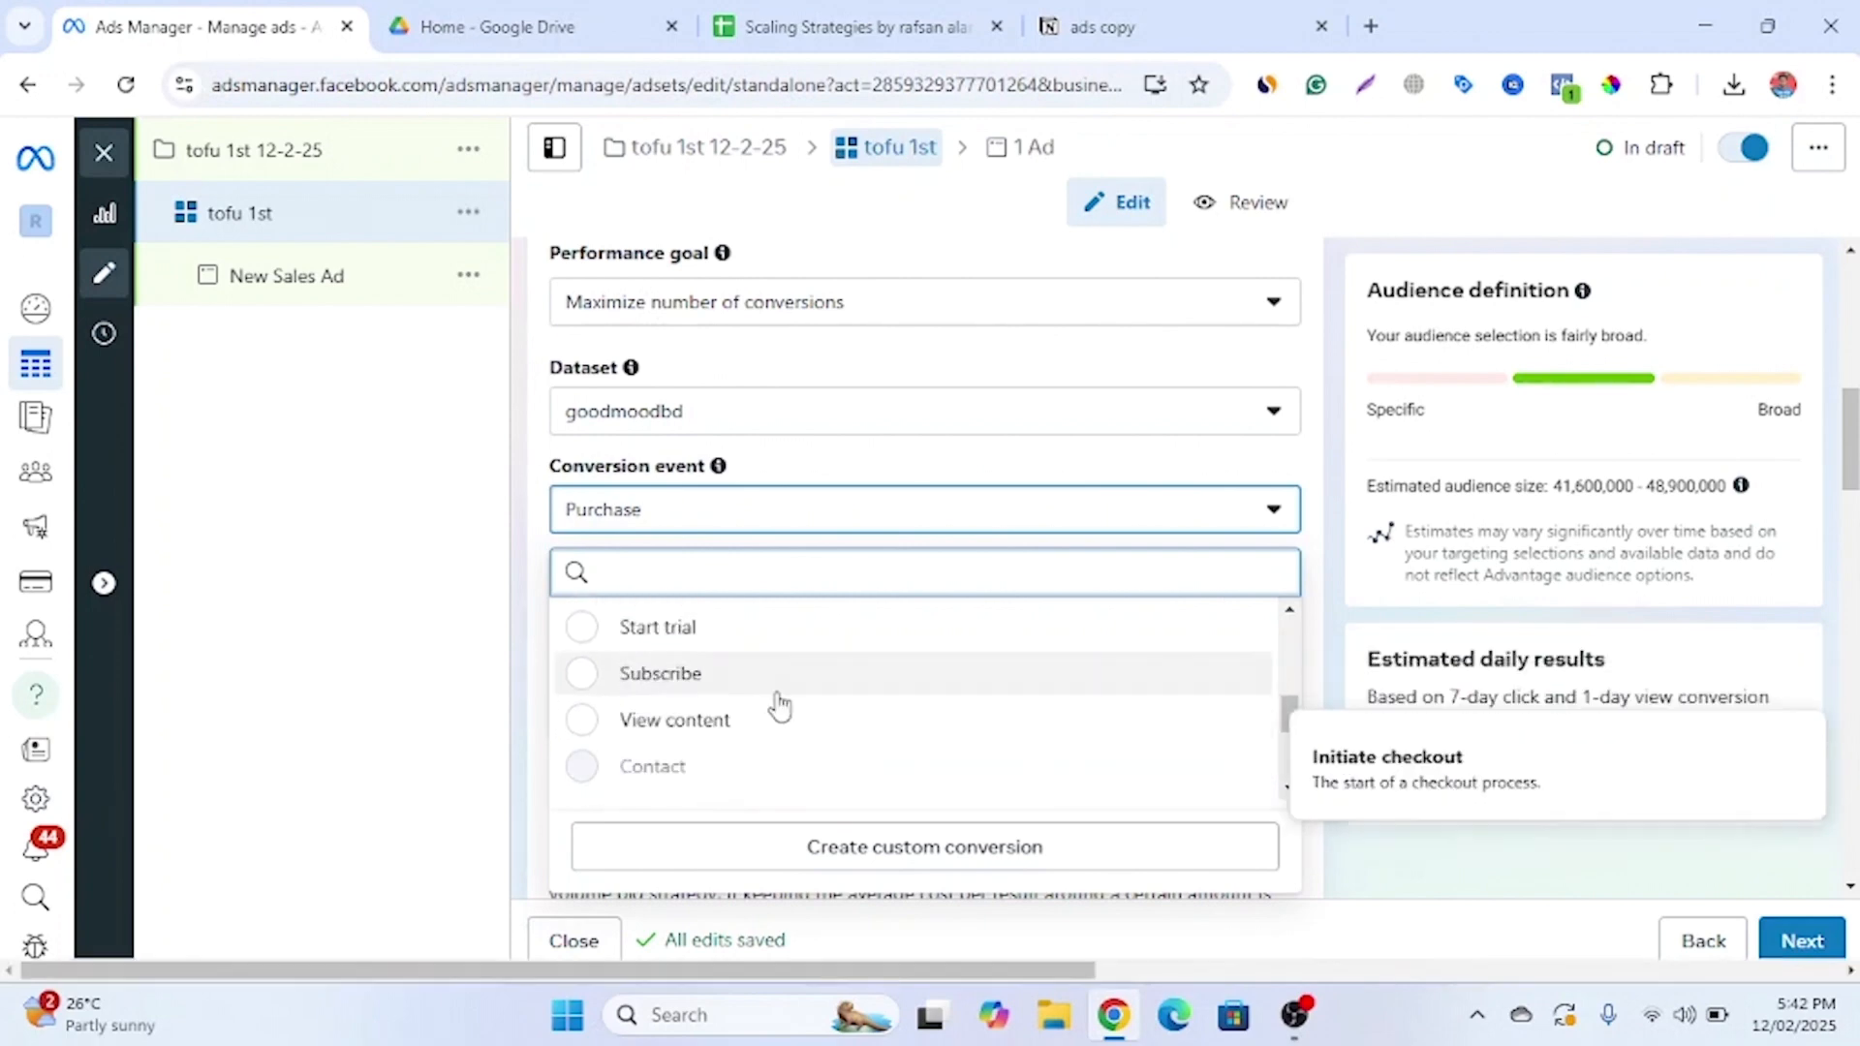
left_click(722, 512)
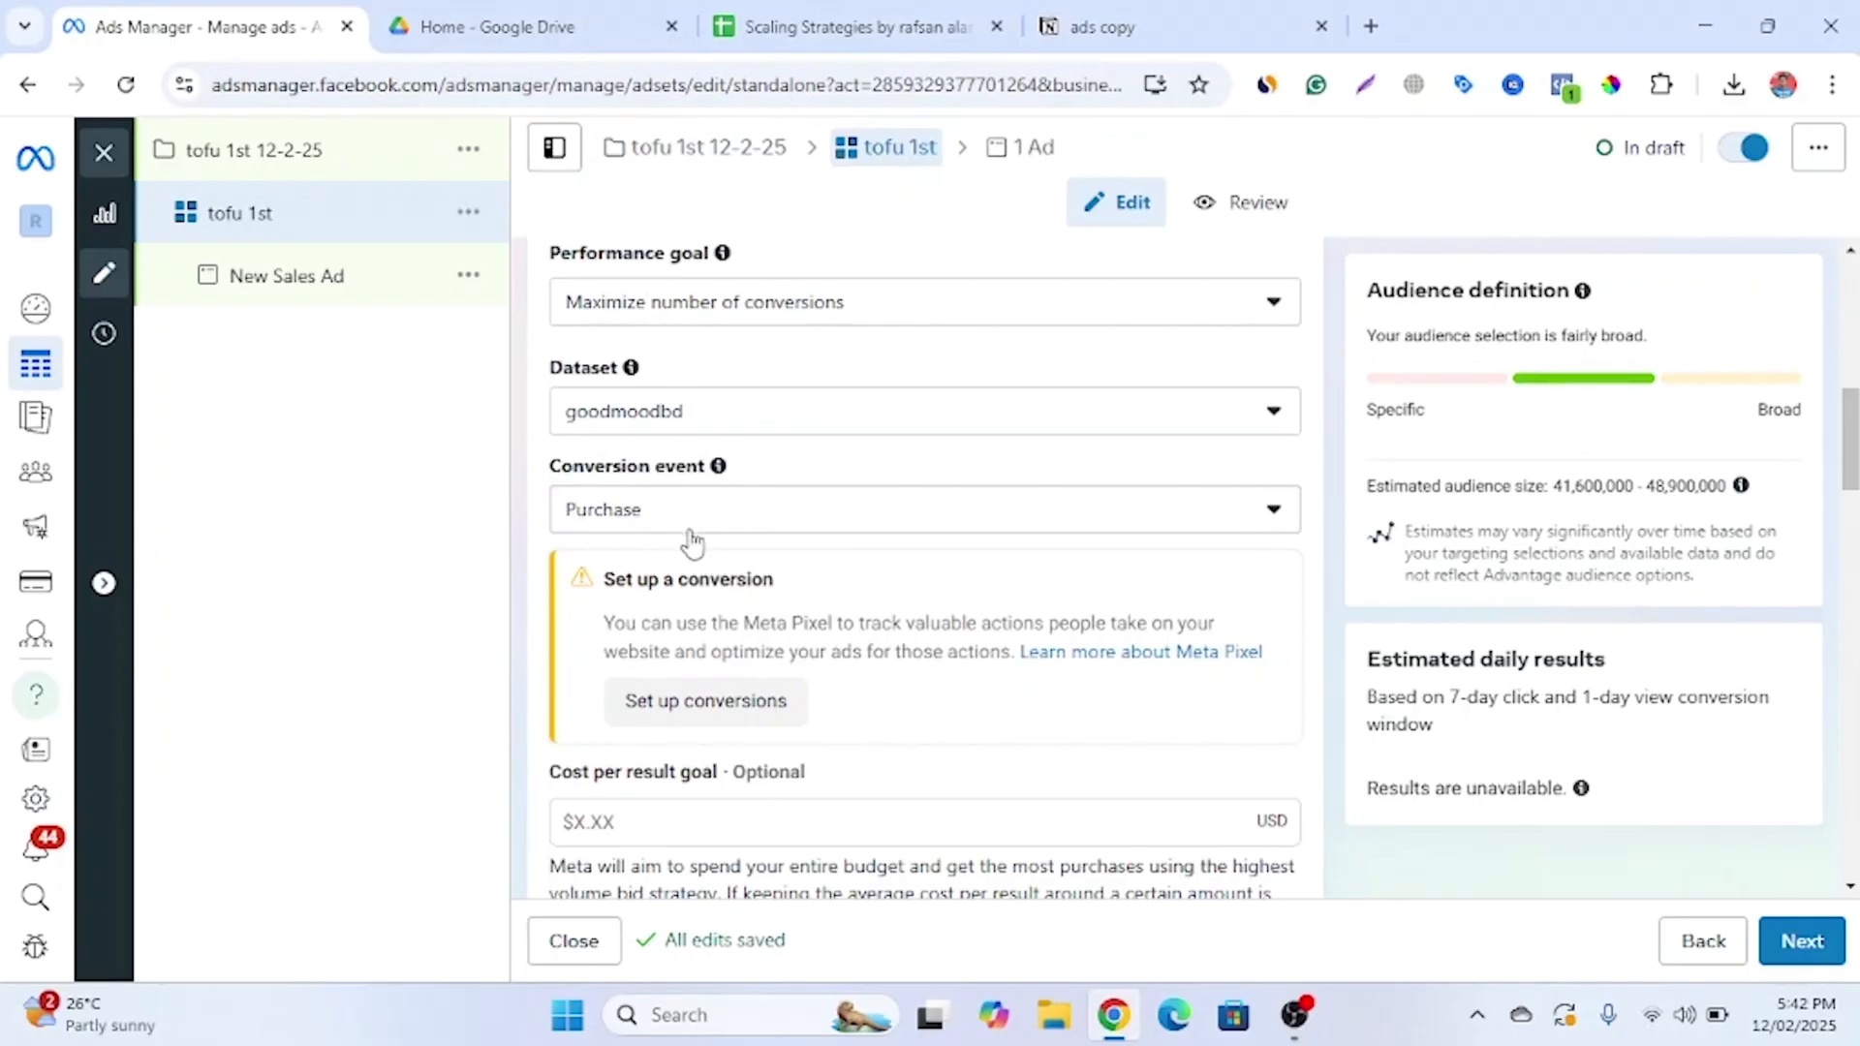
scroll(669, 669, "down", 1)
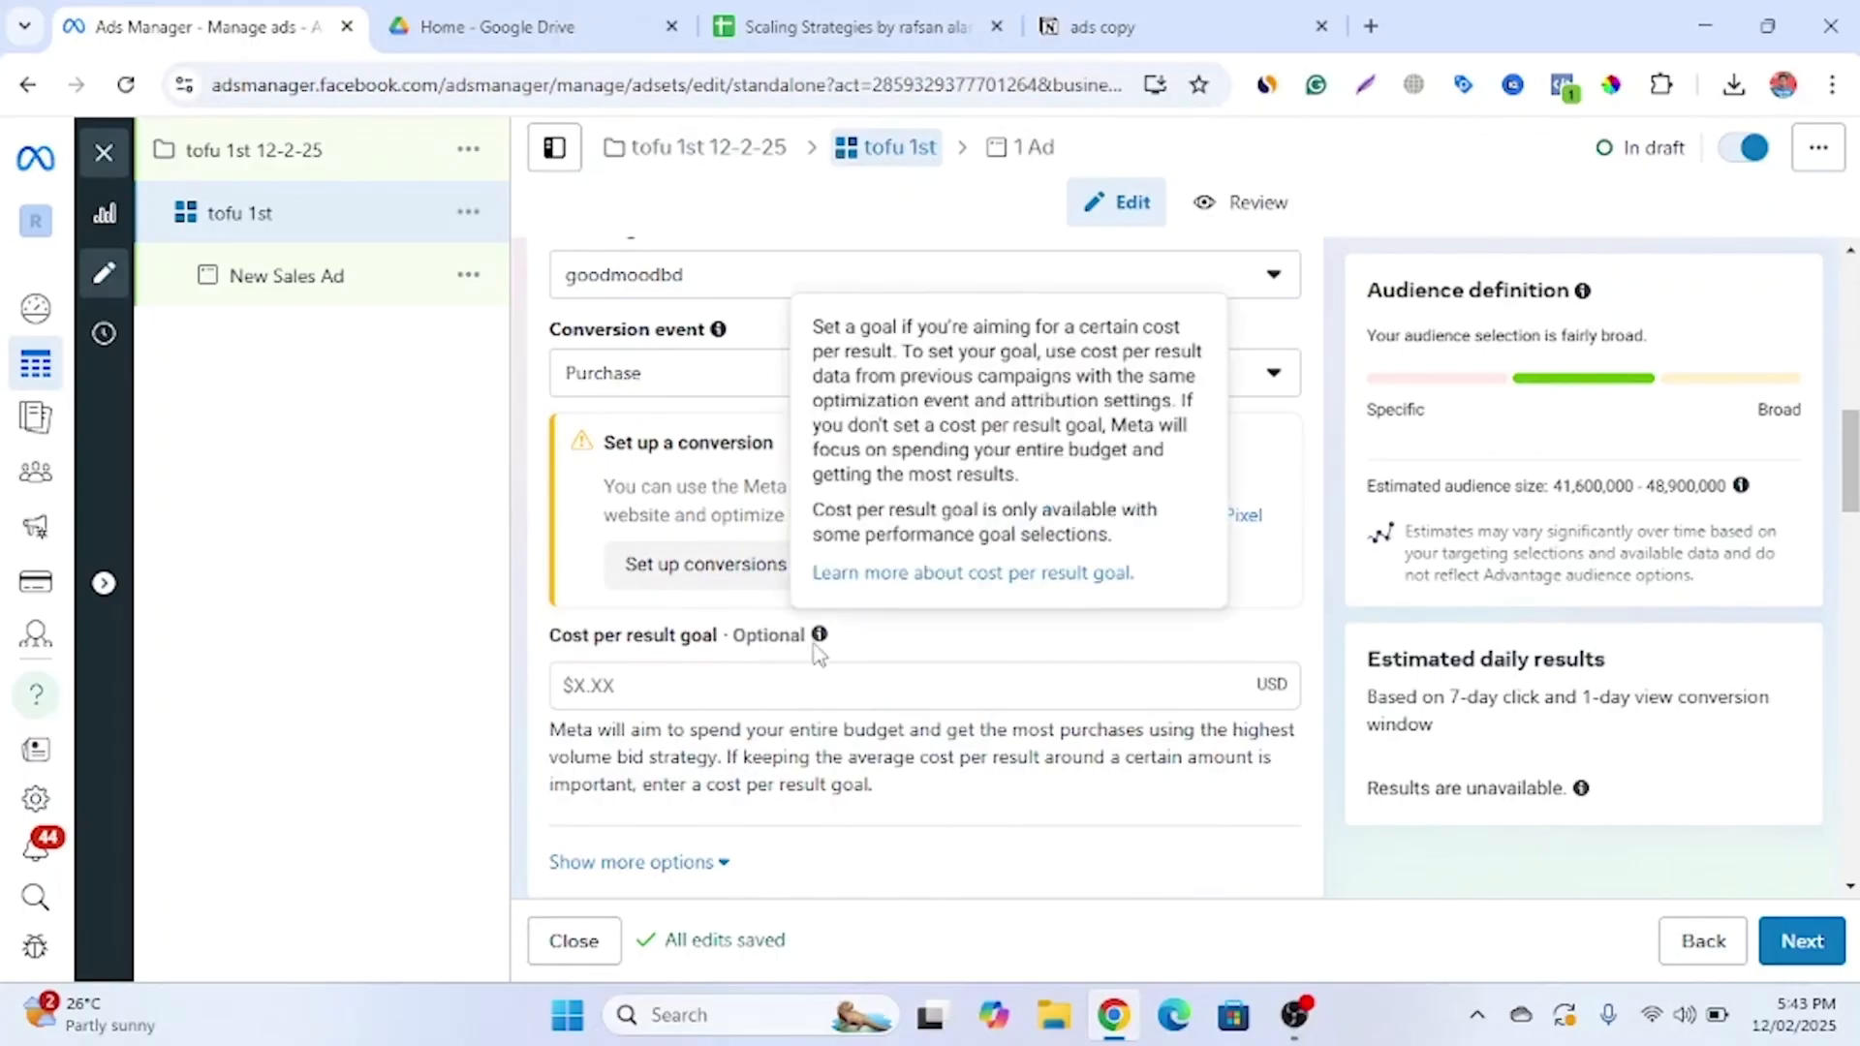
scroll(639, 682, "down", 3)
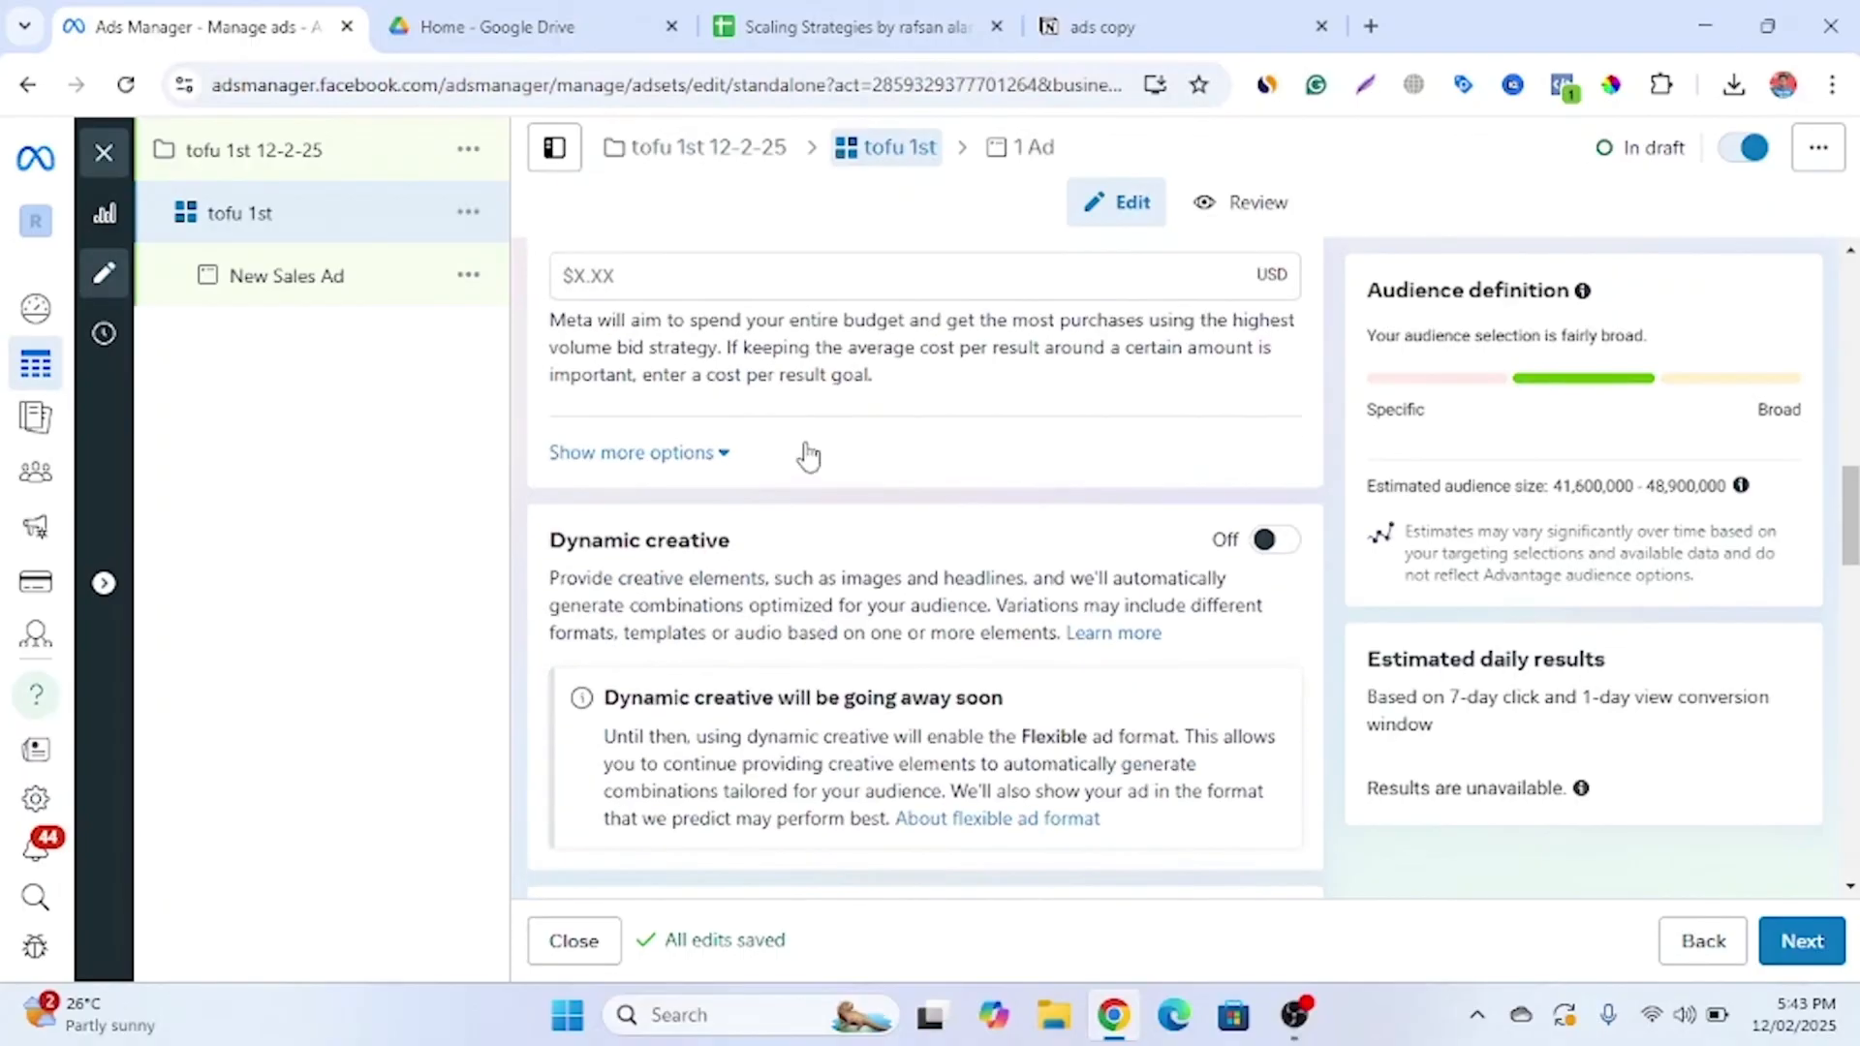
scroll(821, 487, "up", 2)
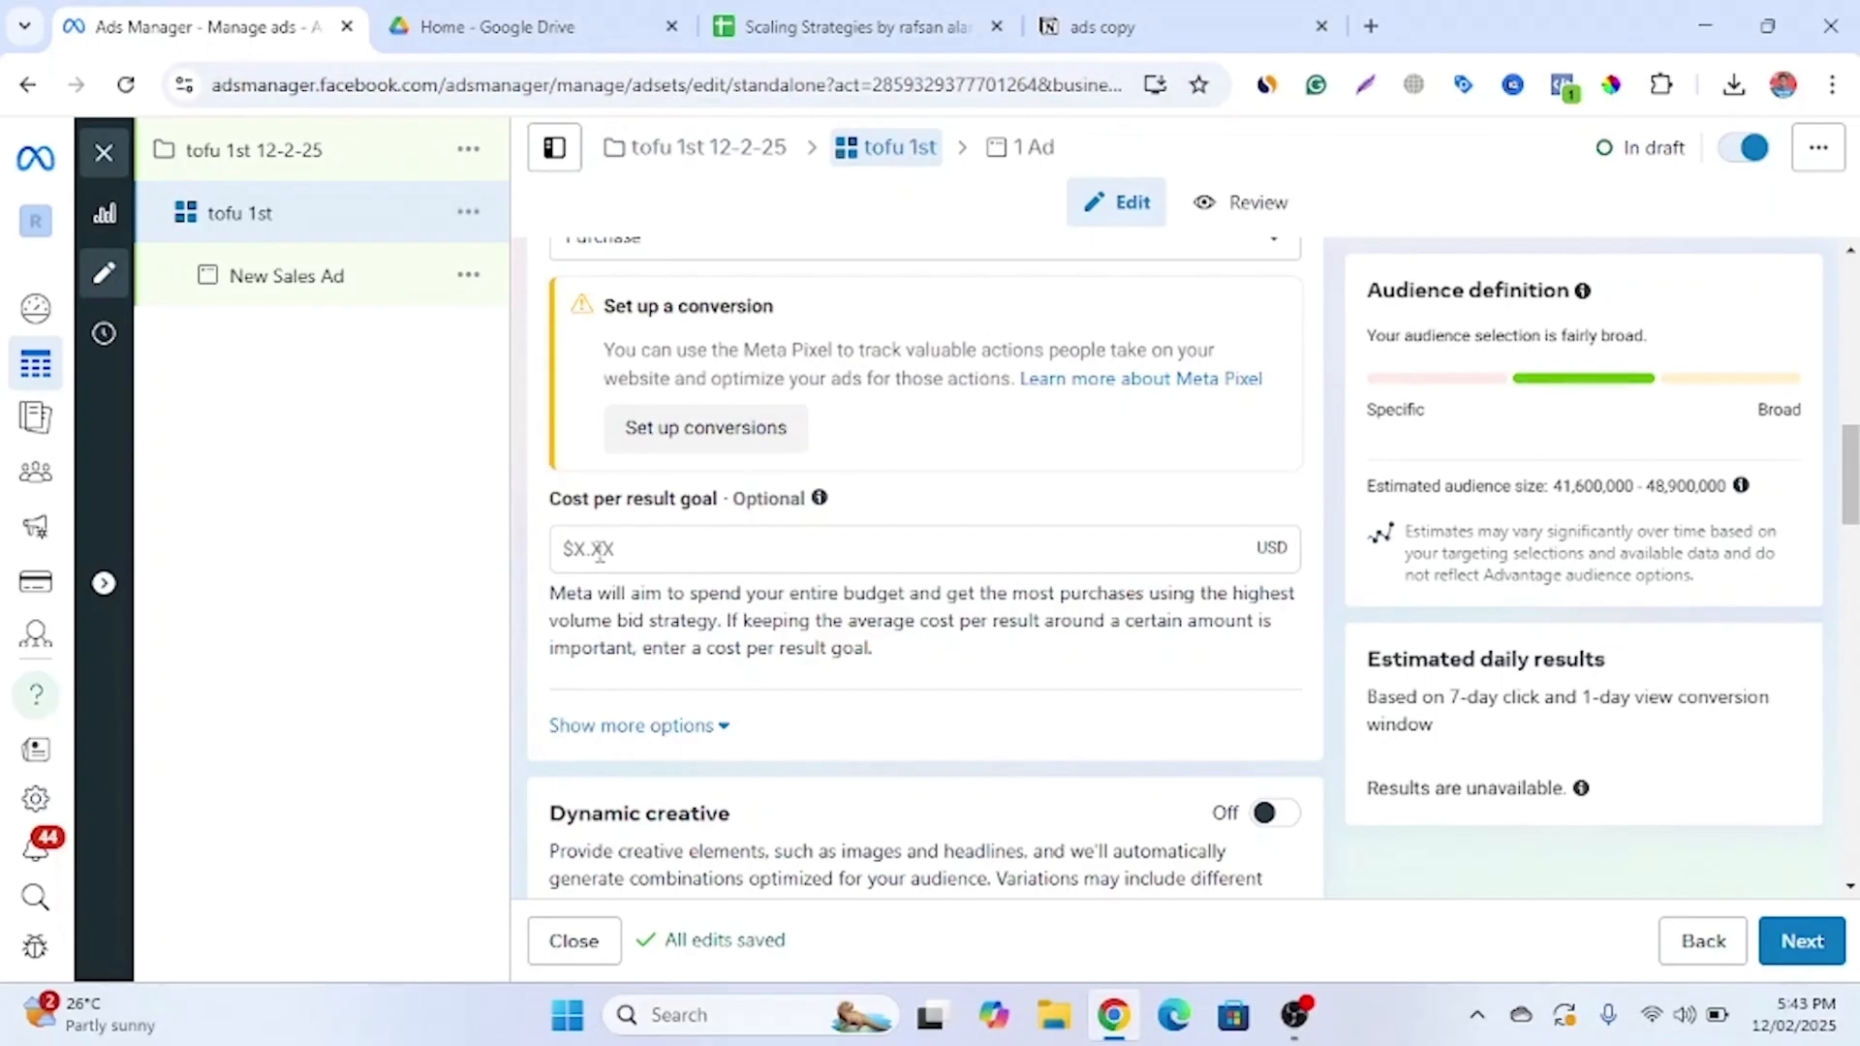
scroll(752, 712, "down", 1)
scroll(752, 721, "down", 1)
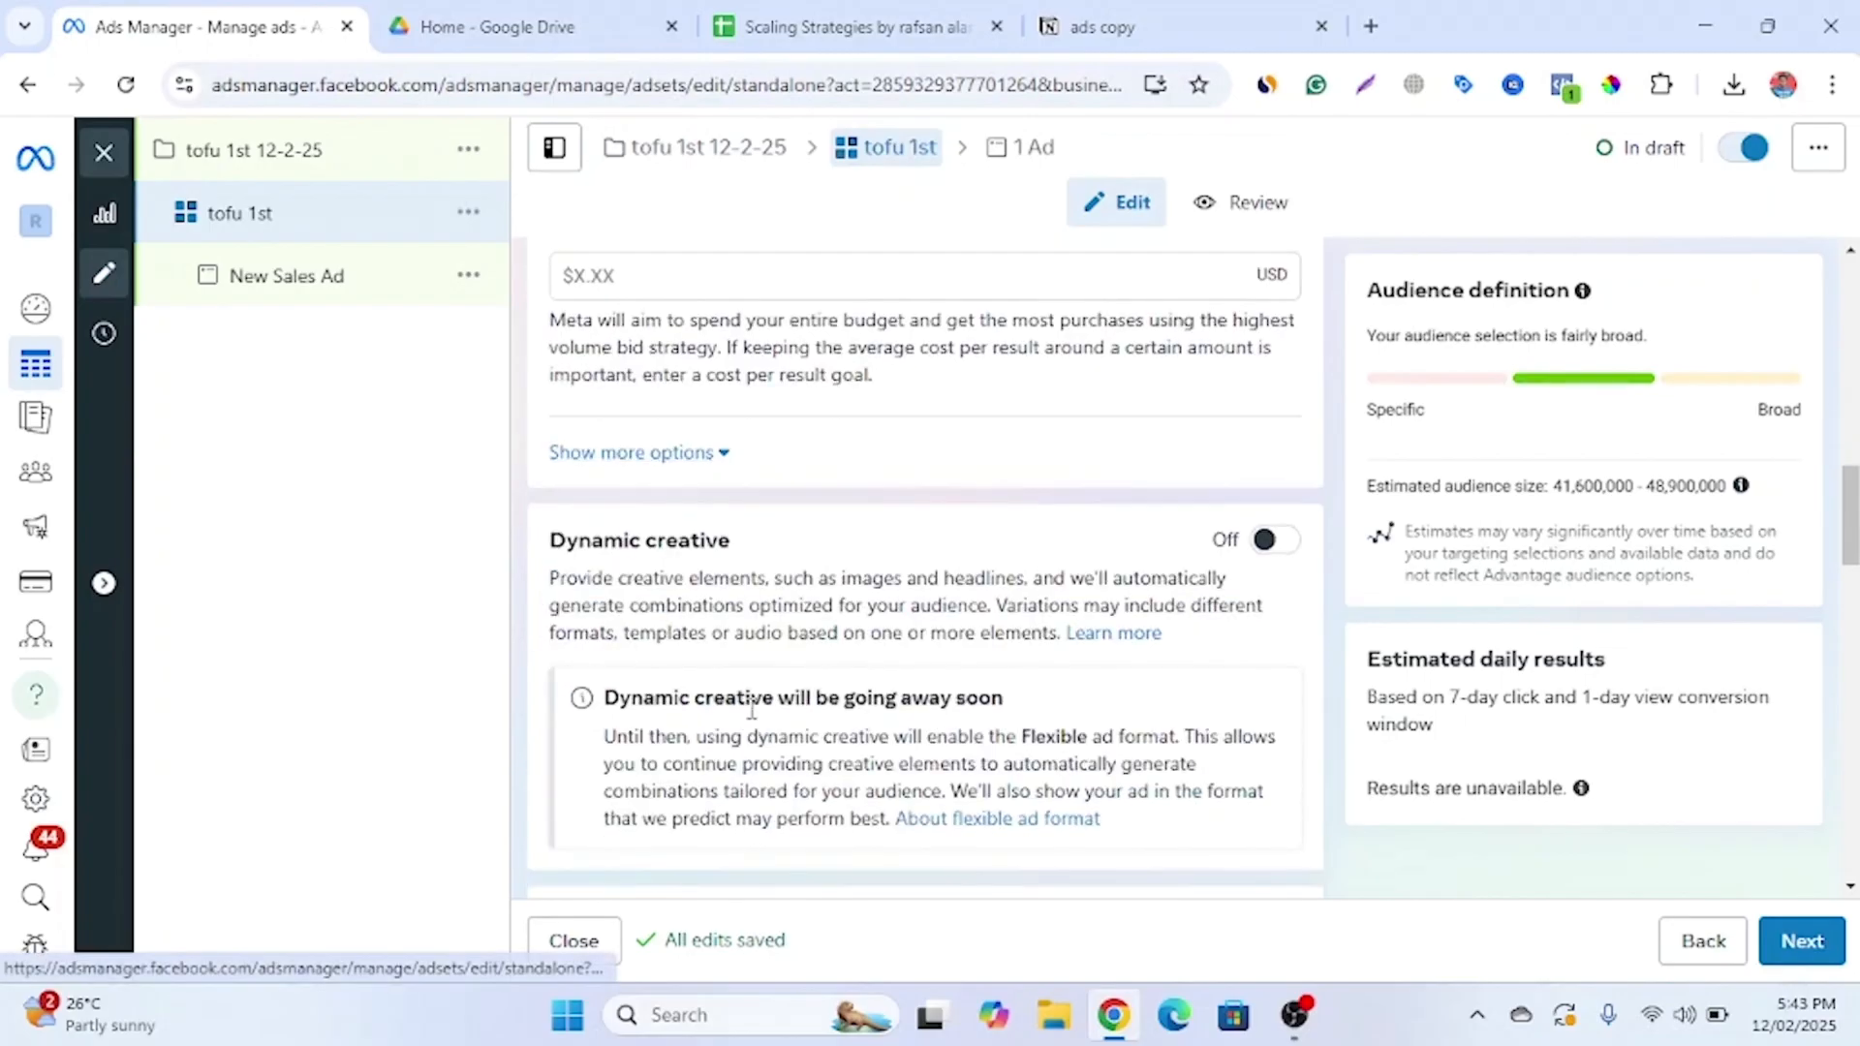
Try Lifetime budget as the ad set's budget type and switch back to Daily budget
scroll(756, 697, "down", 2)
scroll(752, 674, "down", 2)
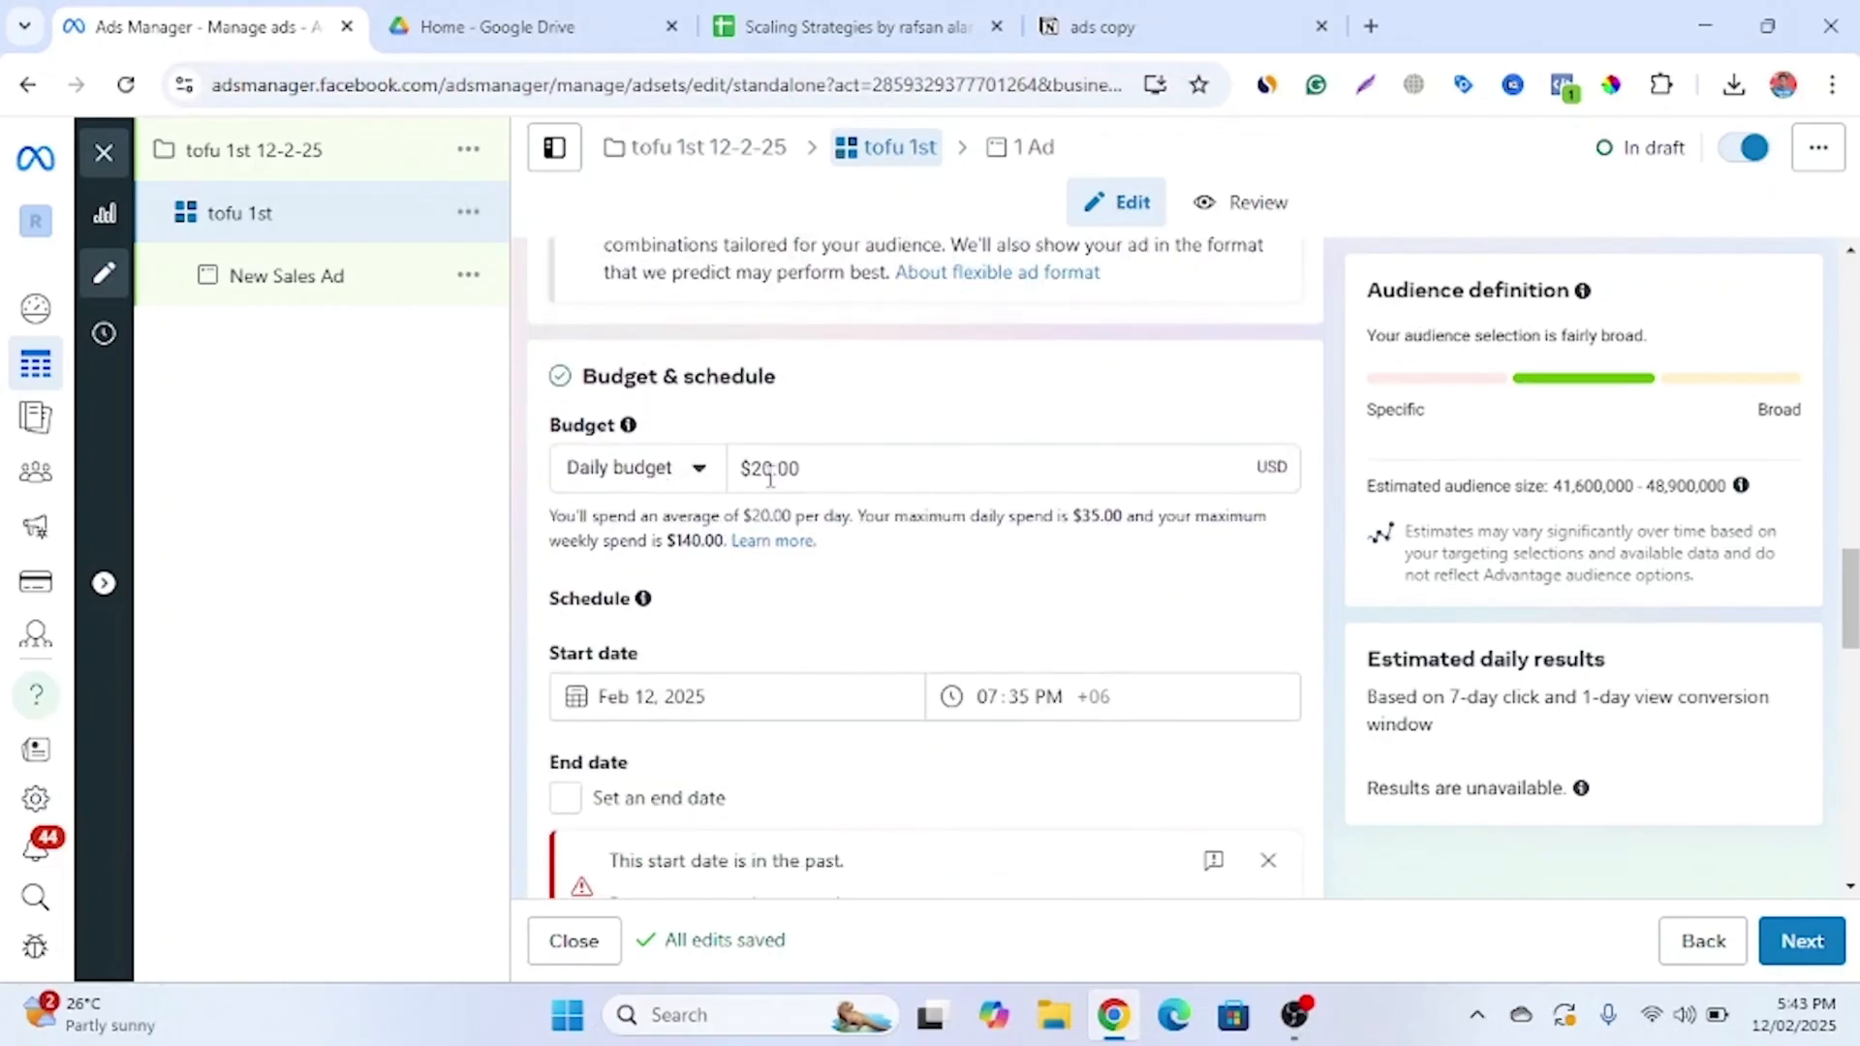
left_click(686, 474)
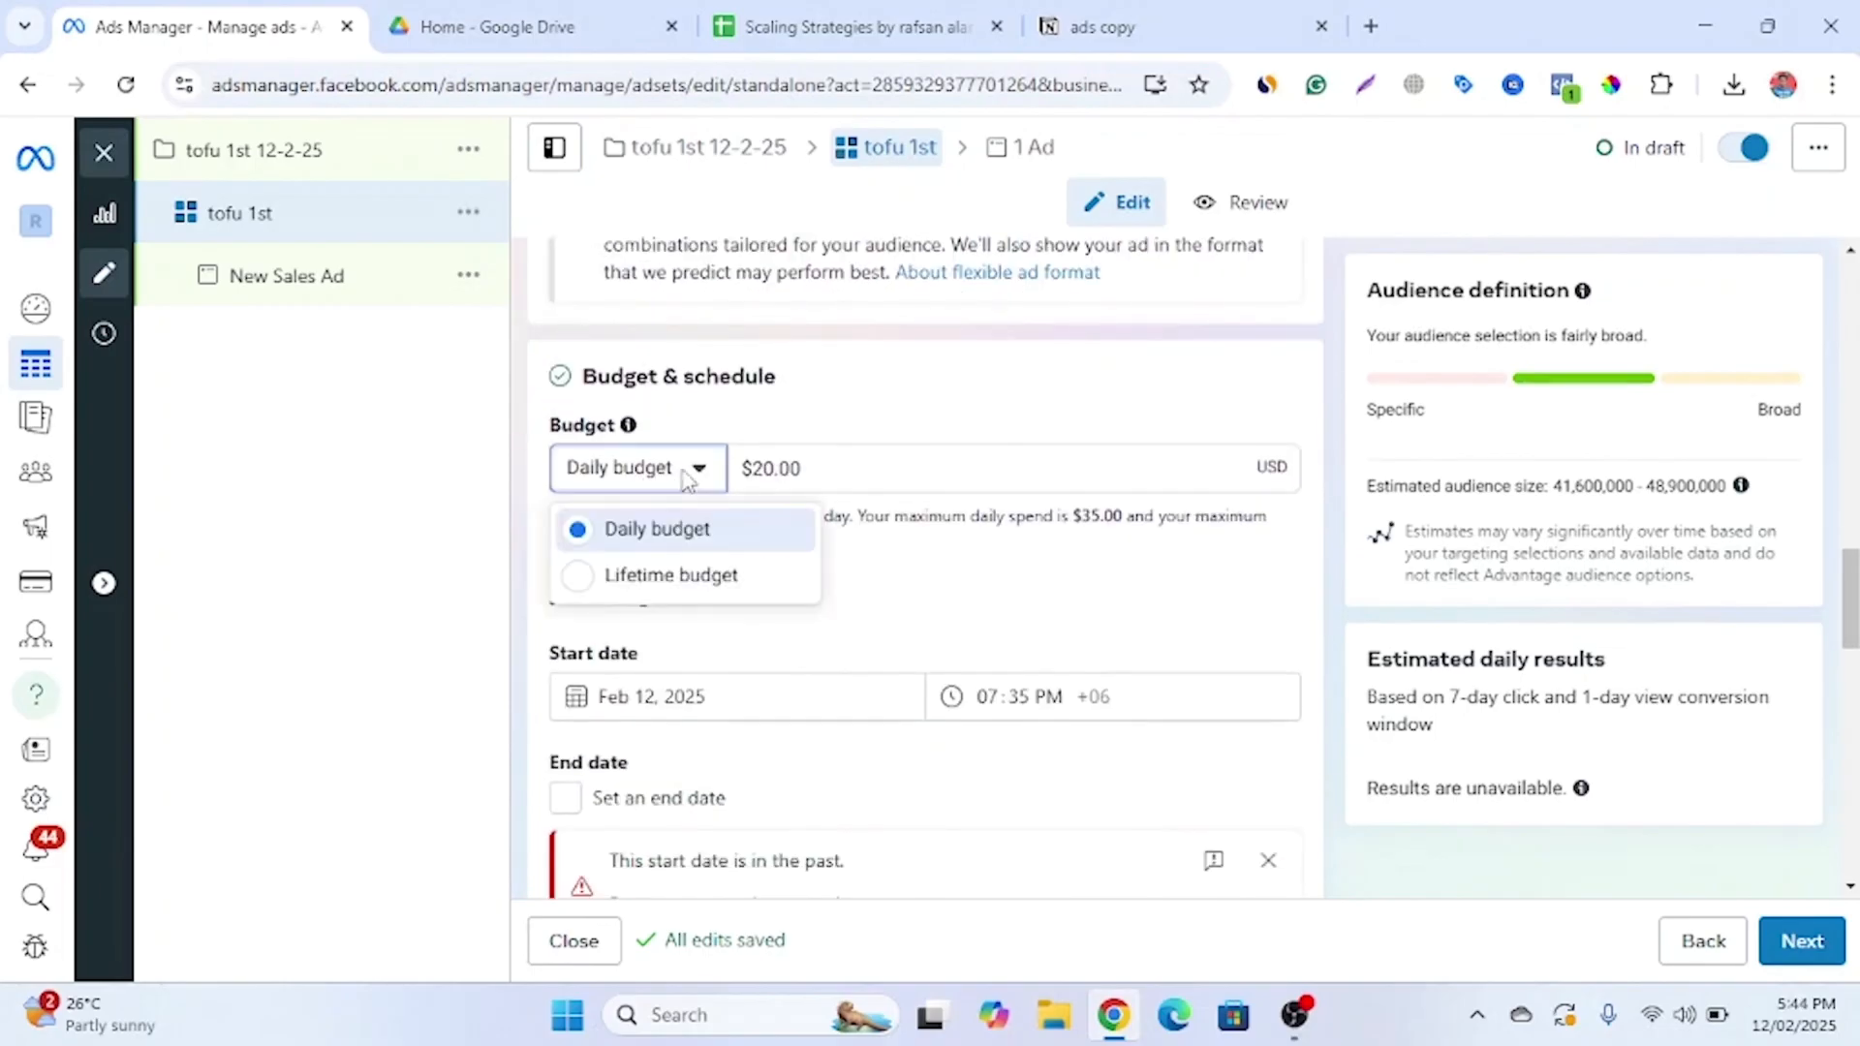
left_click(689, 576)
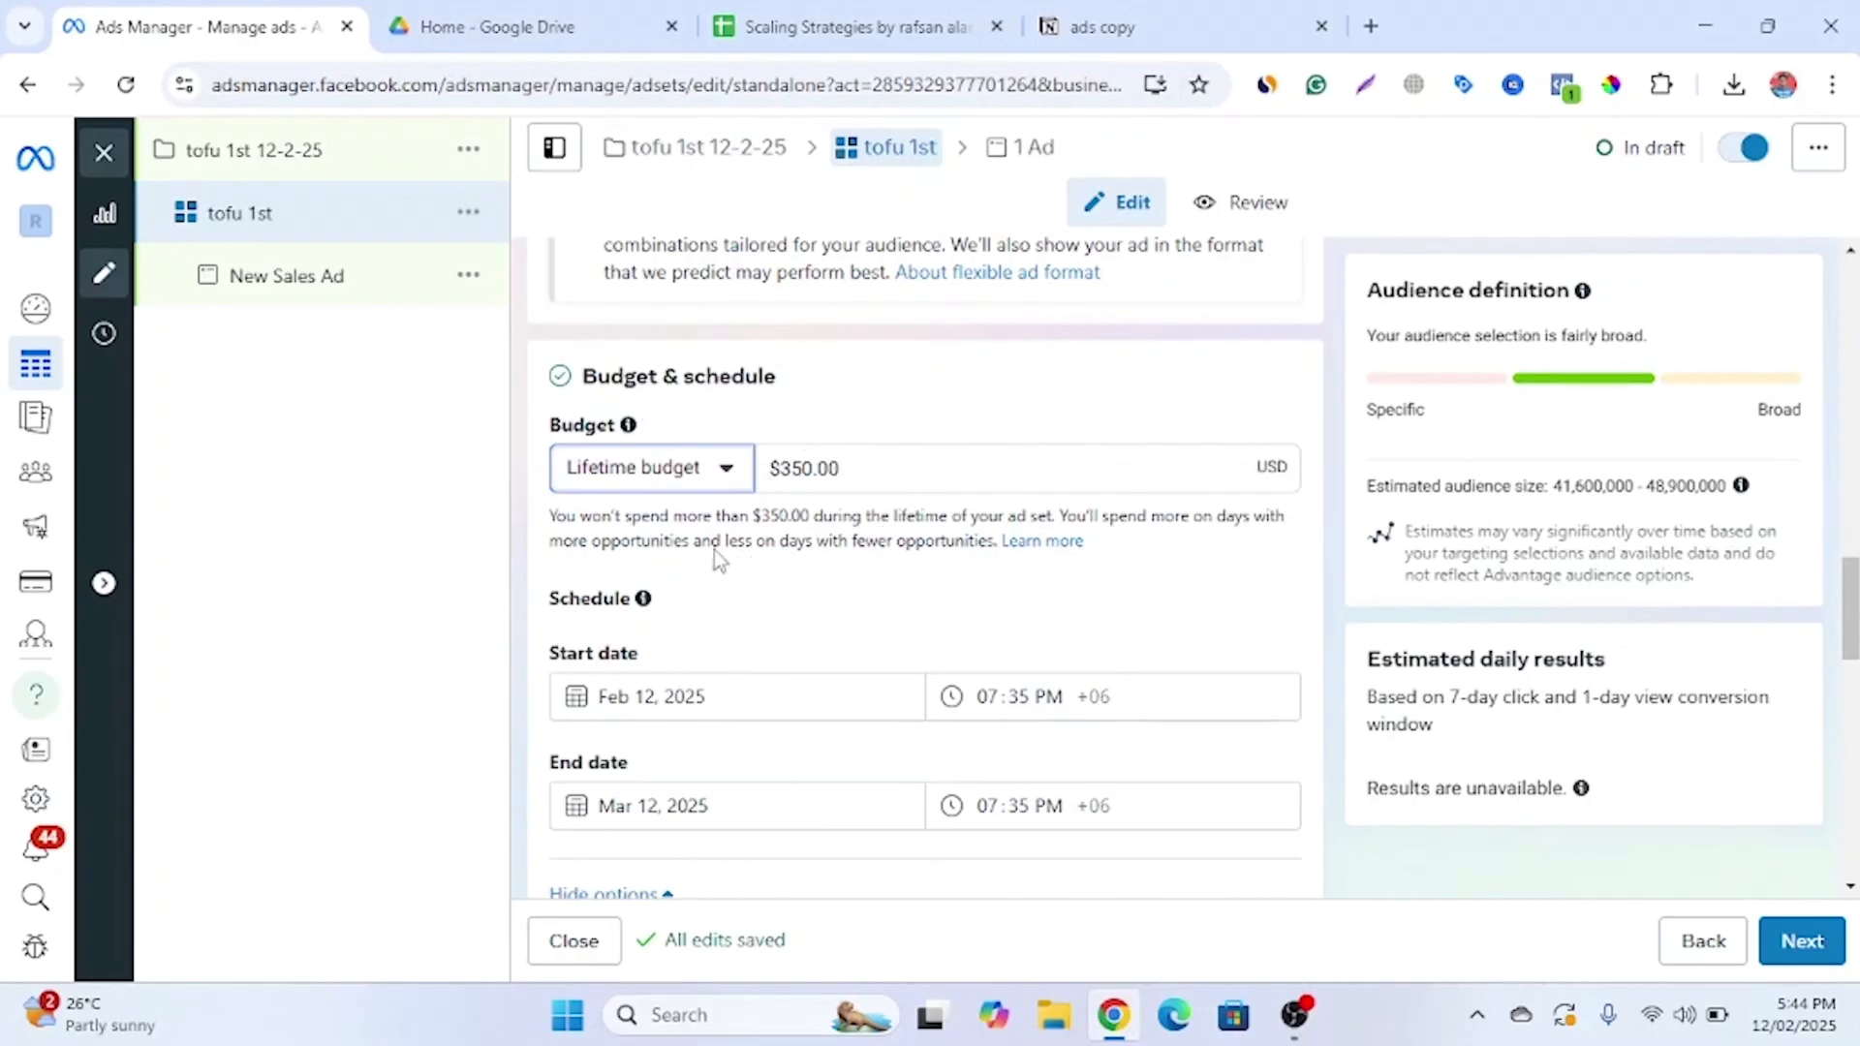
left_click(705, 480)
left_click(685, 530)
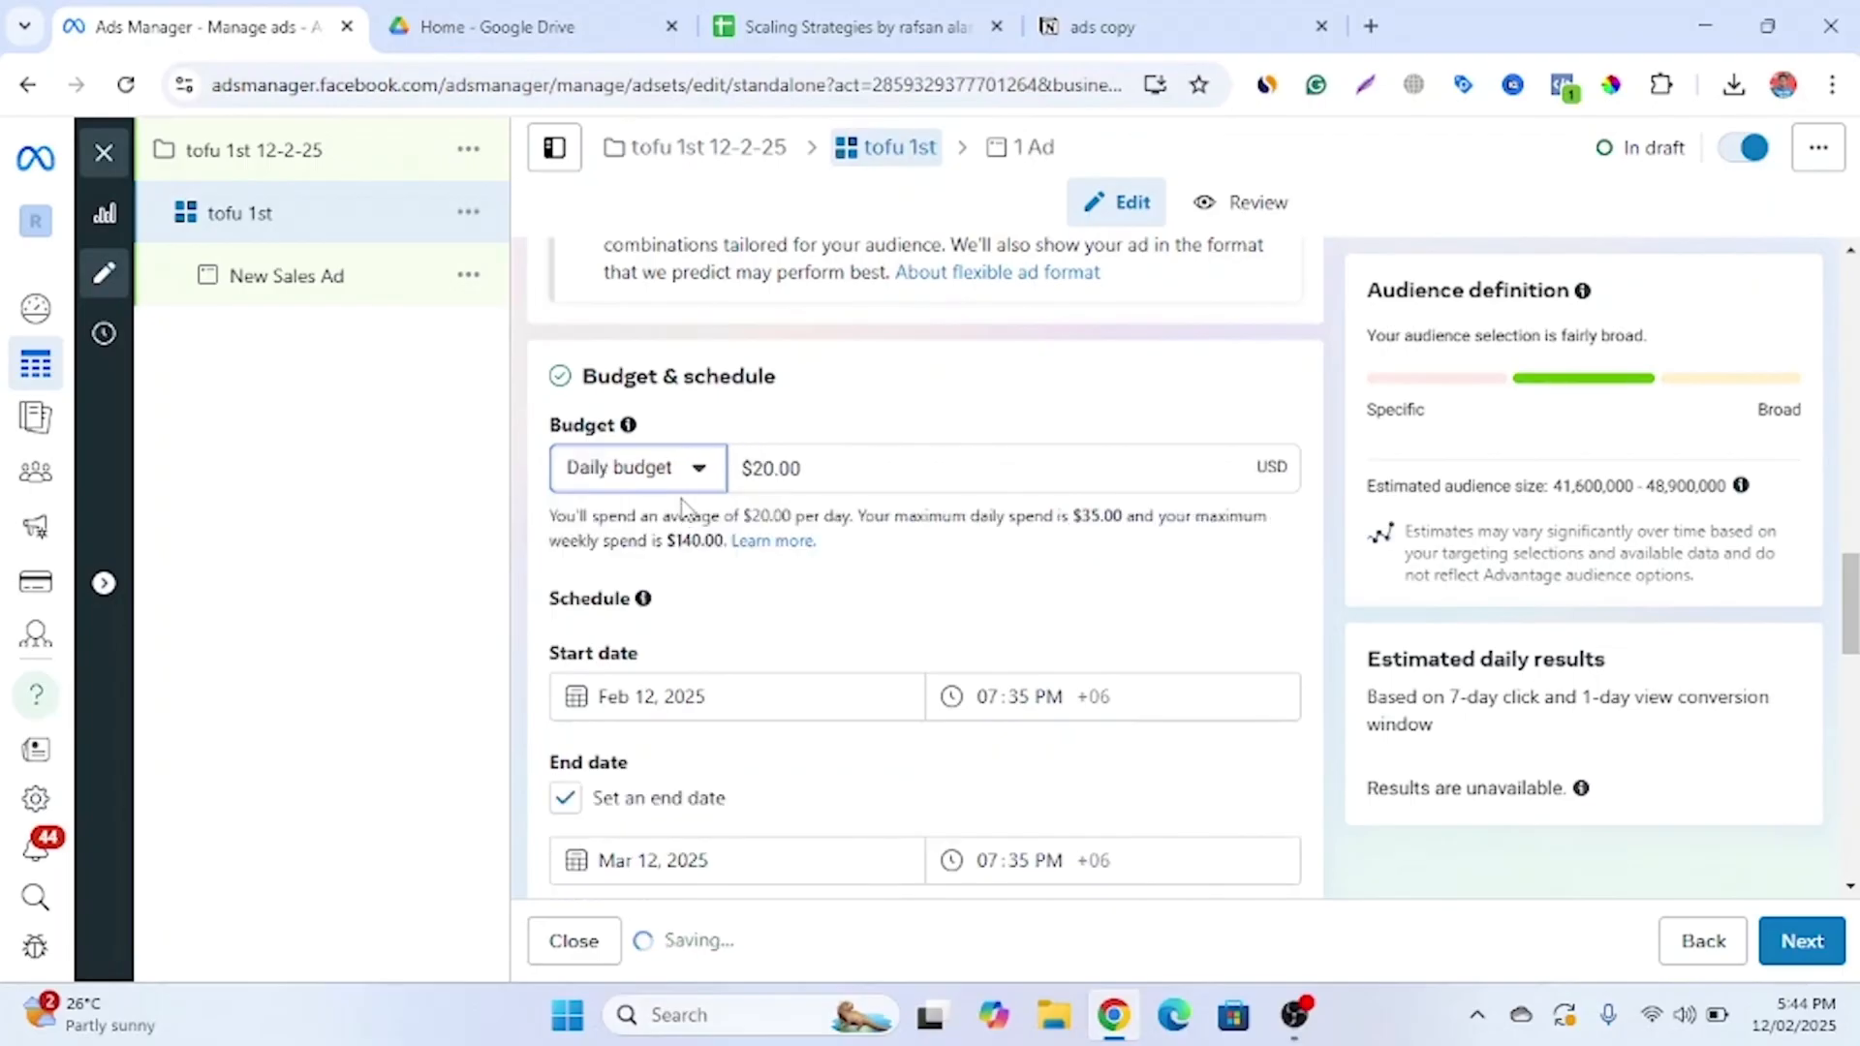
Examine the daily budget amount, its maximum spend explanation and the start date calendar
double_click(803, 469)
left_click(803, 469)
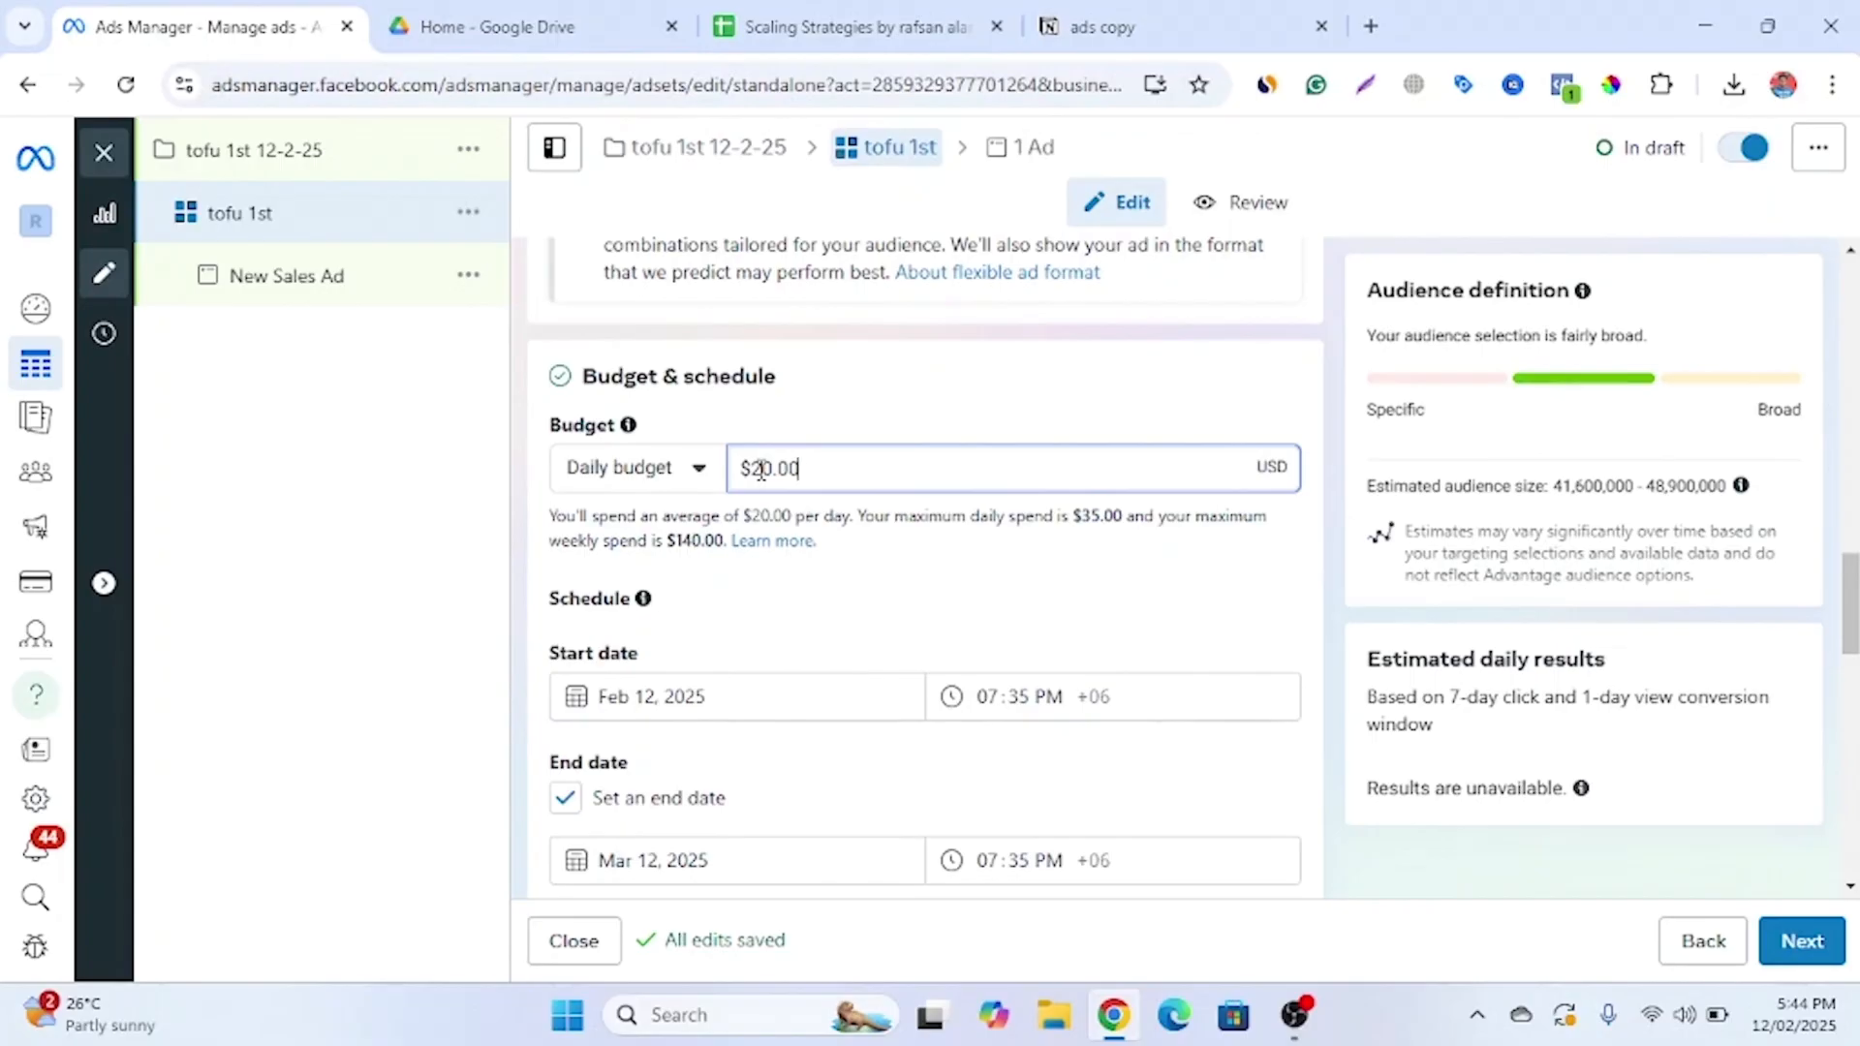
left_click_drag(865, 516, 1168, 513)
left_click(1122, 523)
left_click(1142, 536)
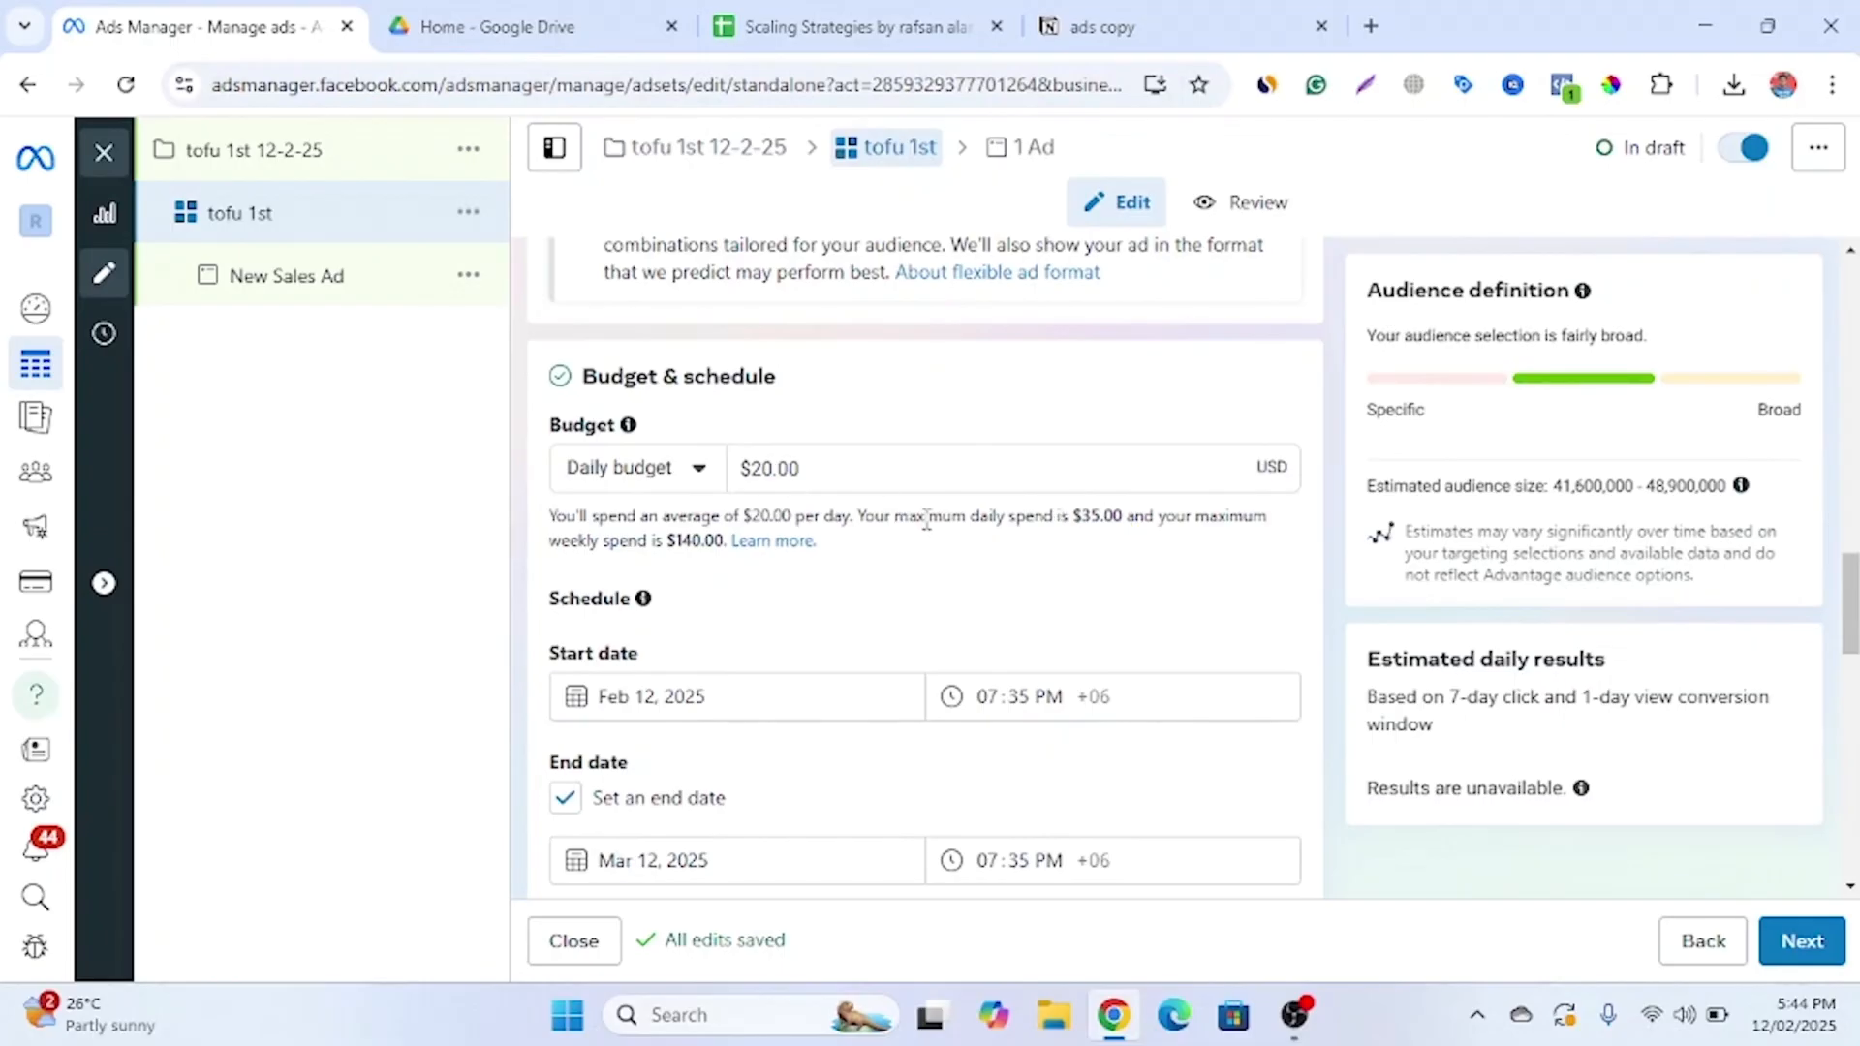
scroll(955, 549, "down", 1)
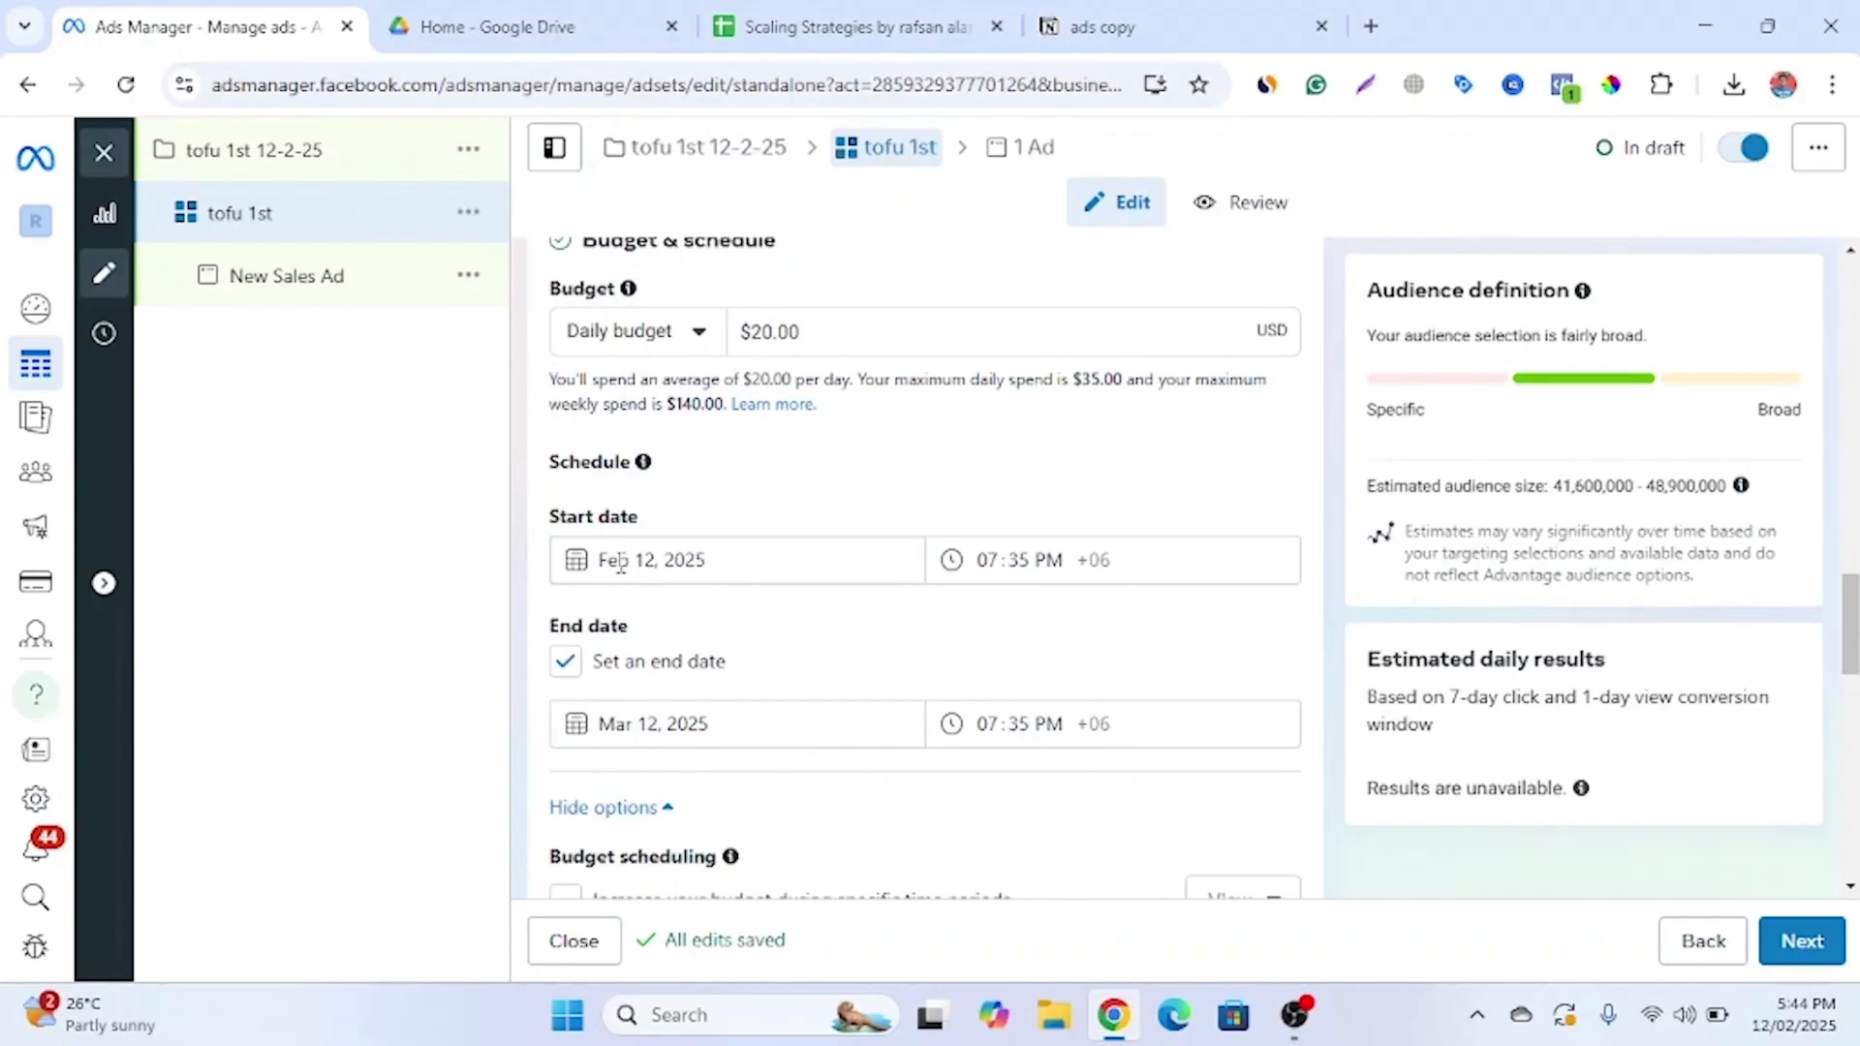
left_click(620, 563)
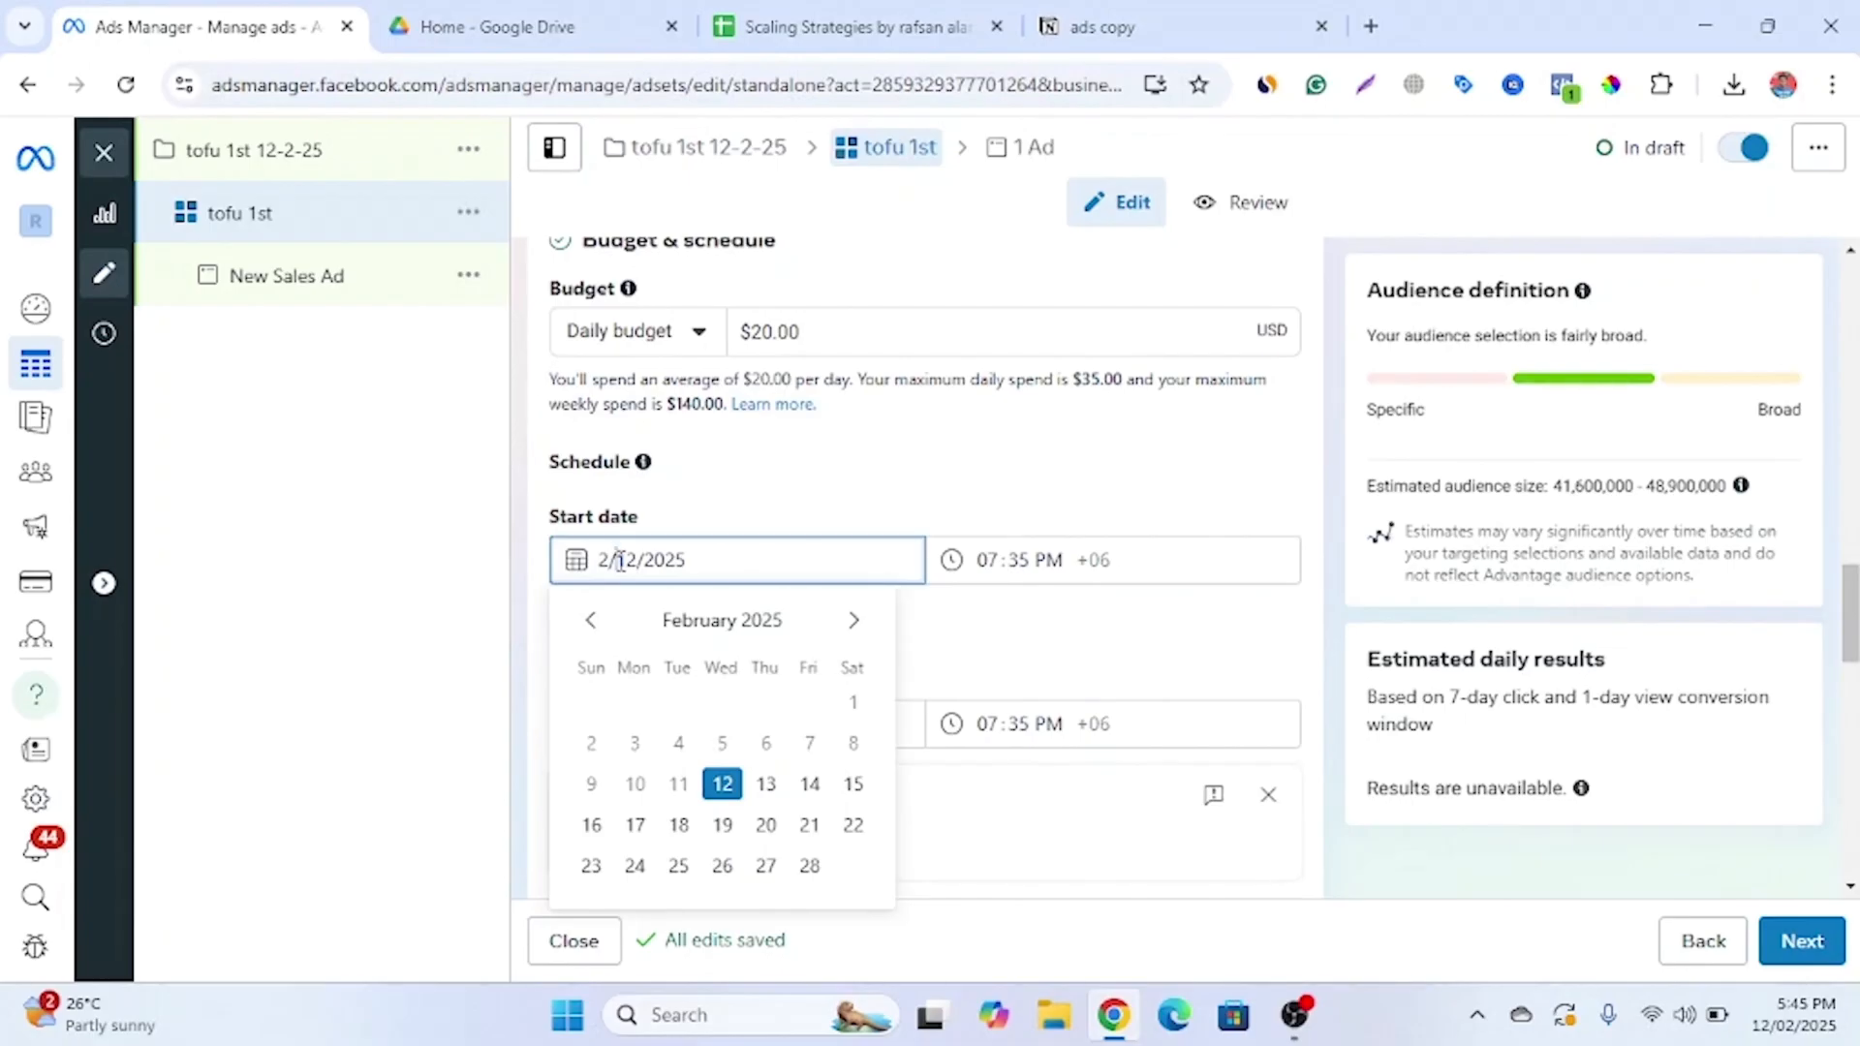
left_click(984, 511)
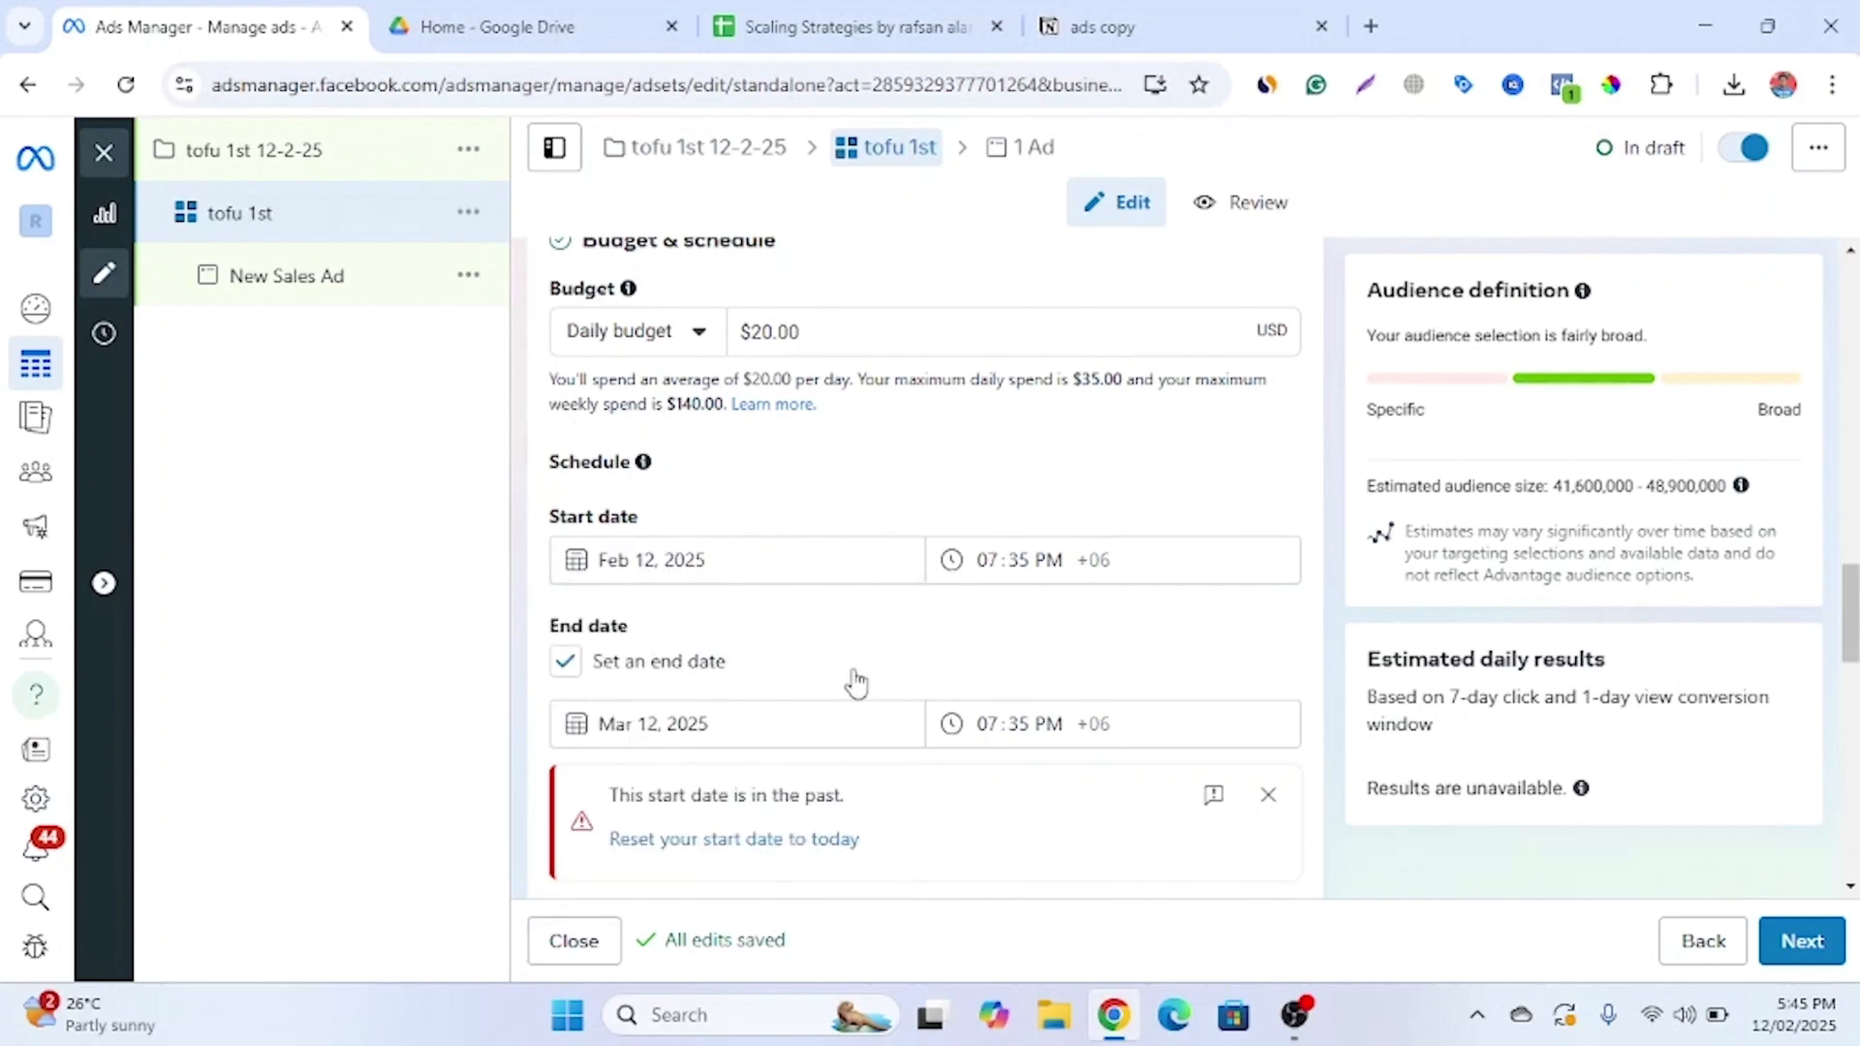
Check the end date calendar and remove the end date from the ad set's schedule
scroll(856, 683, "down", 1)
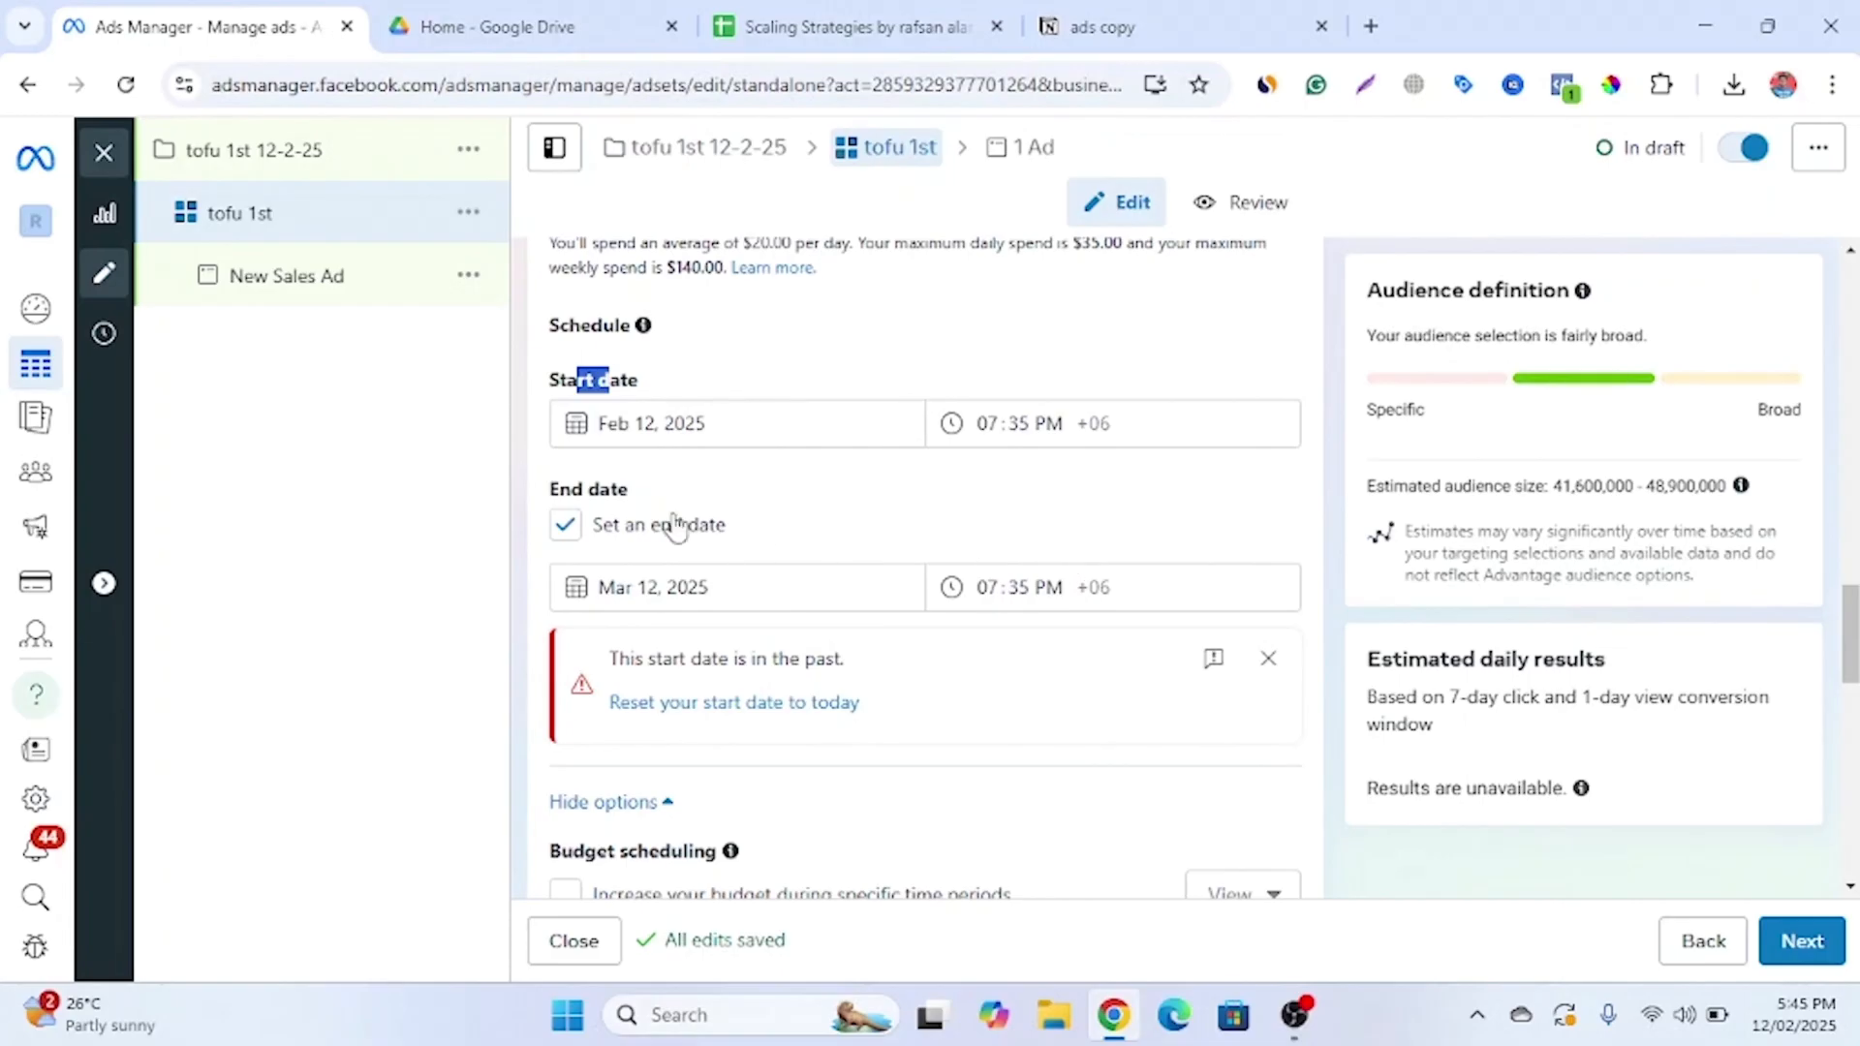
left_click_drag(627, 496, 549, 492)
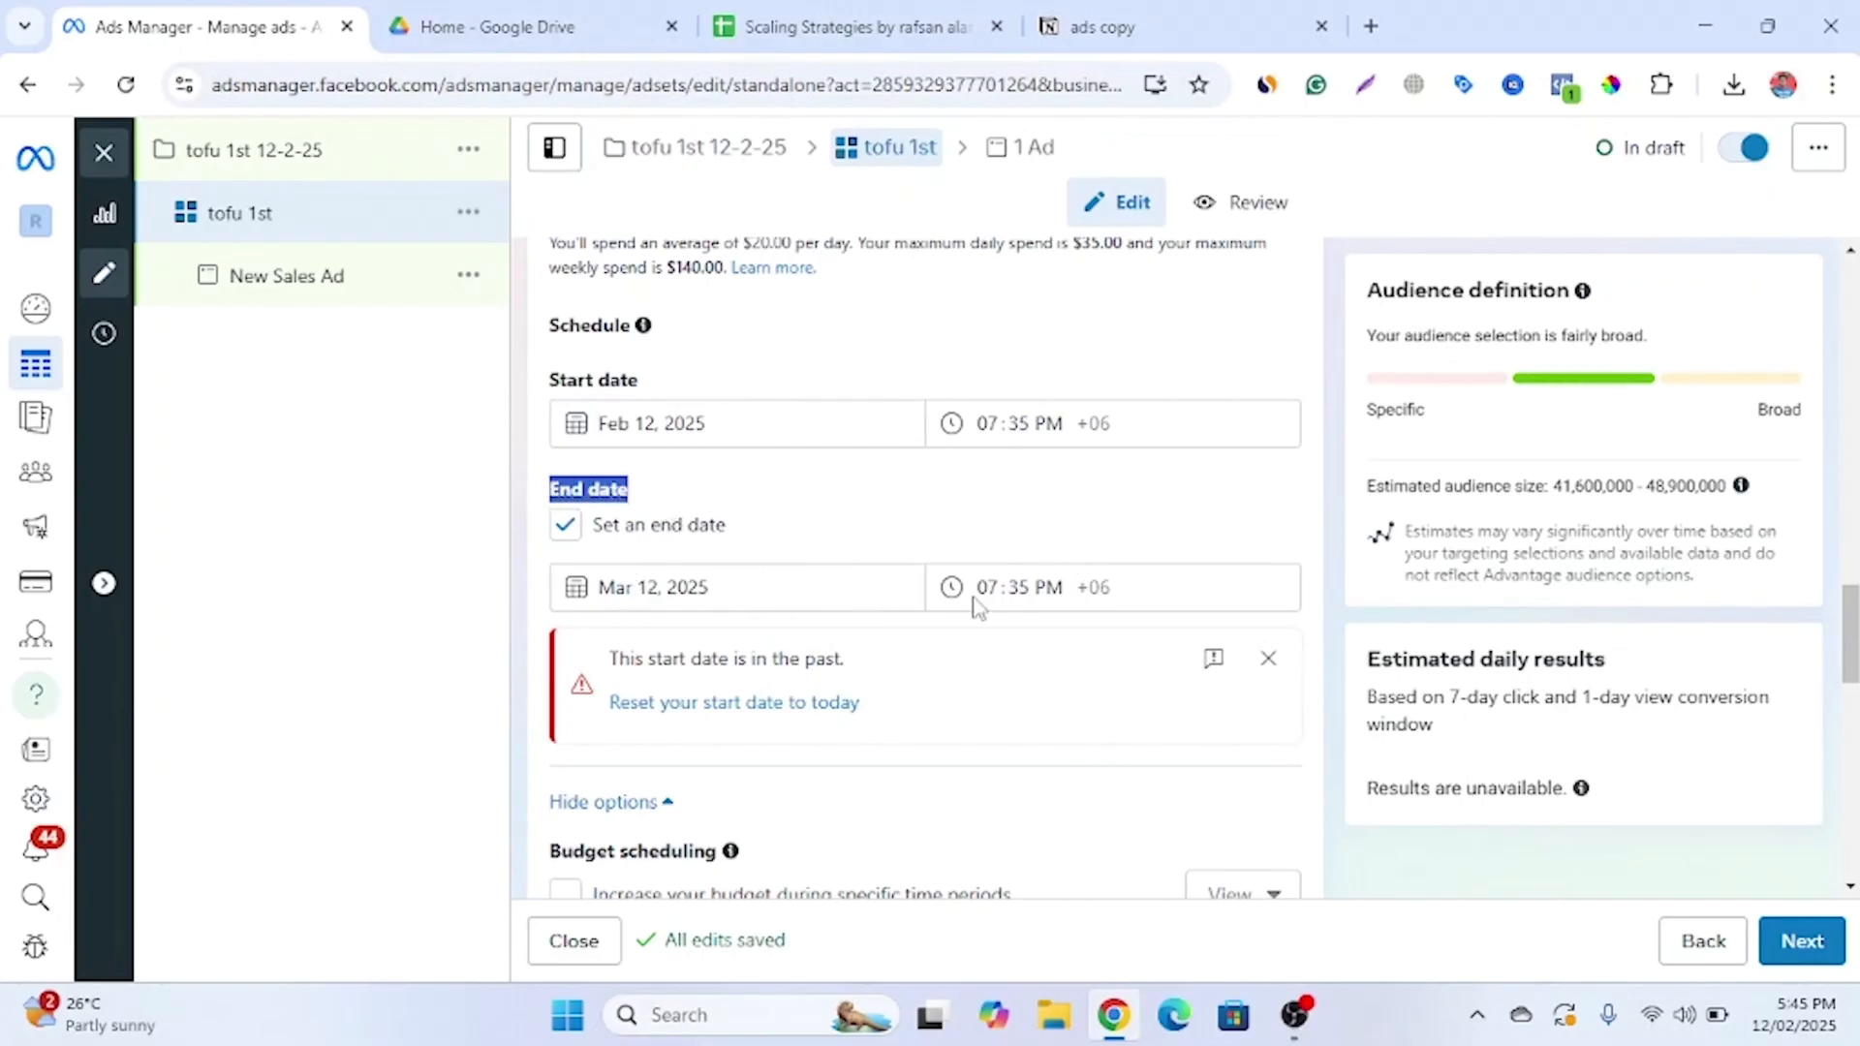
left_click(690, 593)
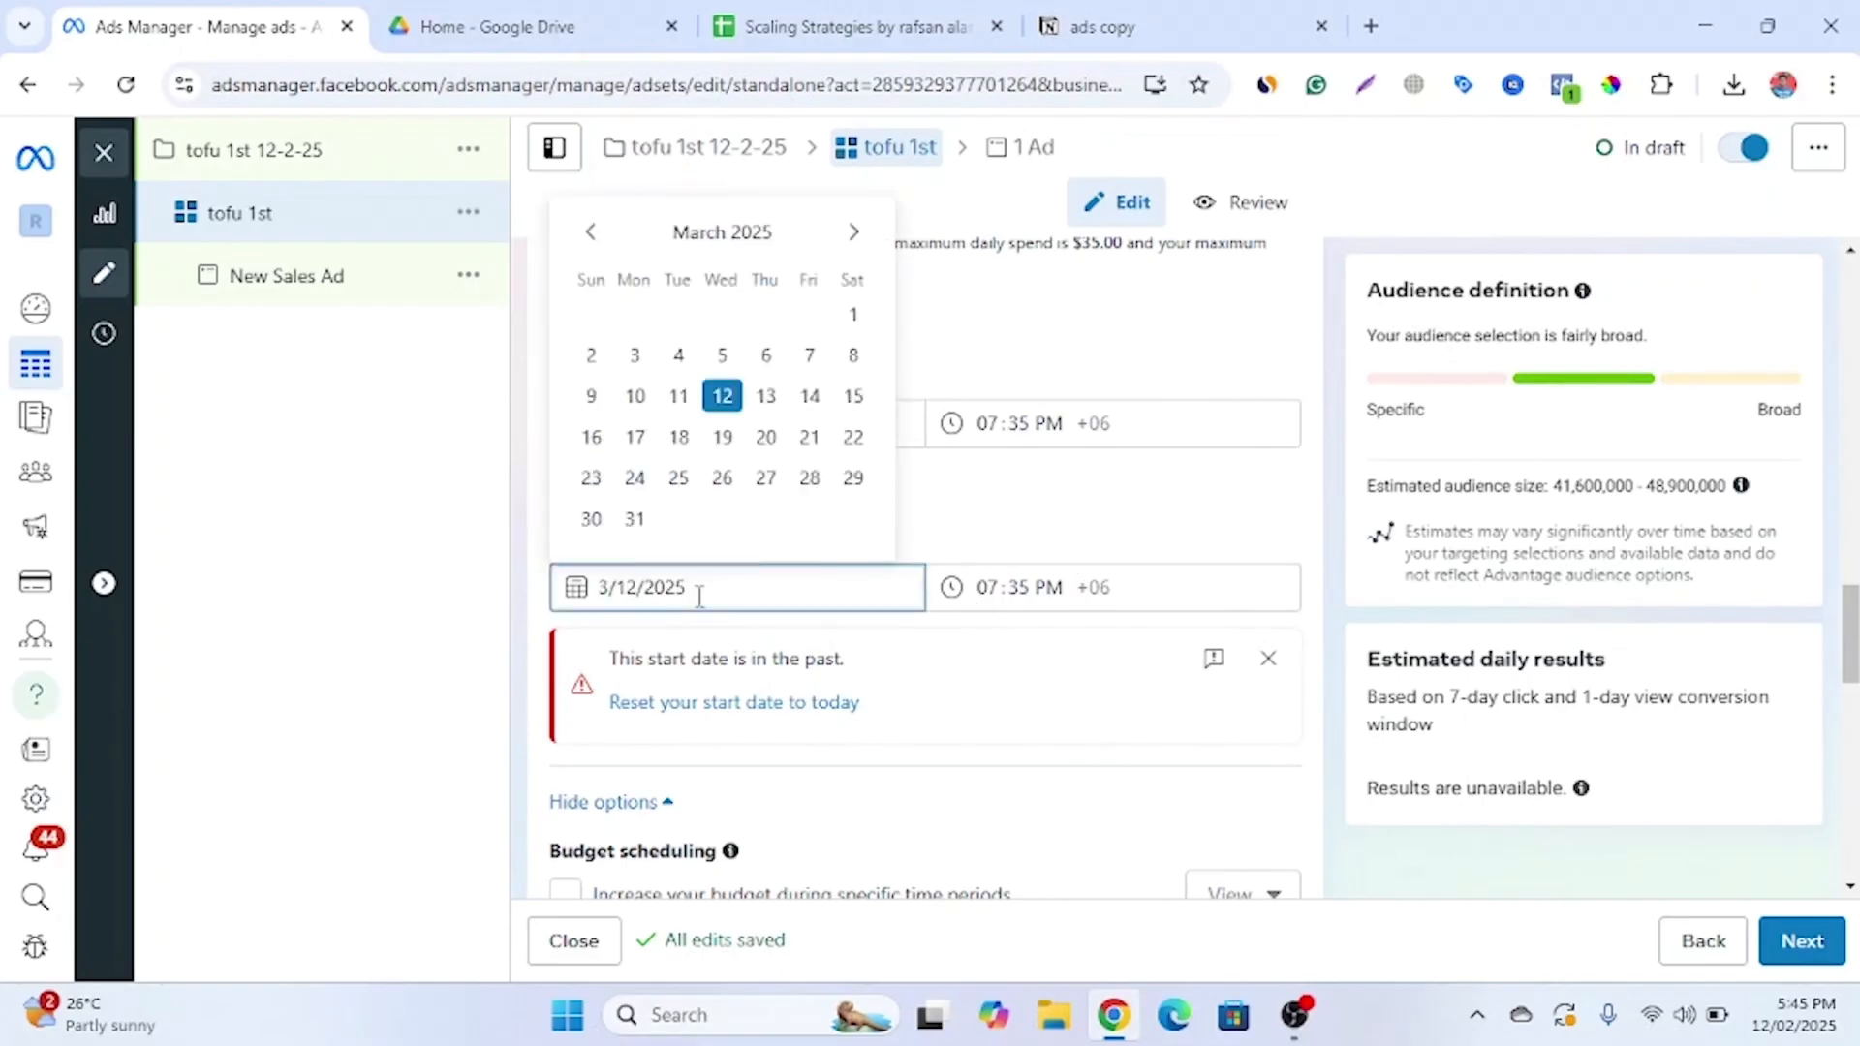
left_click(529, 585)
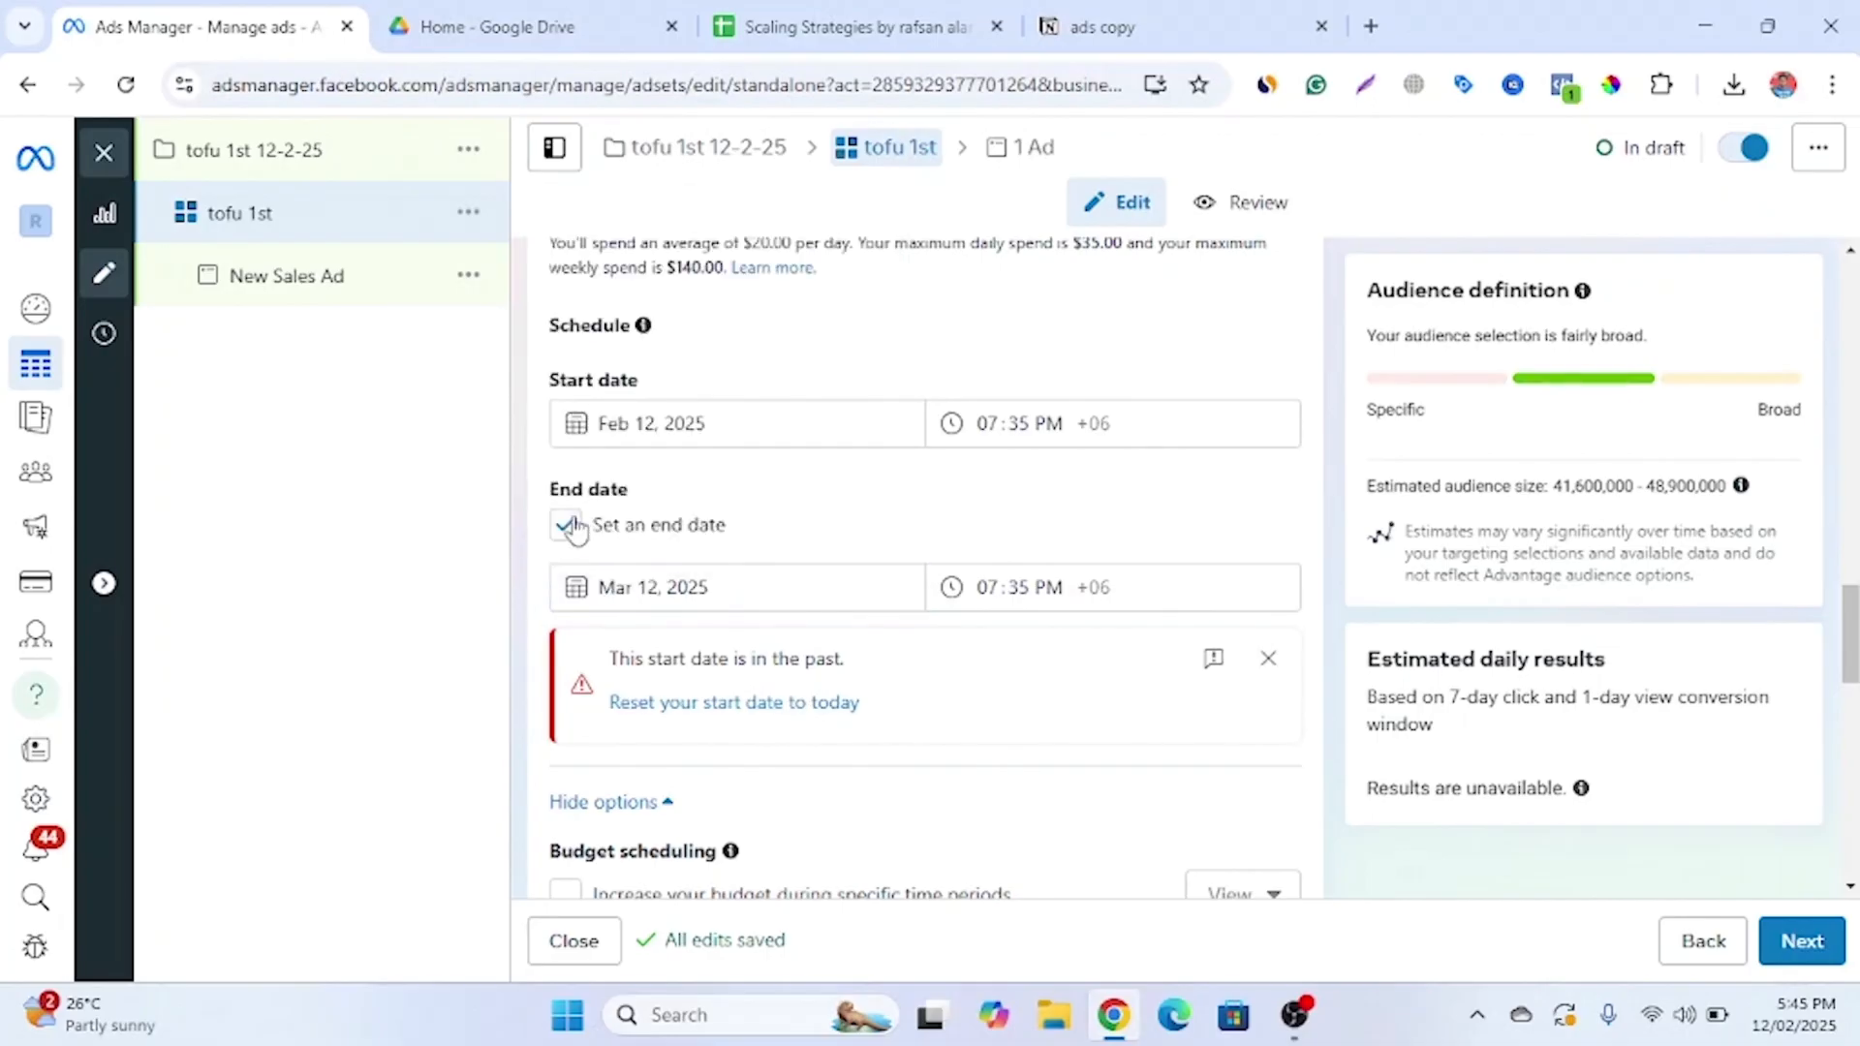
left_click(565, 526)
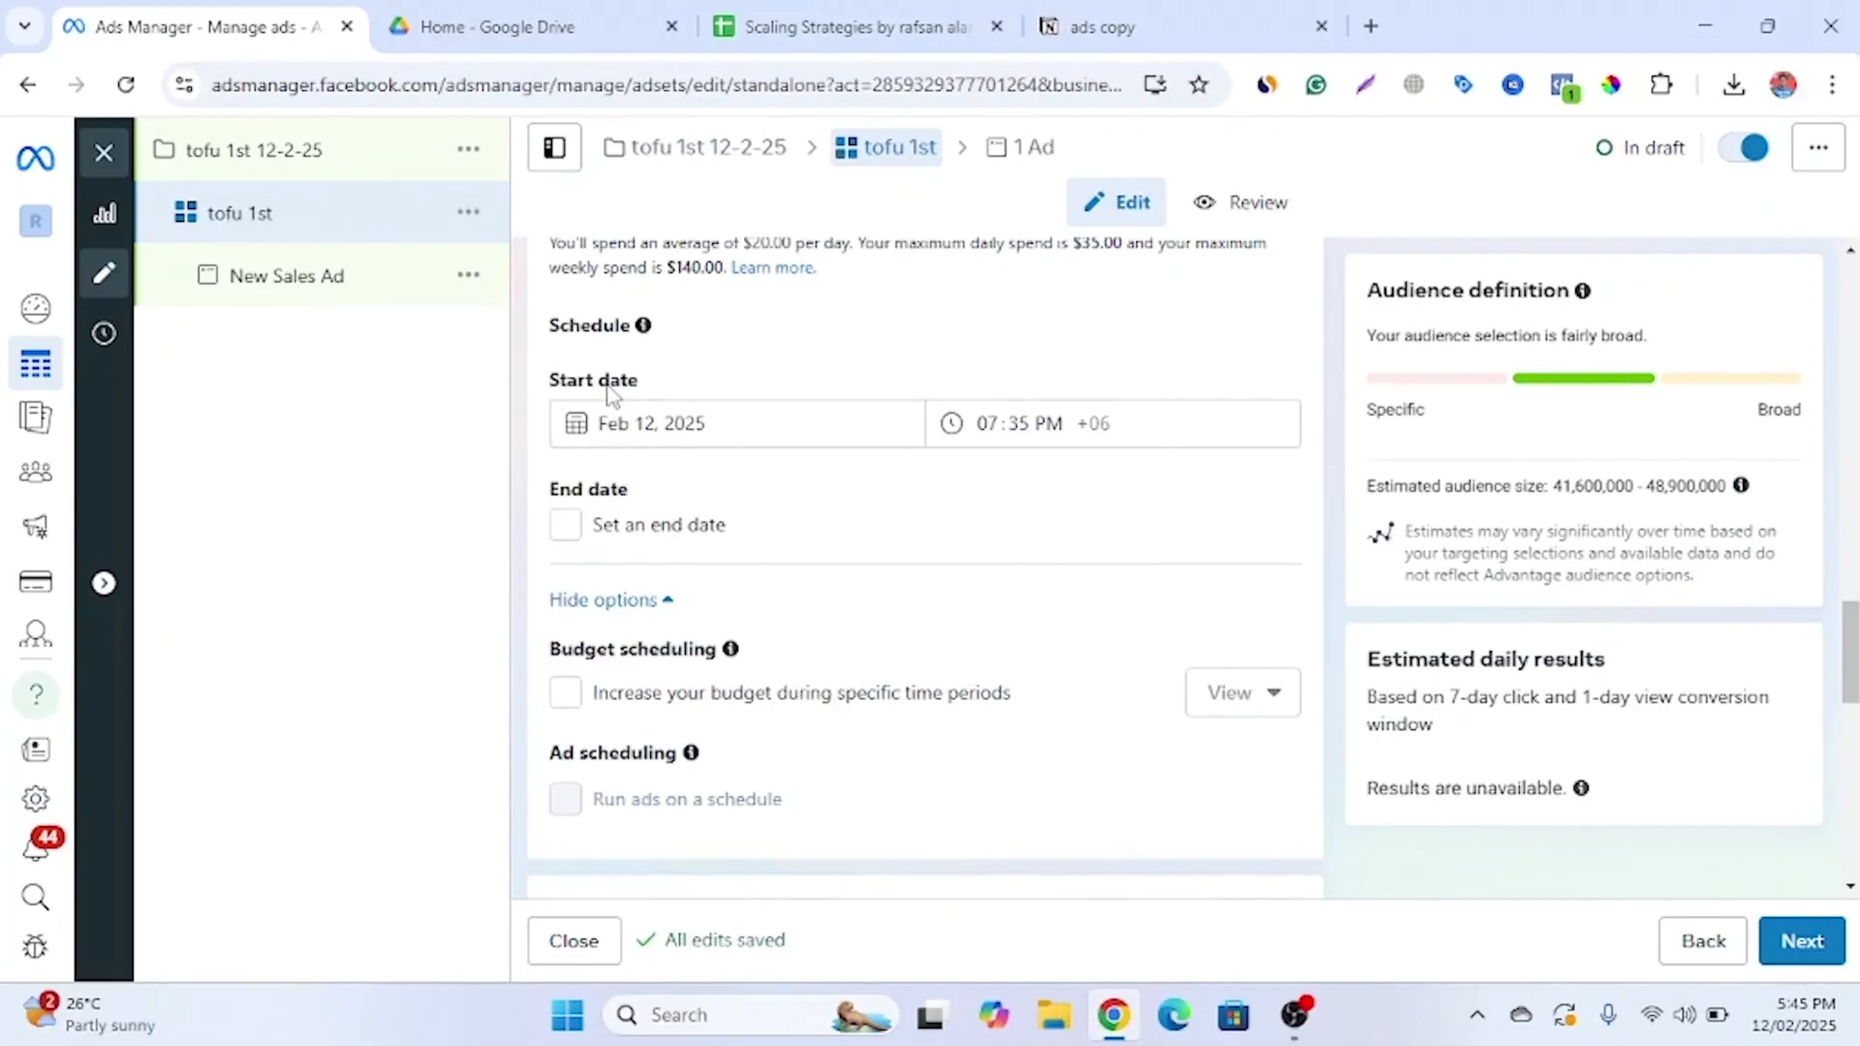
Try the budget scheduling option that increases the budget during specific time periods, and turn it back off
scroll(1001, 614, "down", 1)
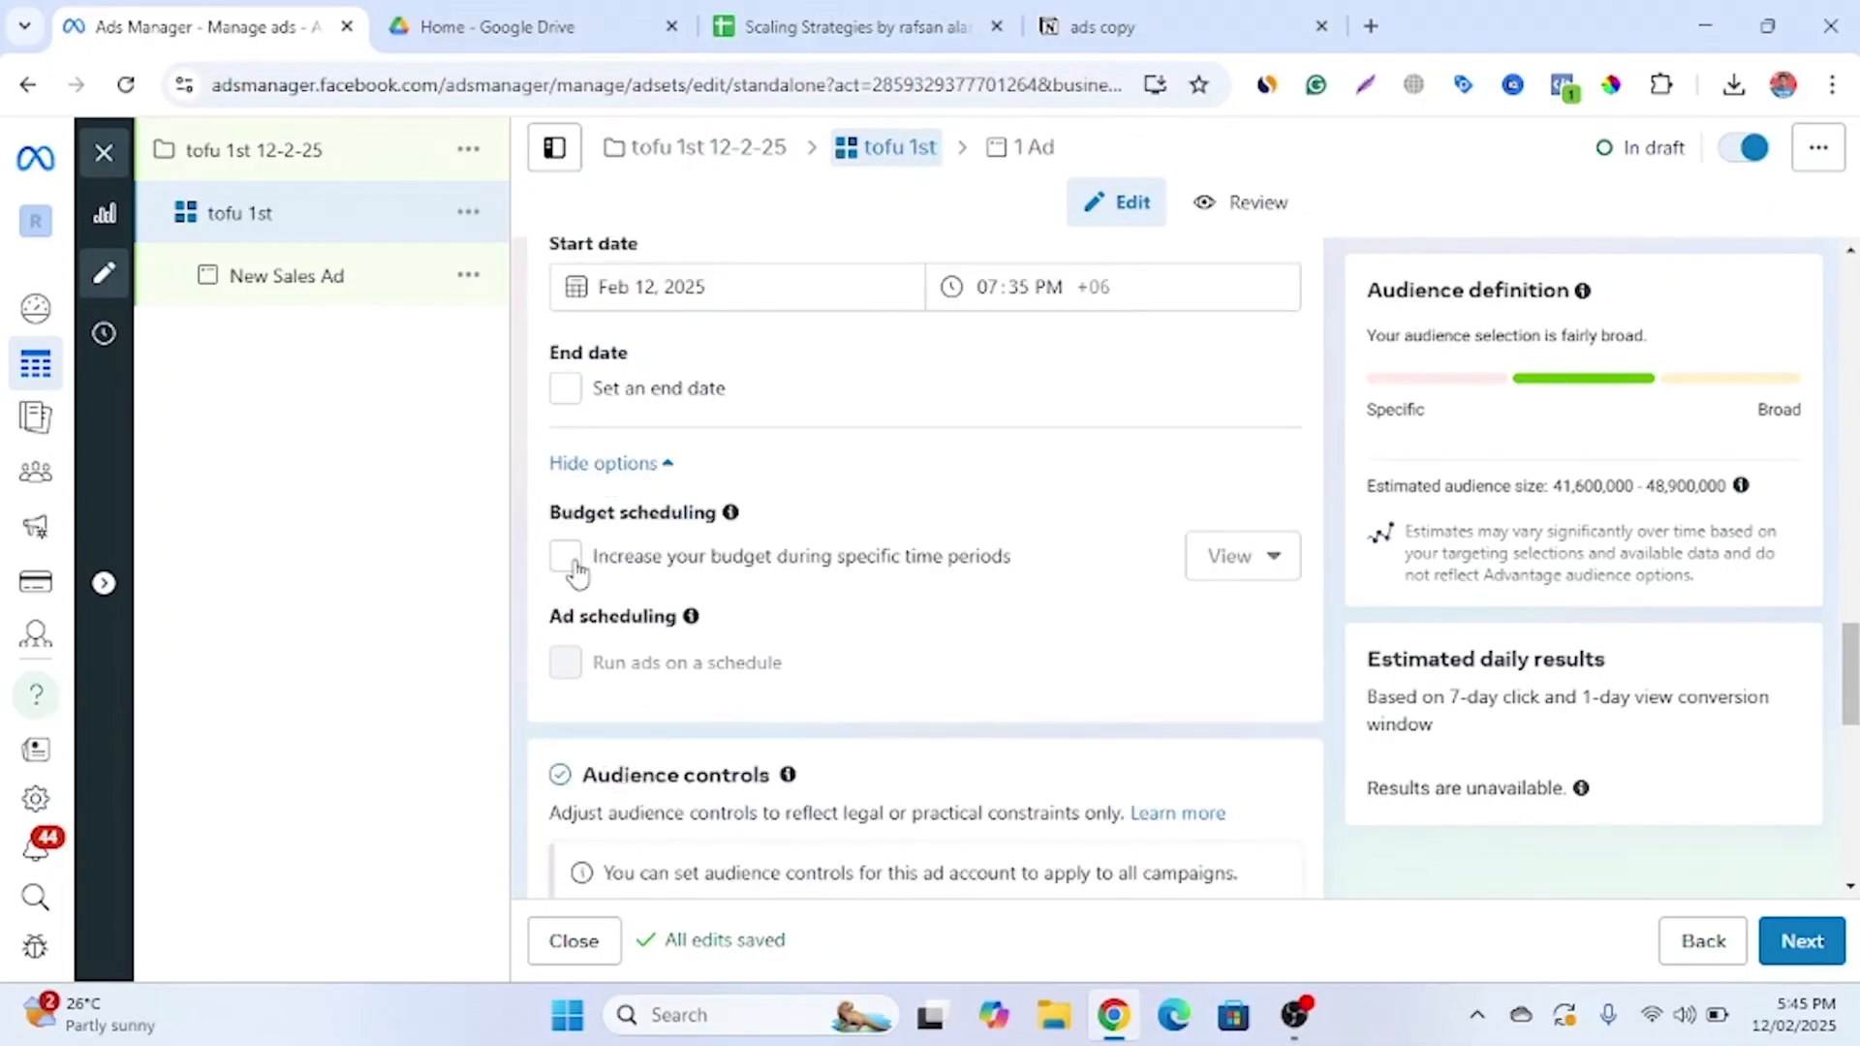
left_click(566, 557)
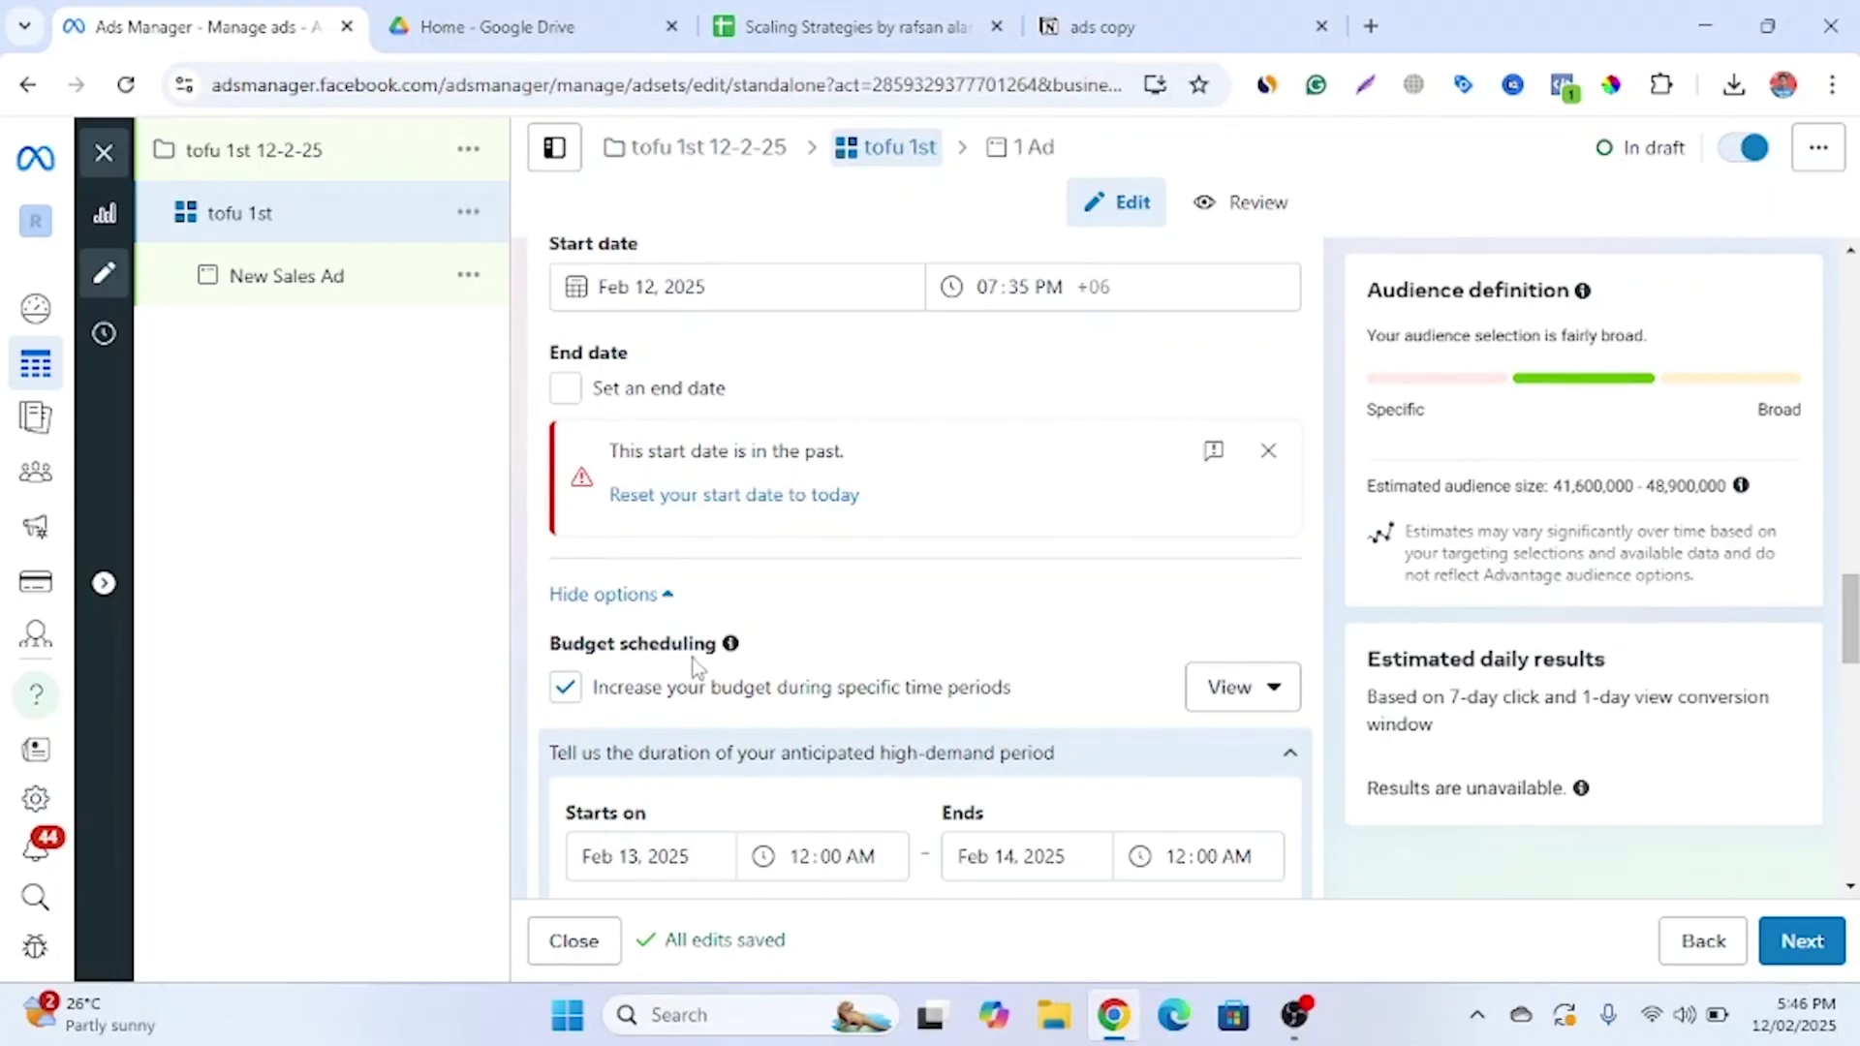
scroll(920, 658, "down", 2)
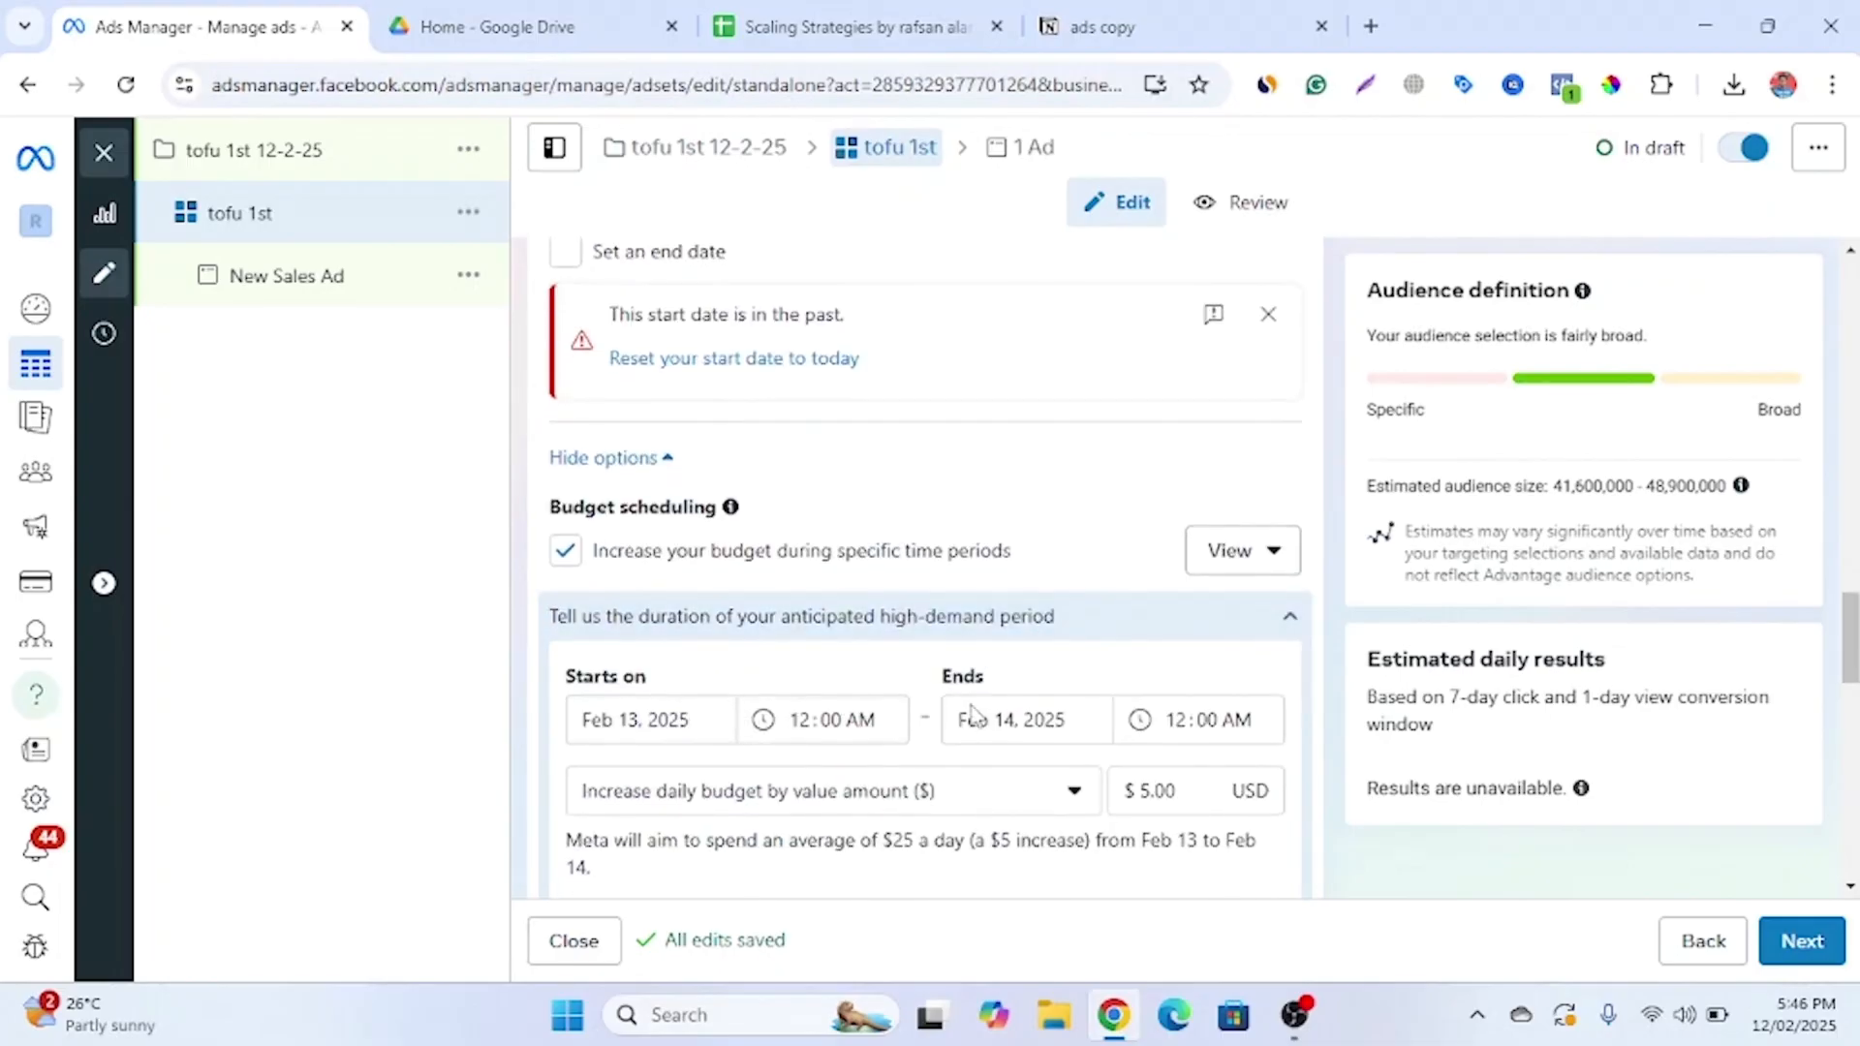
scroll(1189, 752, "down", 2)
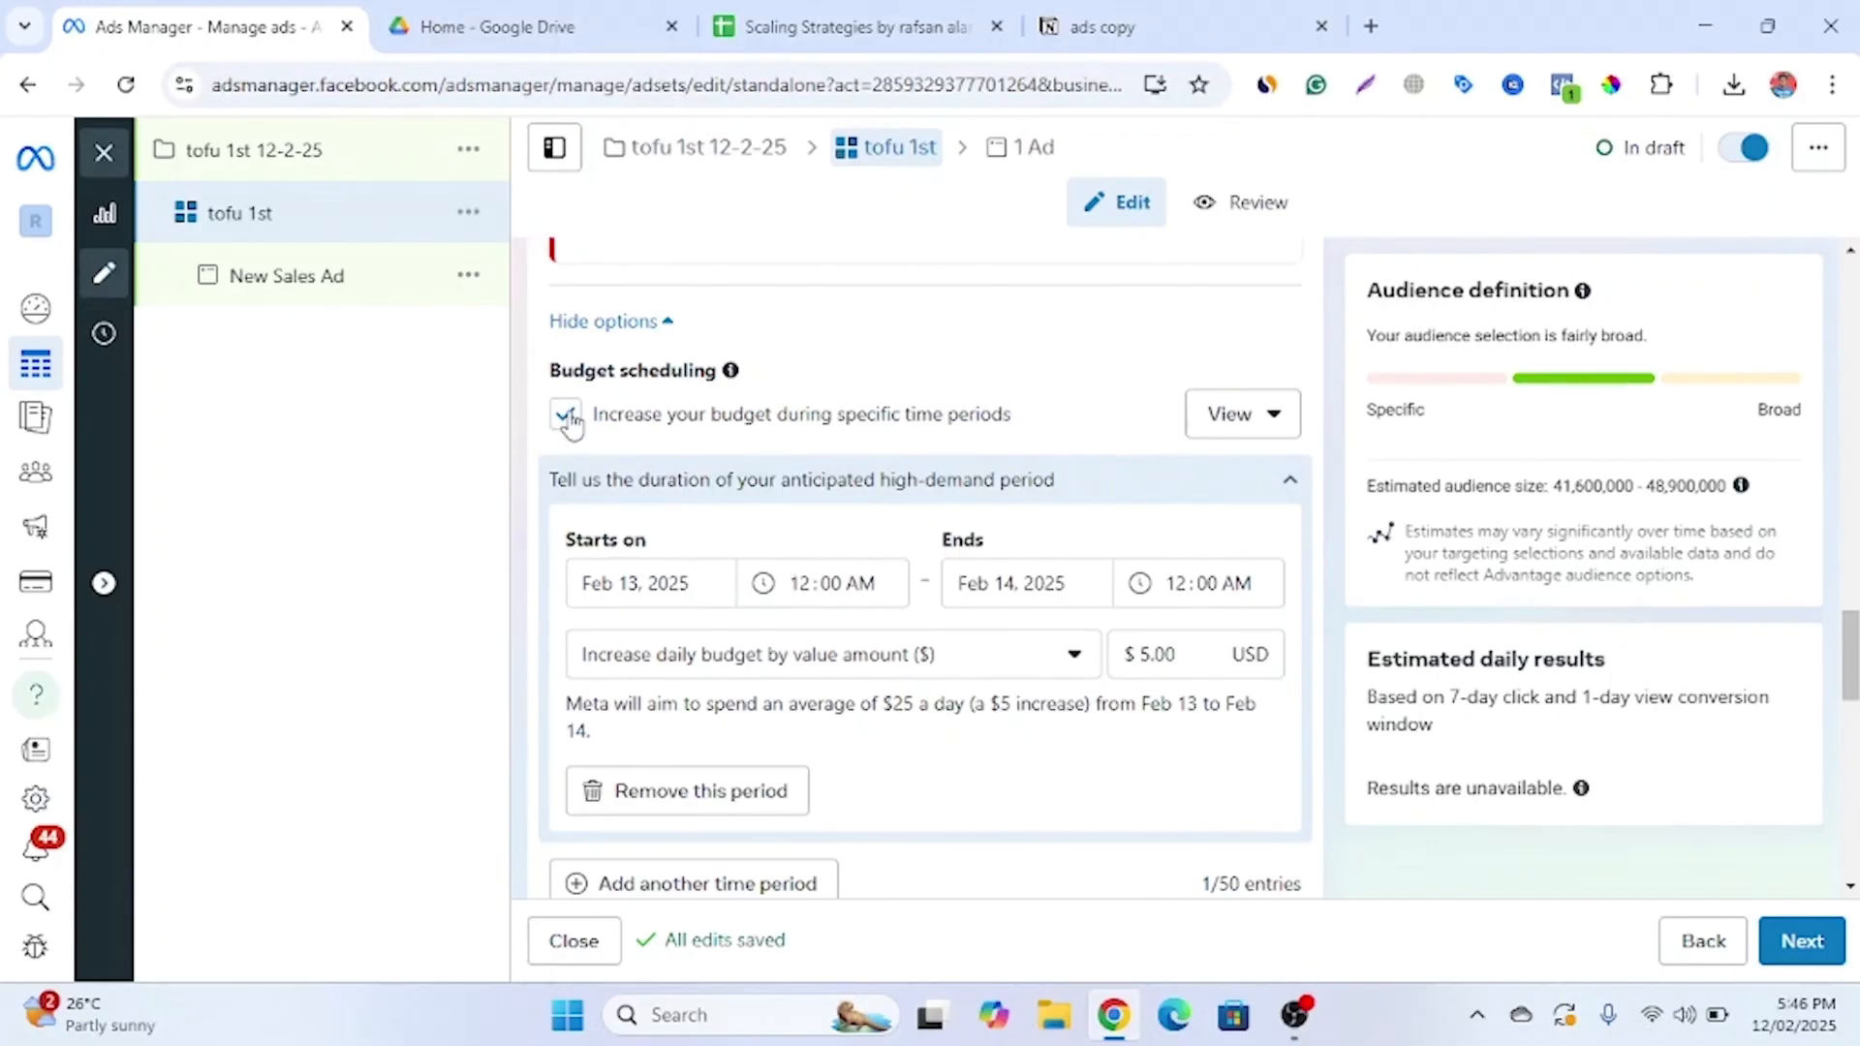
left_click(765, 431)
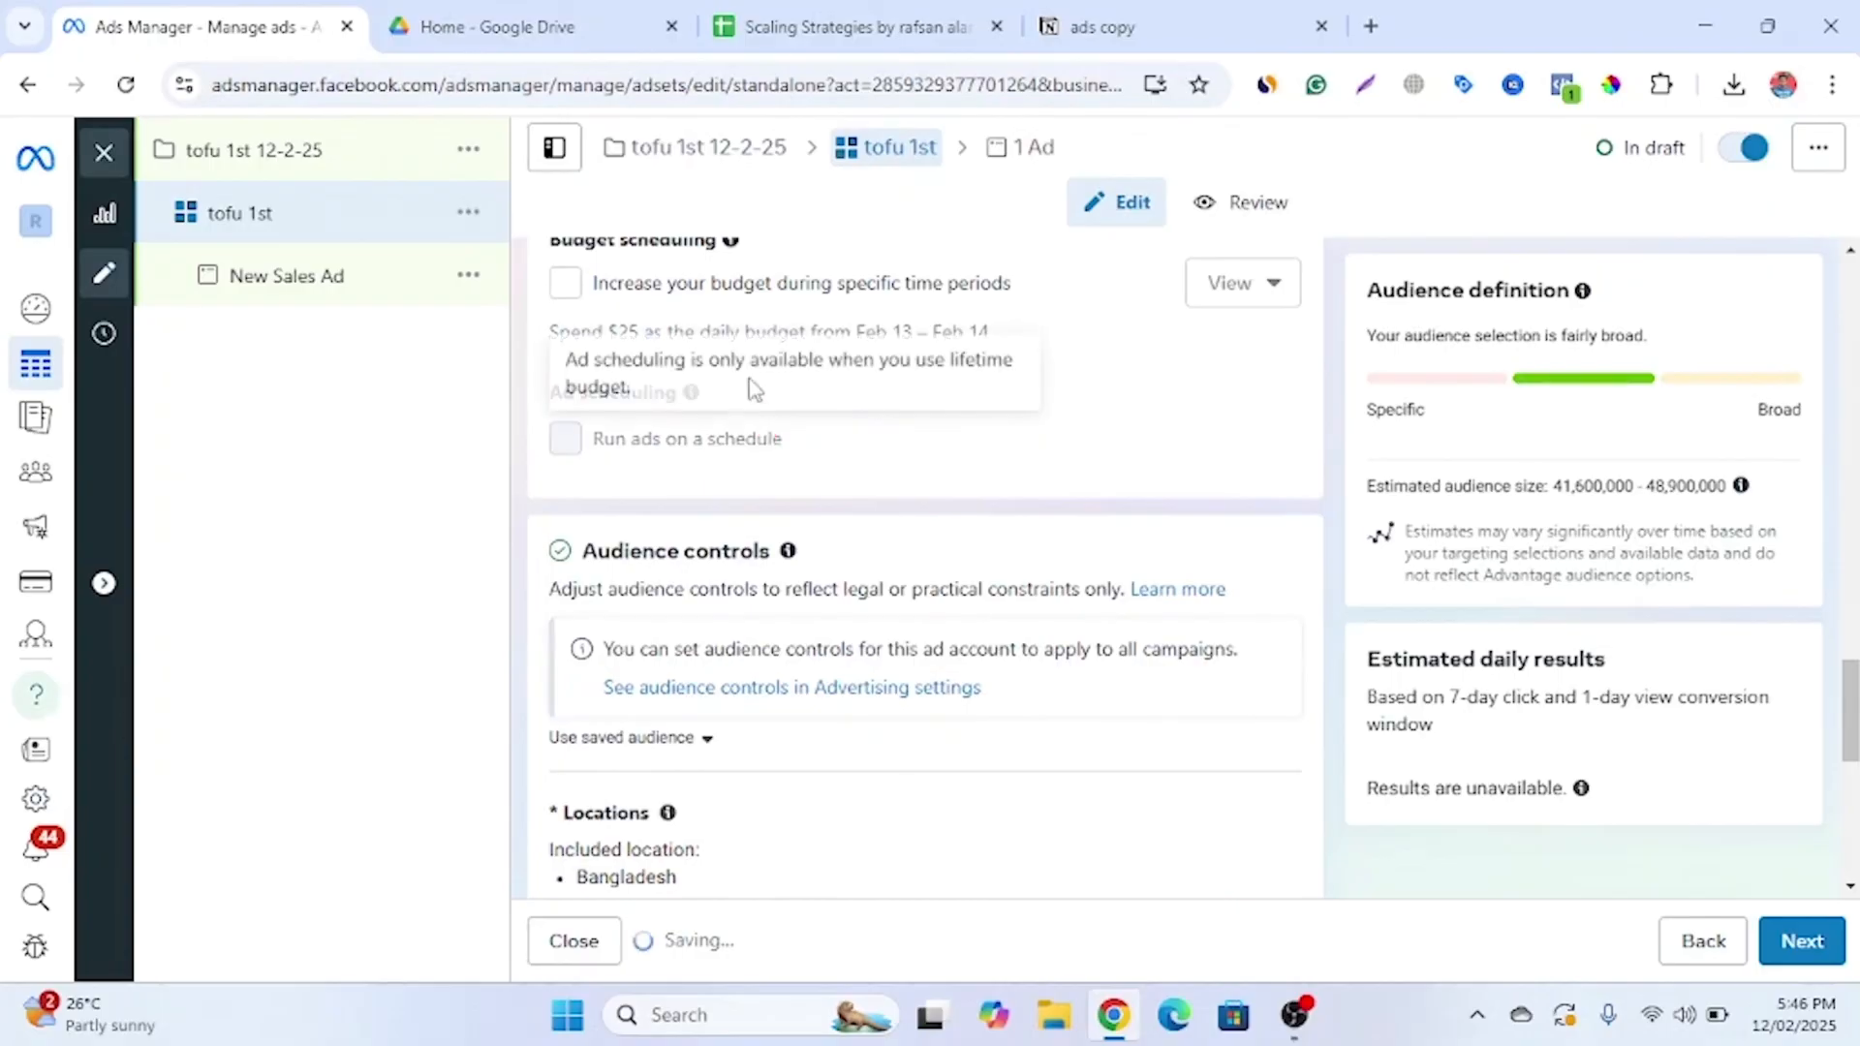
Edit the ad set's audience locations and include Dhaka Division, Bangladesh
scroll(810, 533, "down", 3)
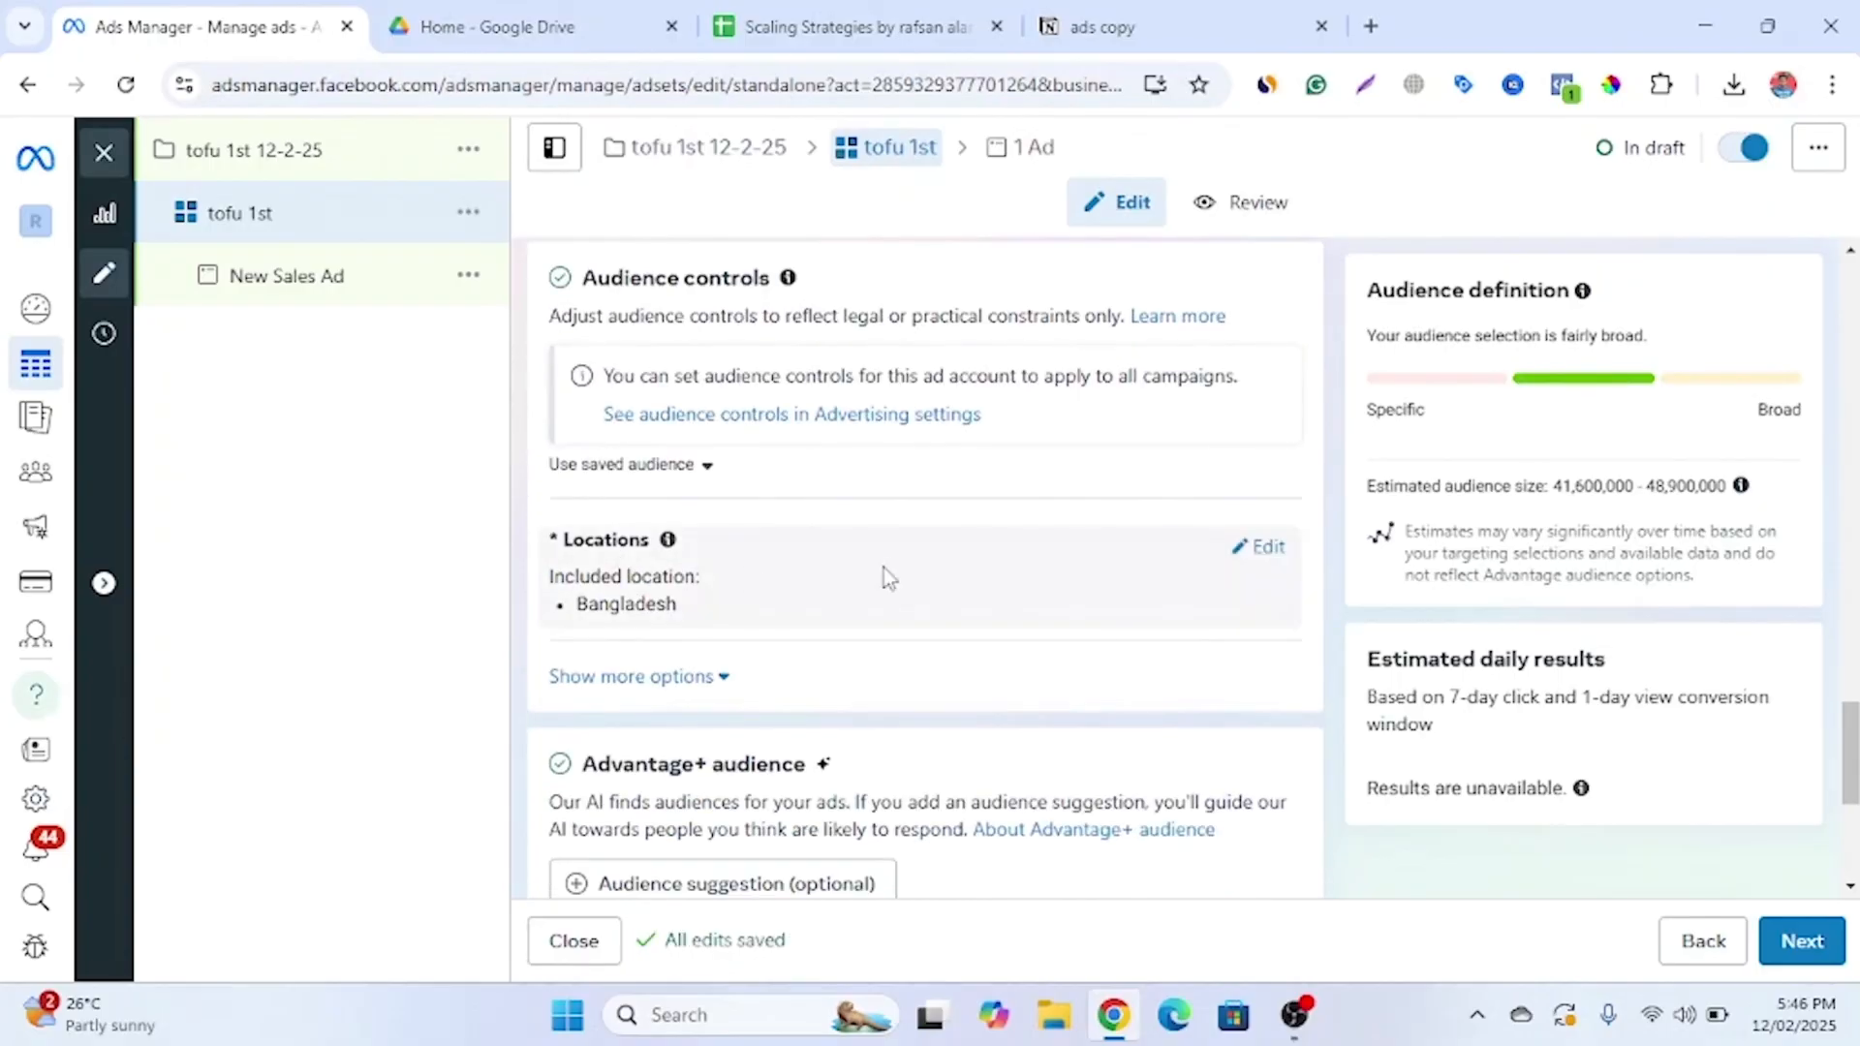
scroll(884, 568, "down", 1)
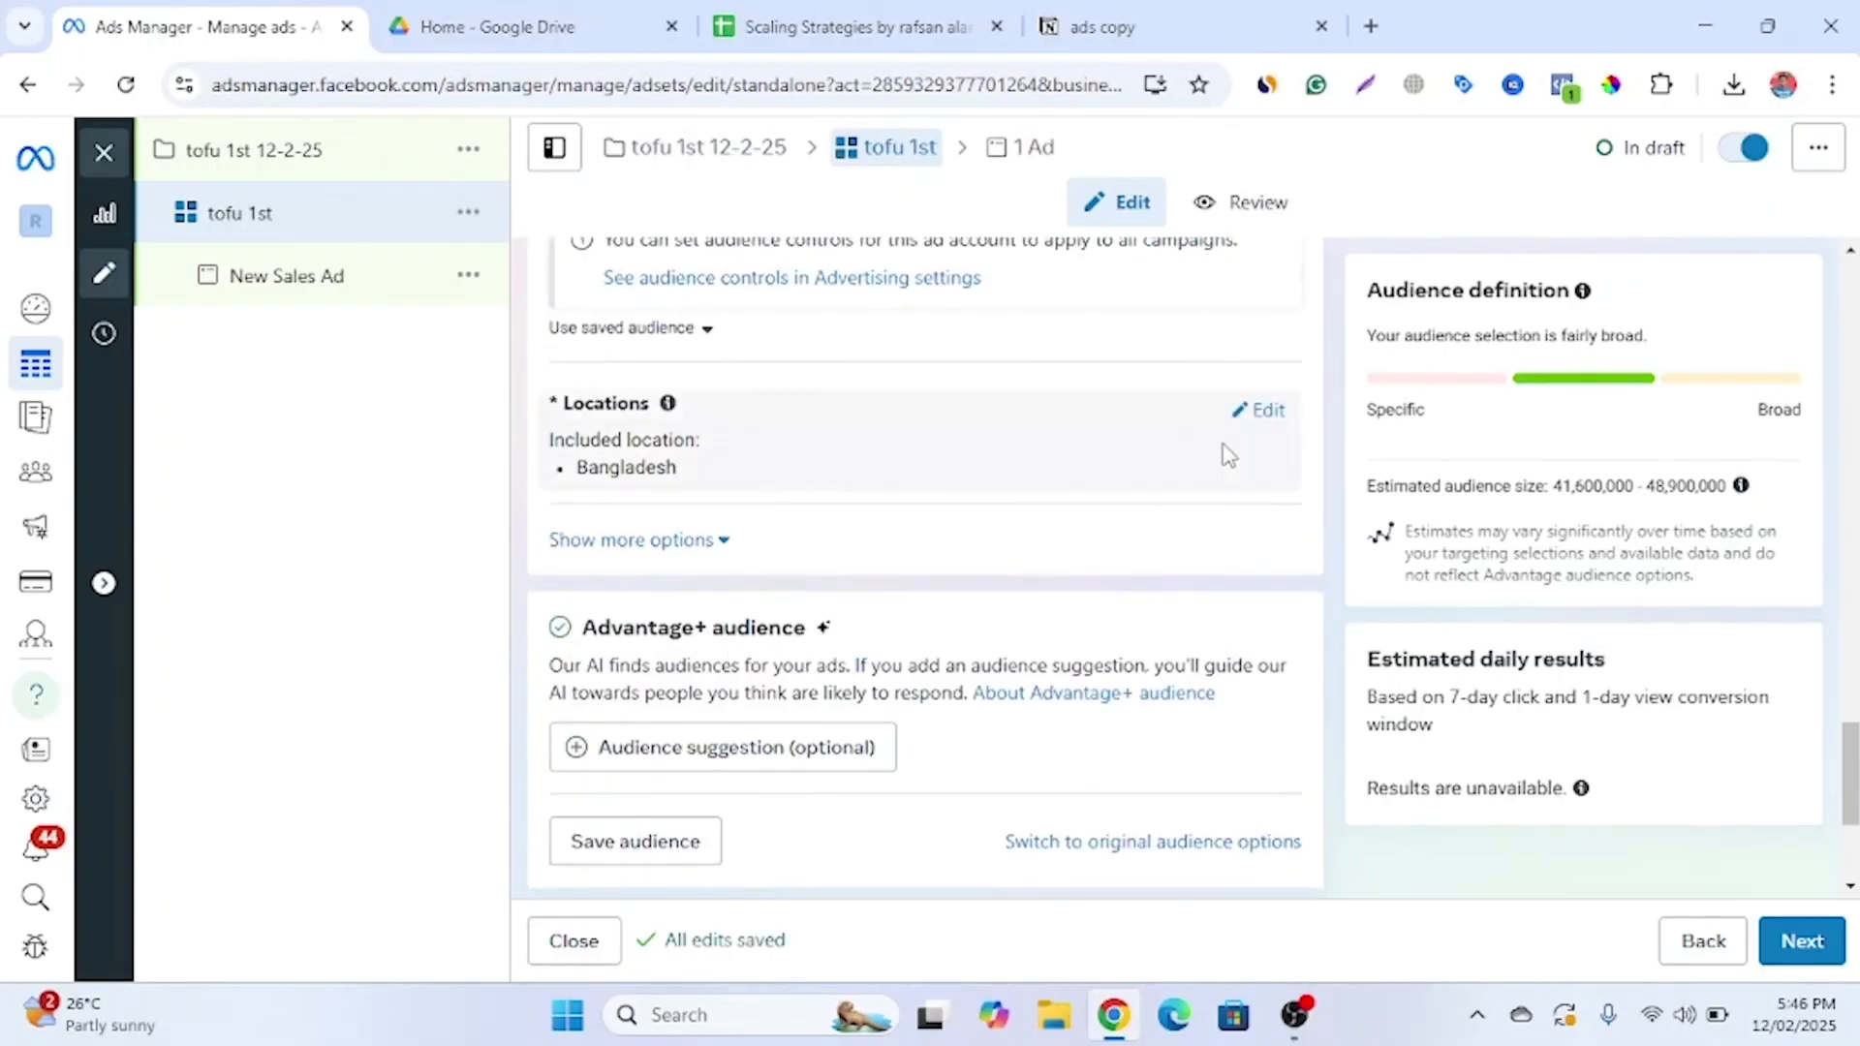
left_click(1262, 410)
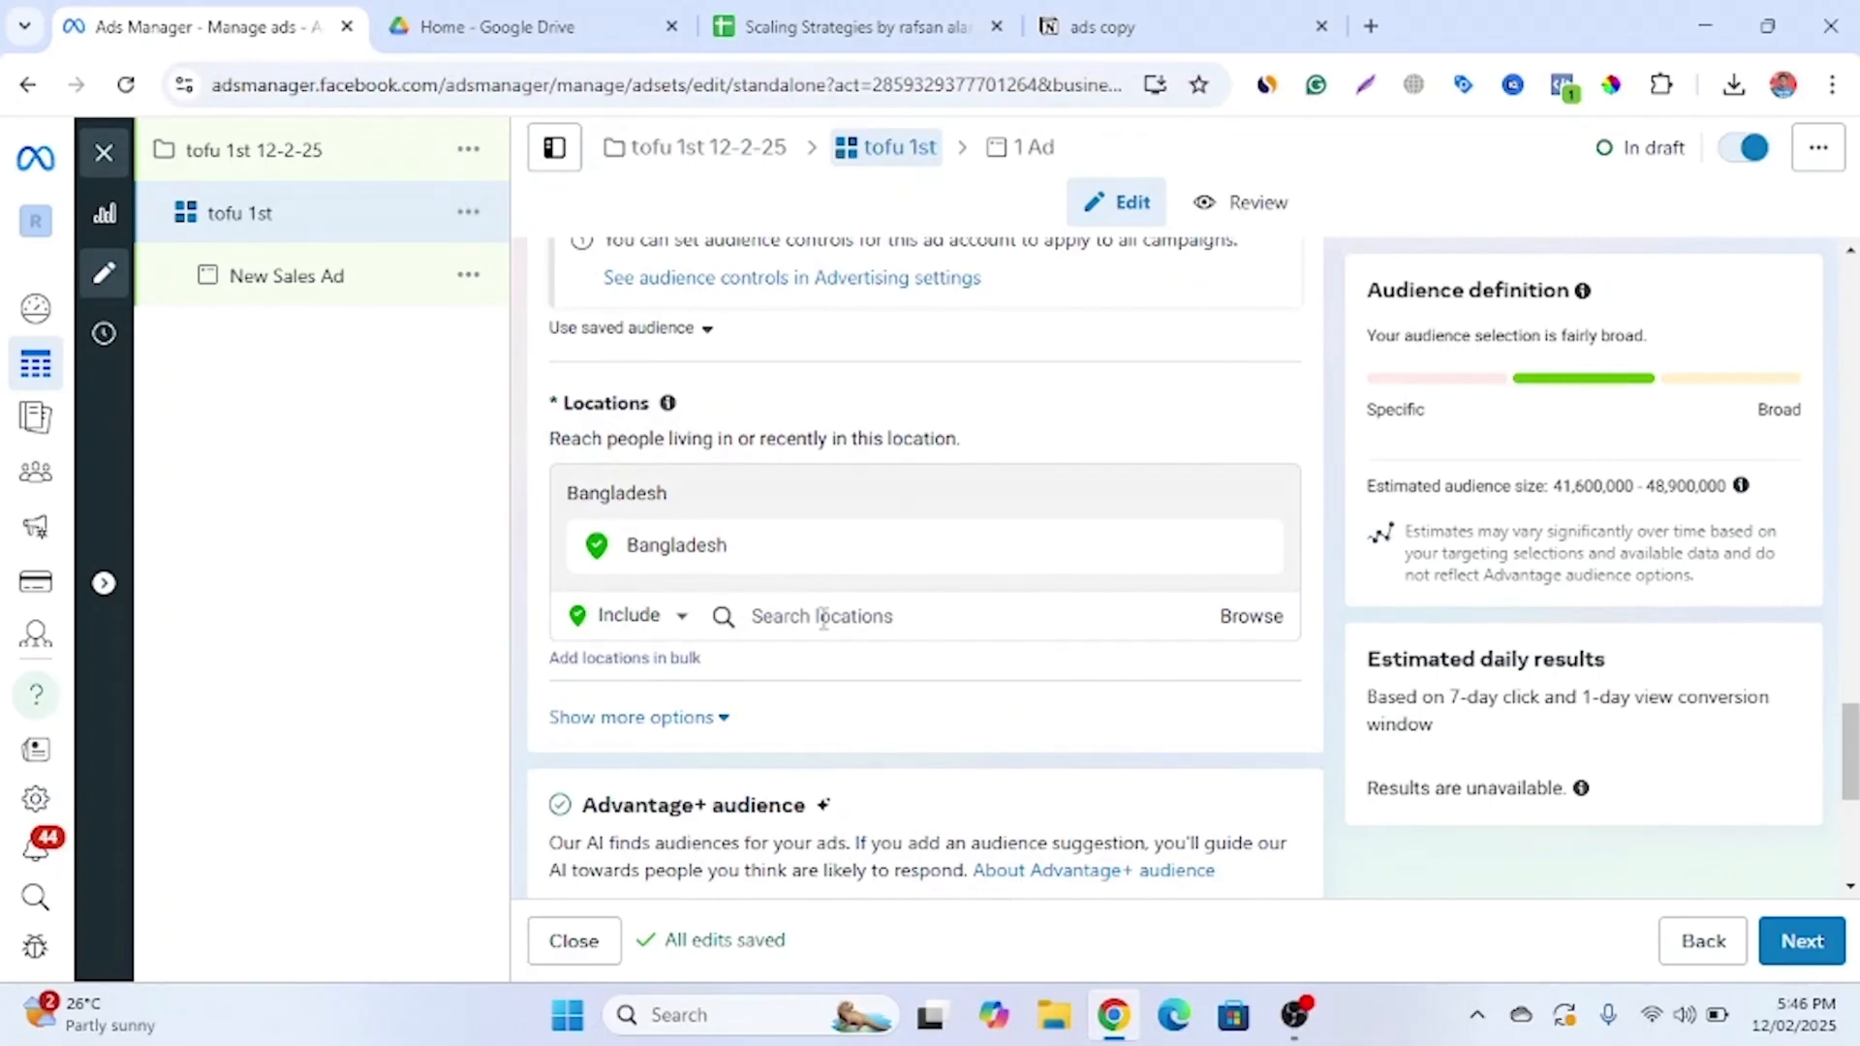
left_click(823, 618)
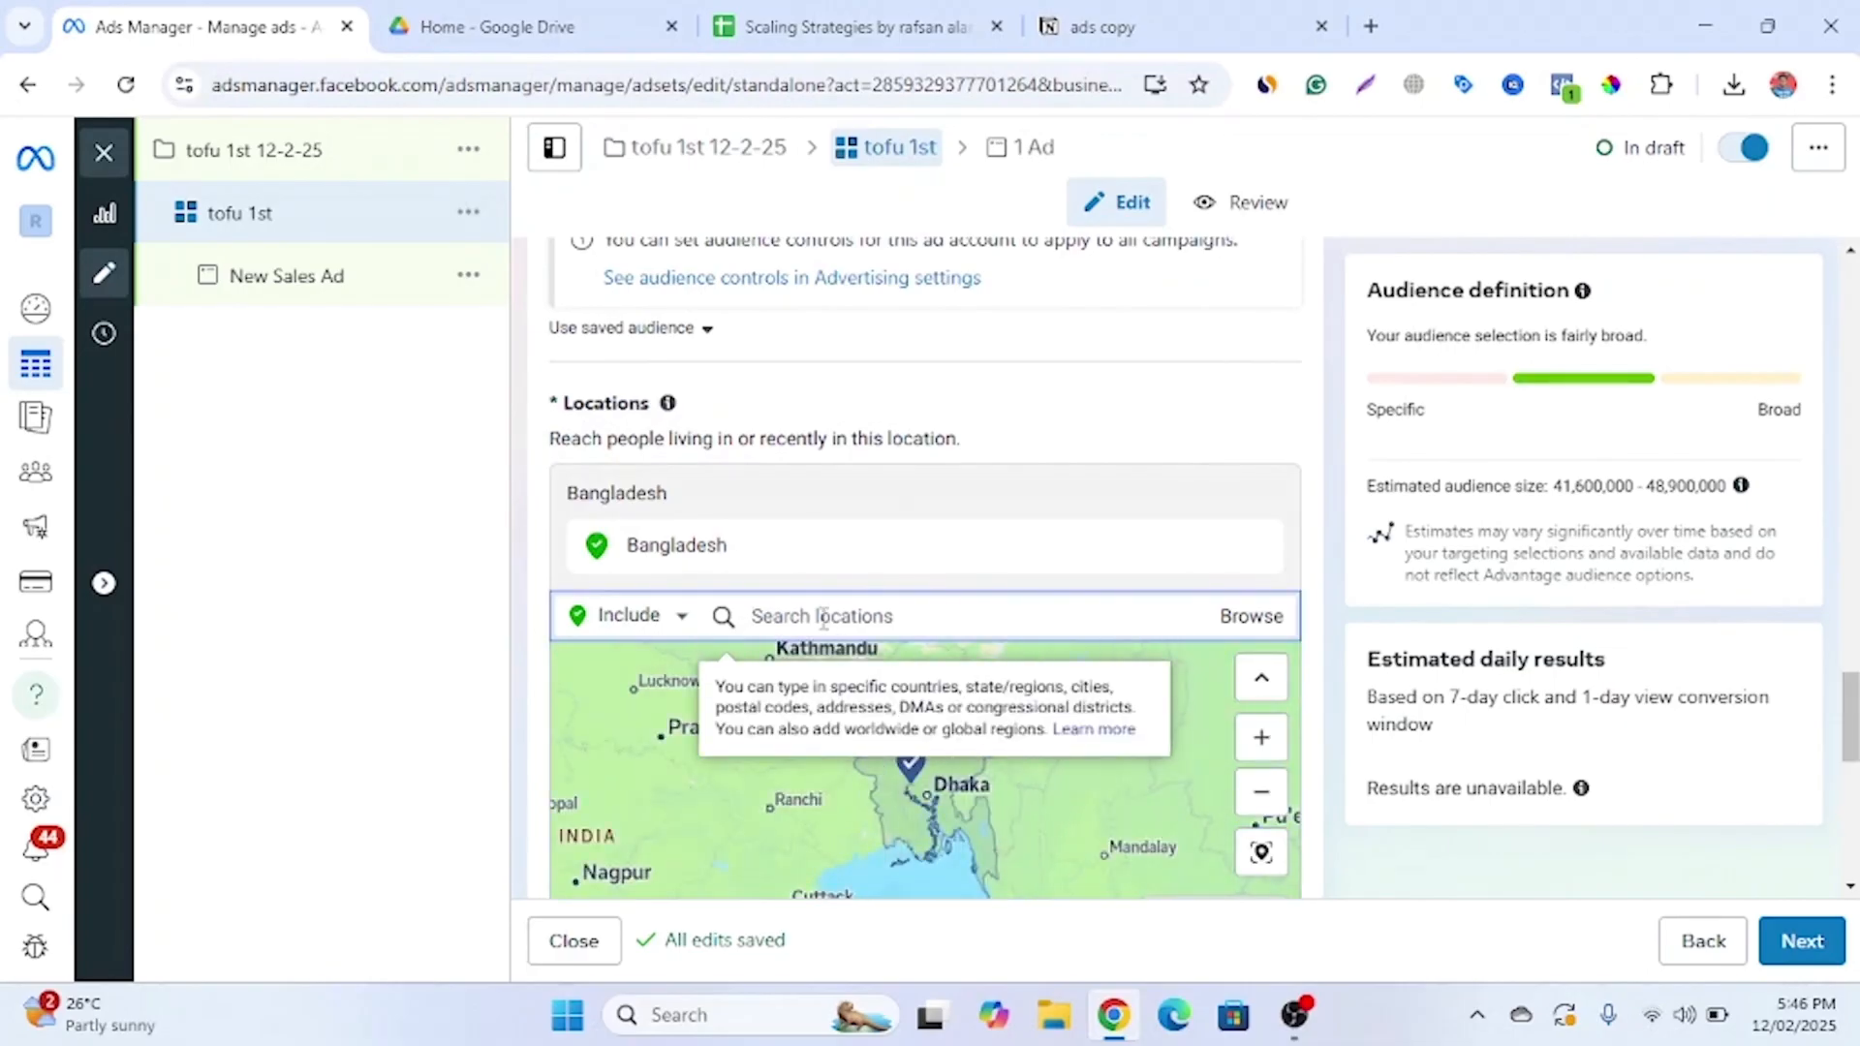
type("baga")
key("BackSpace")
key("BackSpace")
key("BackSpace")
key("BackSpace")
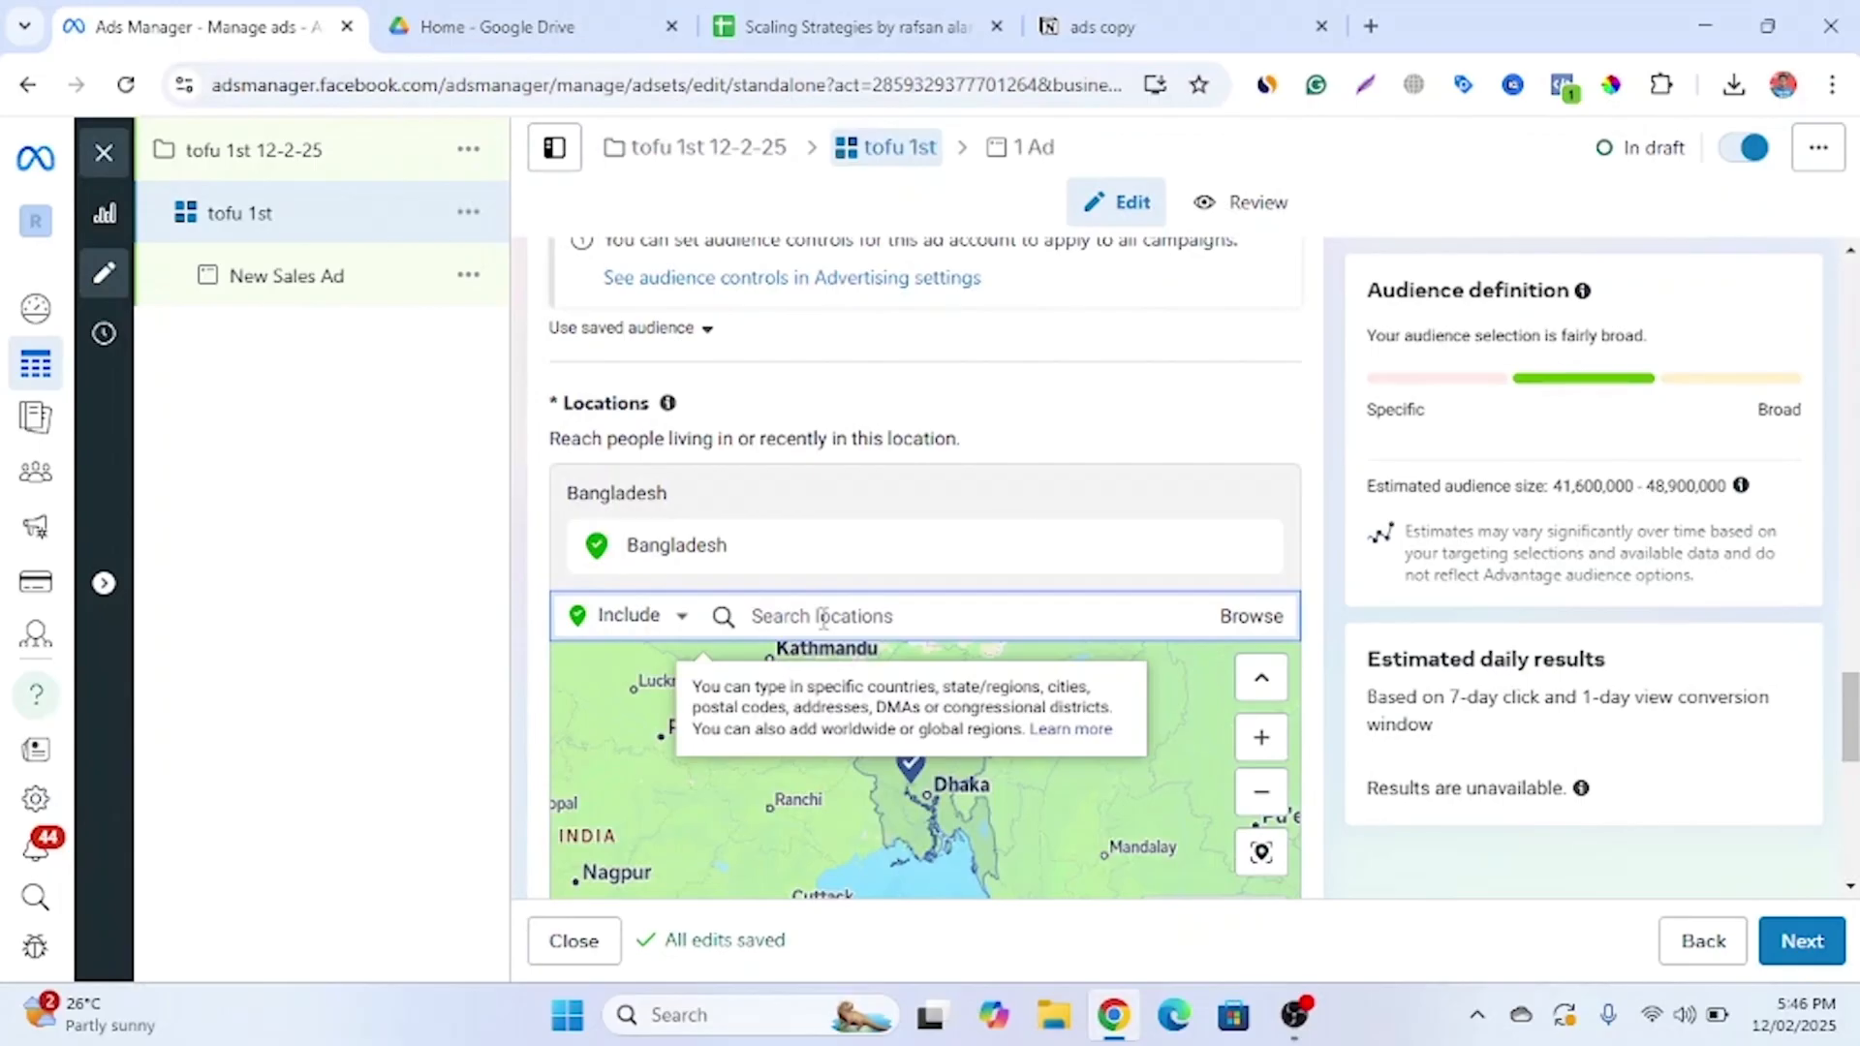
mouse_move(916, 574)
type("dhaka")
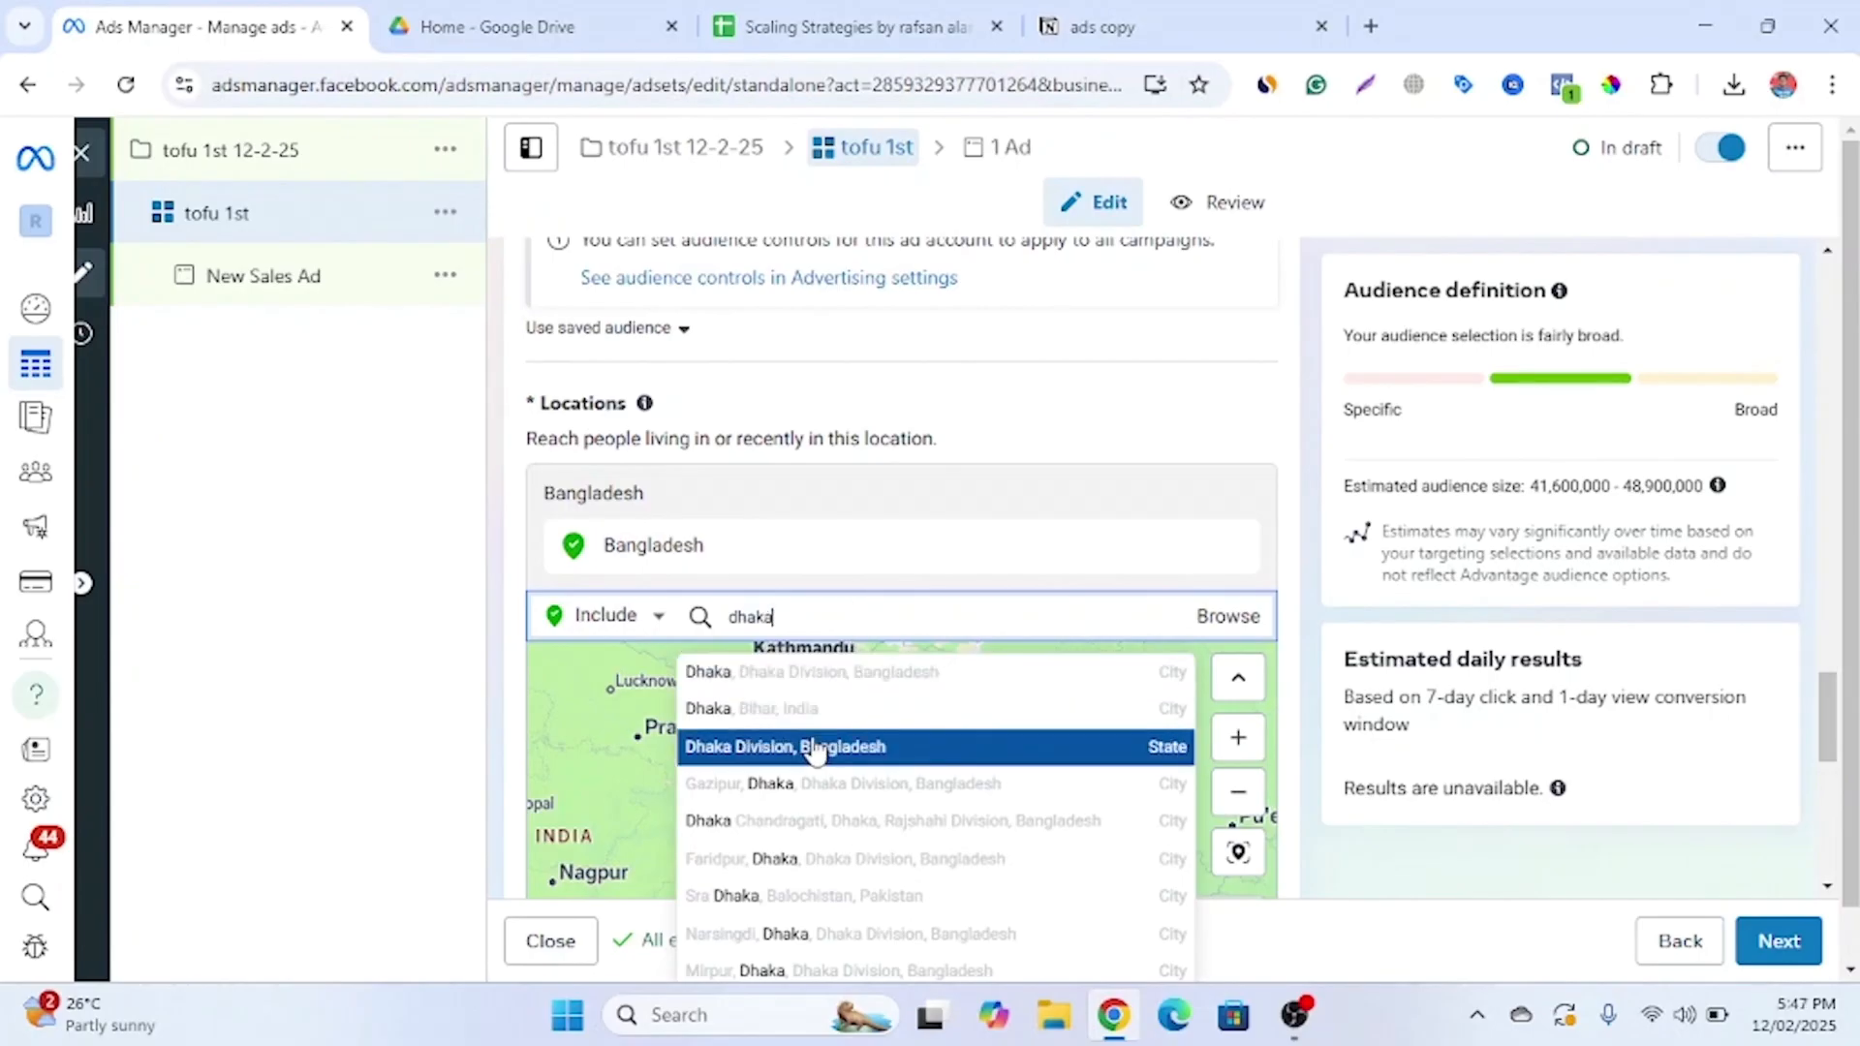
left_click(907, 755)
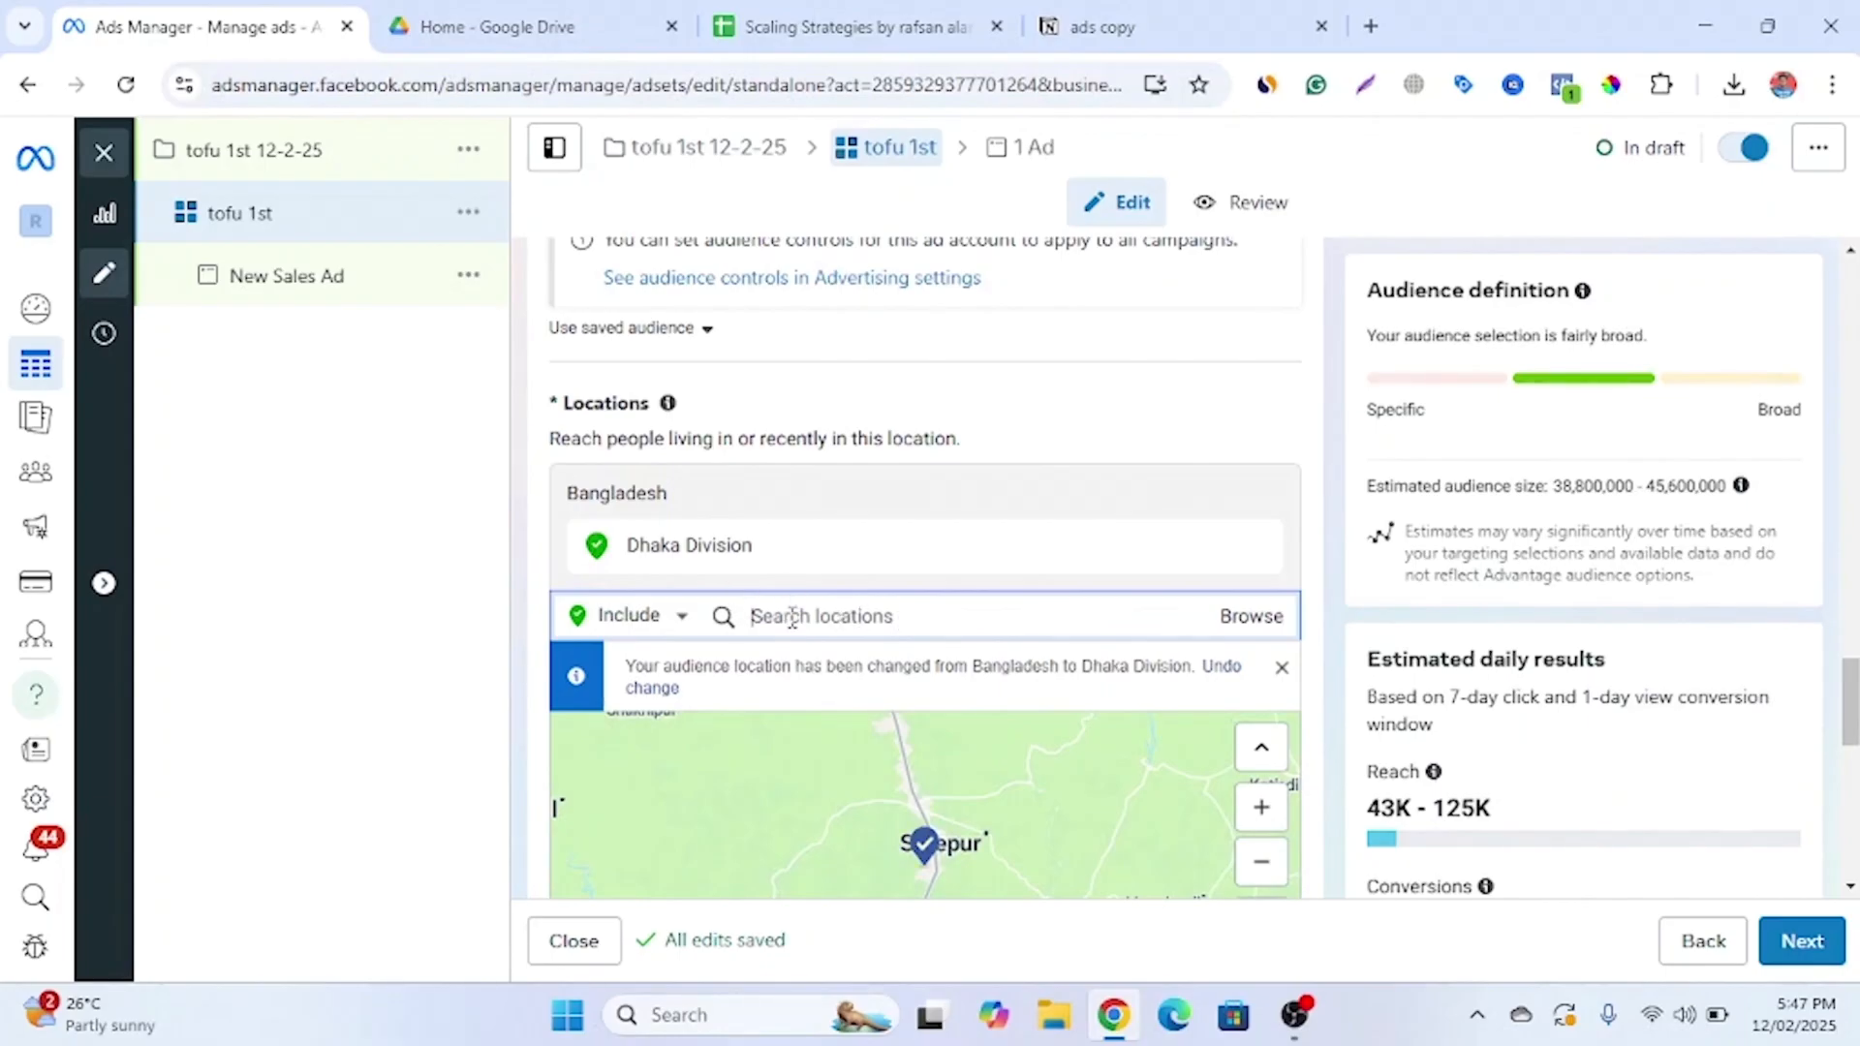
Try adding Sylhet Bangladesh as an included location, remove it, and drop a location pin on the map near Nadd Al Hamar
type("sylet")
left_click(736, 747)
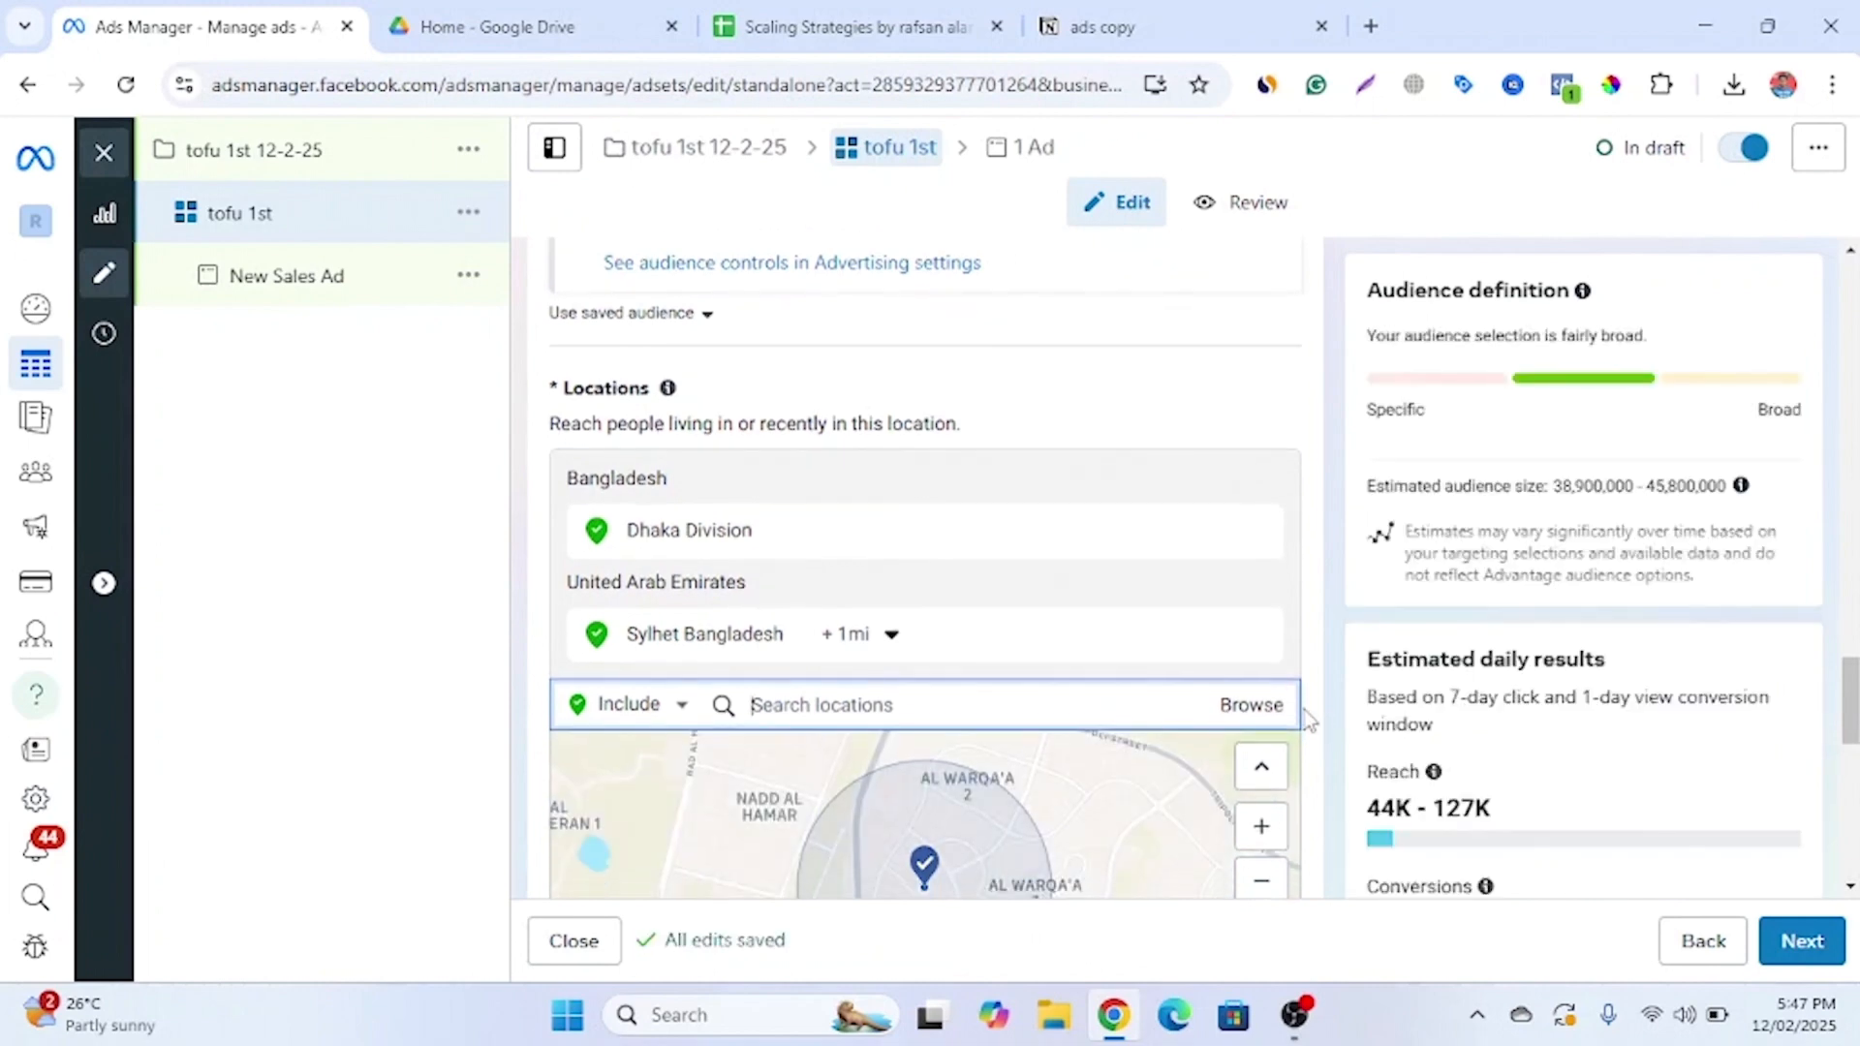
scroll(1308, 719, "down", 3)
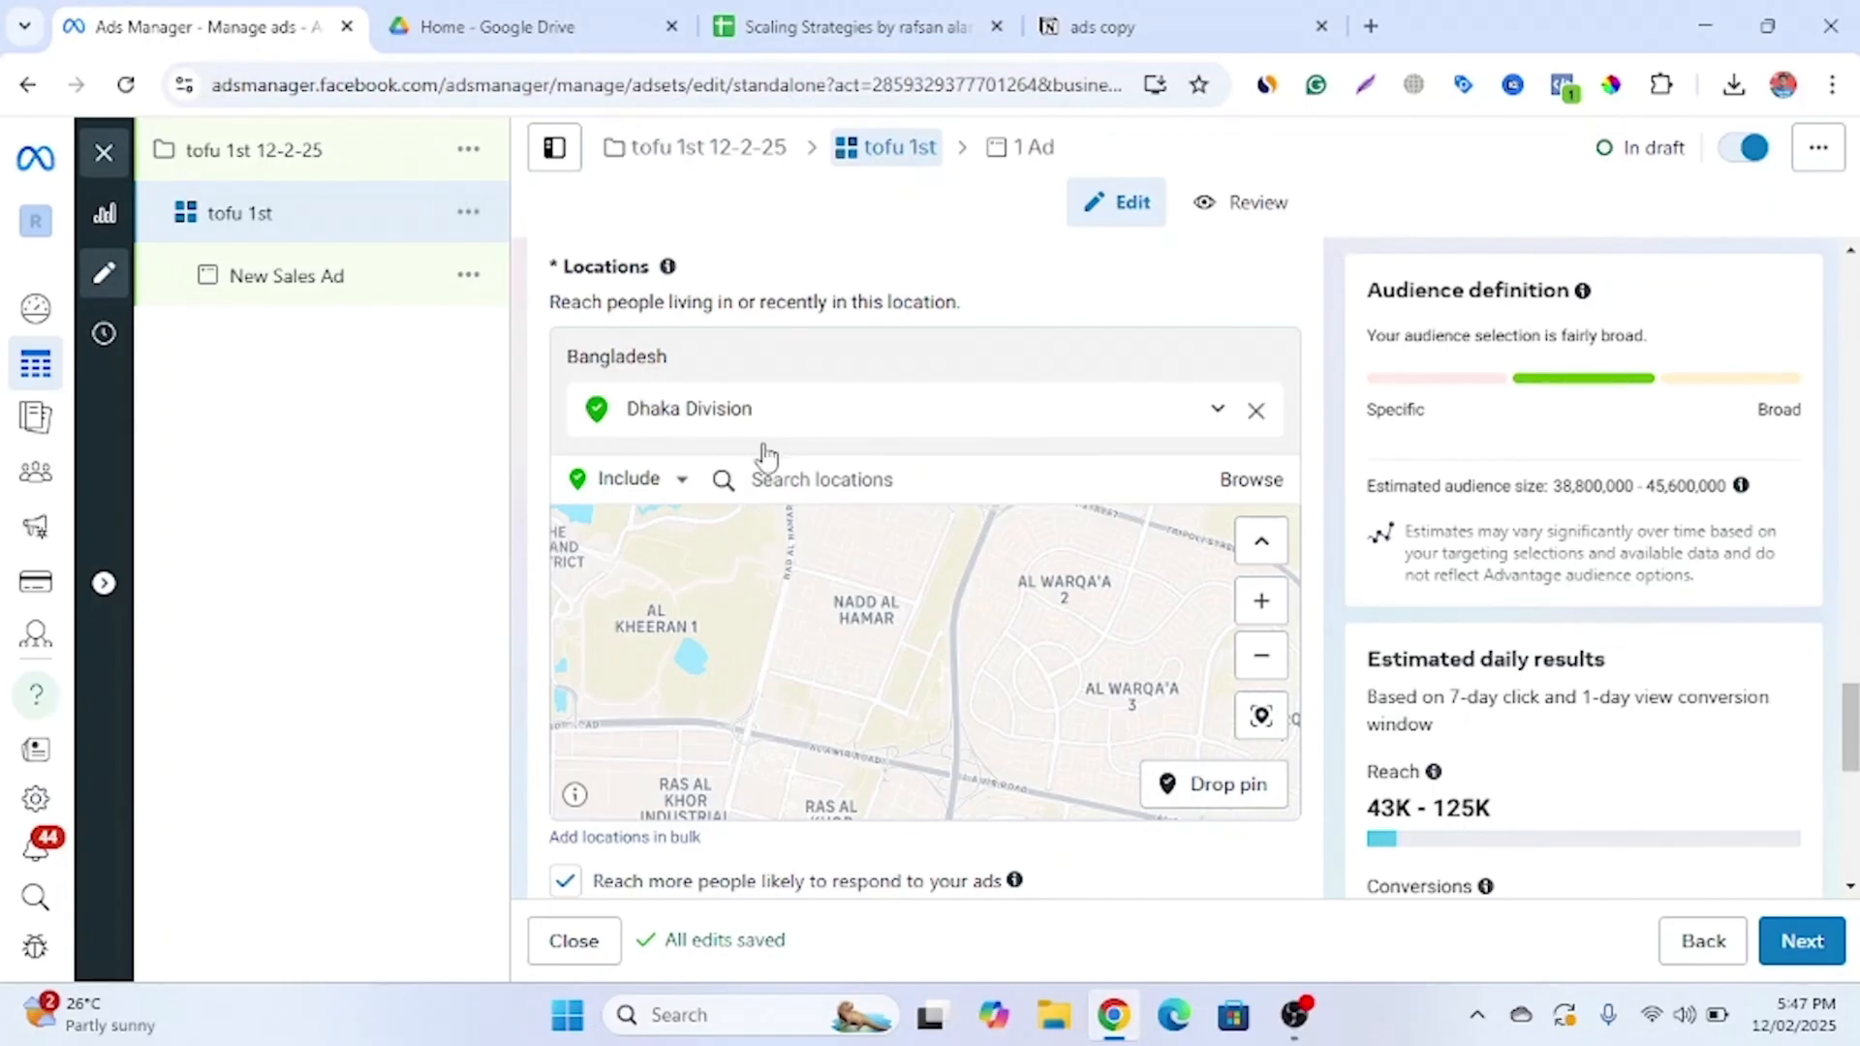
left_click(1217, 793)
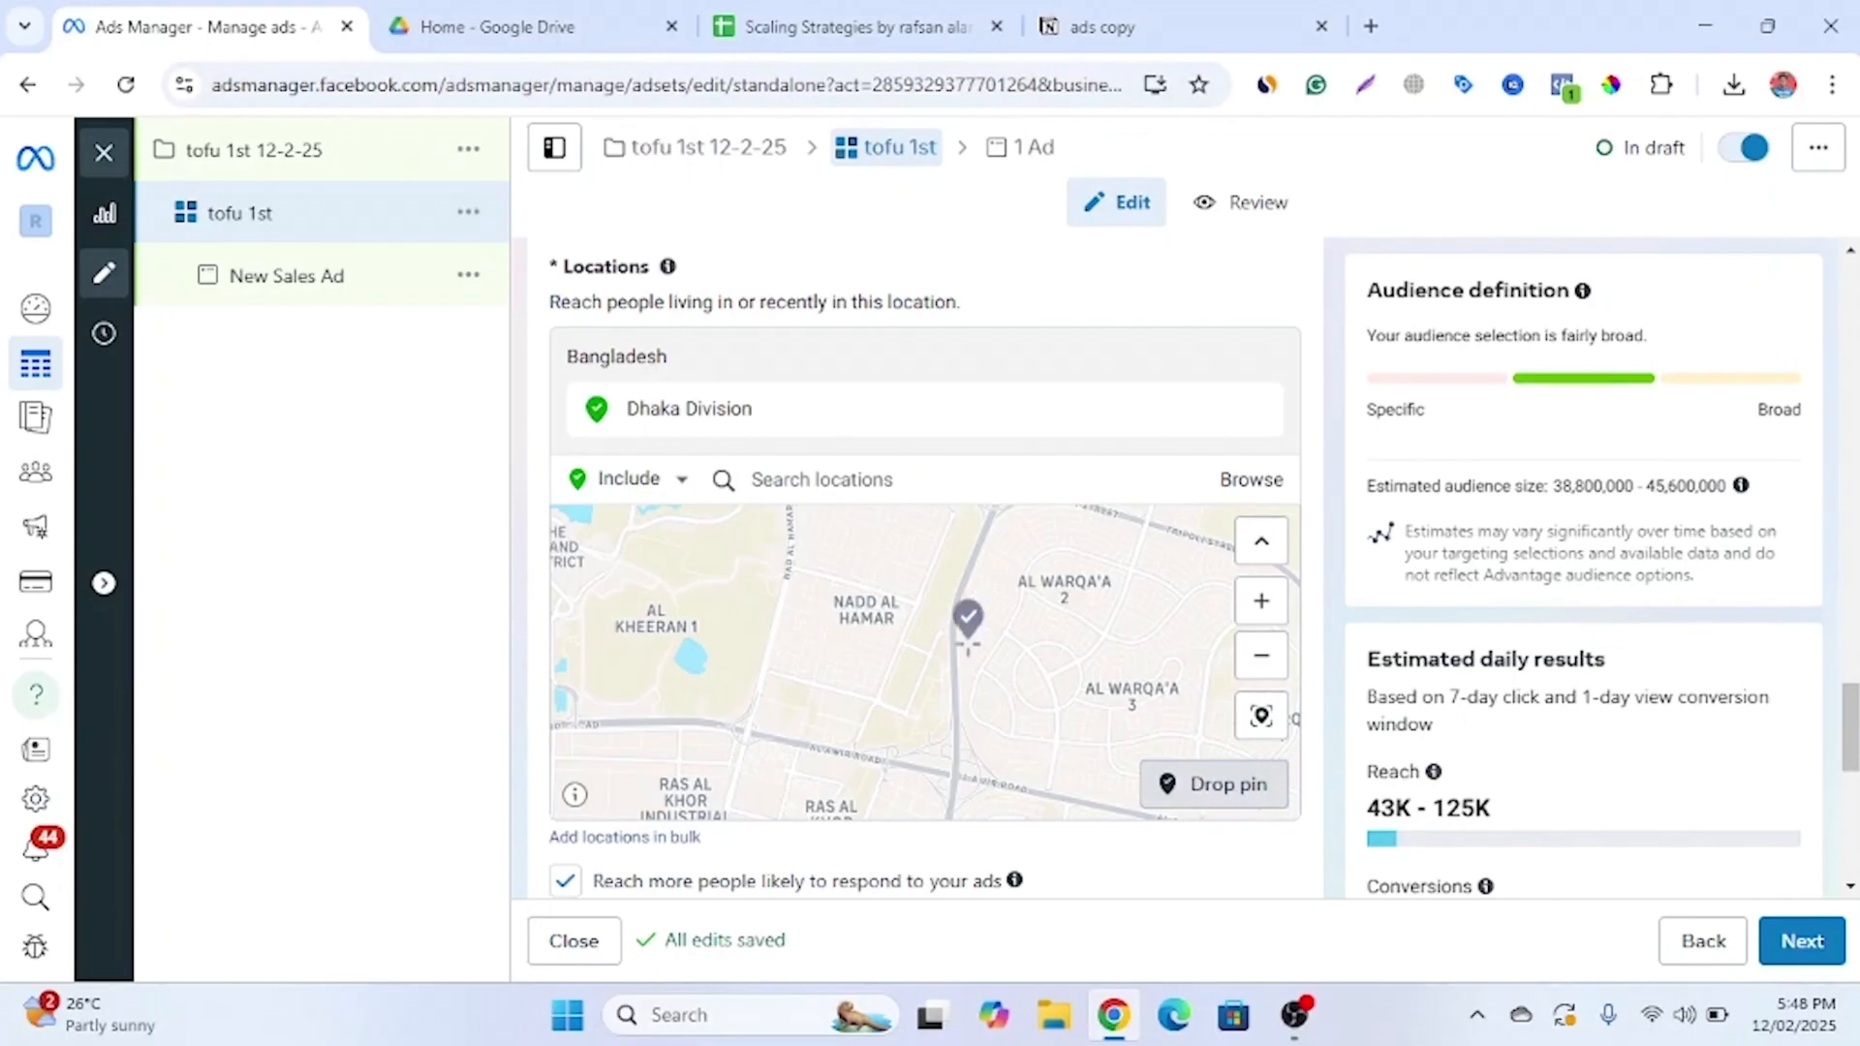
left_click(851, 608)
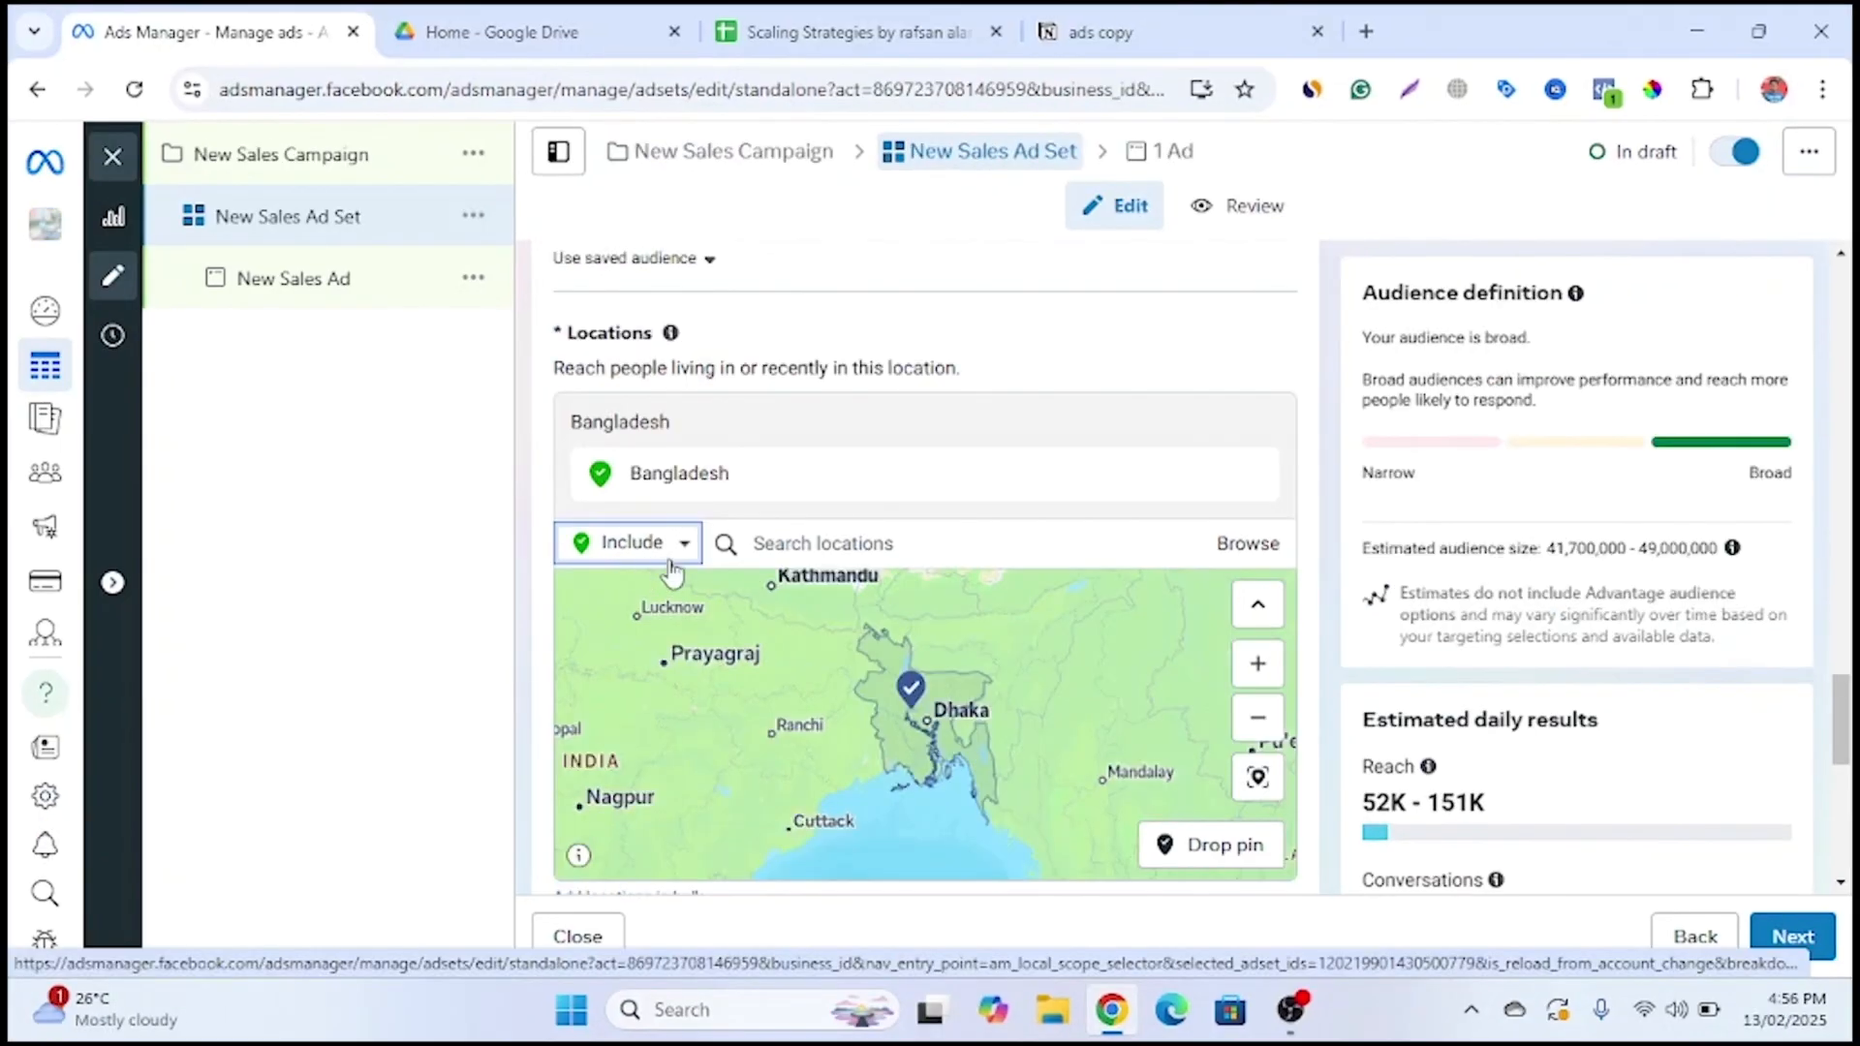
Exclude the place Borisal from the New Sales Ad Set's audience locations
left_click(669, 560)
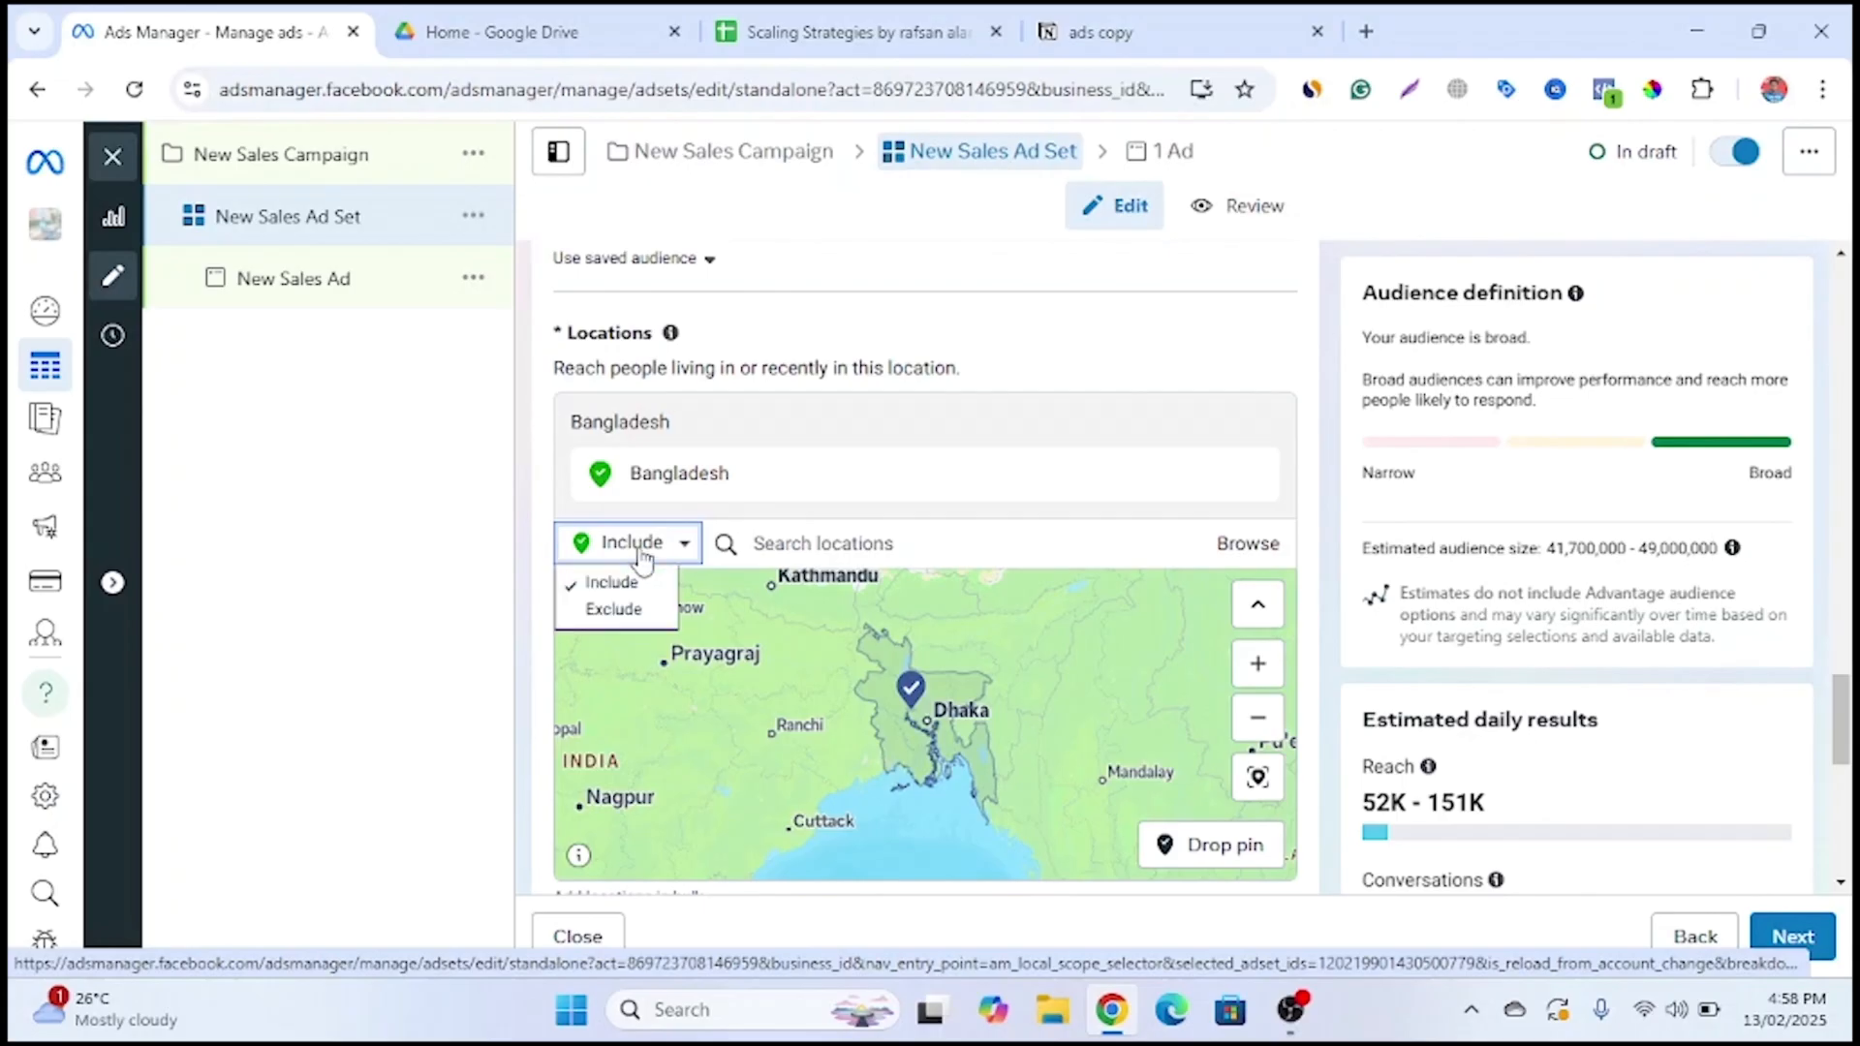
left_click(632, 620)
left_click(809, 545)
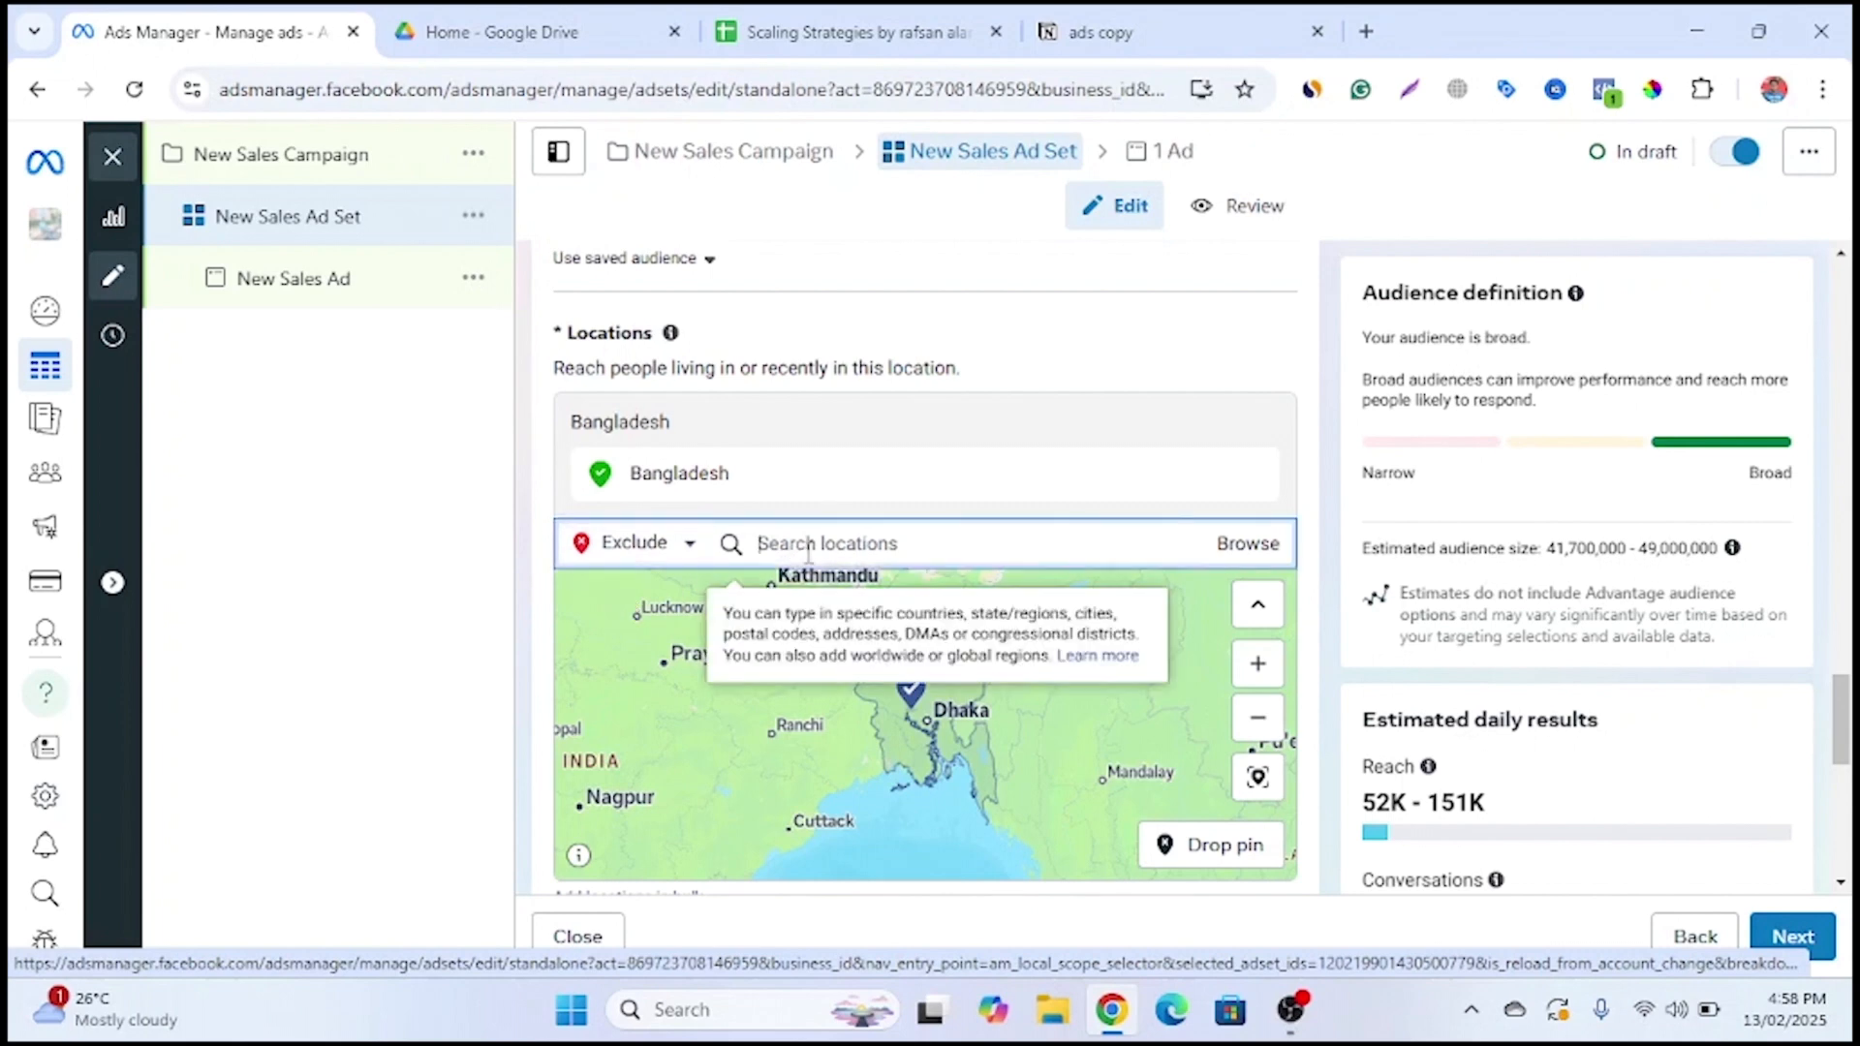
type("borisal")
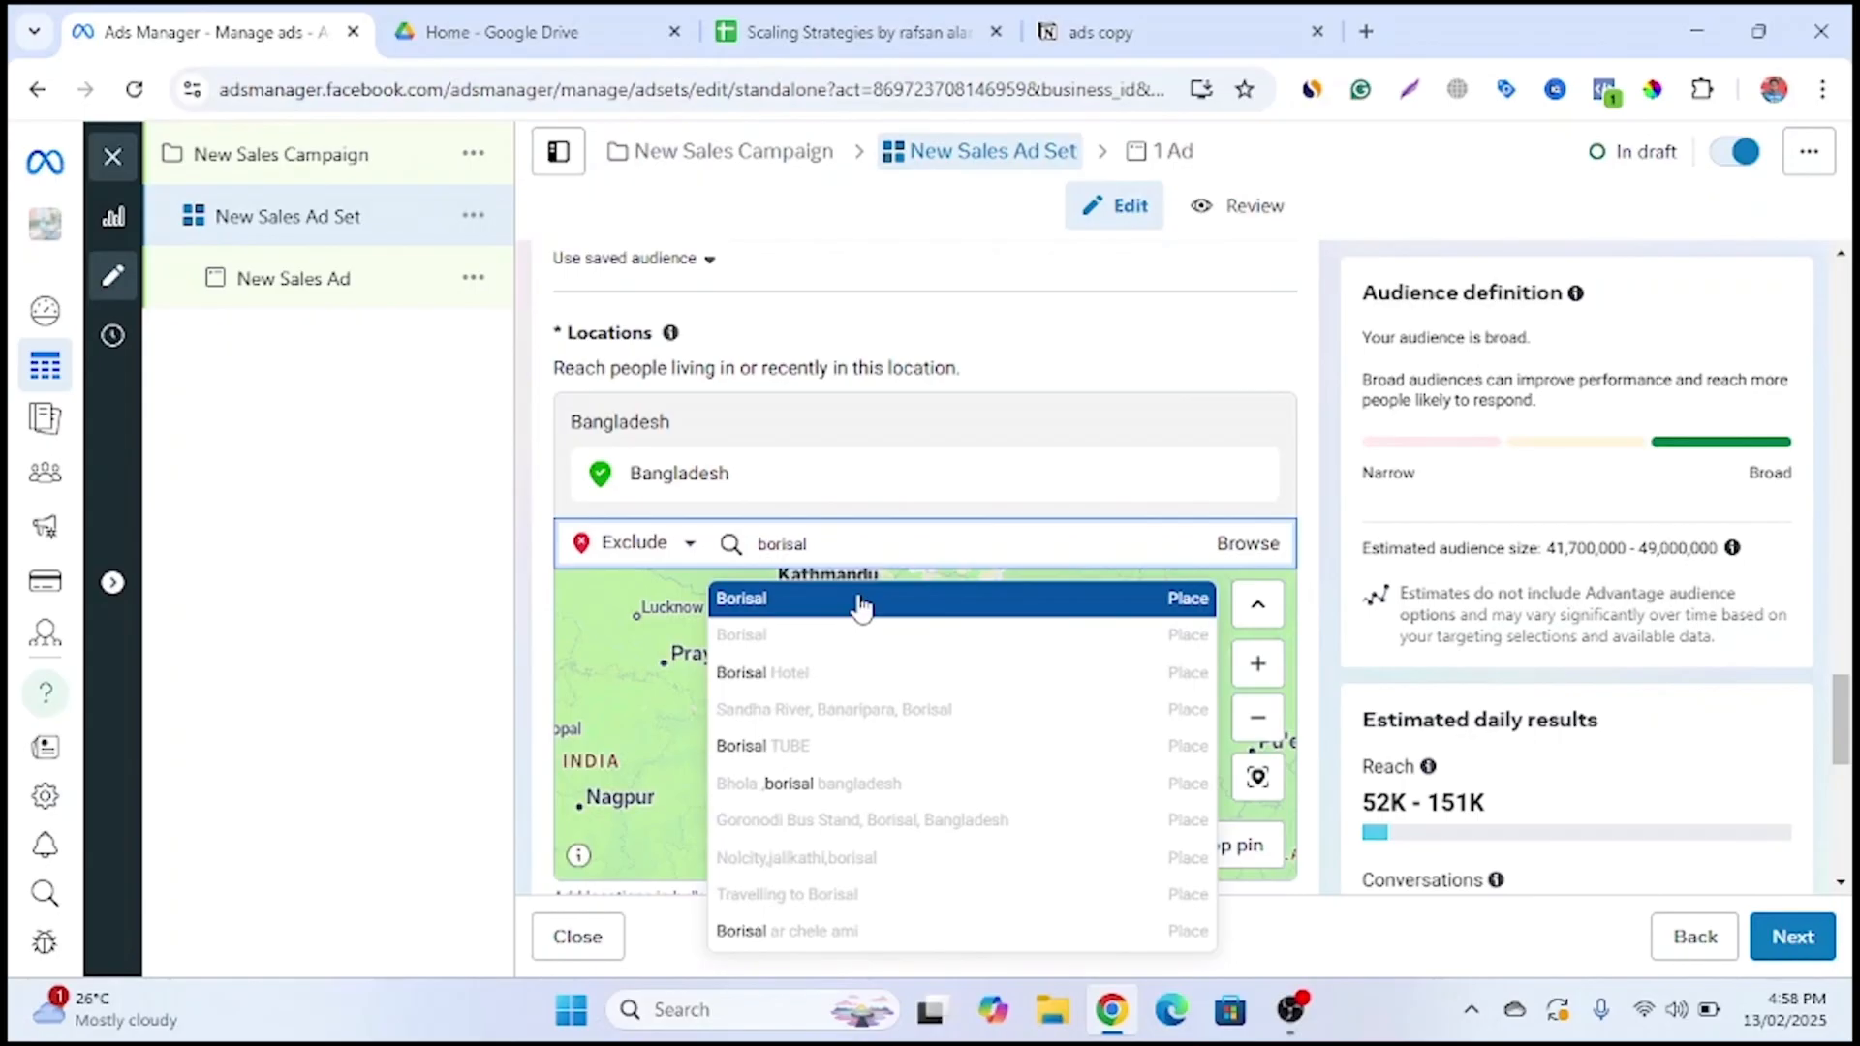
left_click(981, 599)
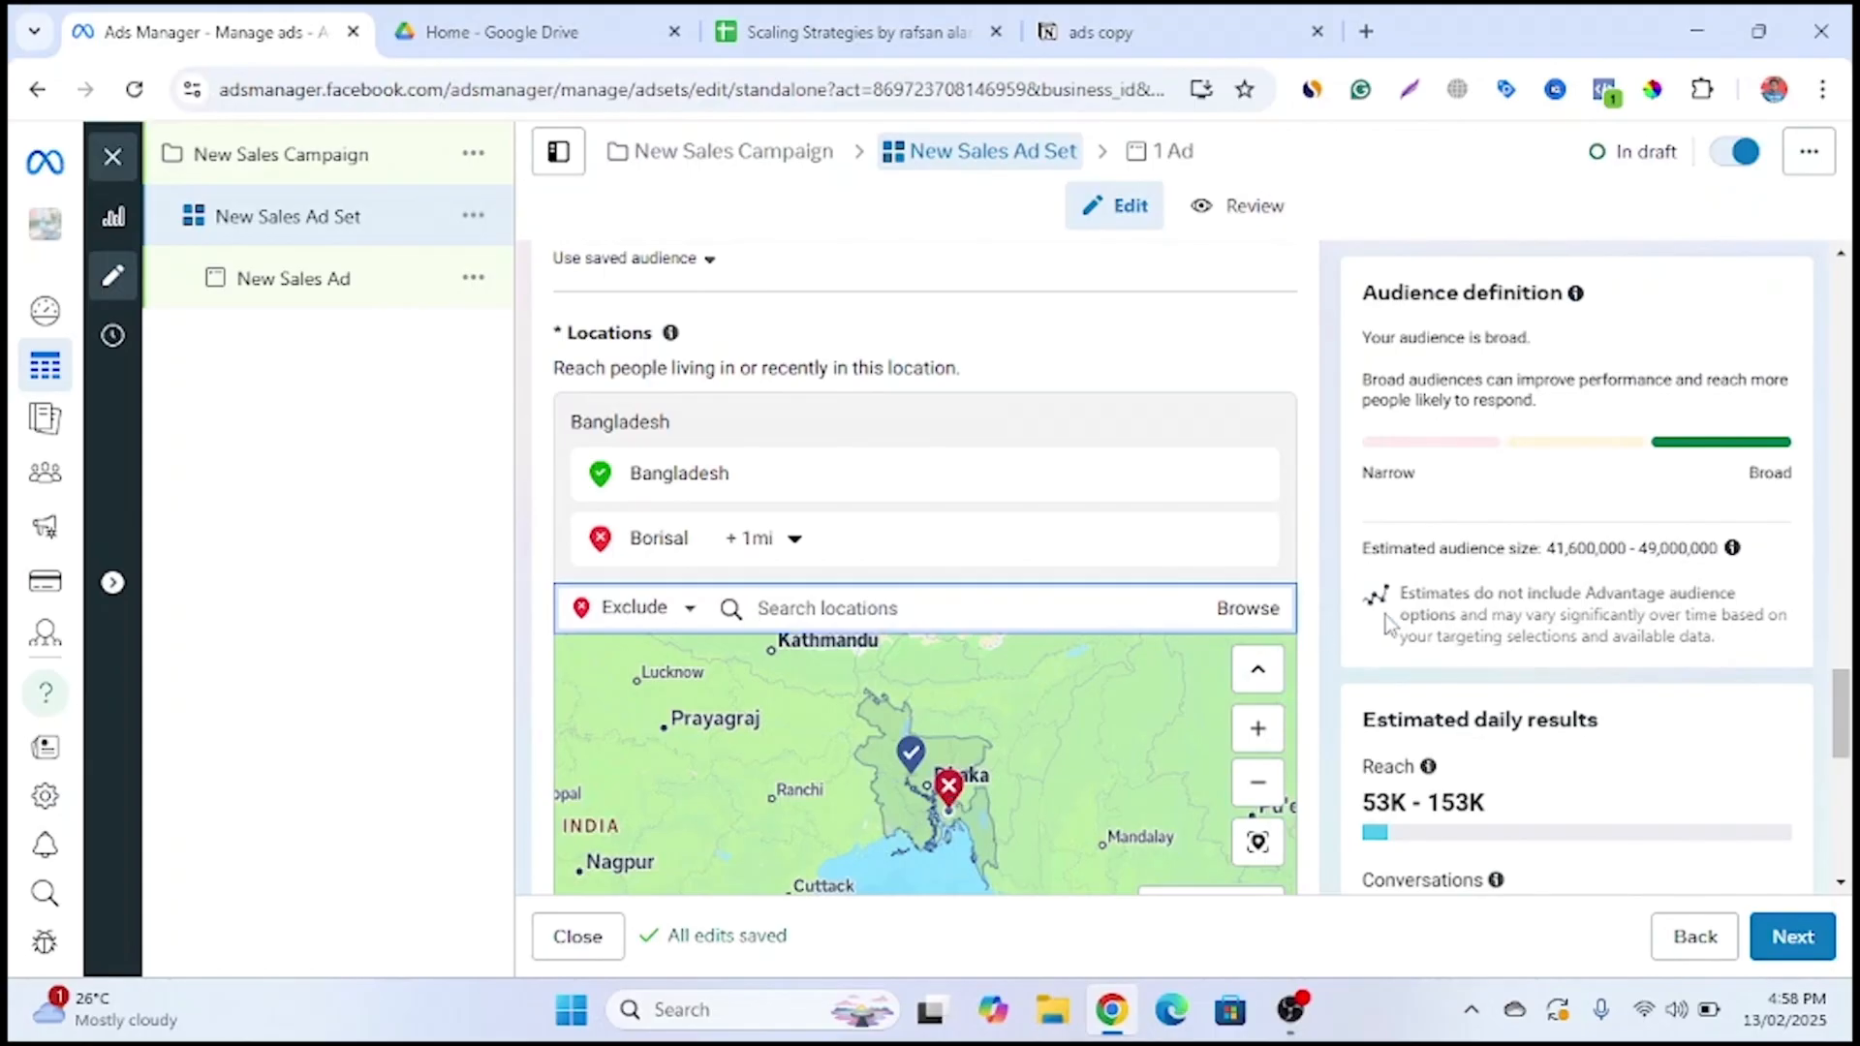
Show more audience control options and check which existing custom audiences are available for exclusion
scroll(1326, 644, "down", 3)
scroll(1325, 644, "down", 2)
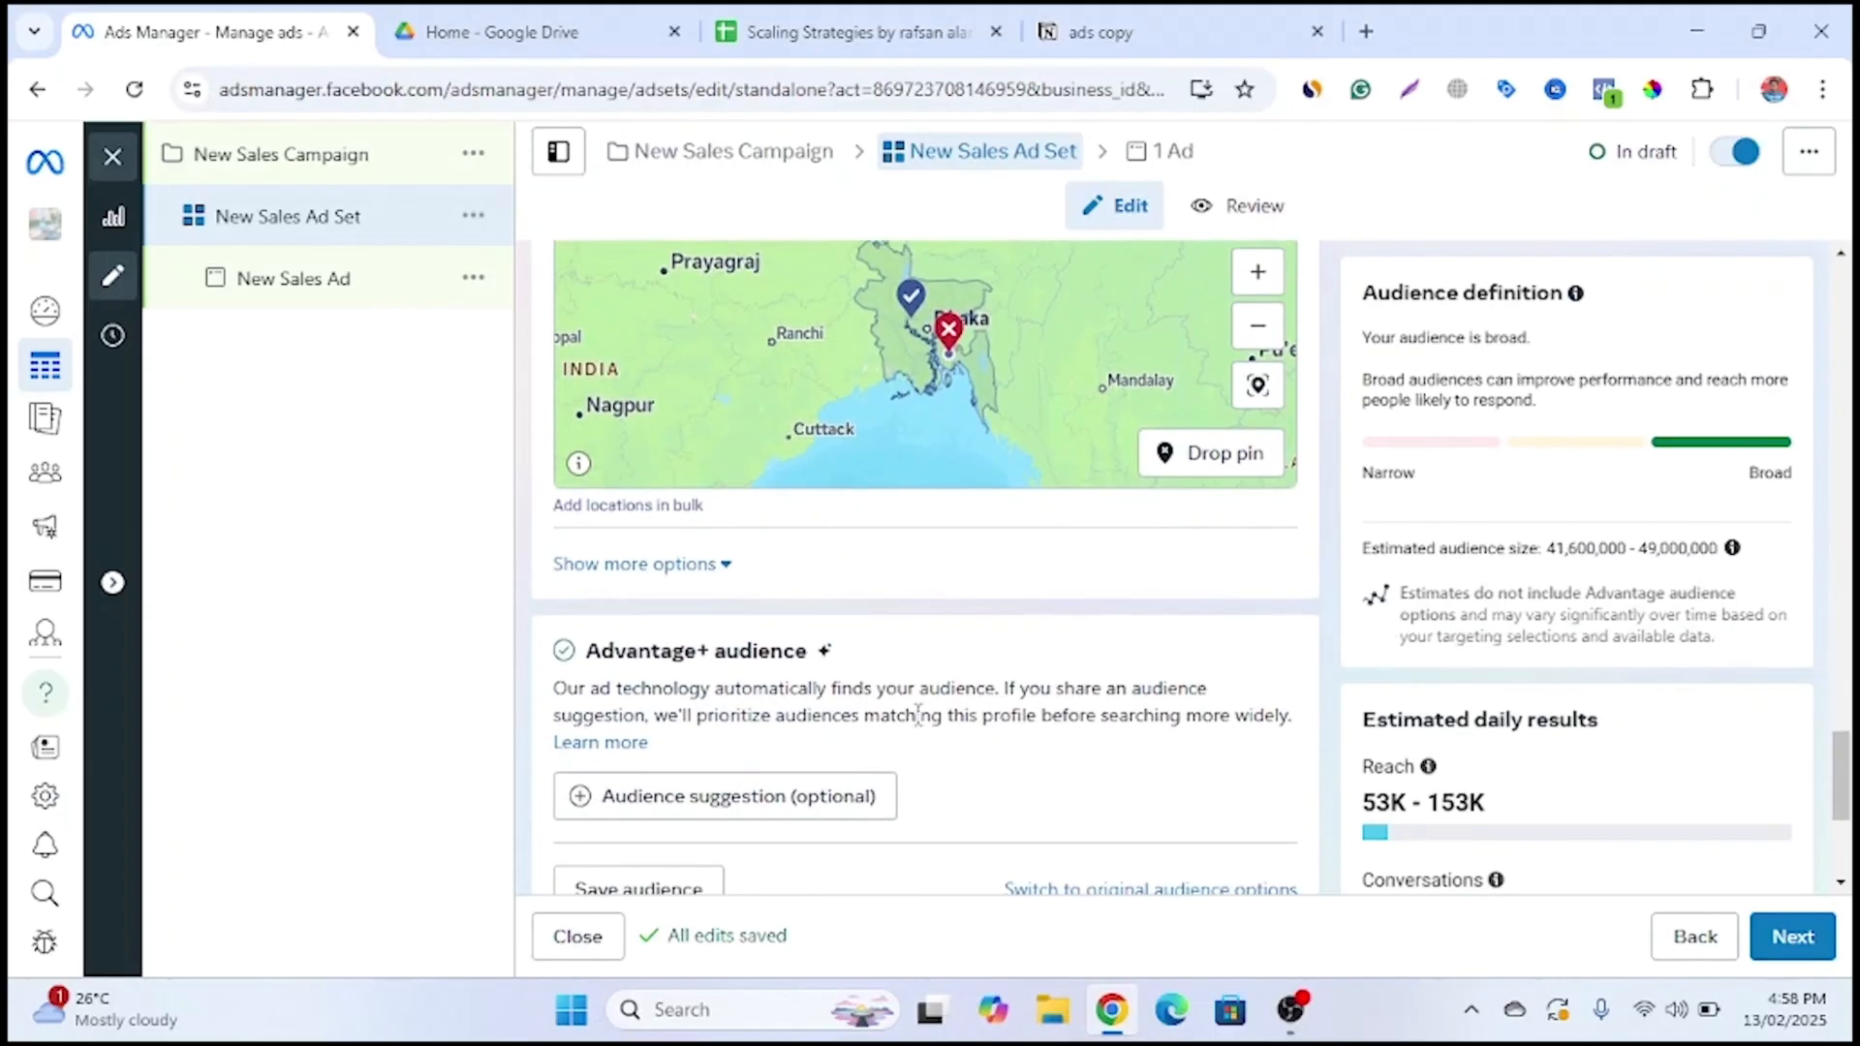
left_click(641, 566)
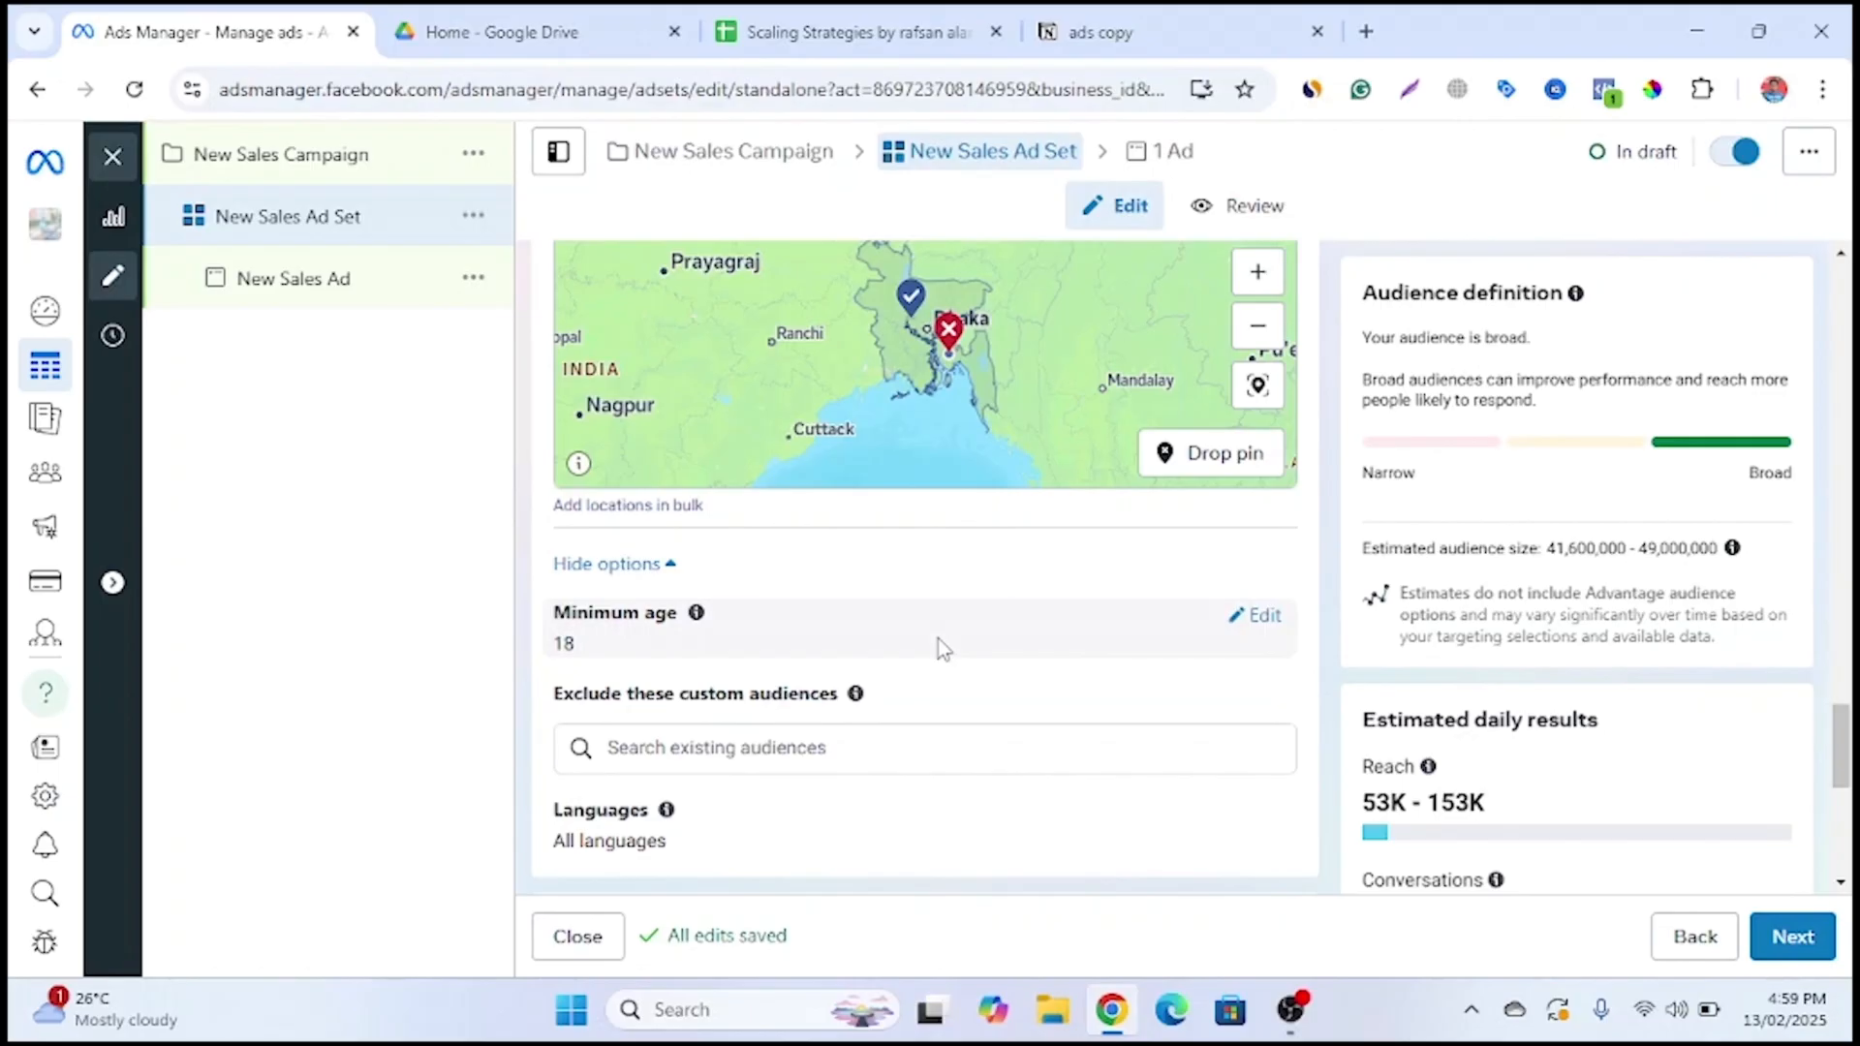
left_click(697, 748)
scroll(698, 749, "down", 1)
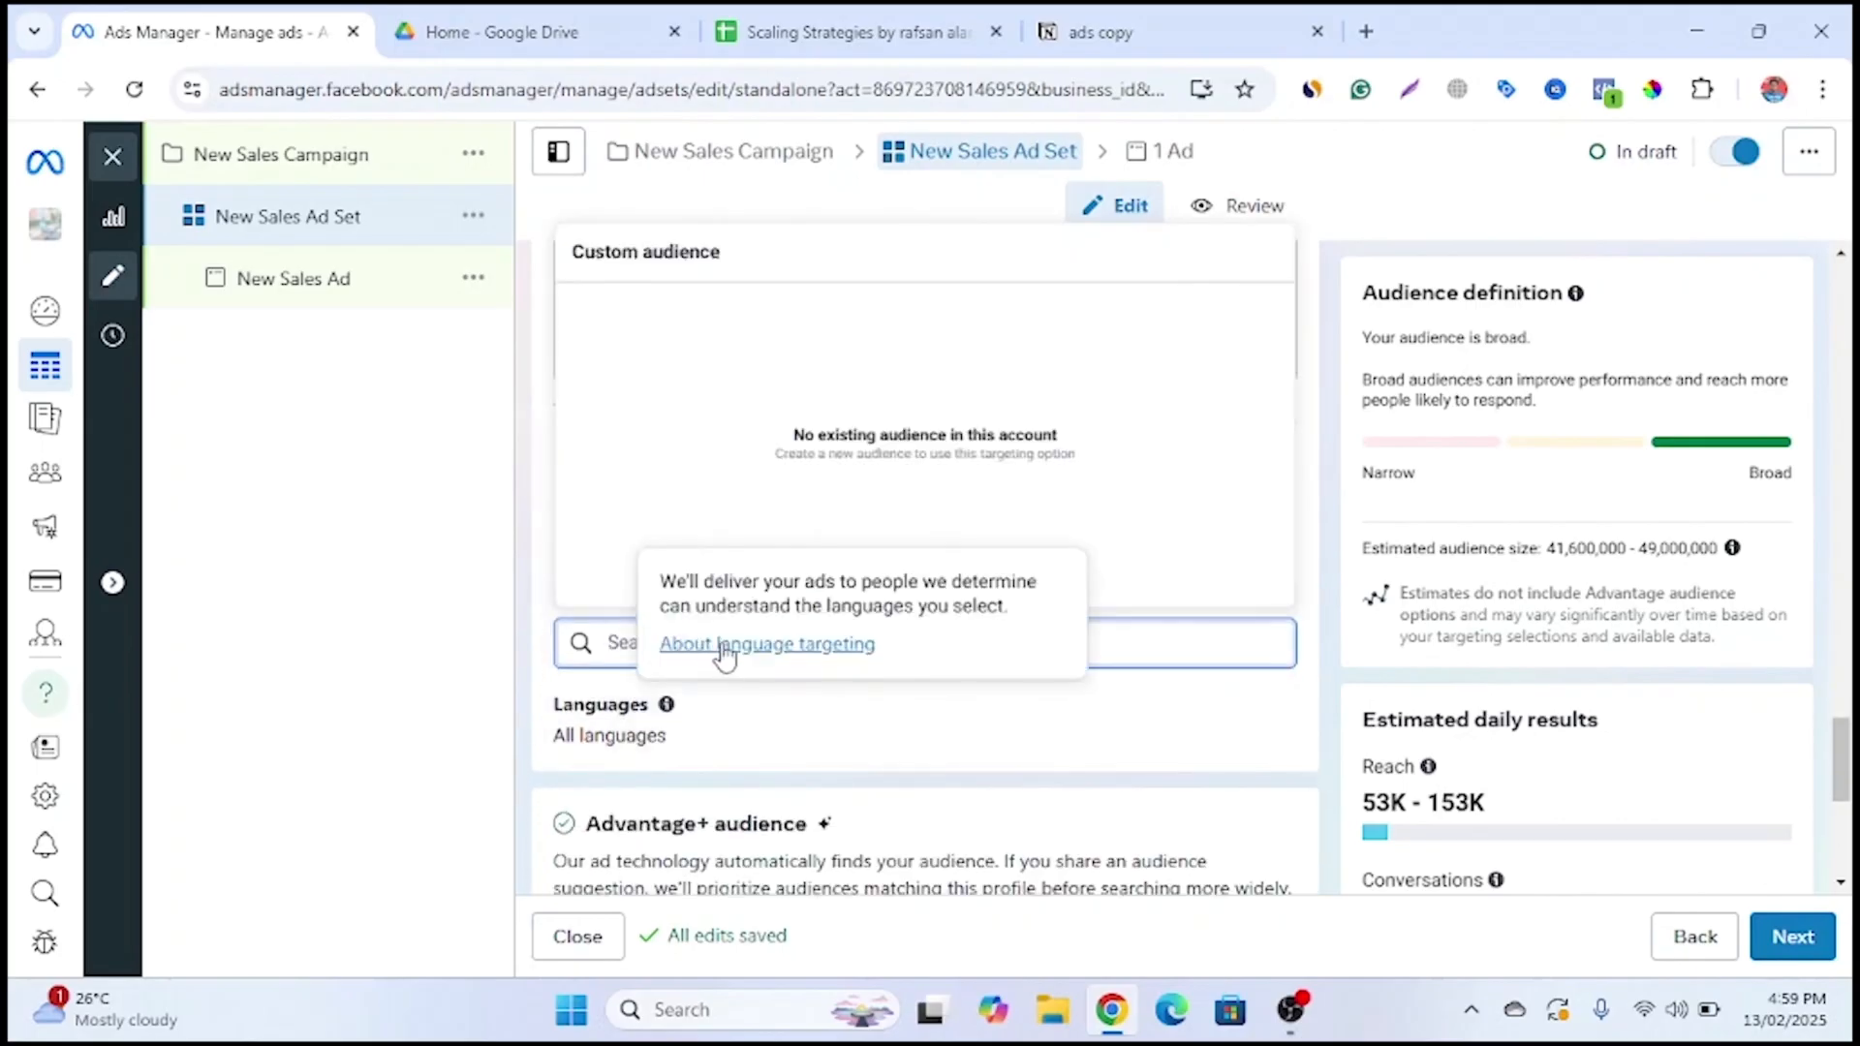
left_click(482, 556)
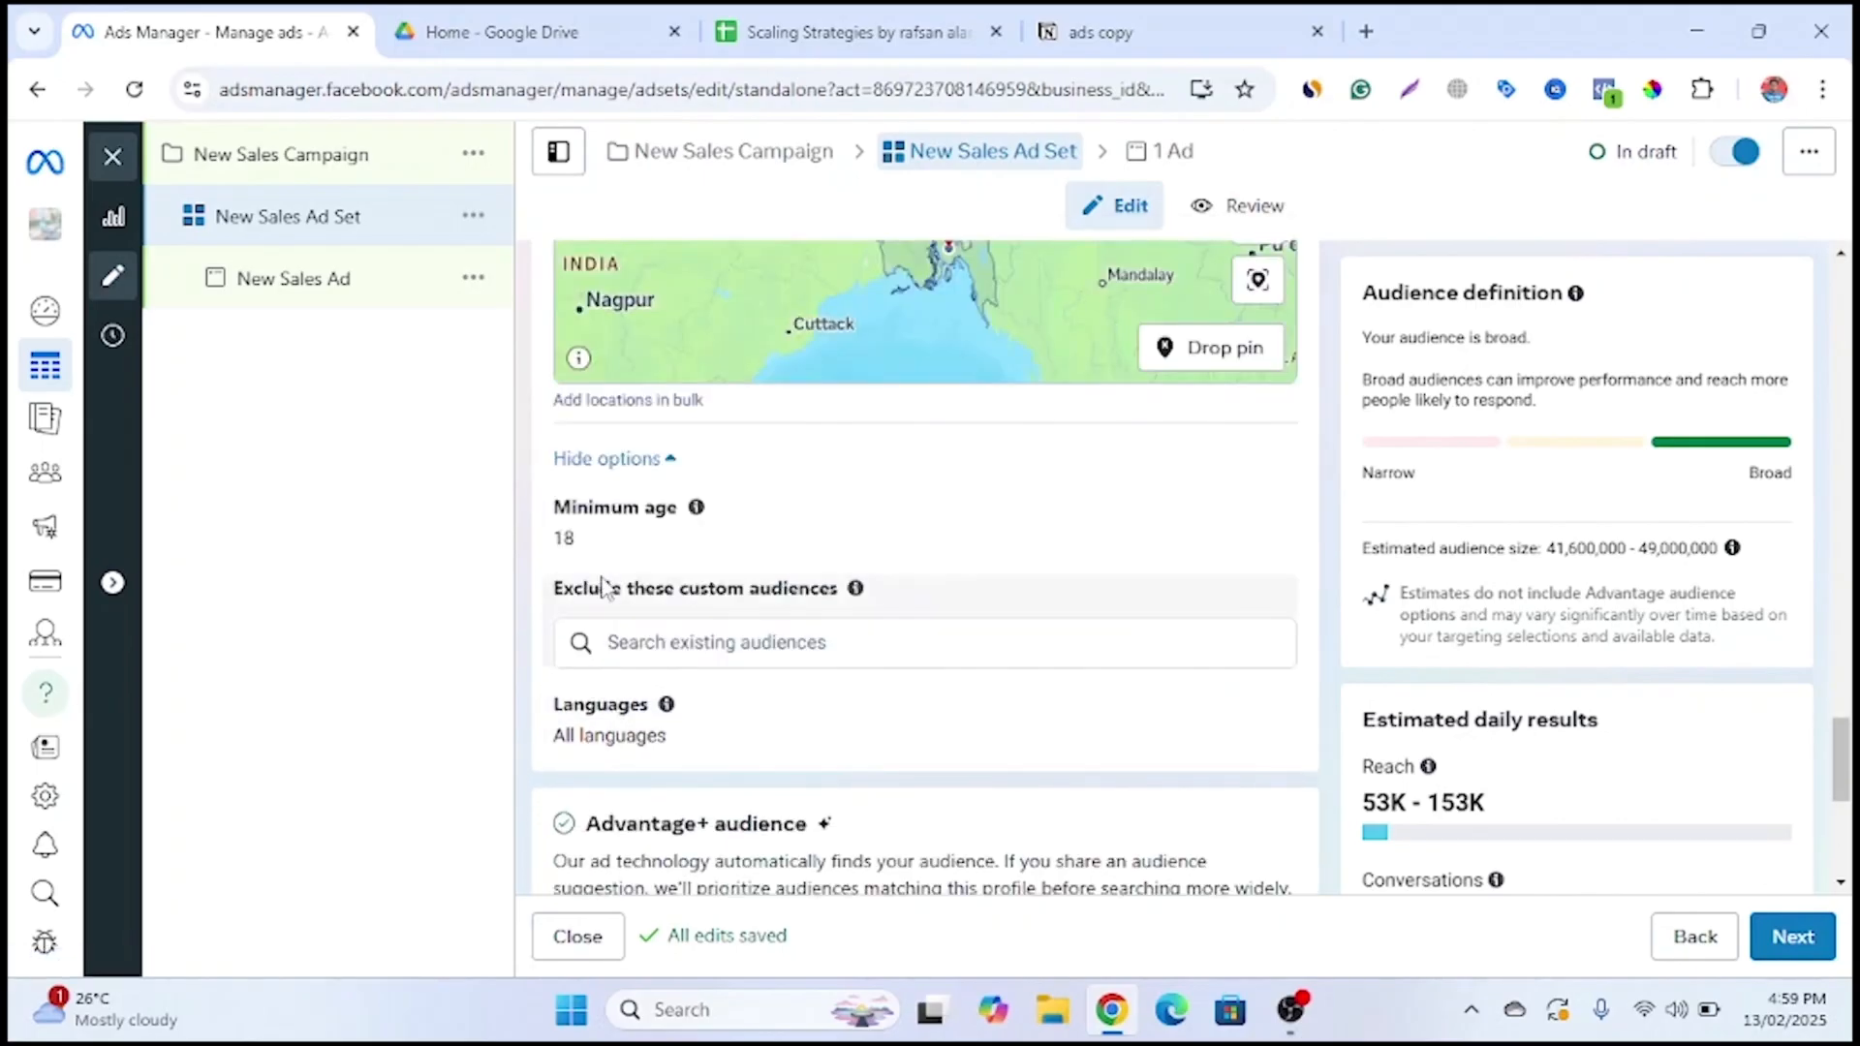
left_click(697, 642)
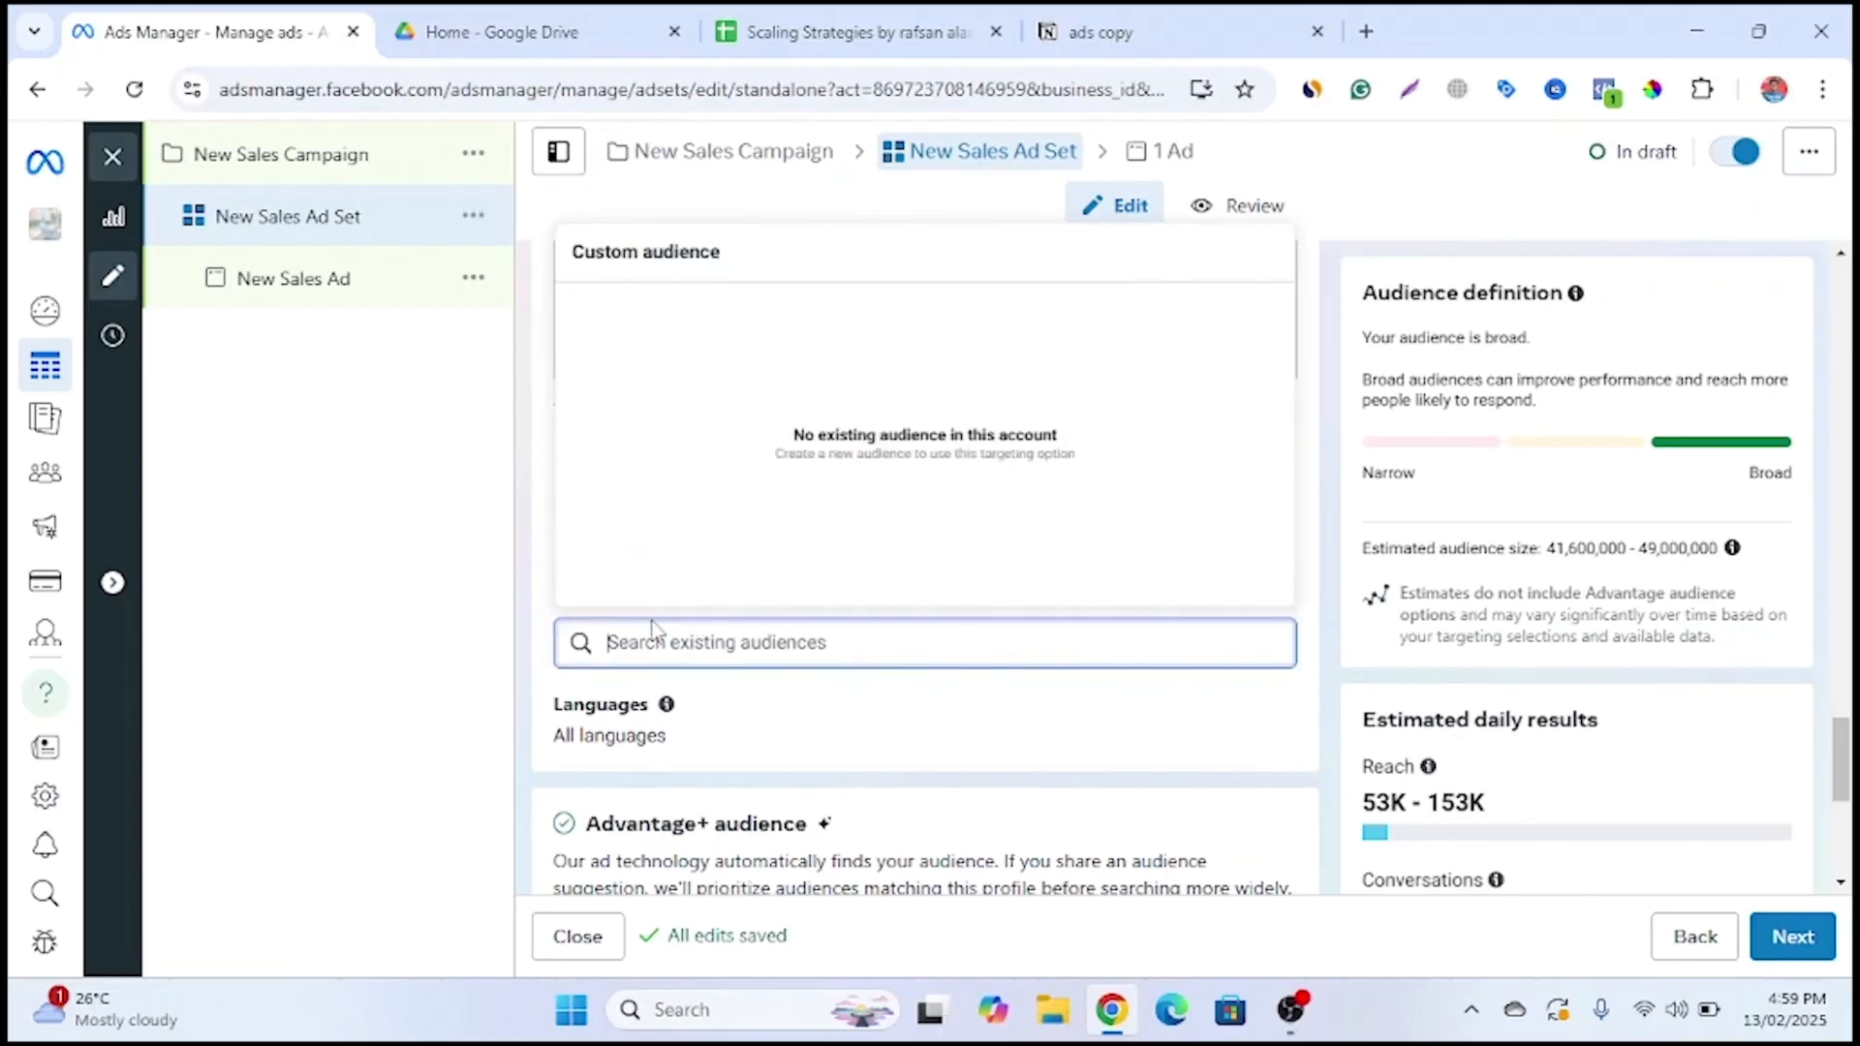
left_click(435, 654)
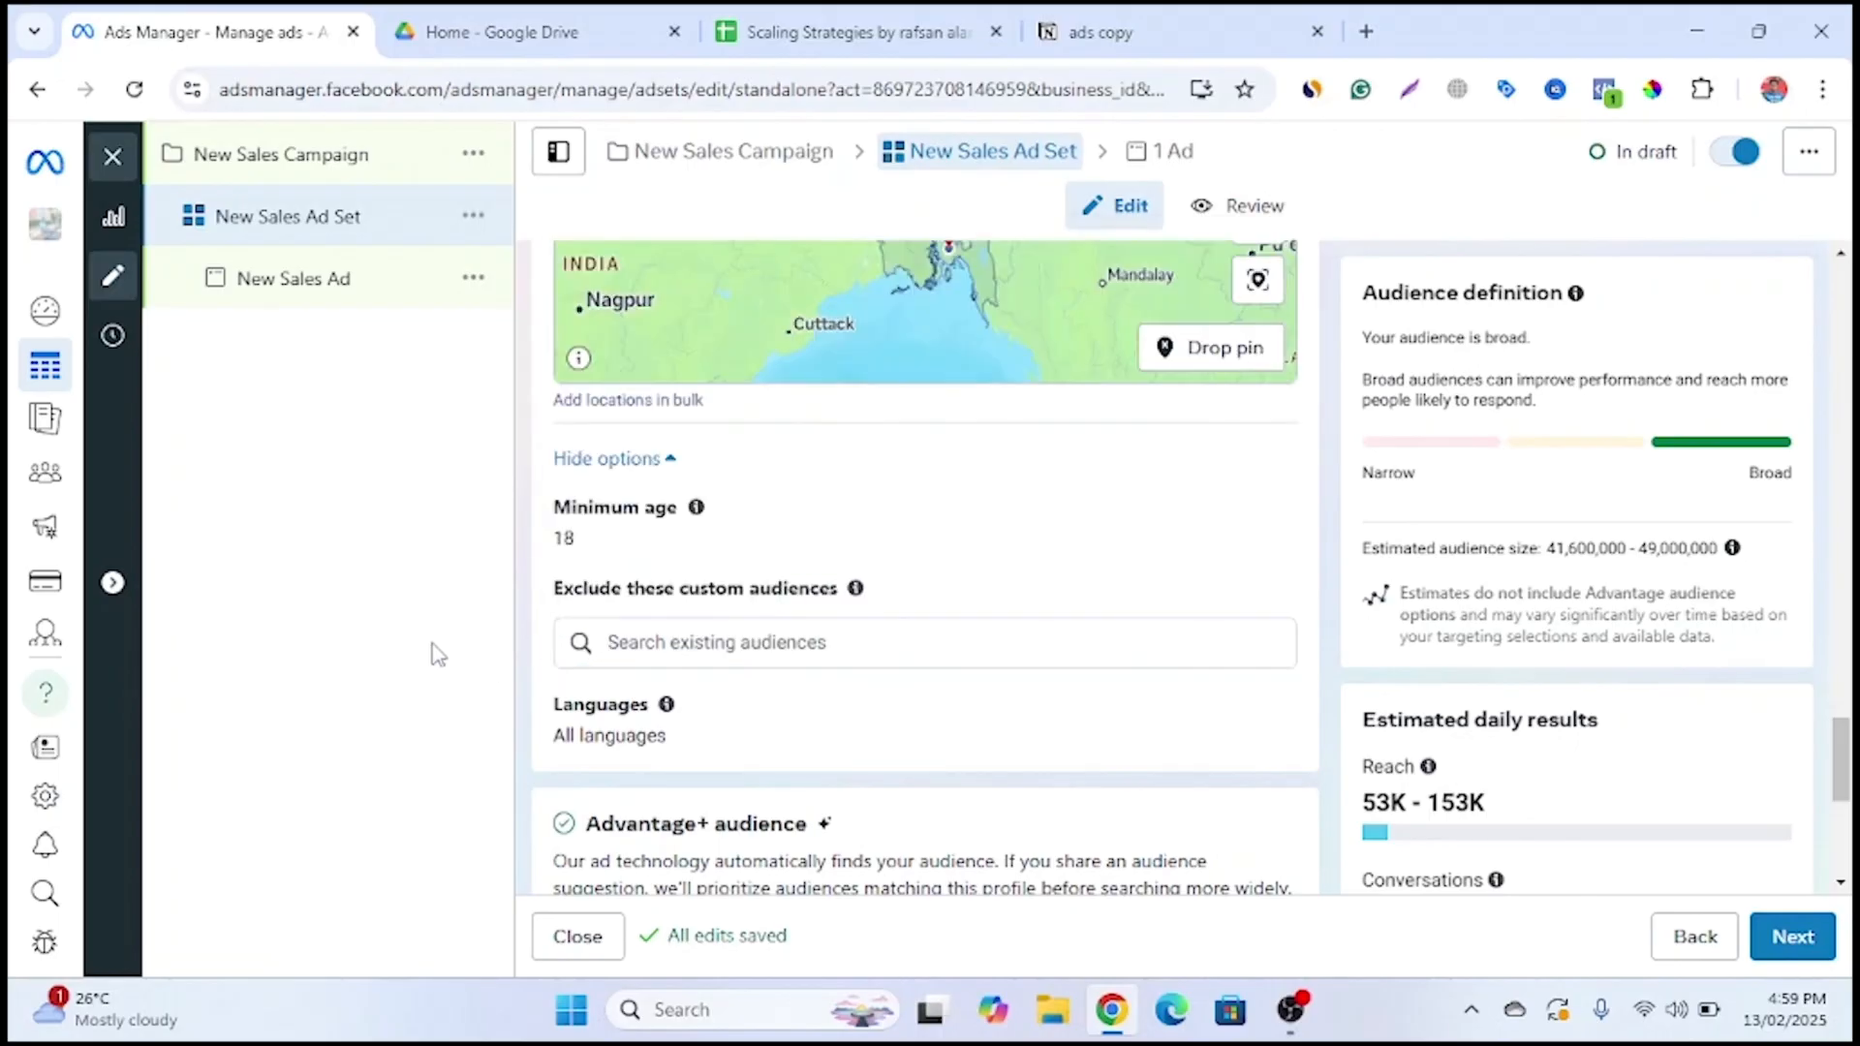
left_click(720, 639)
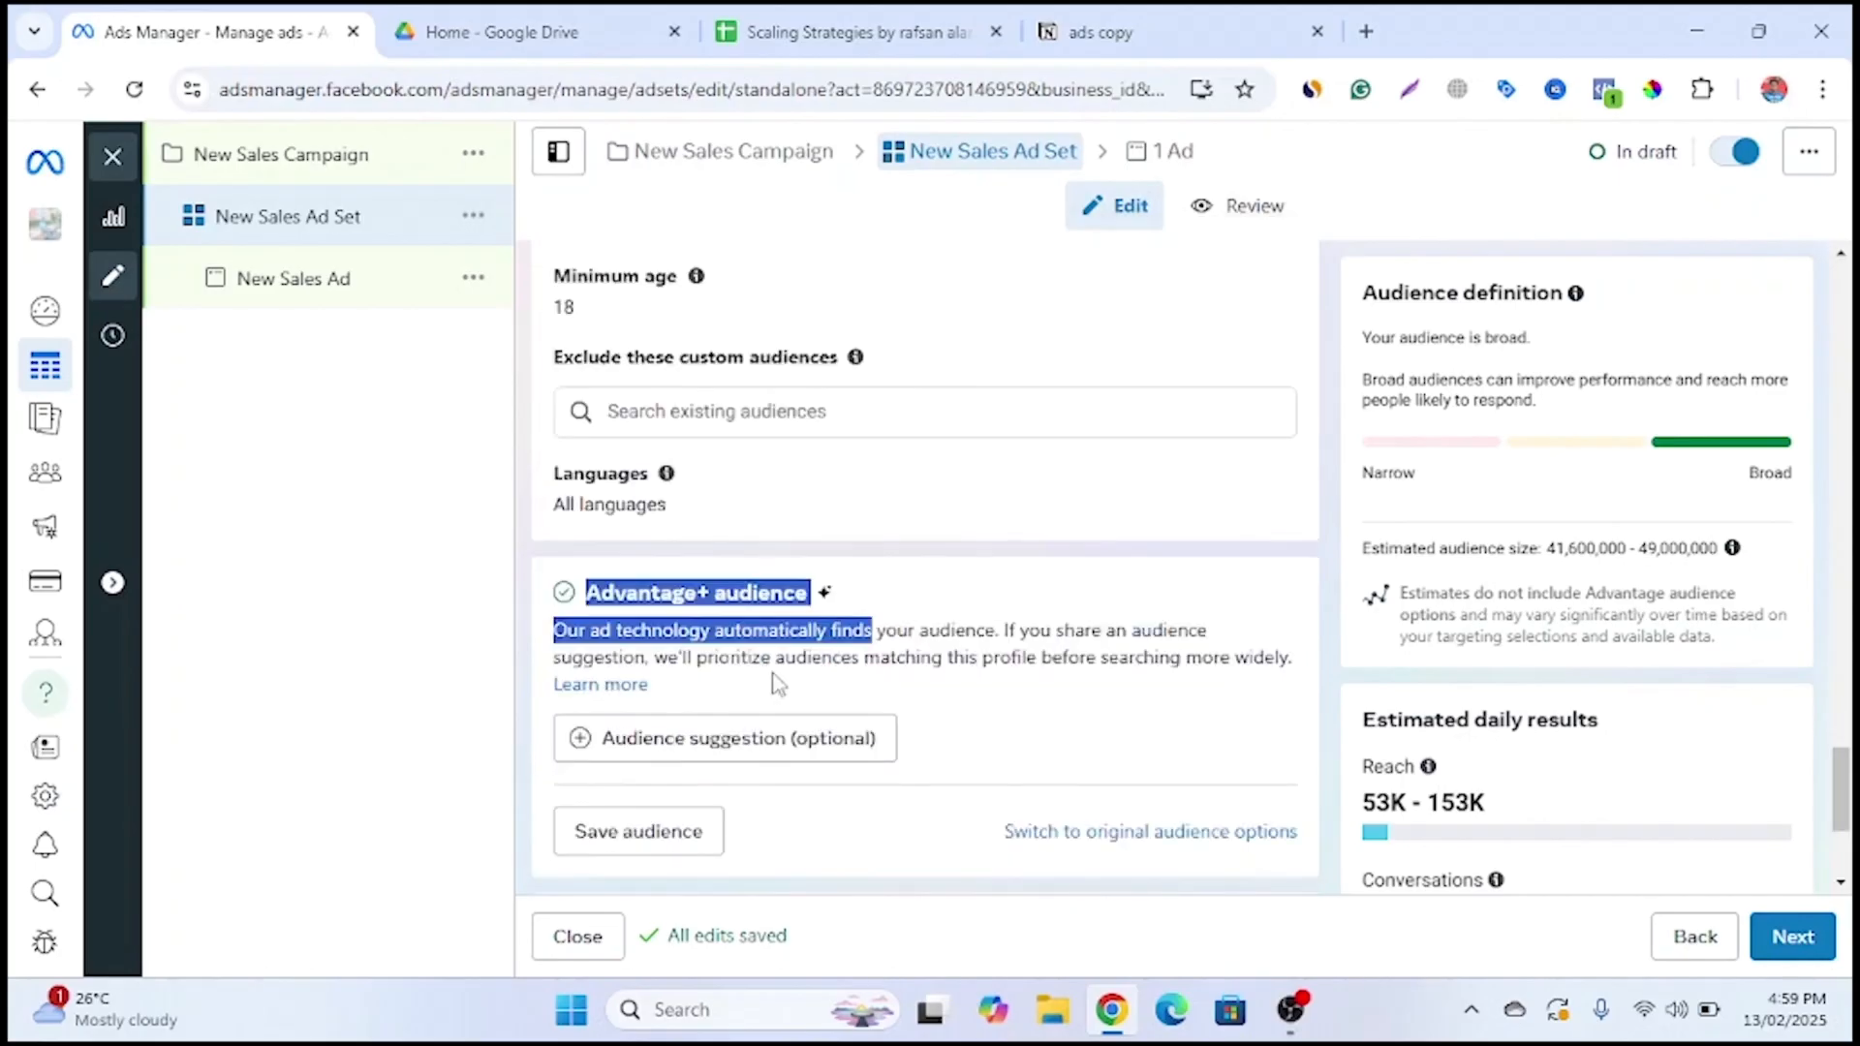
Read the Advantage+ audience description, its optional audience suggestion and the choice to switch to original audience options
left_click(590, 627)
left_click_drag(567, 593, 826, 630)
left_click(830, 617)
scroll(829, 617, "down", 1)
left_click_drag(613, 543, 833, 547)
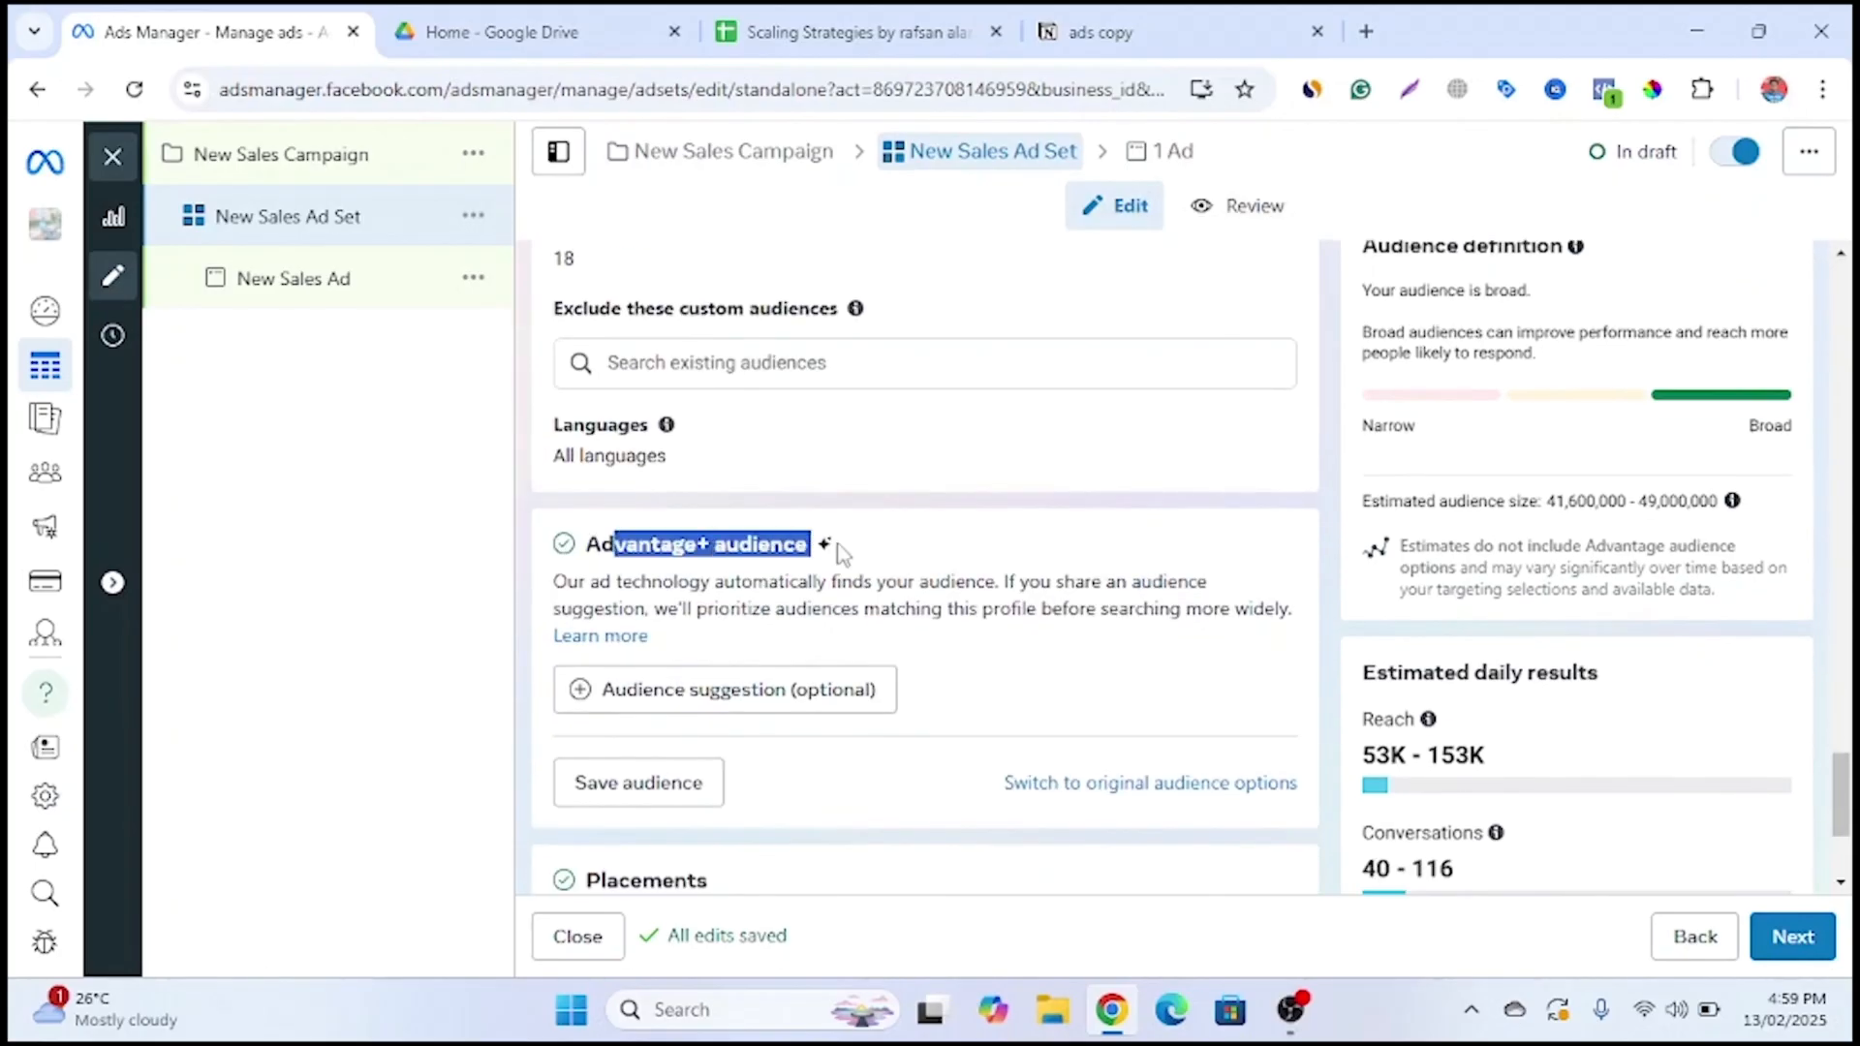
left_click(833, 547)
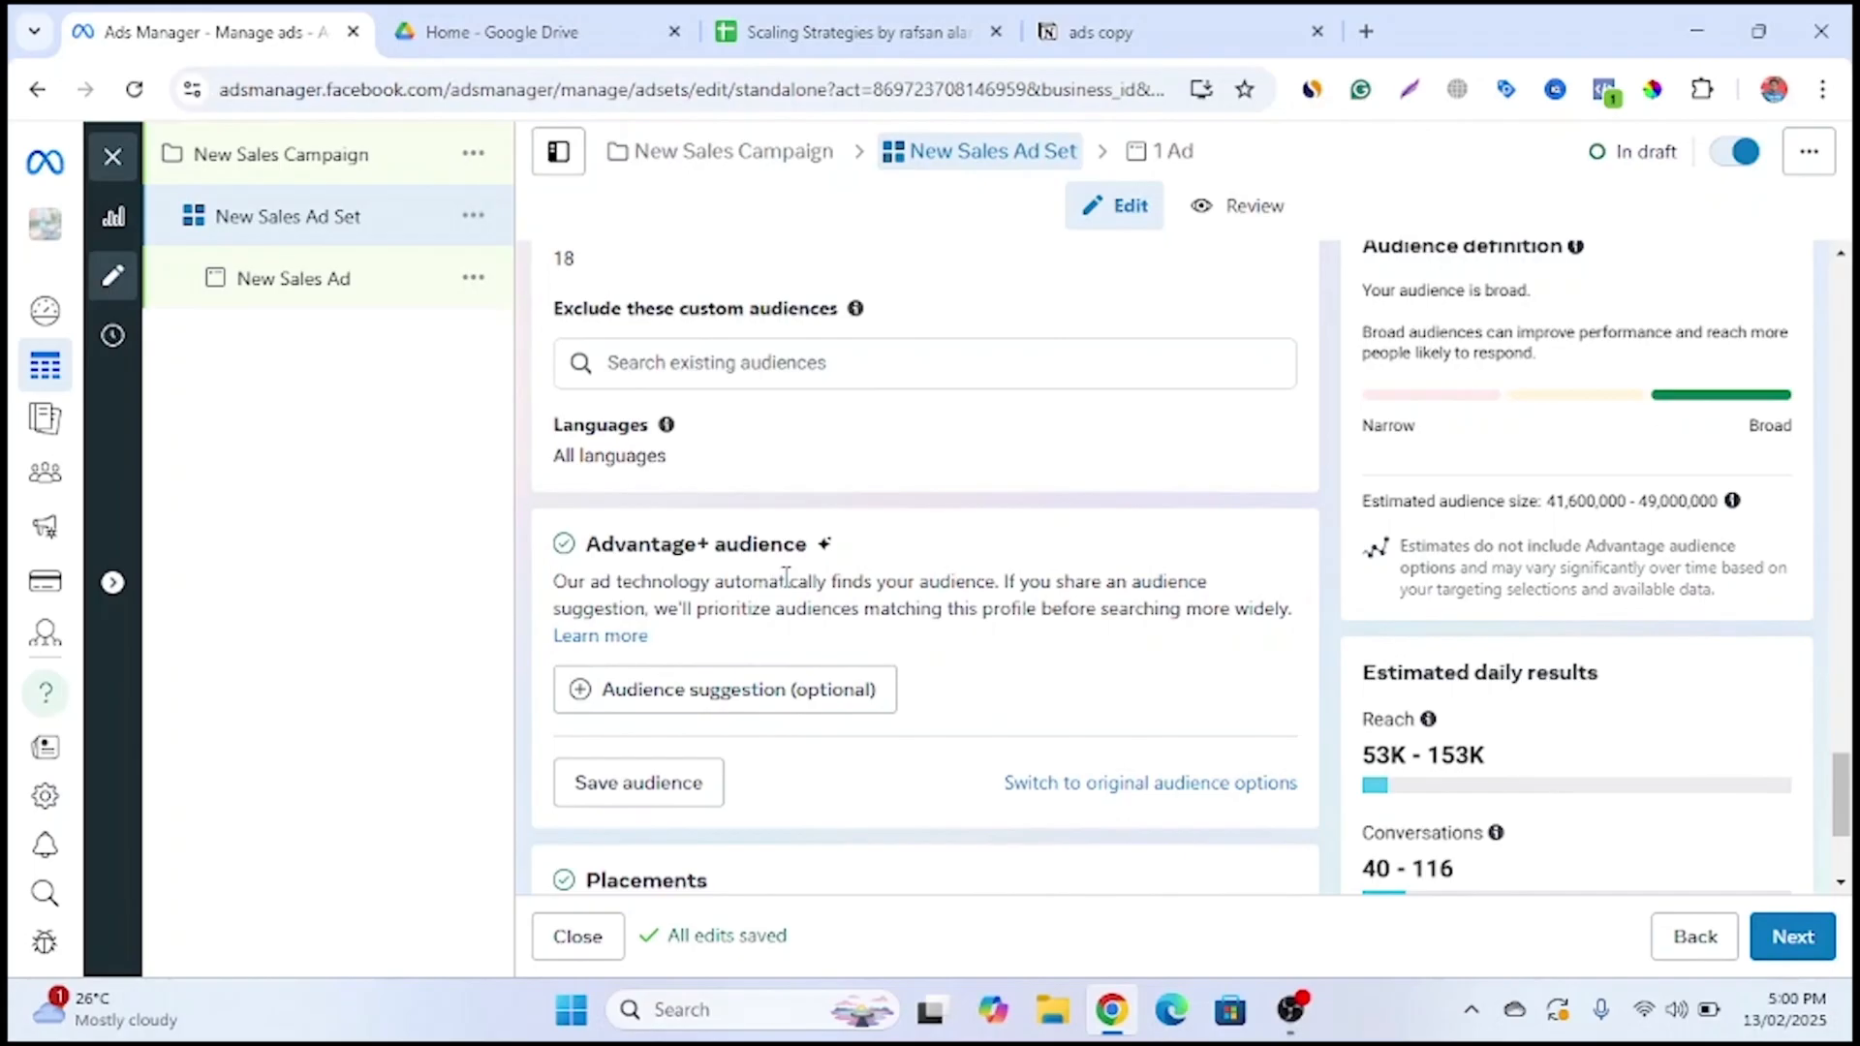
mouse_move(744, 707)
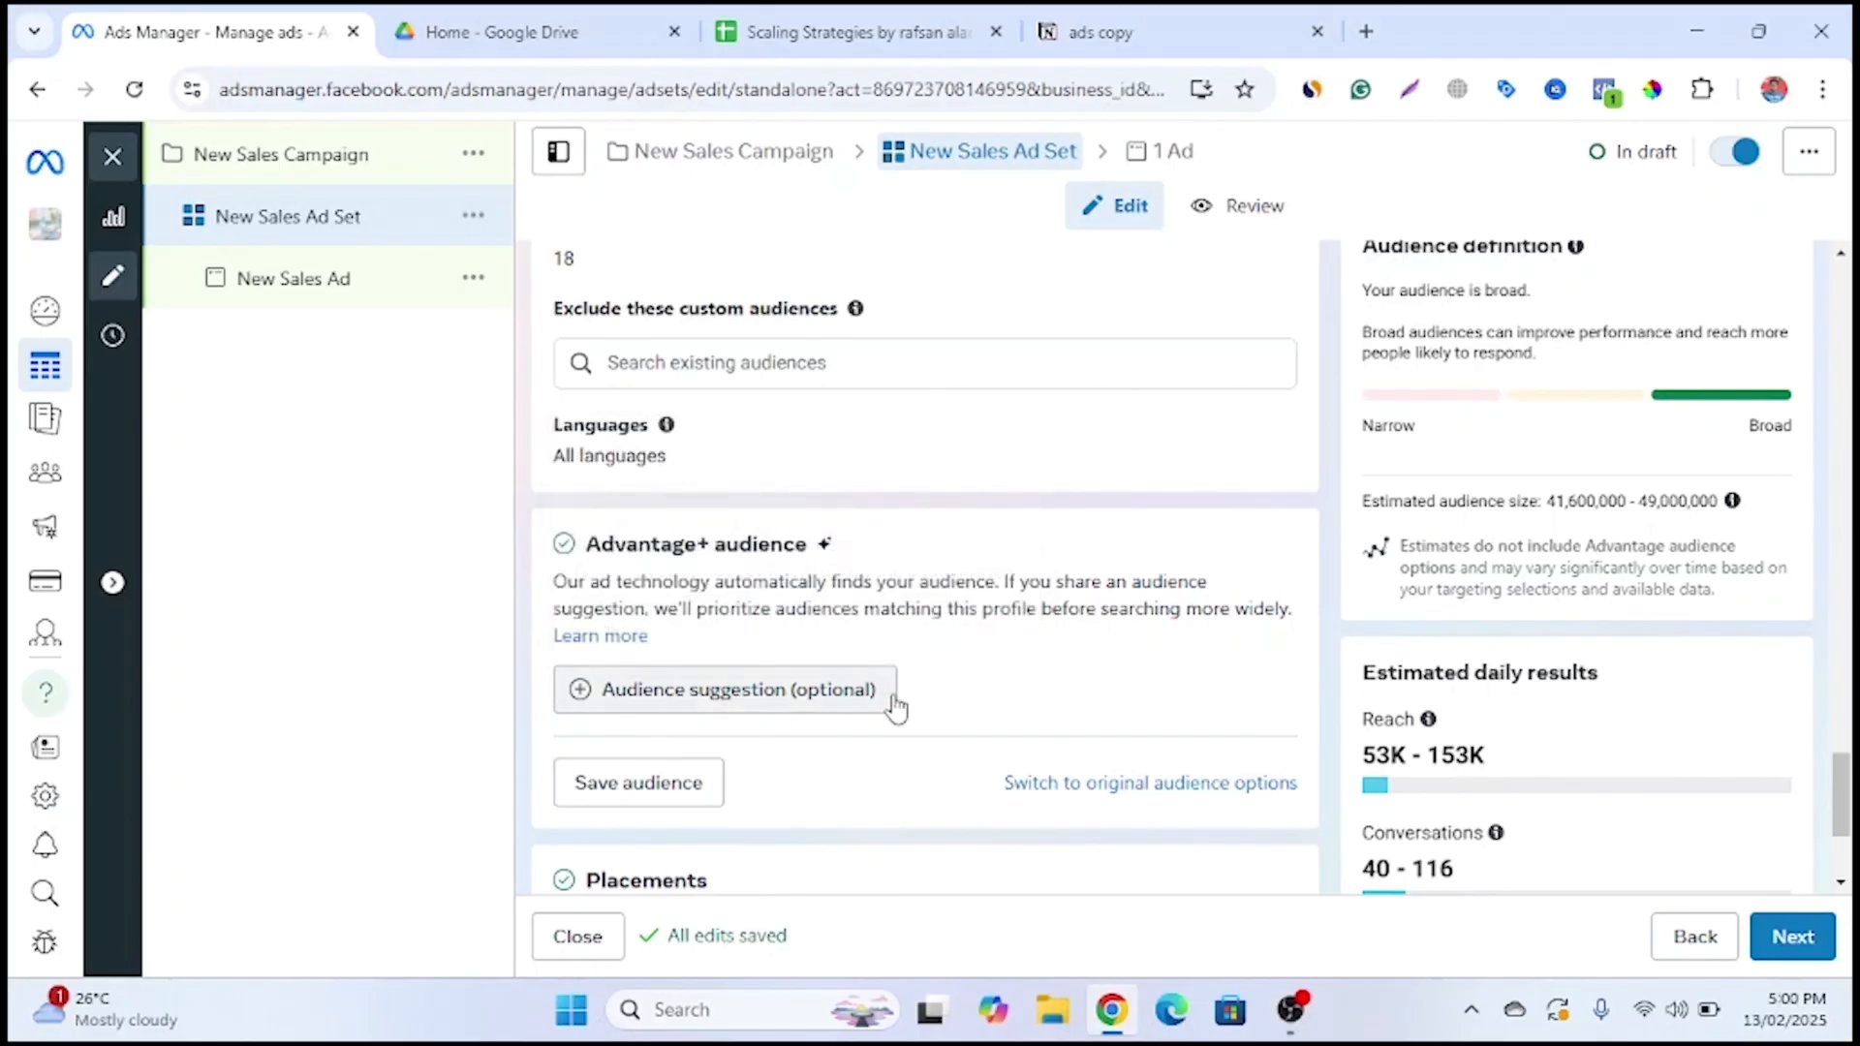
mouse_move(662, 593)
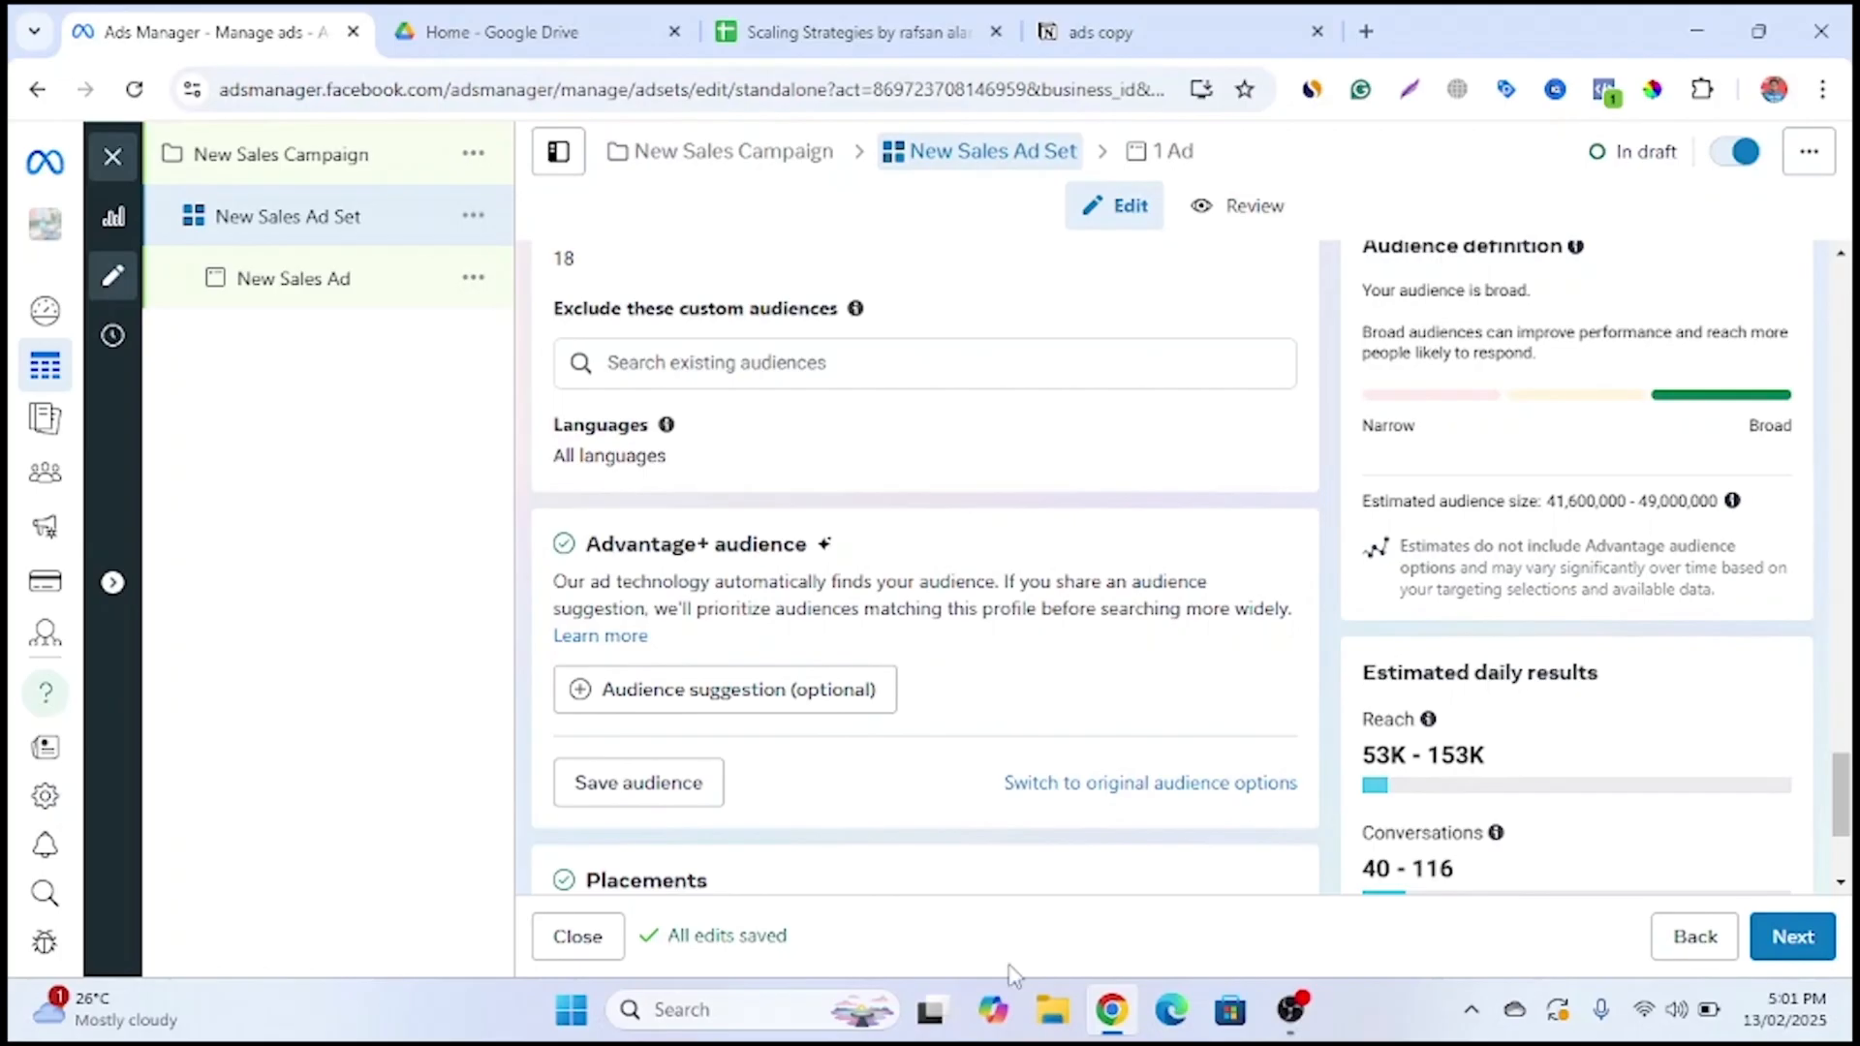
scroll(586, 484, "down", 1)
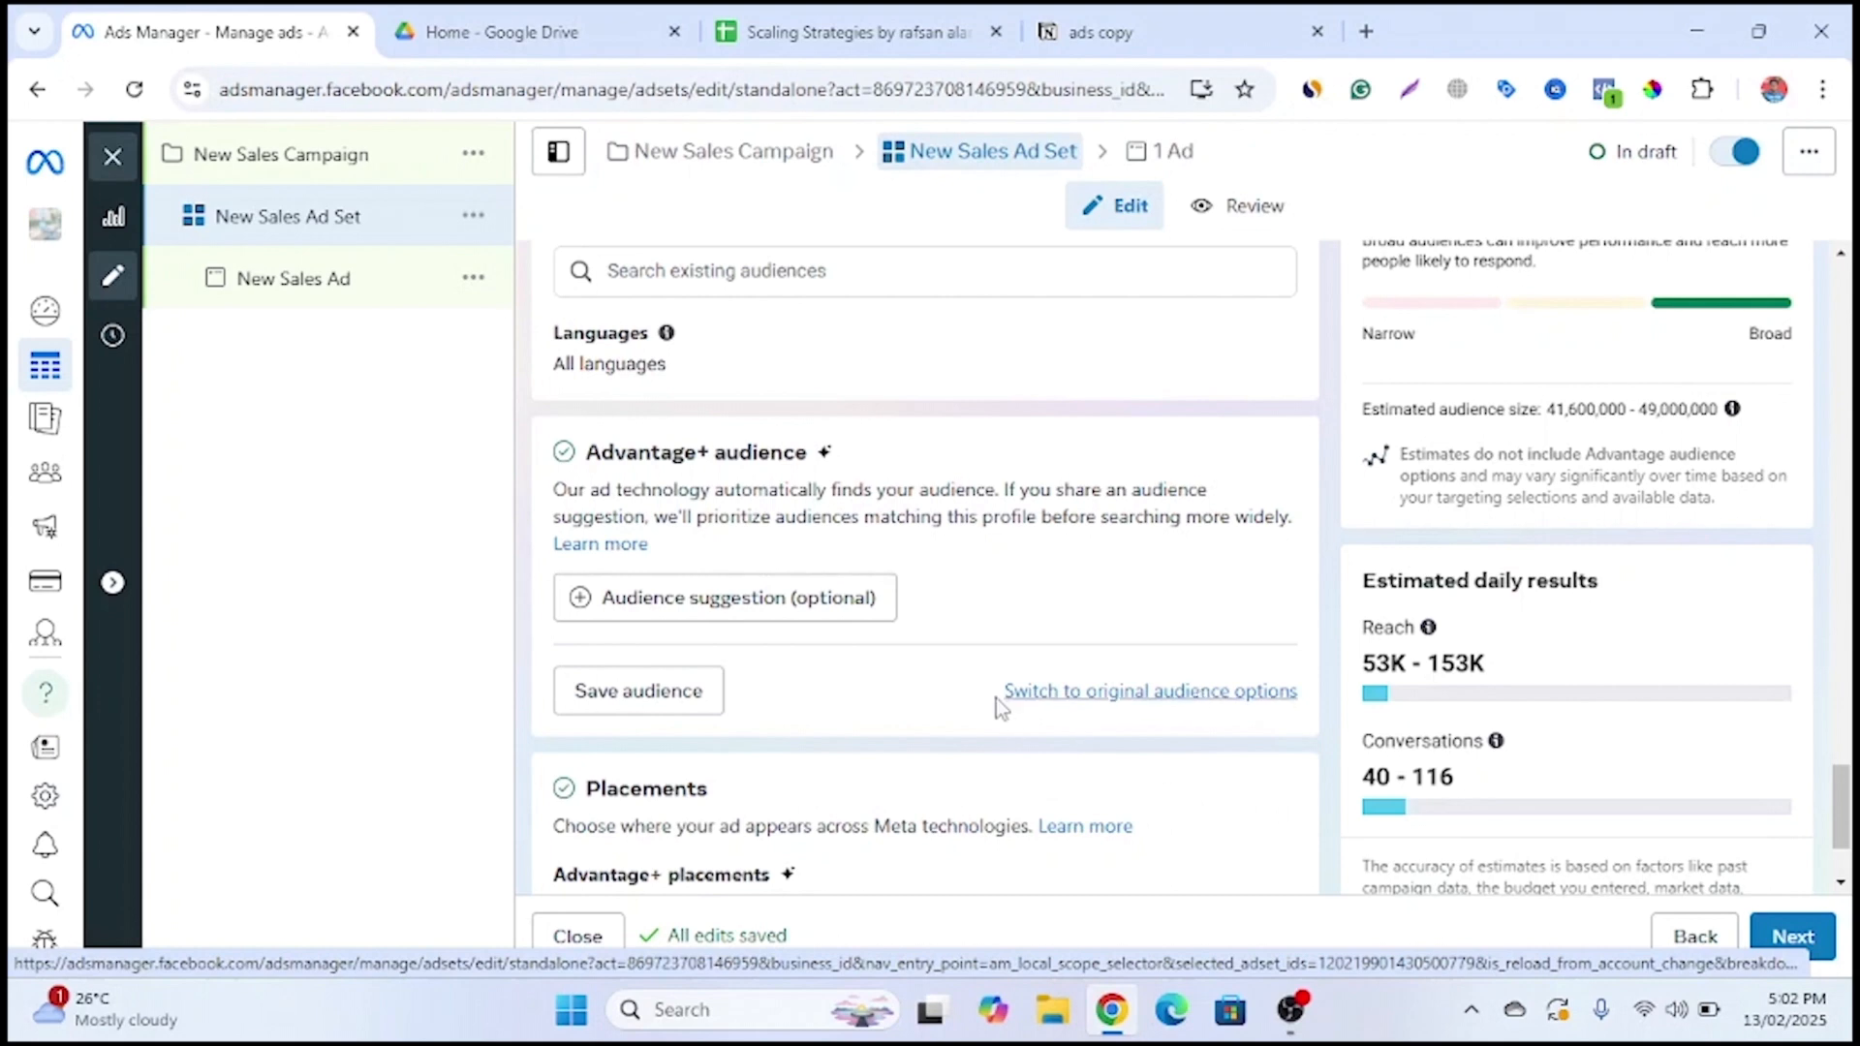
left_click_drag(977, 690, 1301, 726)
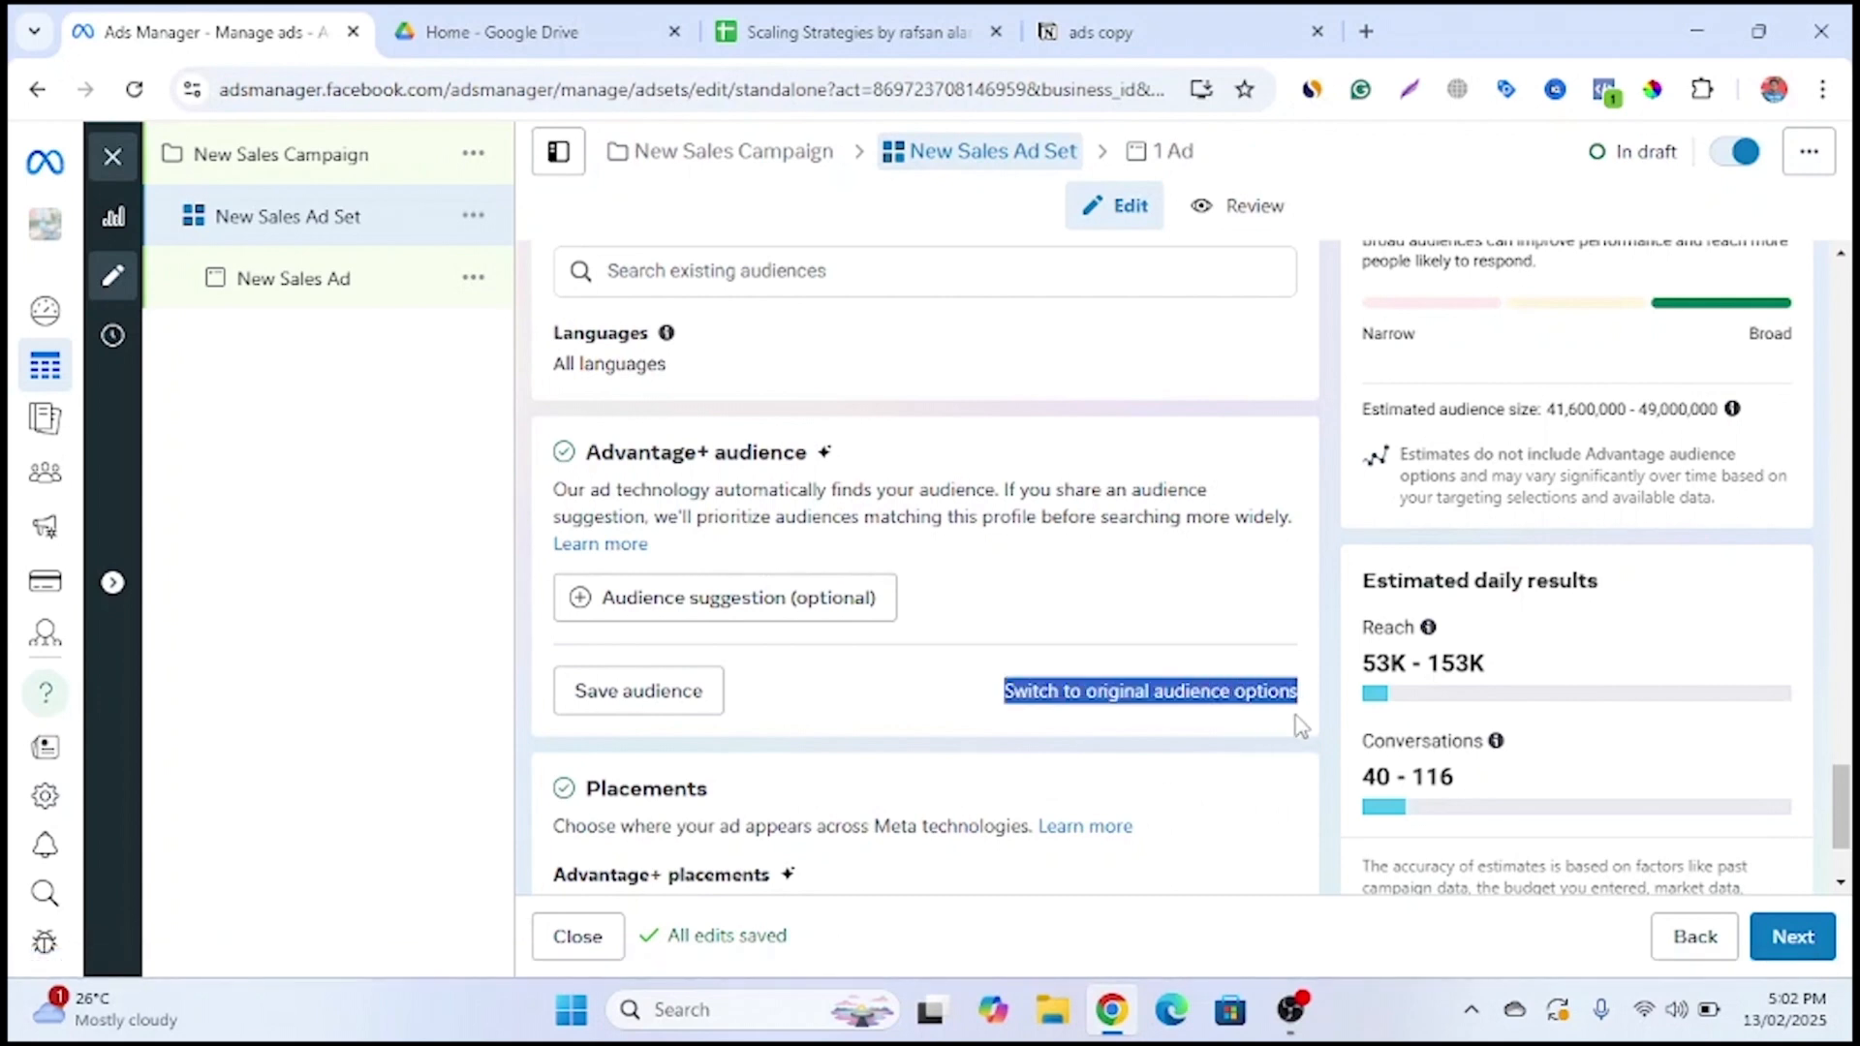
left_click(1302, 727)
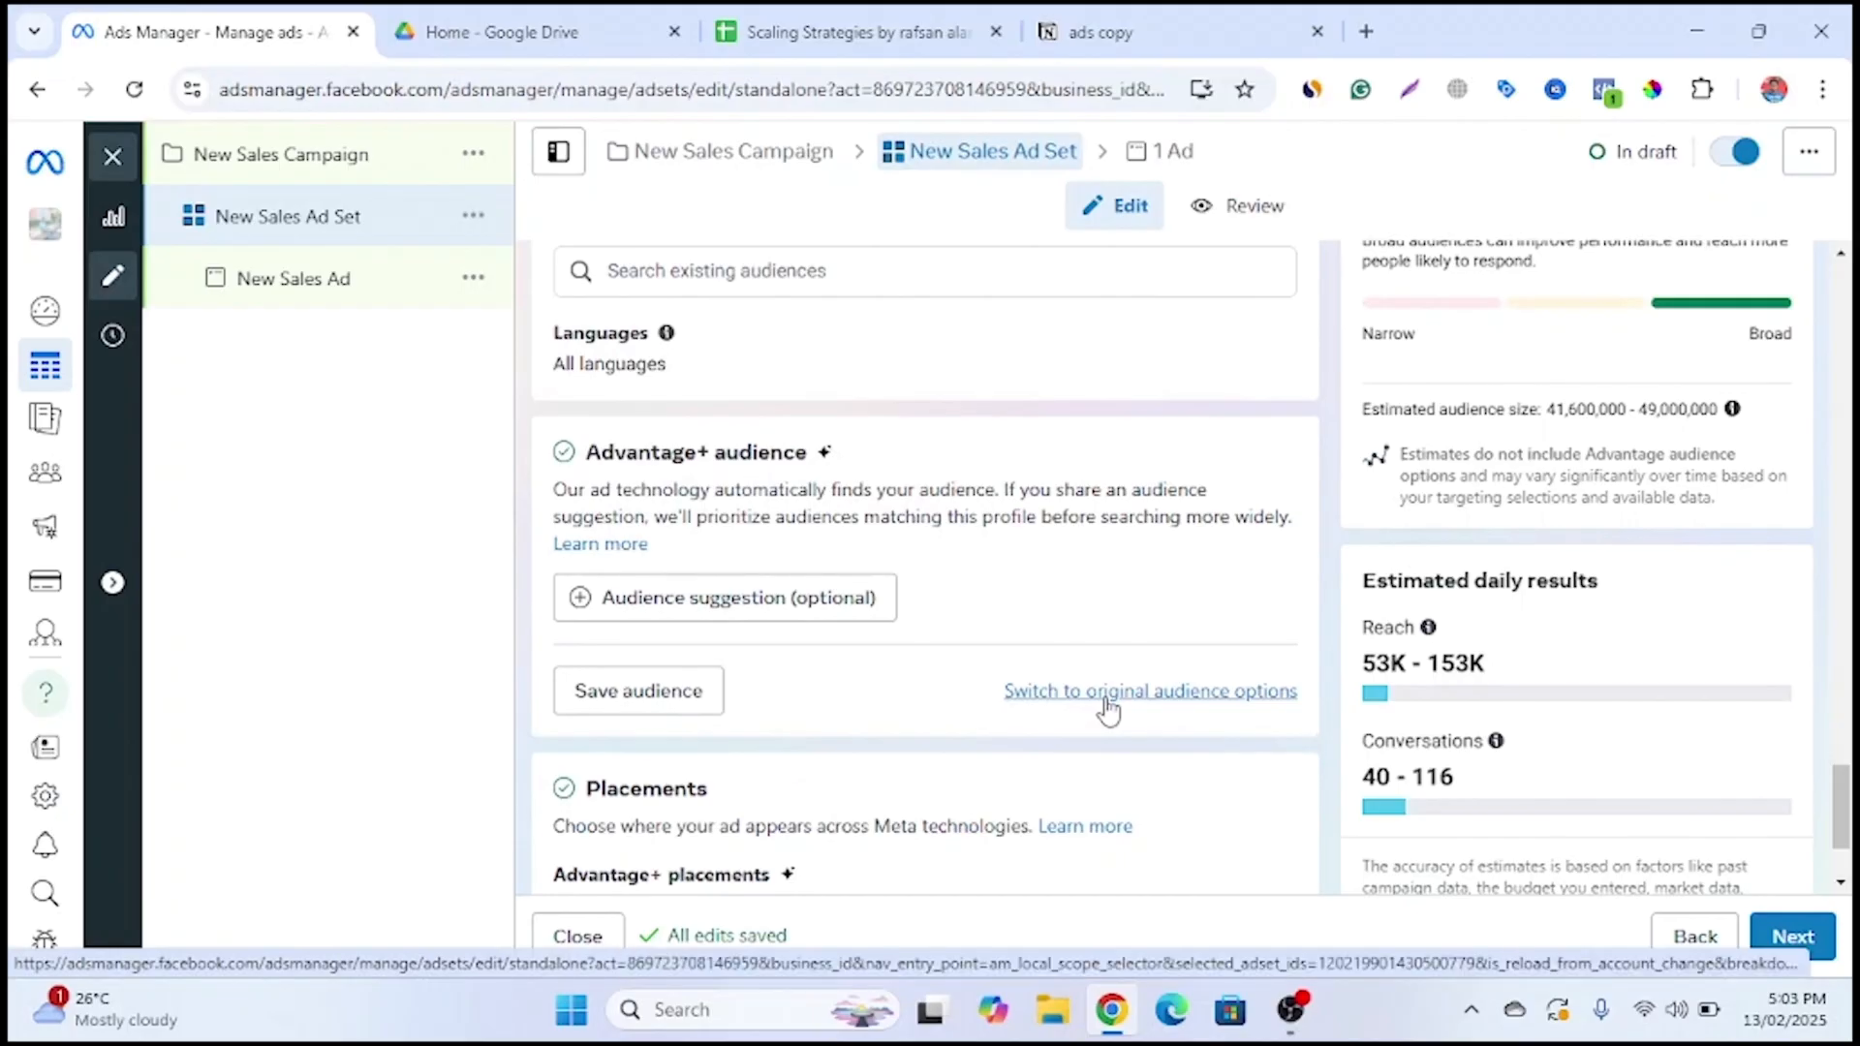
Expand the optional audience suggestion settings and view the custom audience, age, gender and detailed targeting fields
scroll(1095, 639, "down", 1)
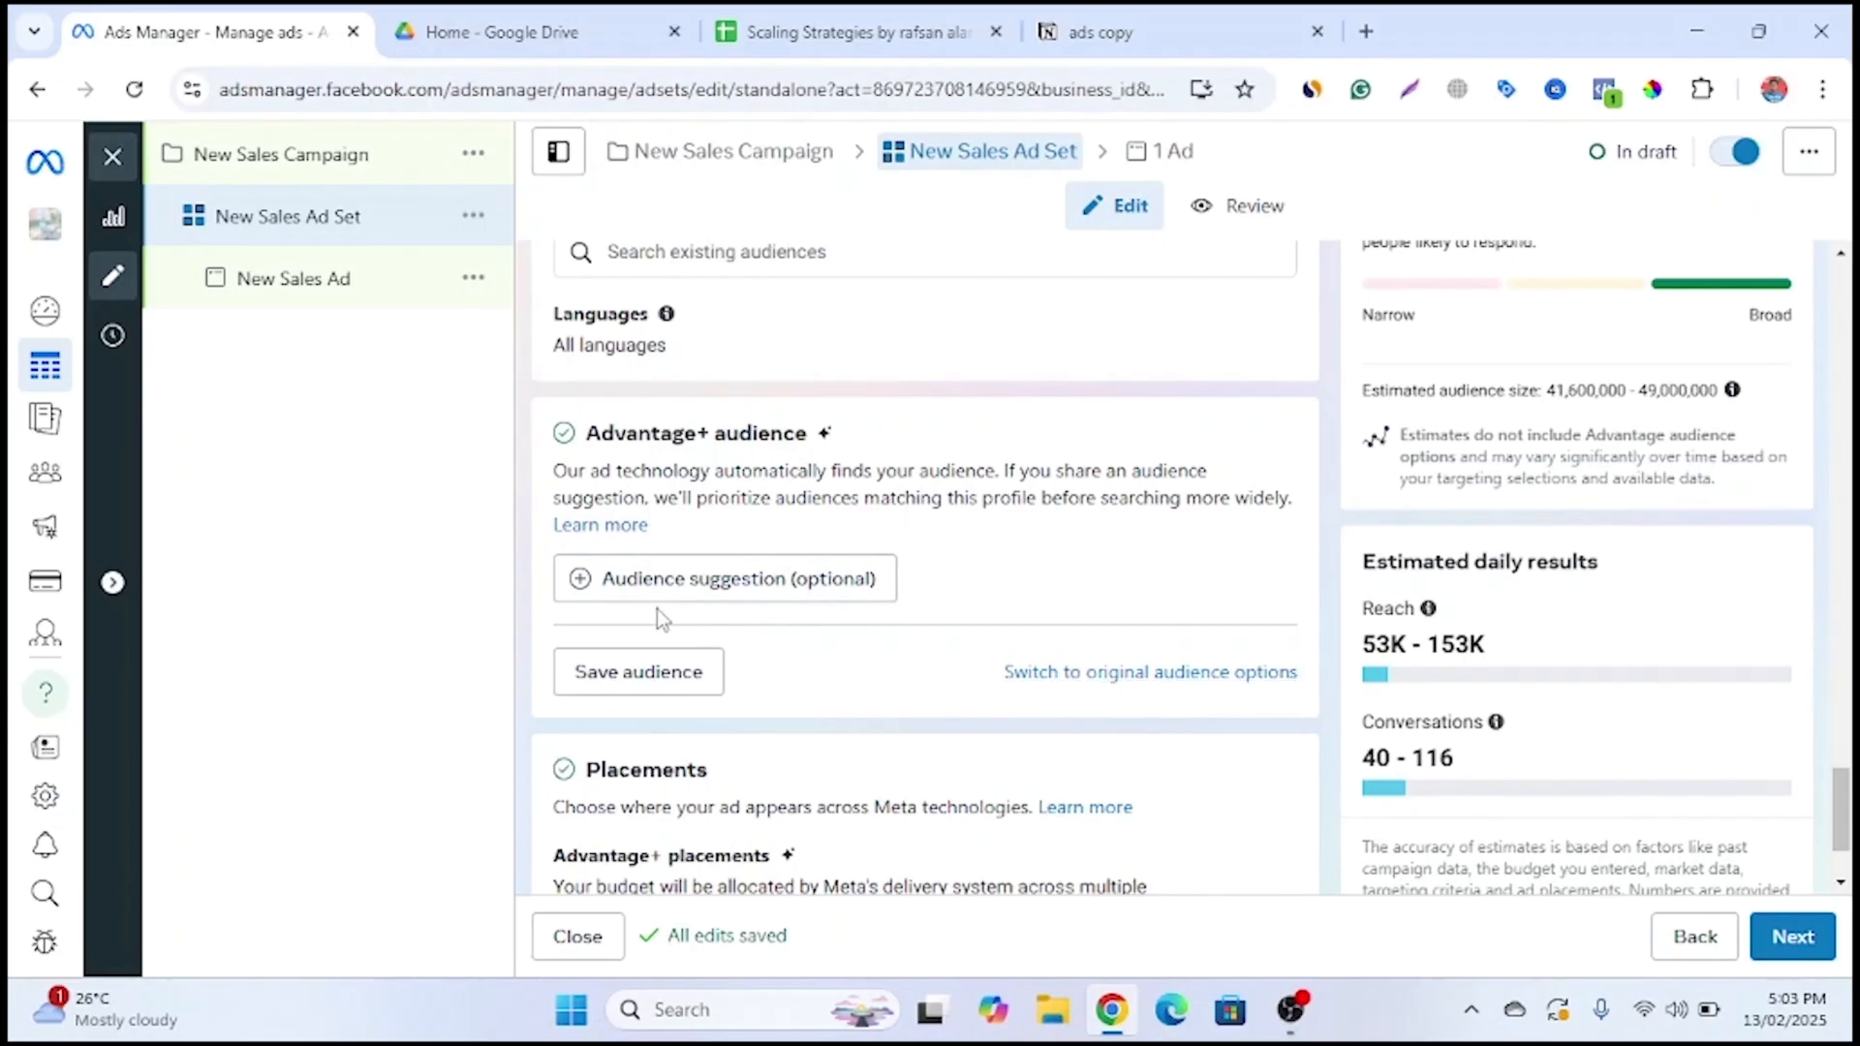
left_click(722, 608)
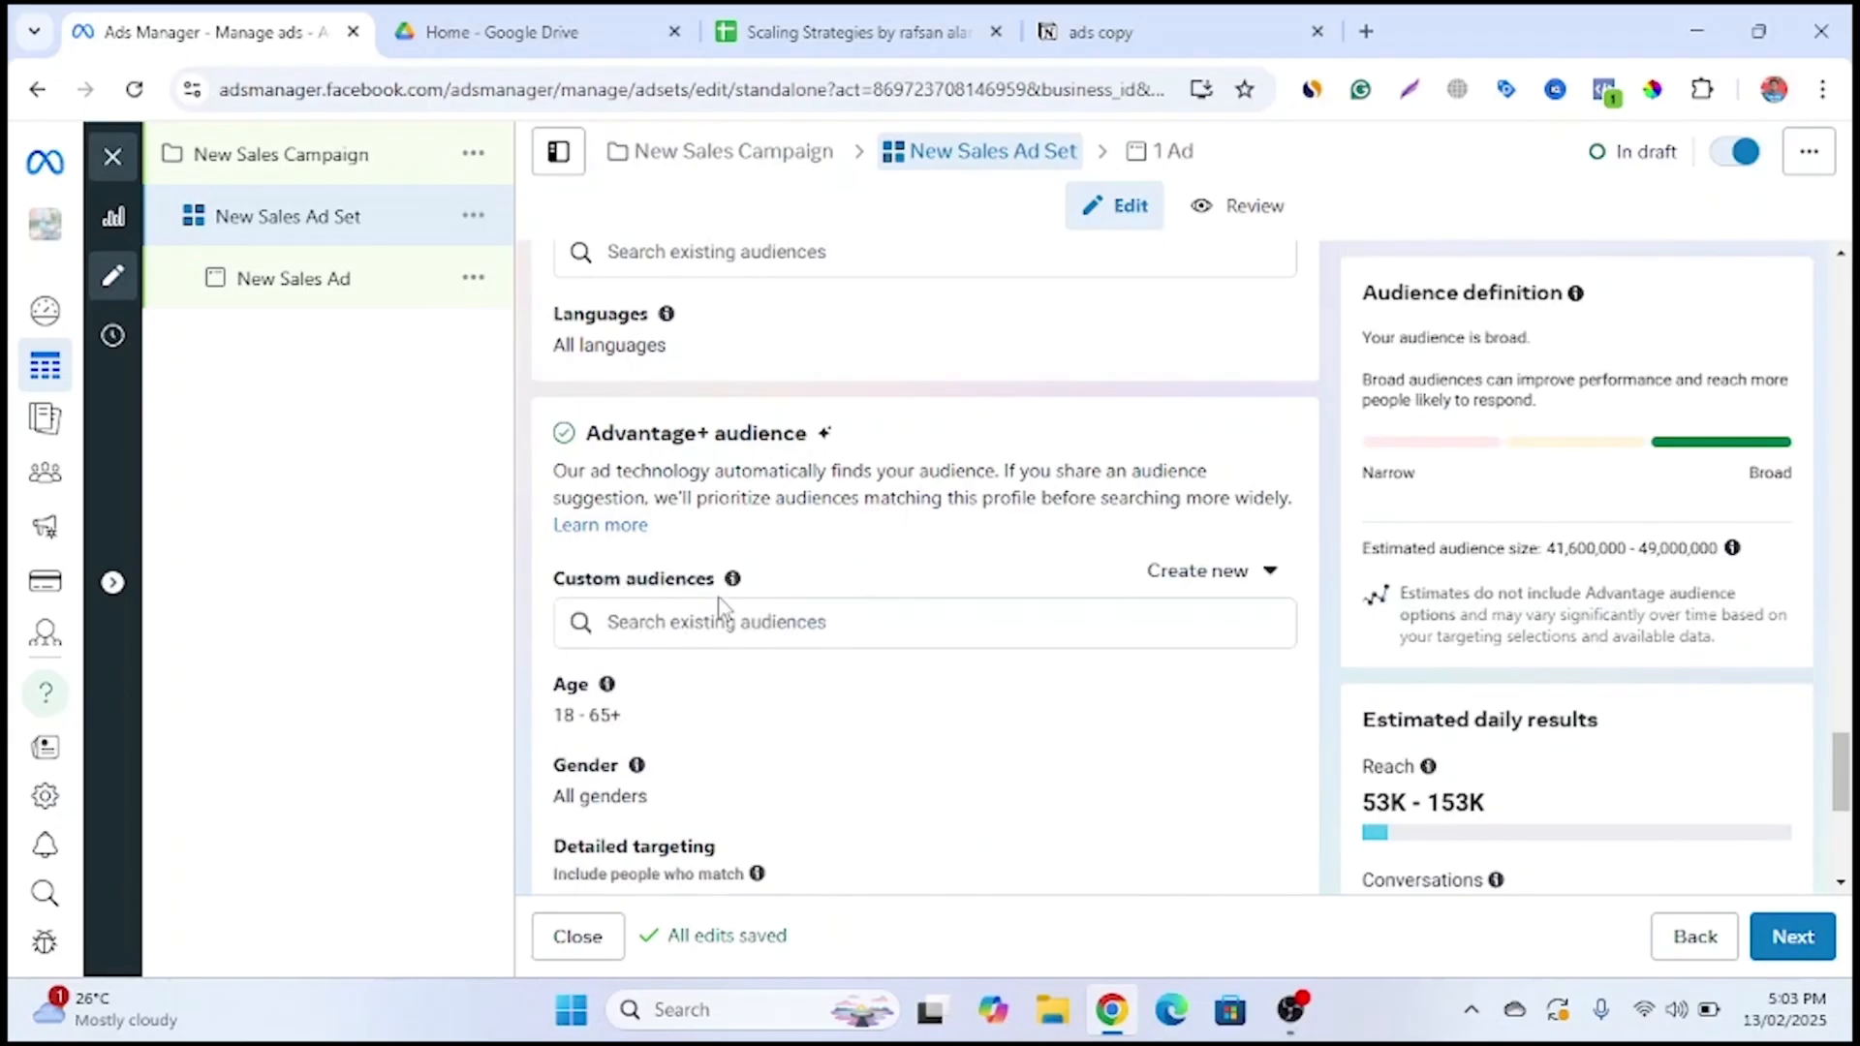
scroll(719, 601, "down", 1)
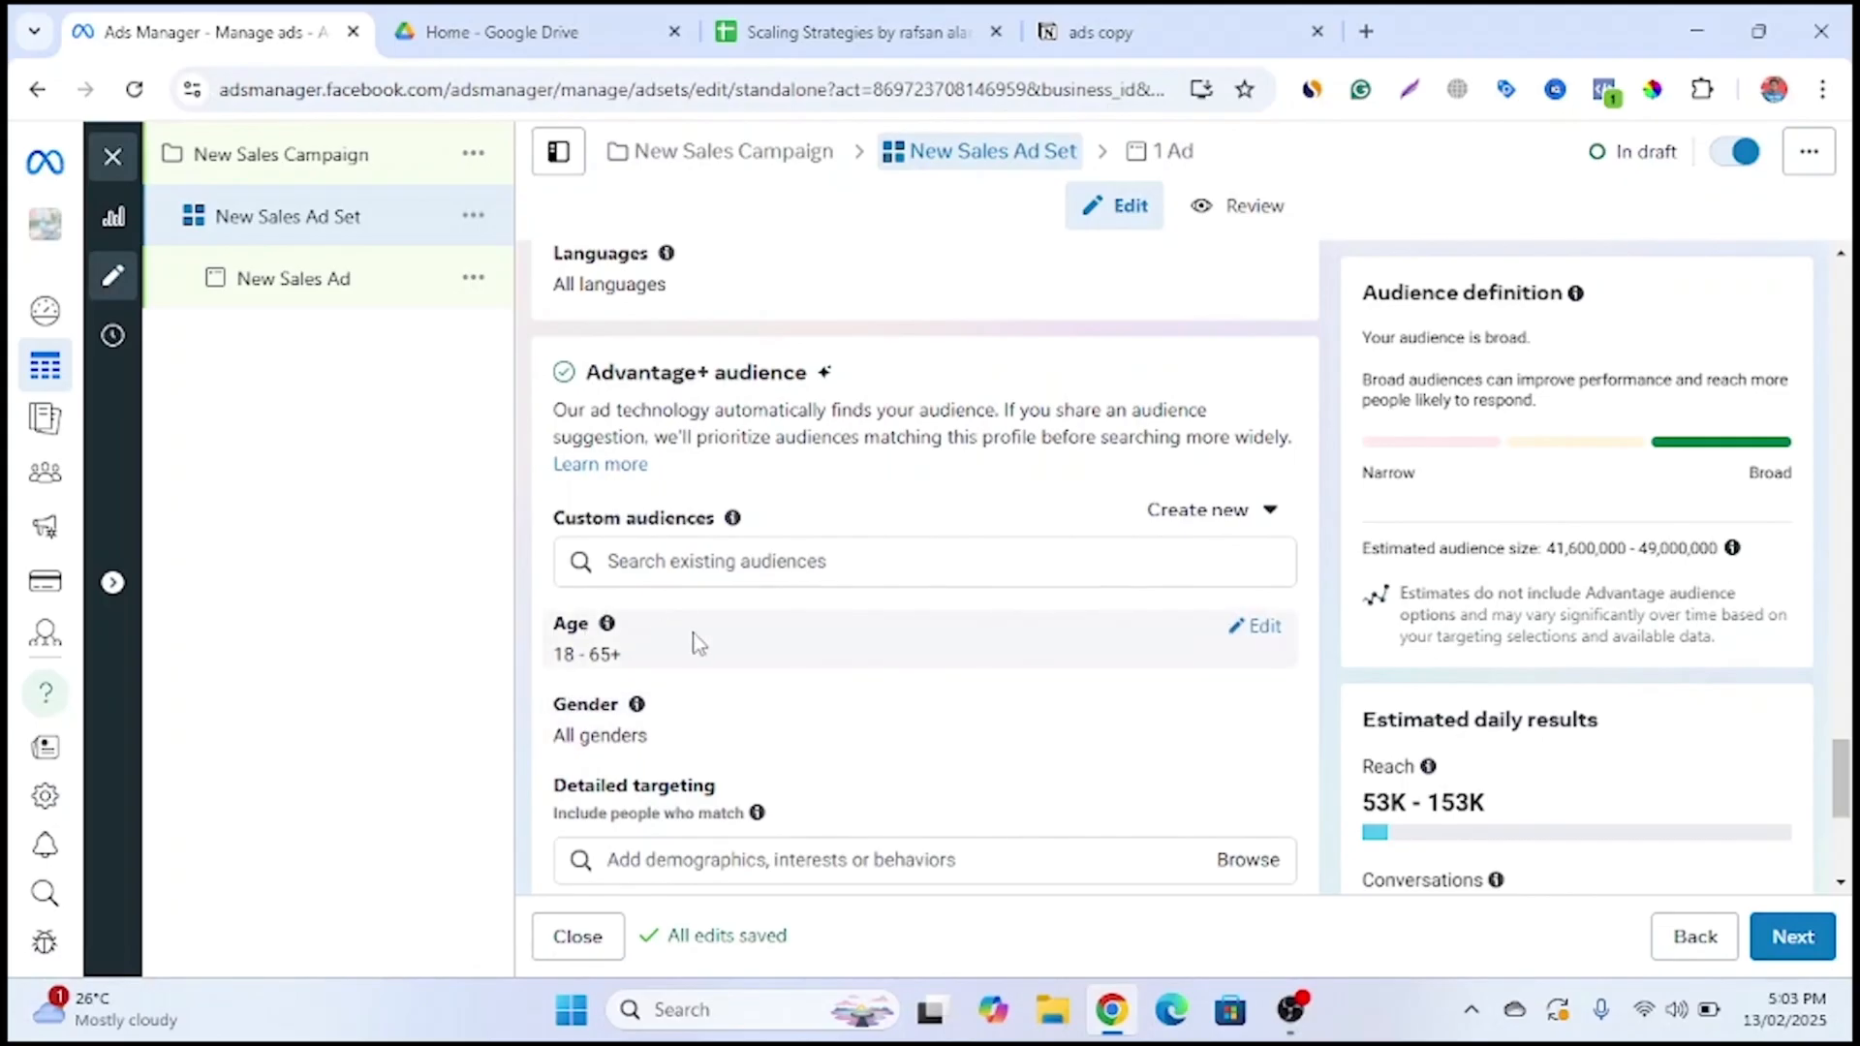
Switch to the ads campaign strategy PDF in Google Drive and examine the Engaged Couples persona on page 10
left_click(537, 18)
scroll(909, 447, "down", 20)
scroll(906, 452, "down", 20)
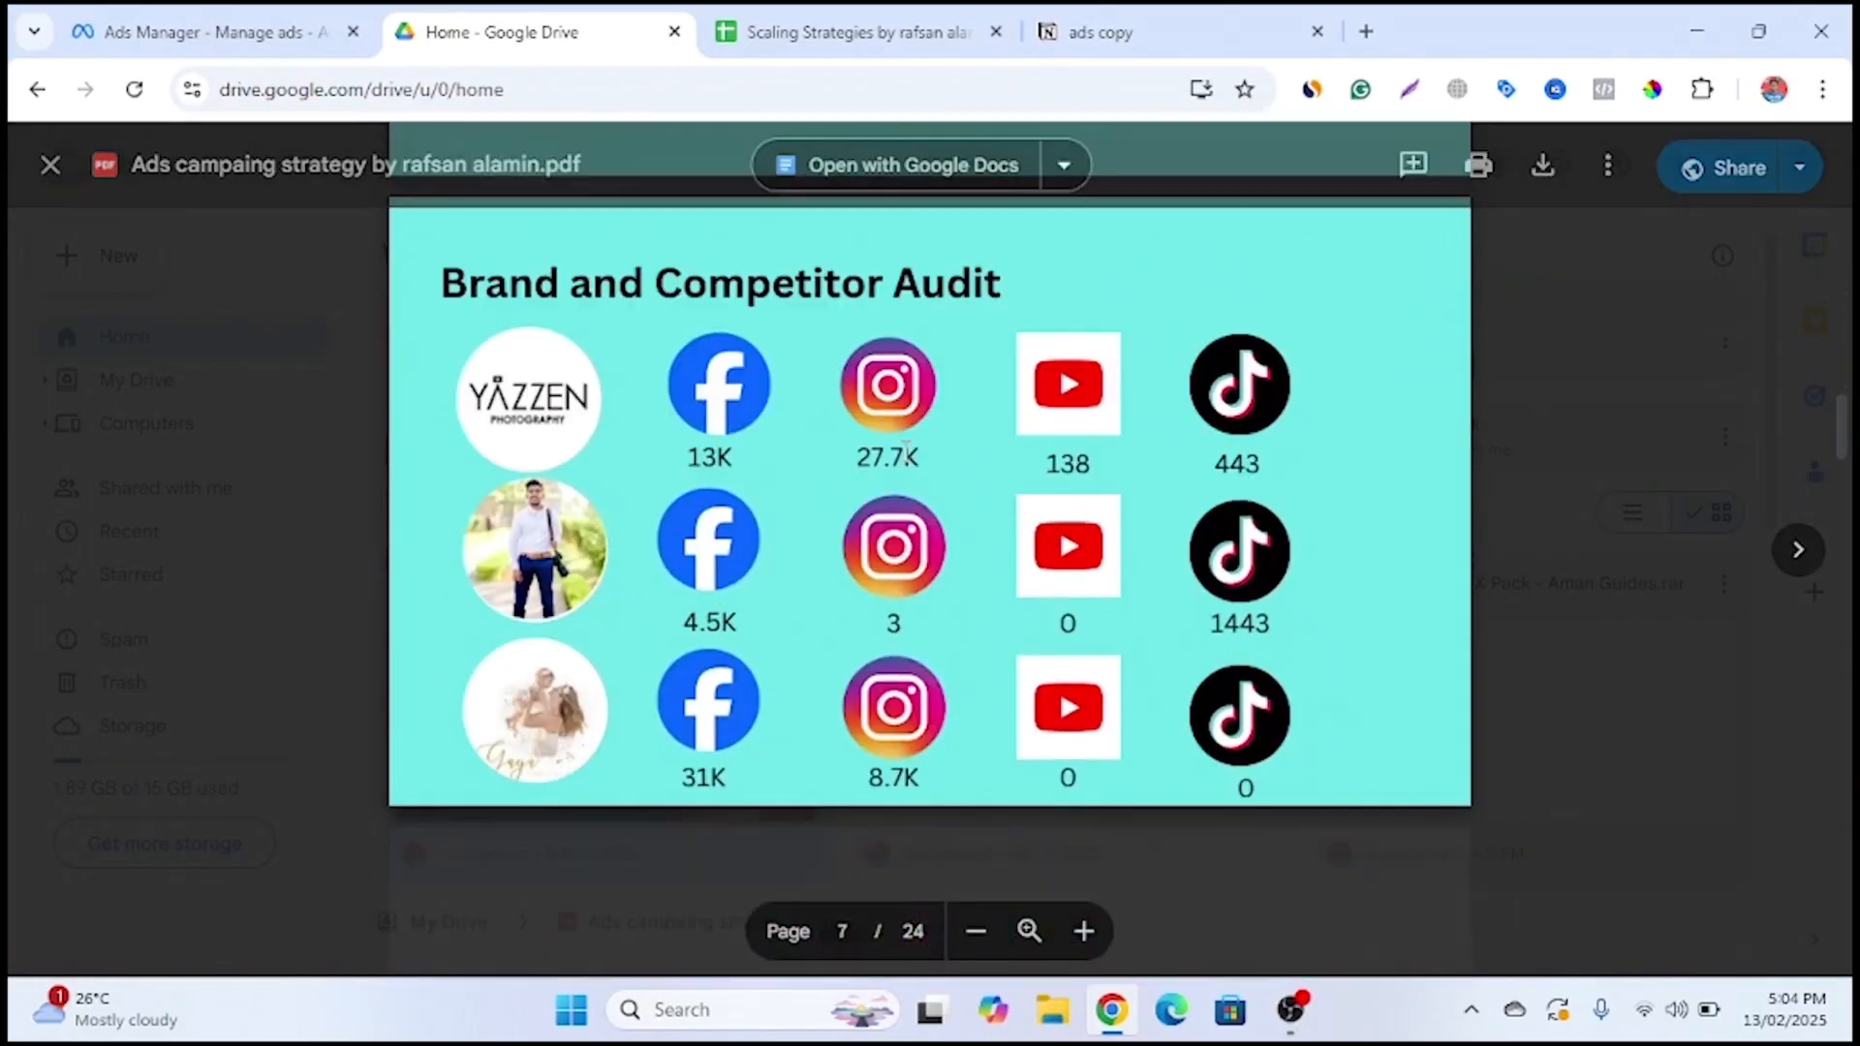
scroll(906, 452, "down", 1)
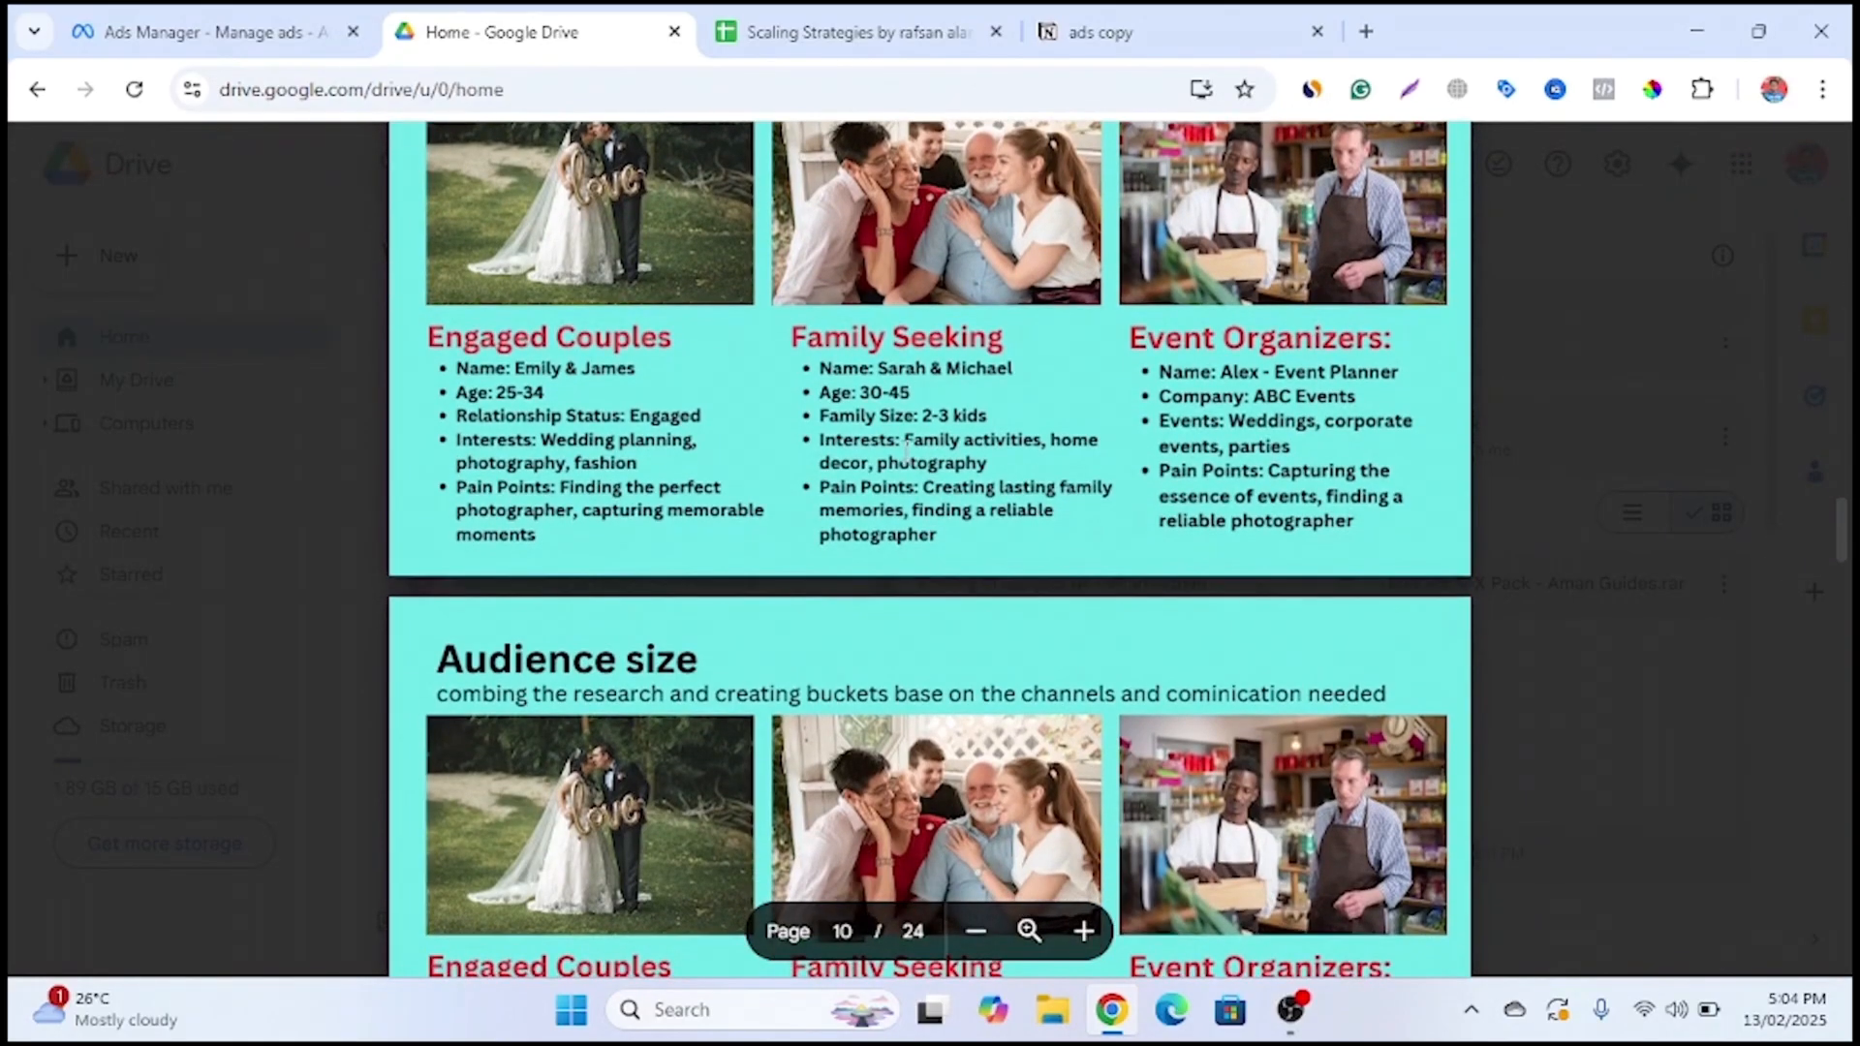
left_click_drag(474, 343, 597, 422)
left_click(598, 416)
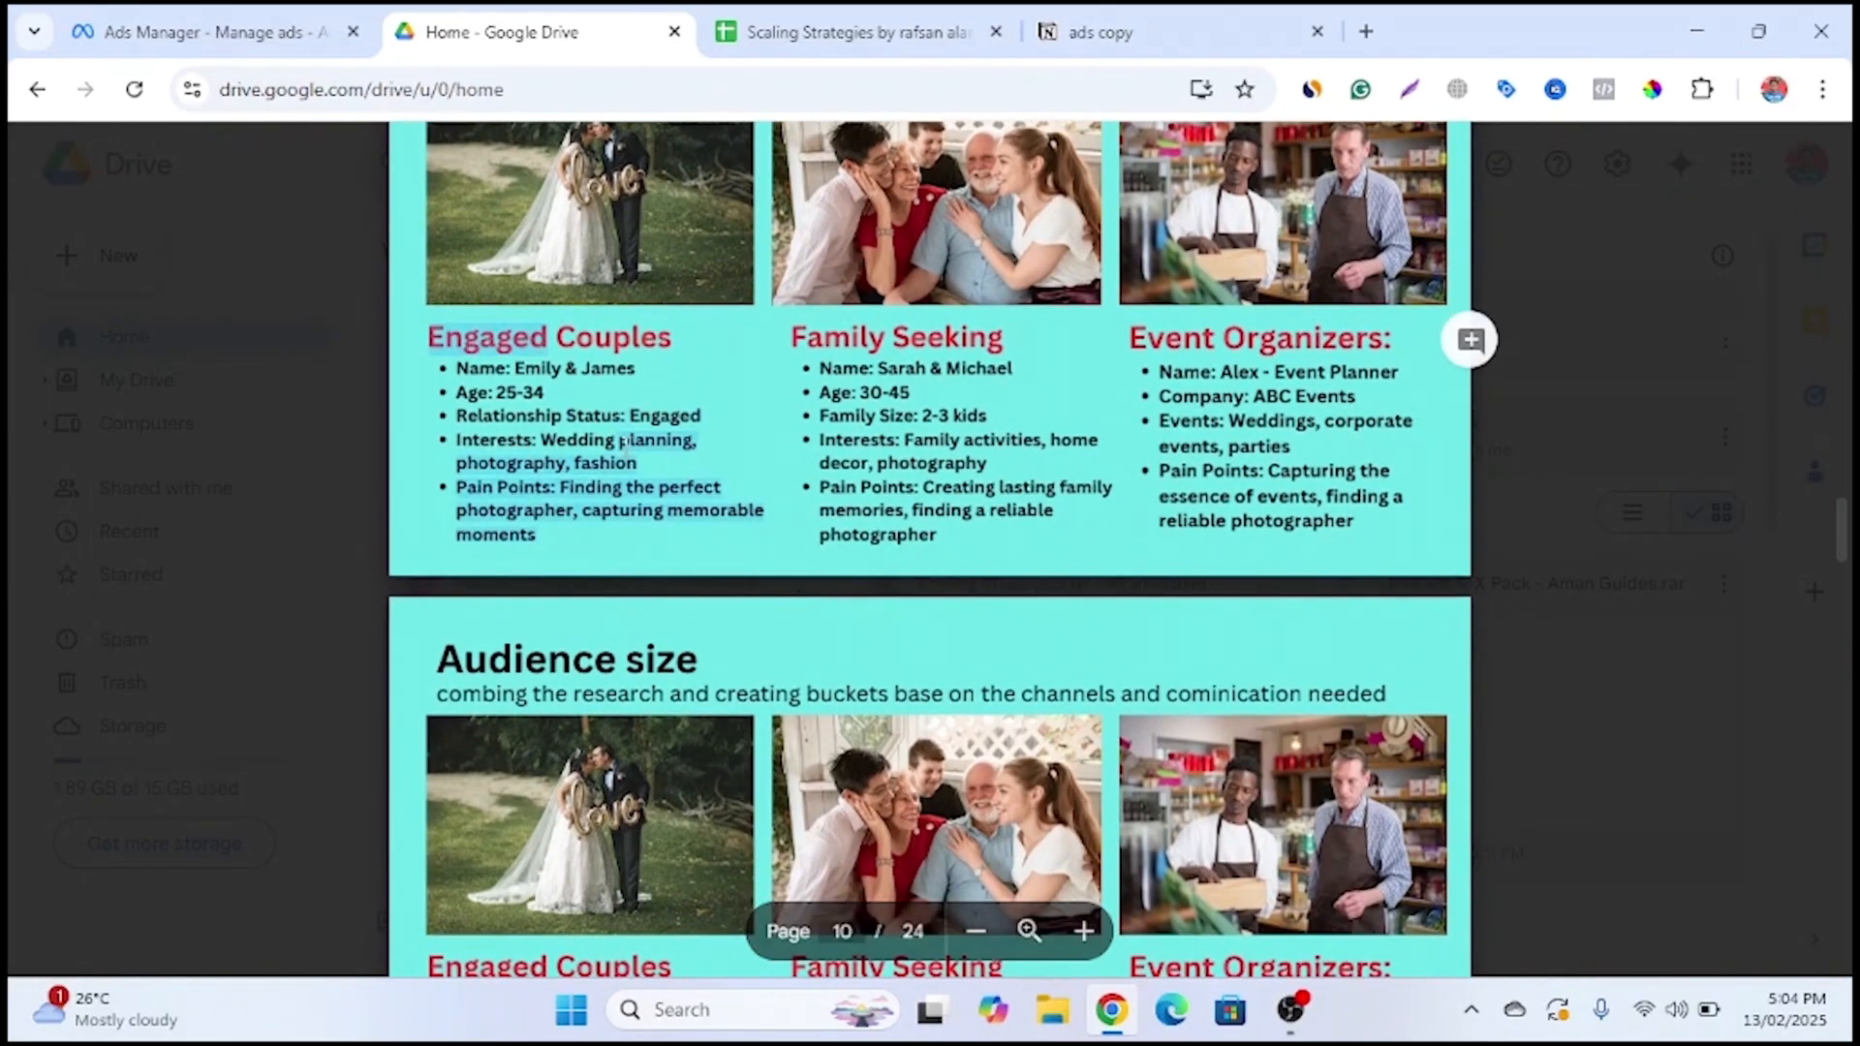
Return from the personas PDF to Ads Manager and set the suggested audience's minimum age to 22
scroll(507, 501, "up", 3)
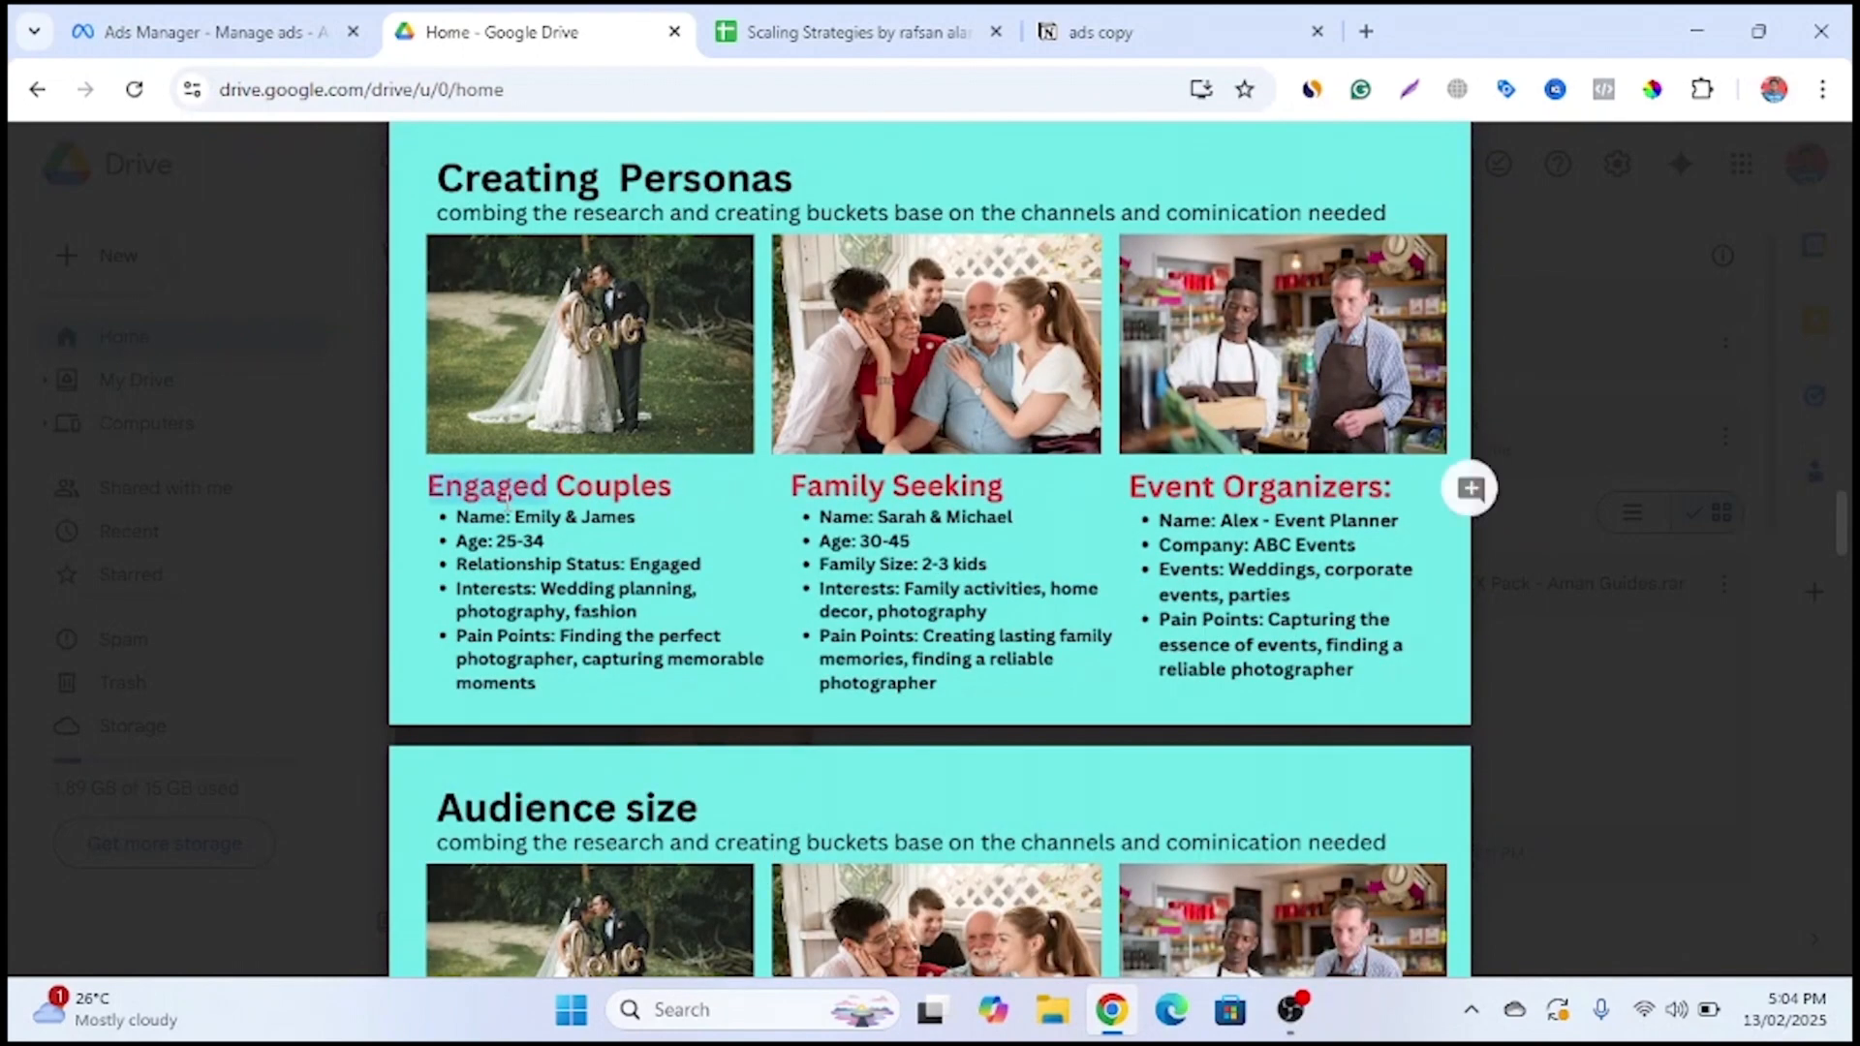
left_click(256, 36)
mouse_move(800, 657)
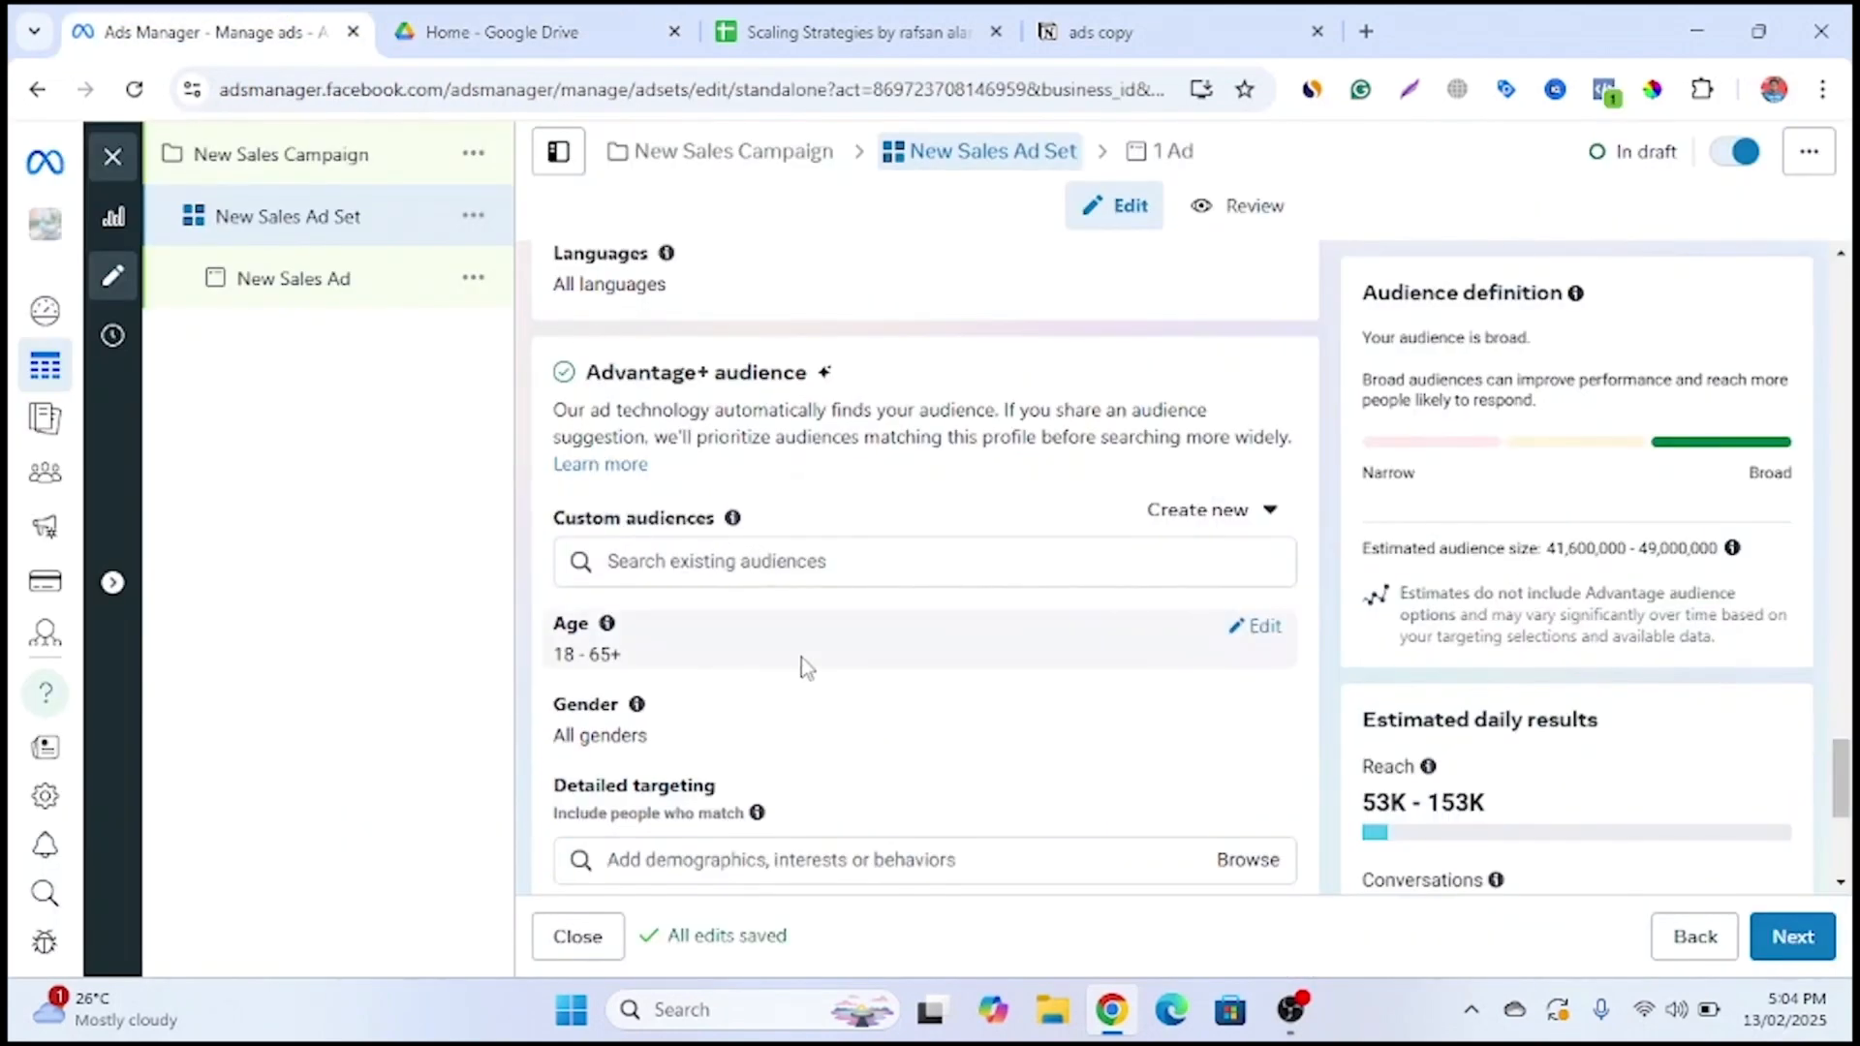
left_click(1251, 630)
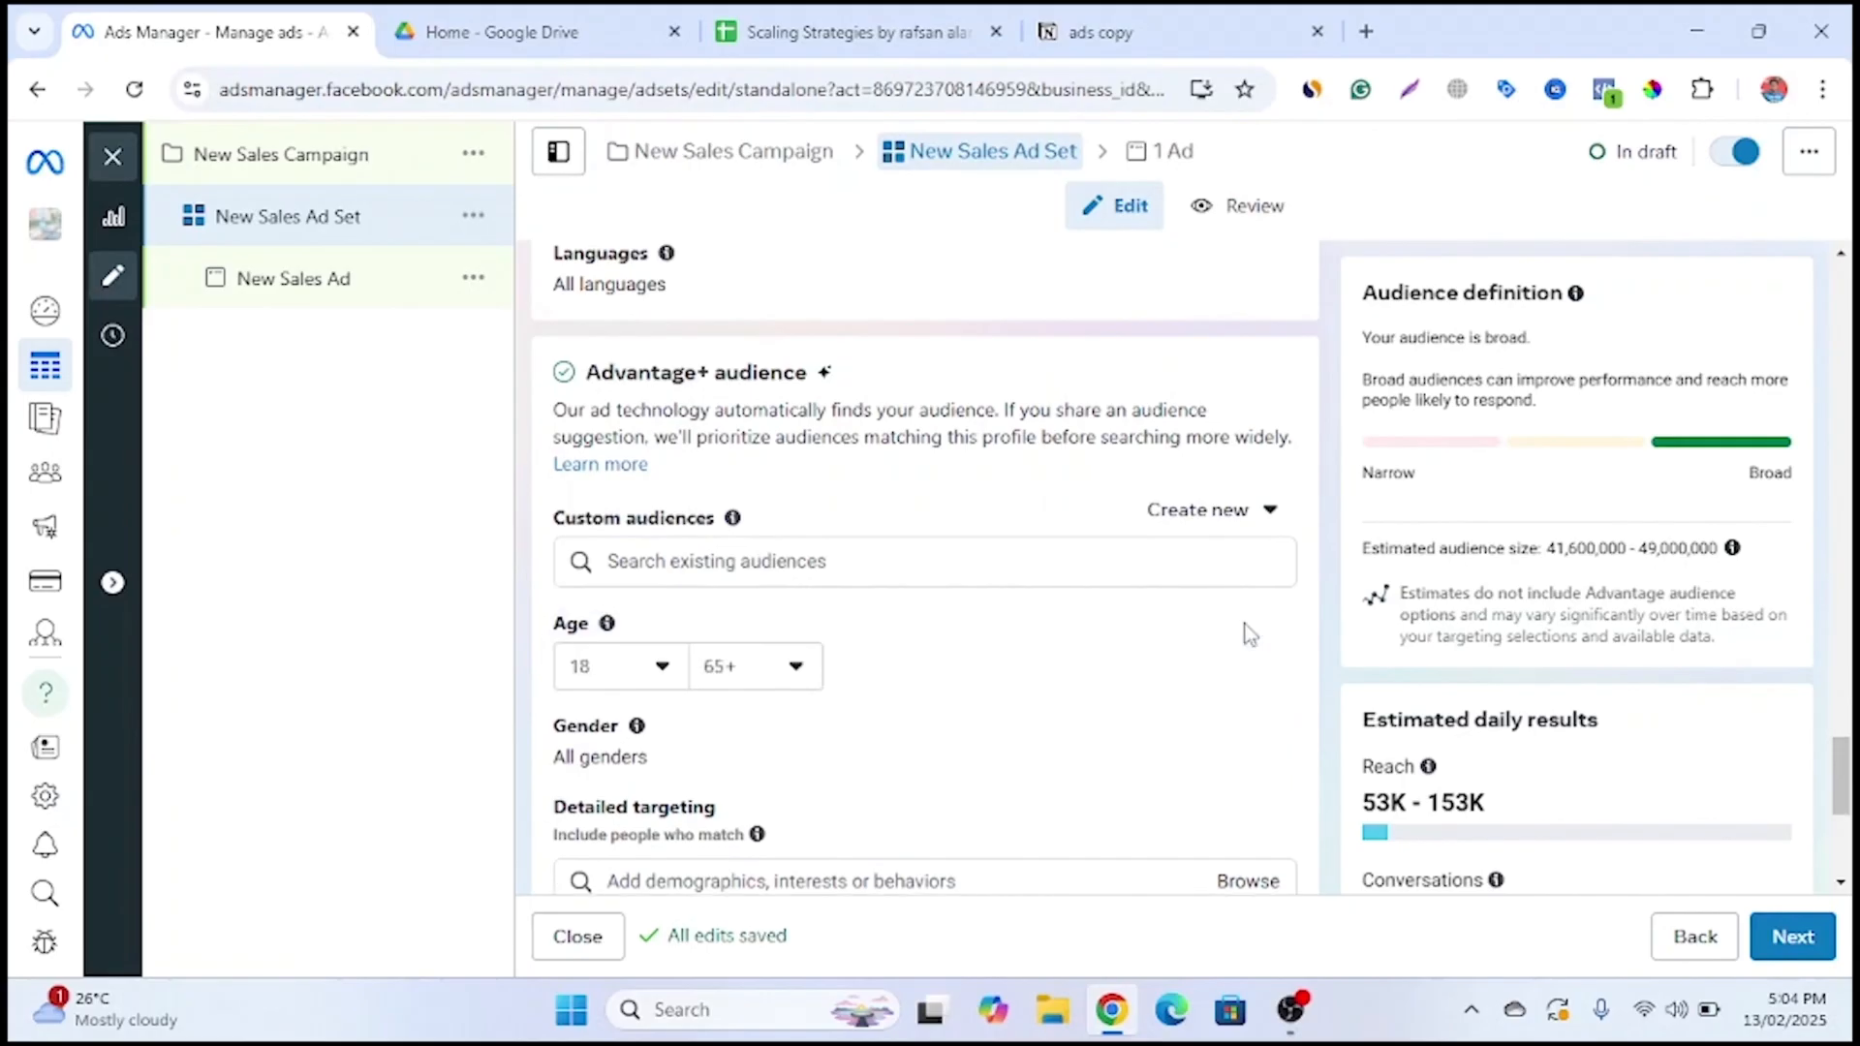
left_click(652, 683)
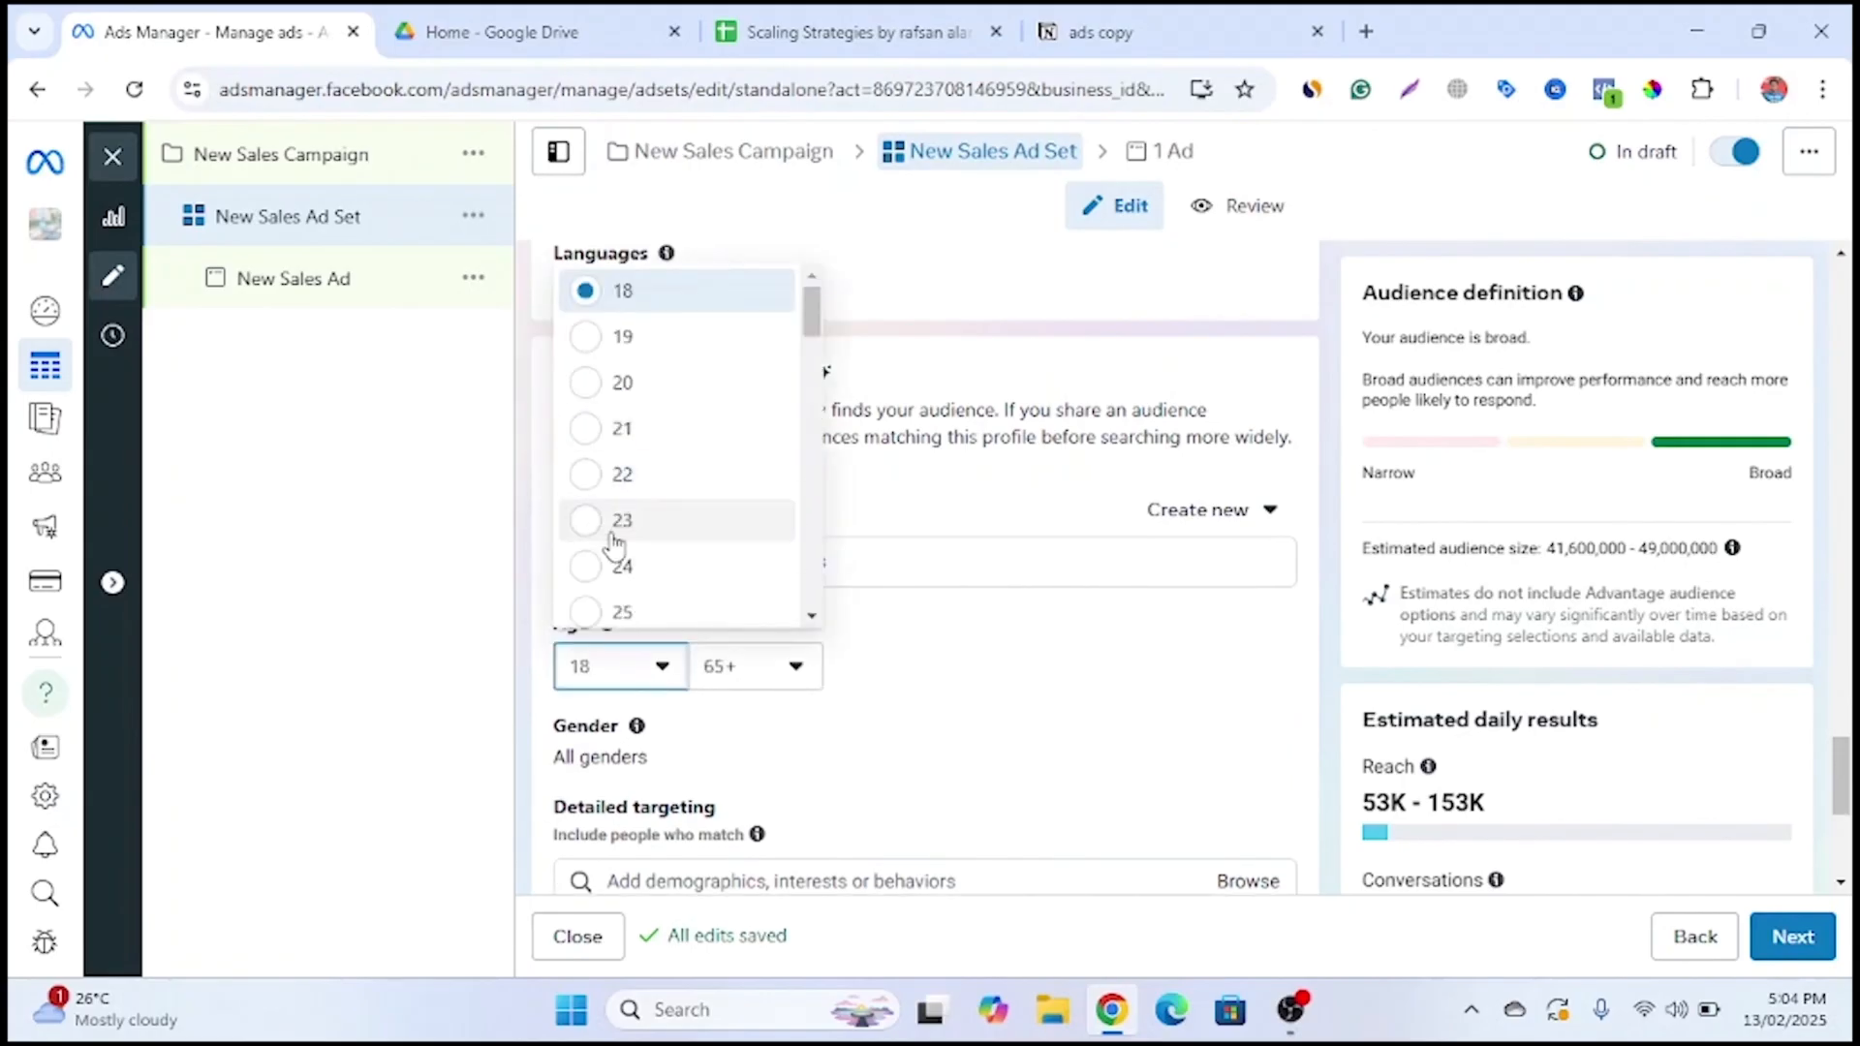
left_click(622, 474)
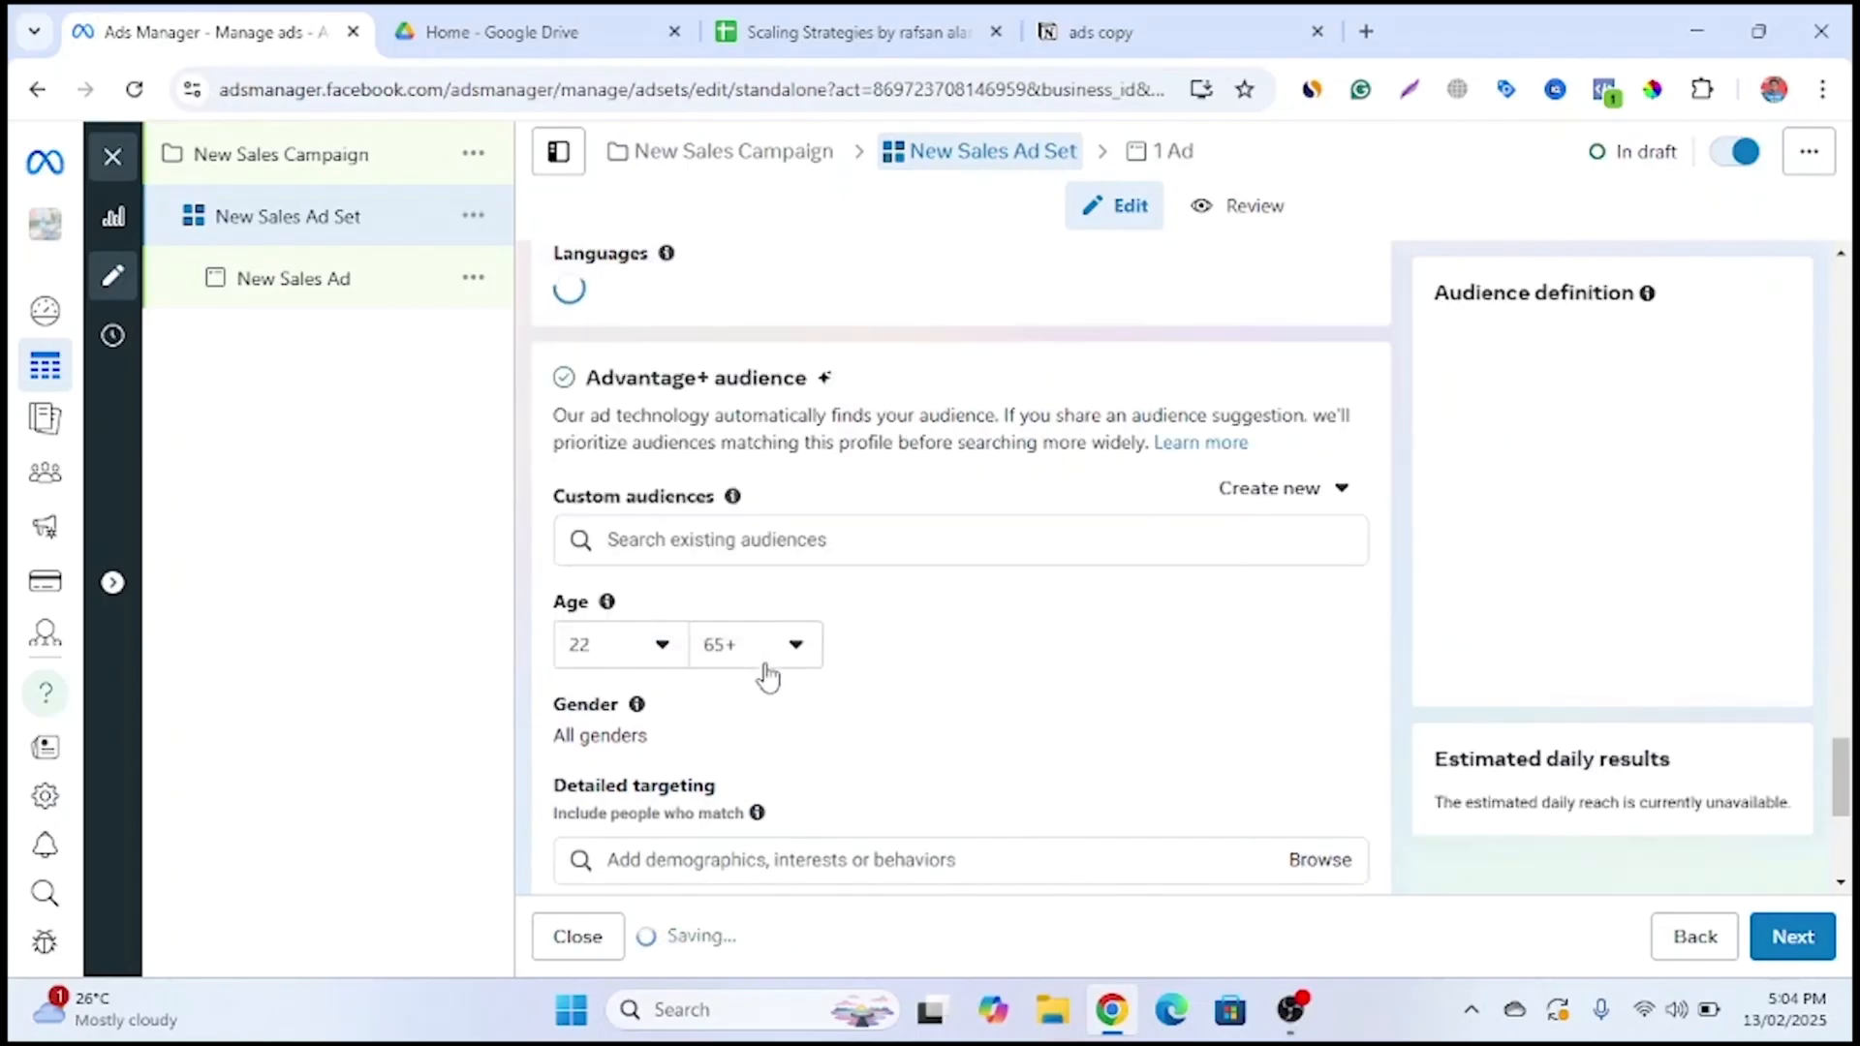
Set the suggested audience's maximum age to 35
left_click(765, 664)
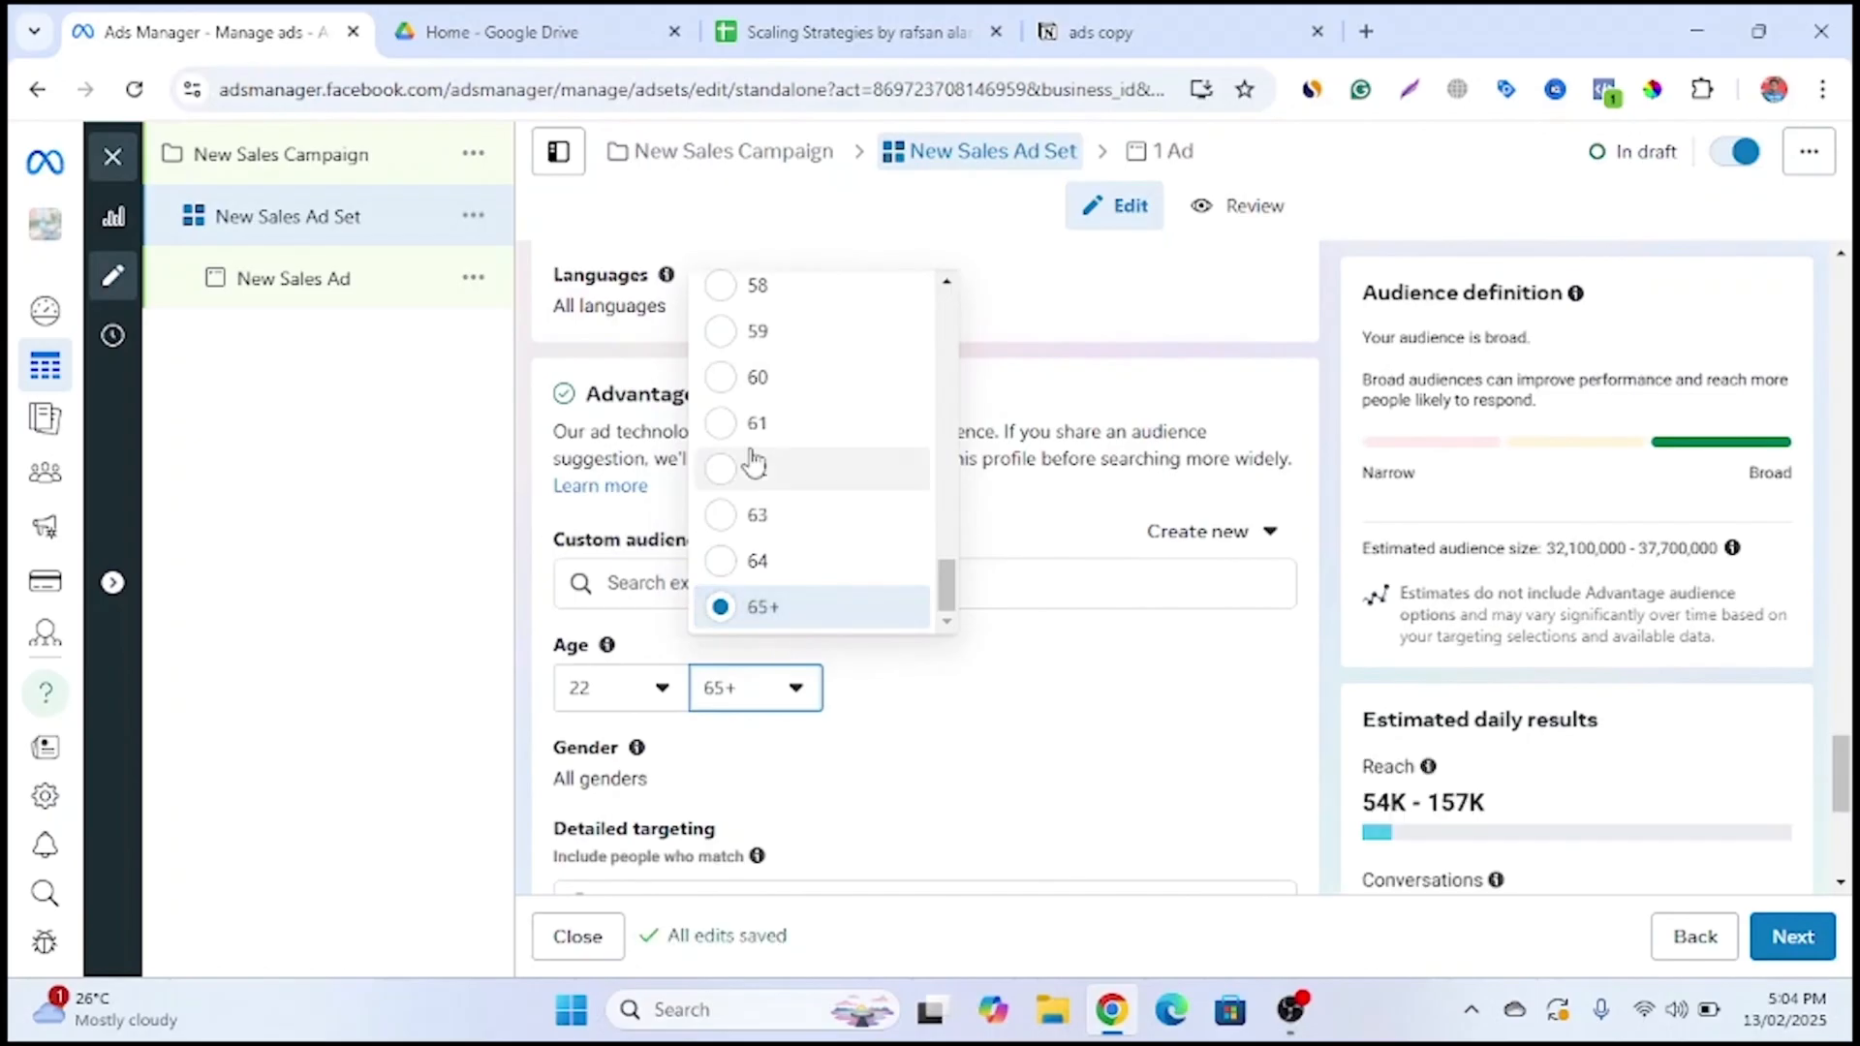
scroll(759, 387, "up", 8)
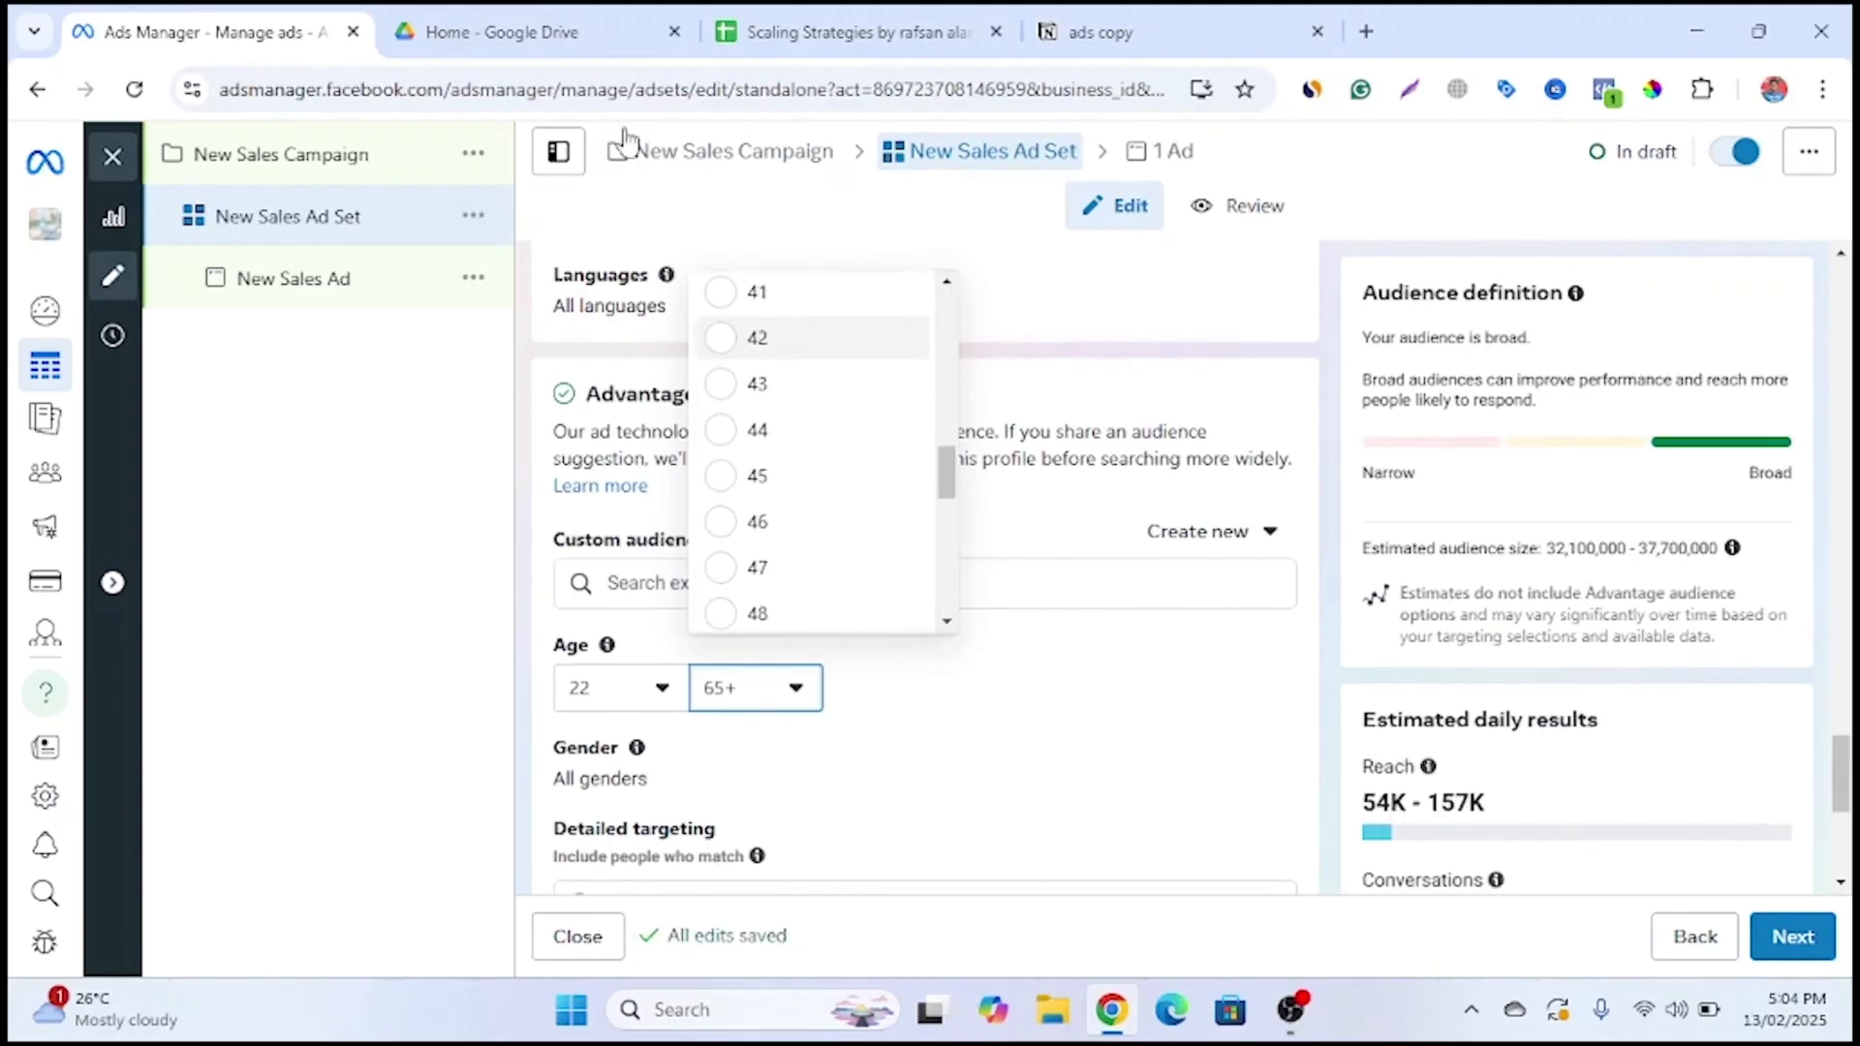
left_click(583, 12)
left_click(298, 20)
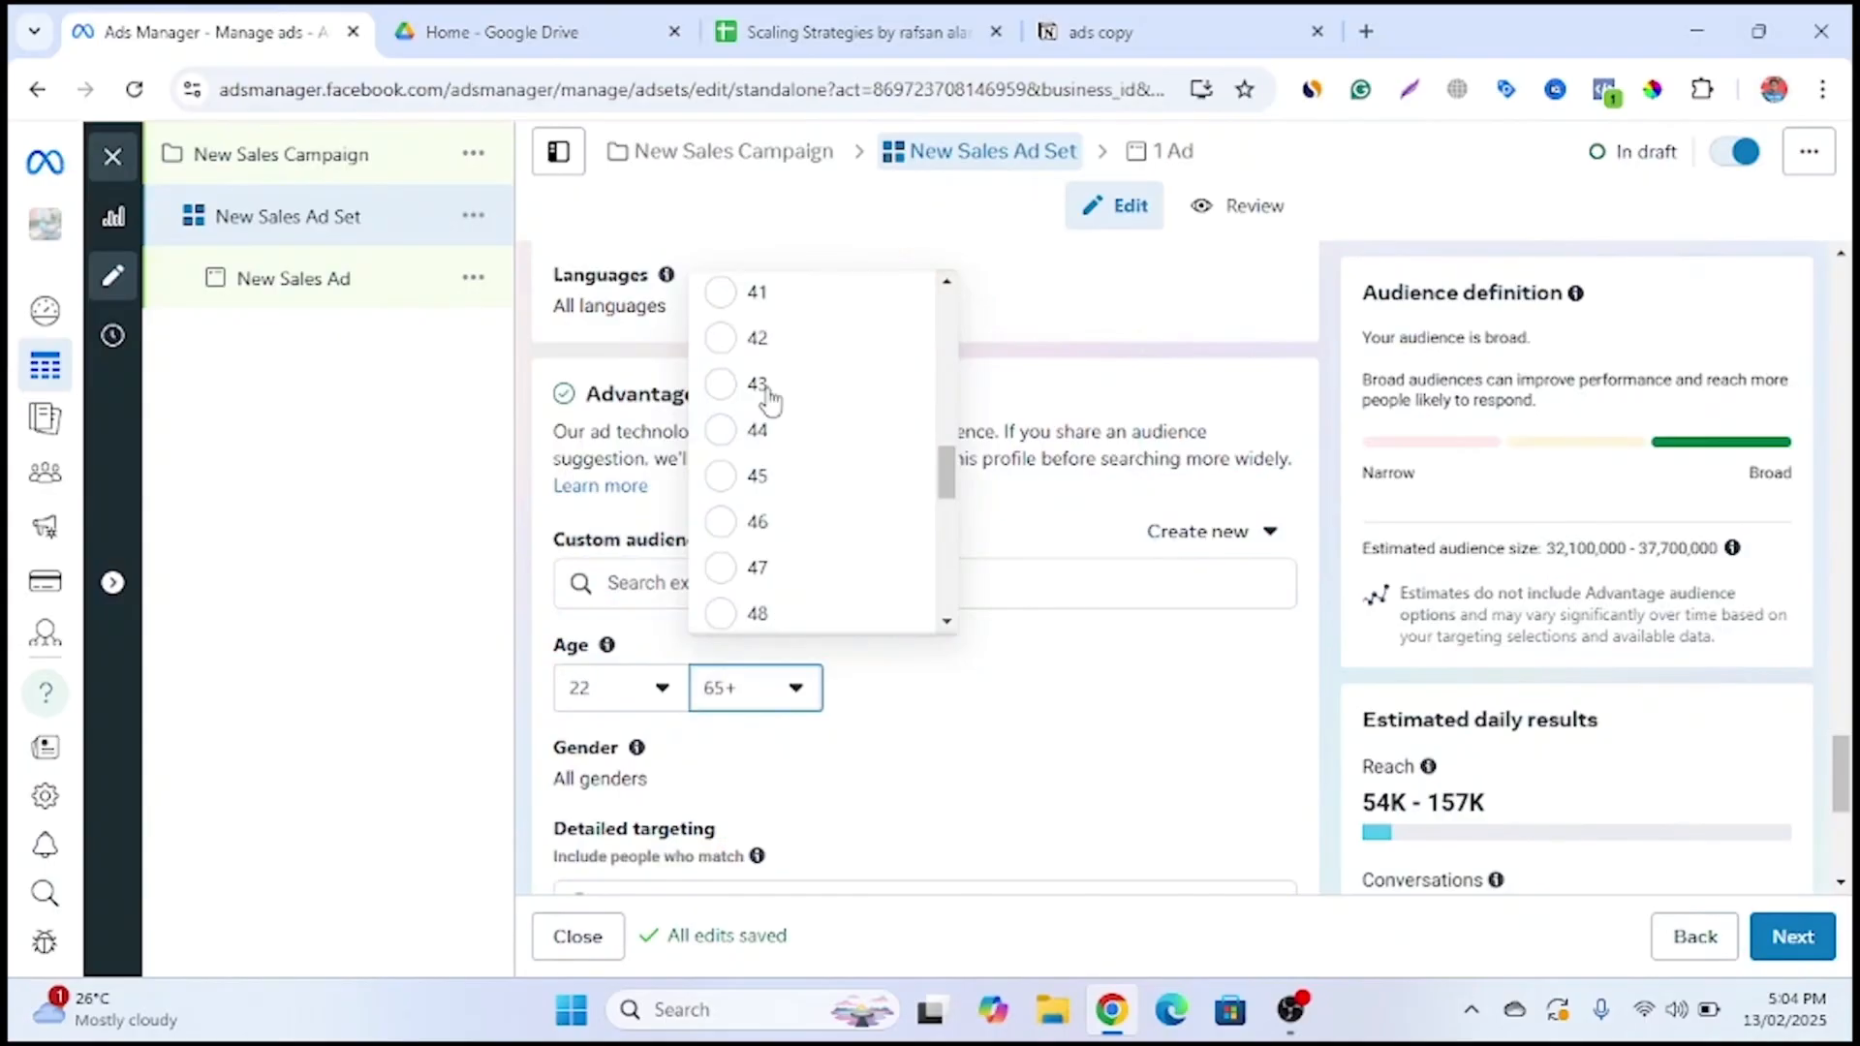
scroll(775, 426, "up", 2)
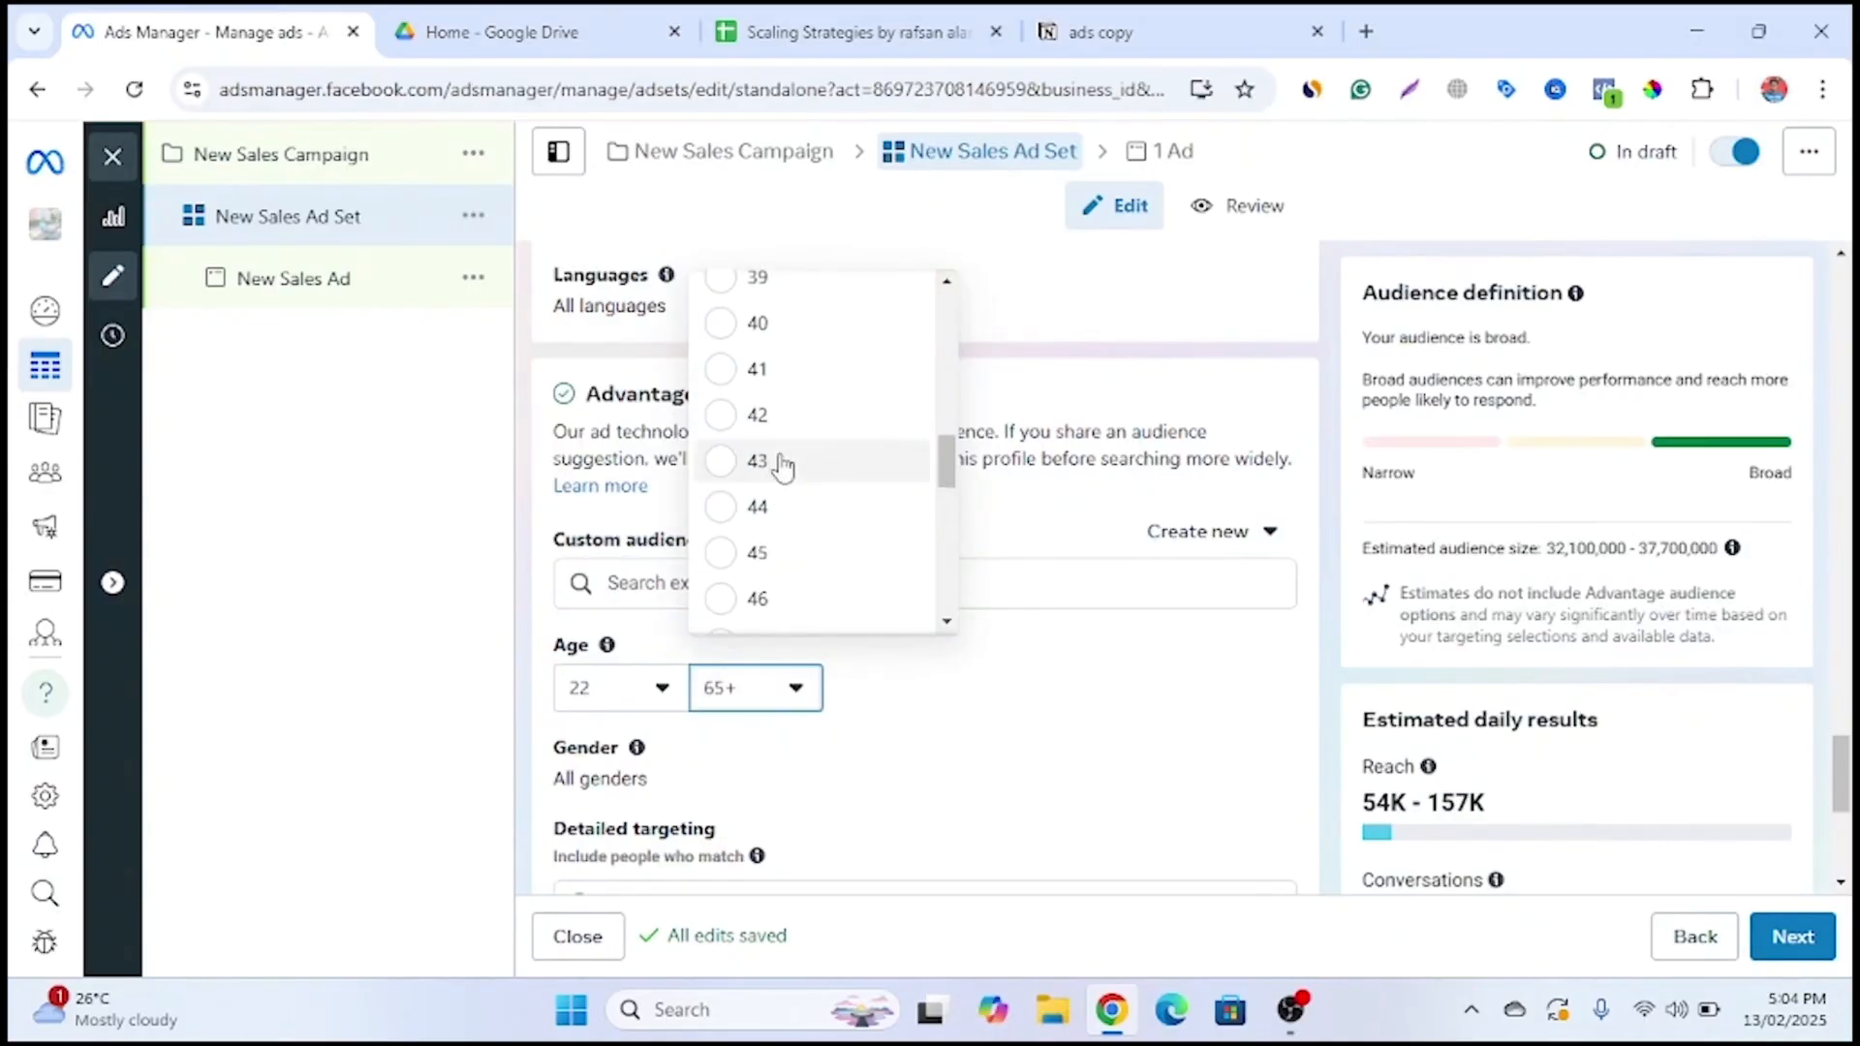
scroll(781, 465, "up", 4)
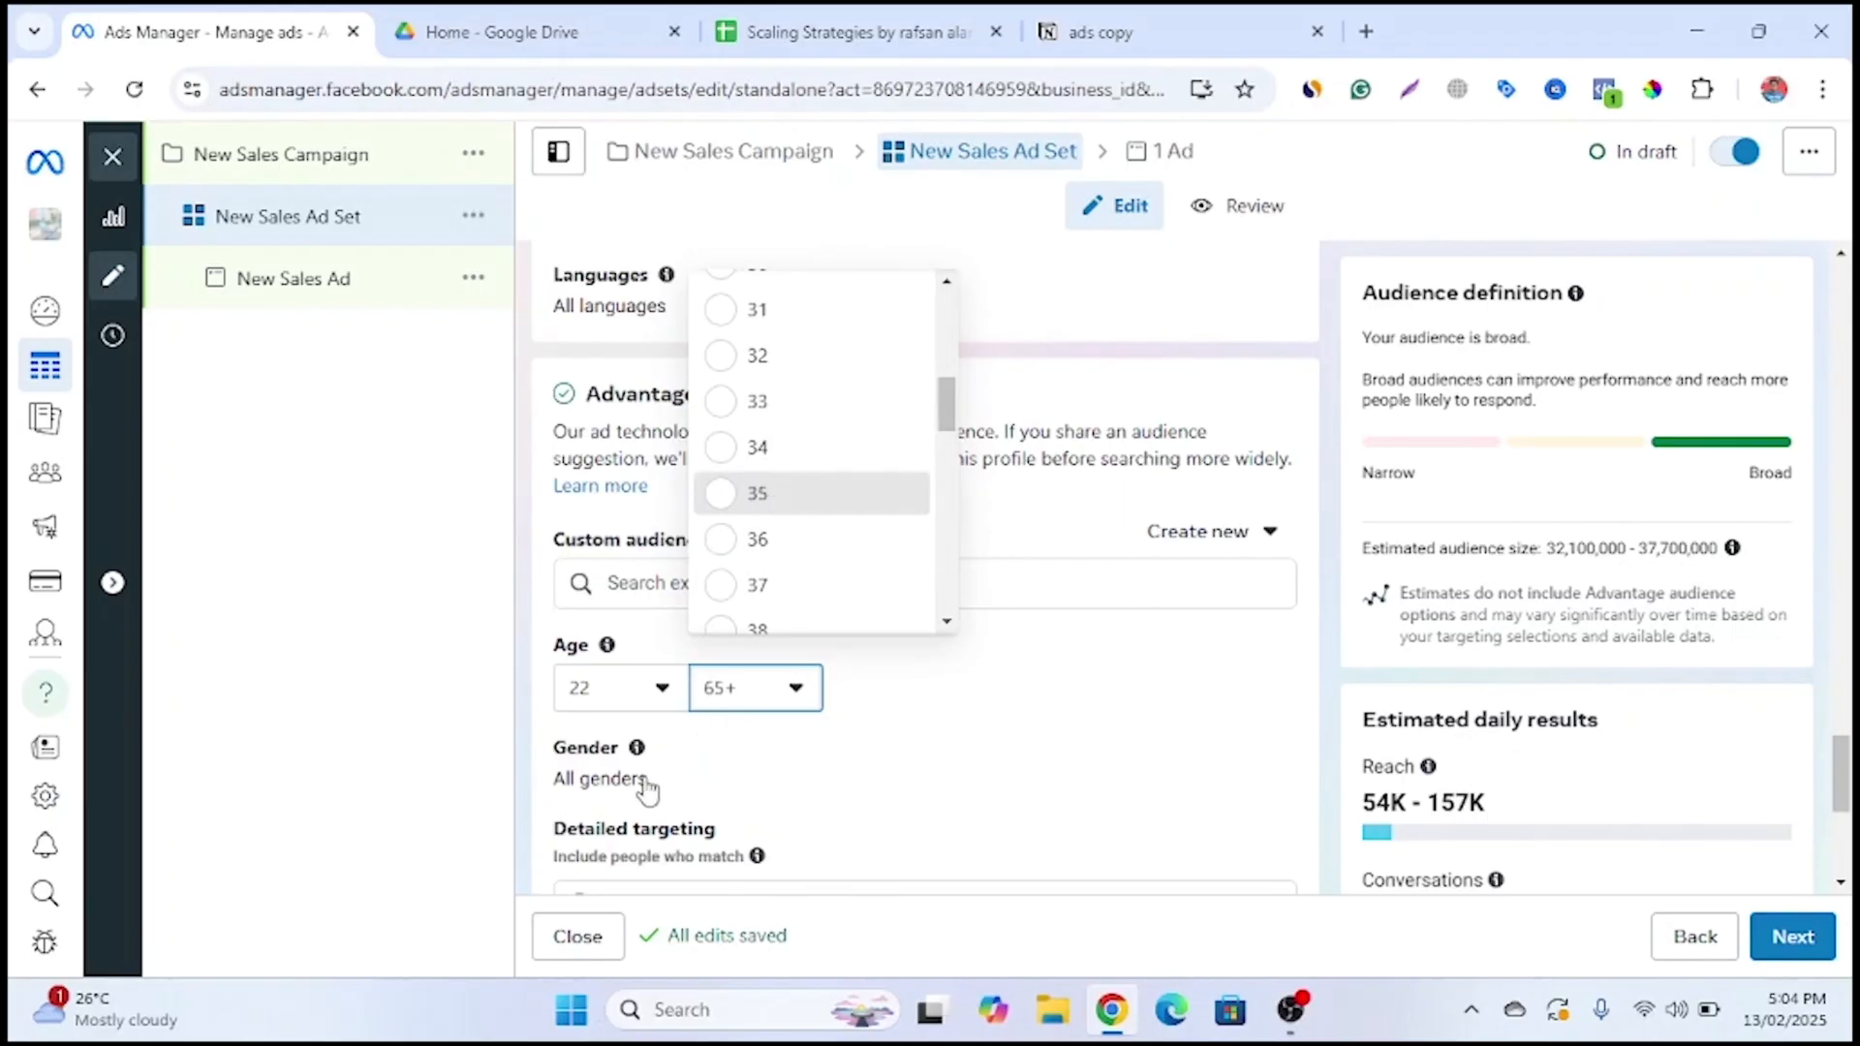
scroll(746, 755, "down", 1)
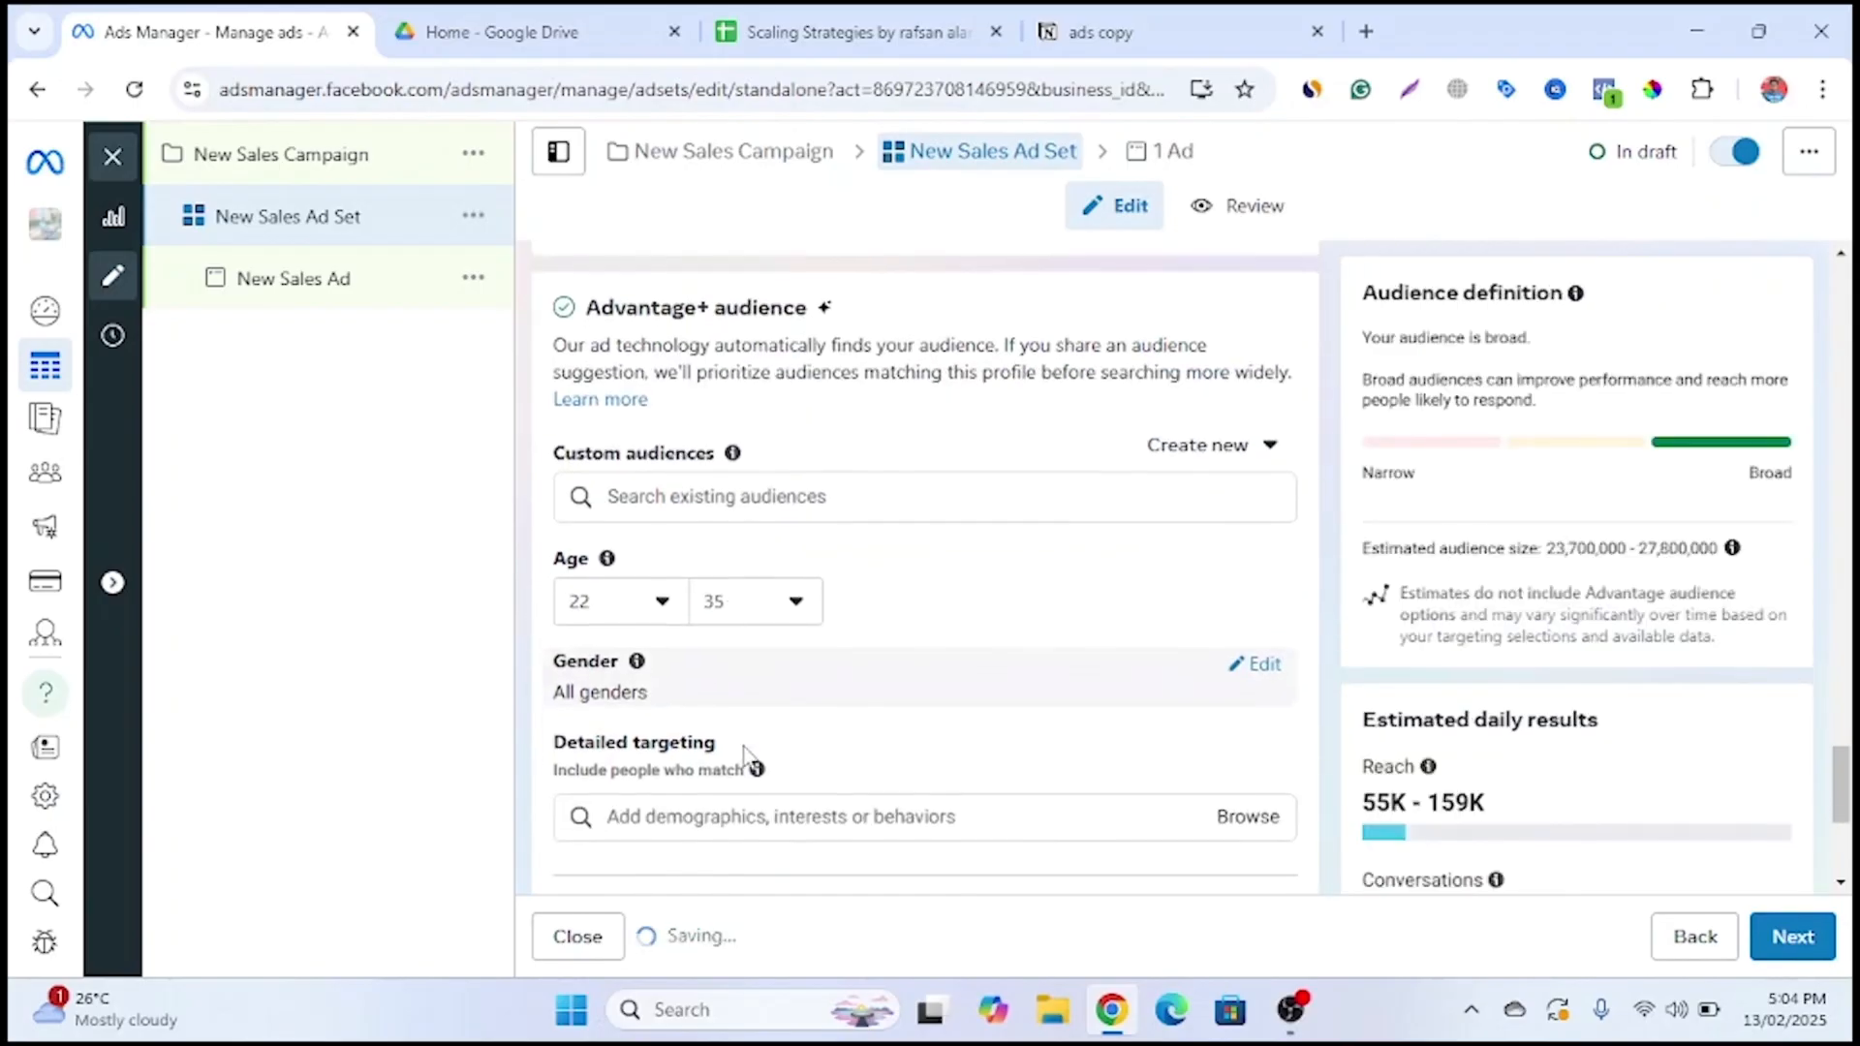
Check the personas' interests in the strategy PDF, then search detailed targeting for "photo" and add the interest Photograph (photography)
scroll(745, 744, "down", 2)
mouse_move(761, 570)
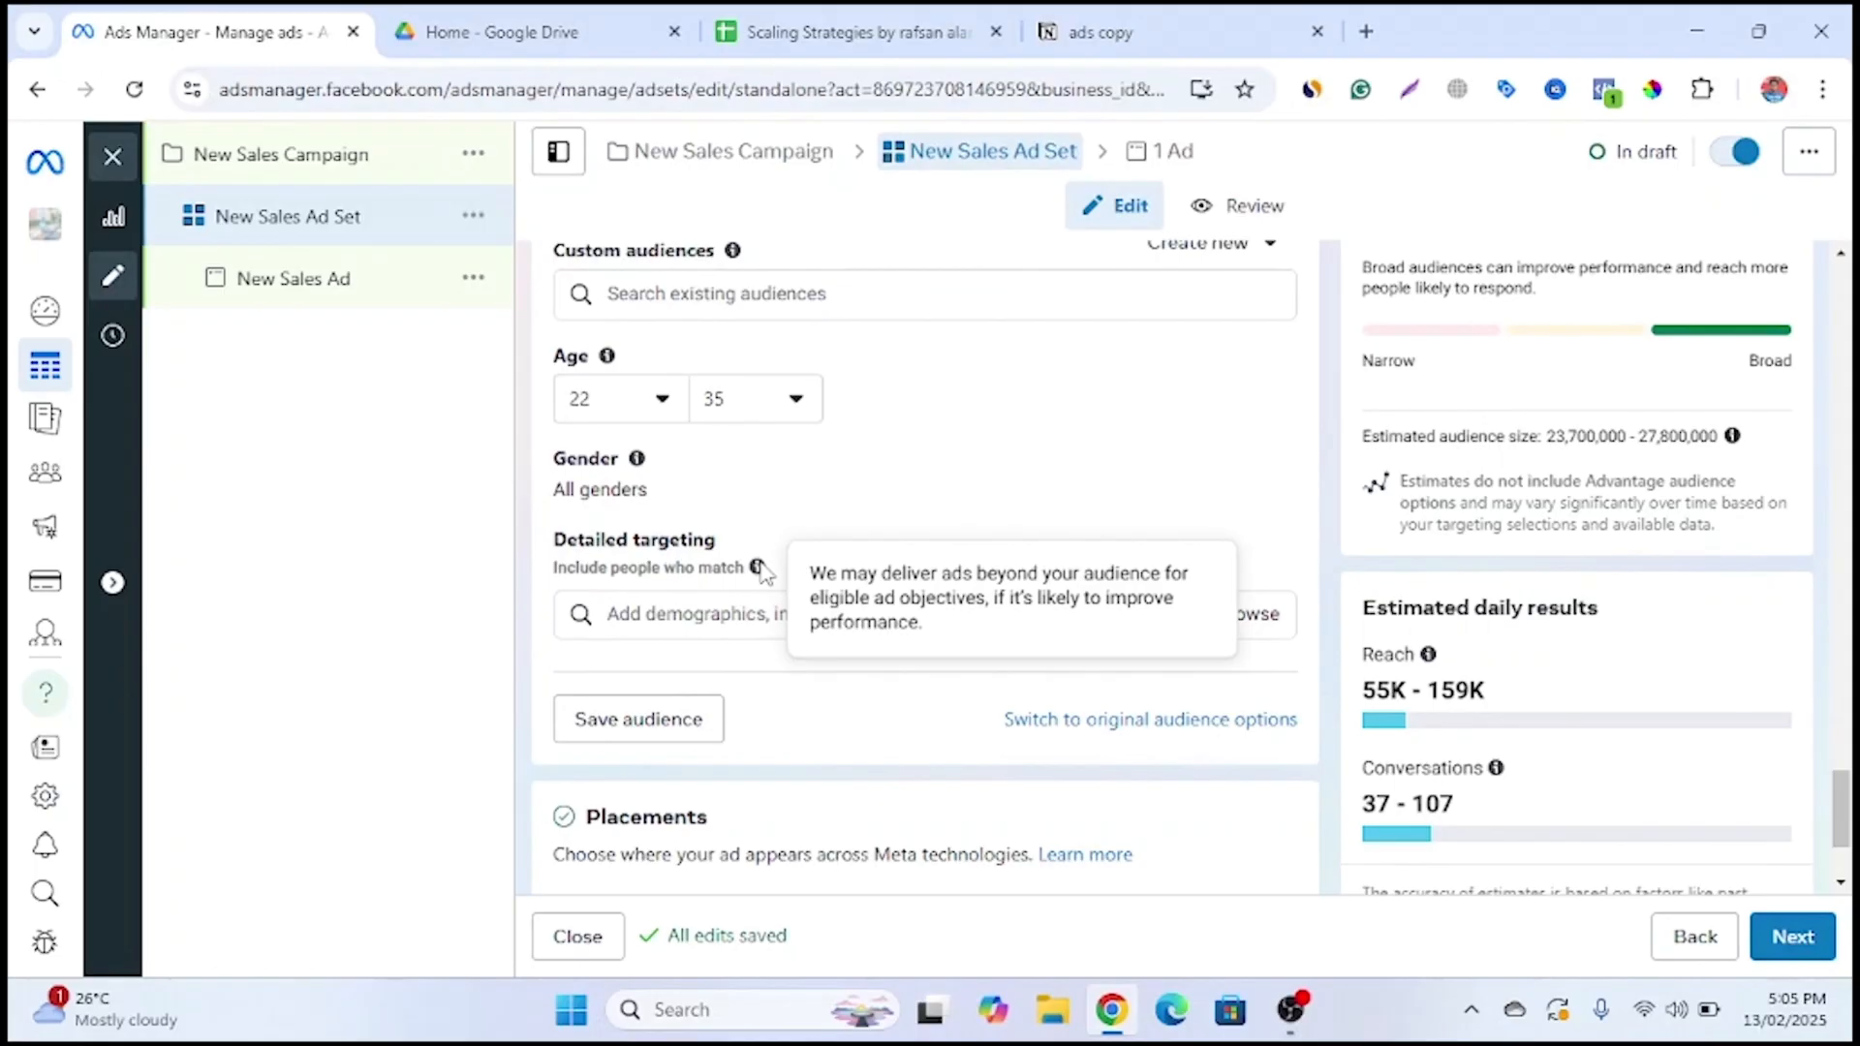
left_click(793, 623)
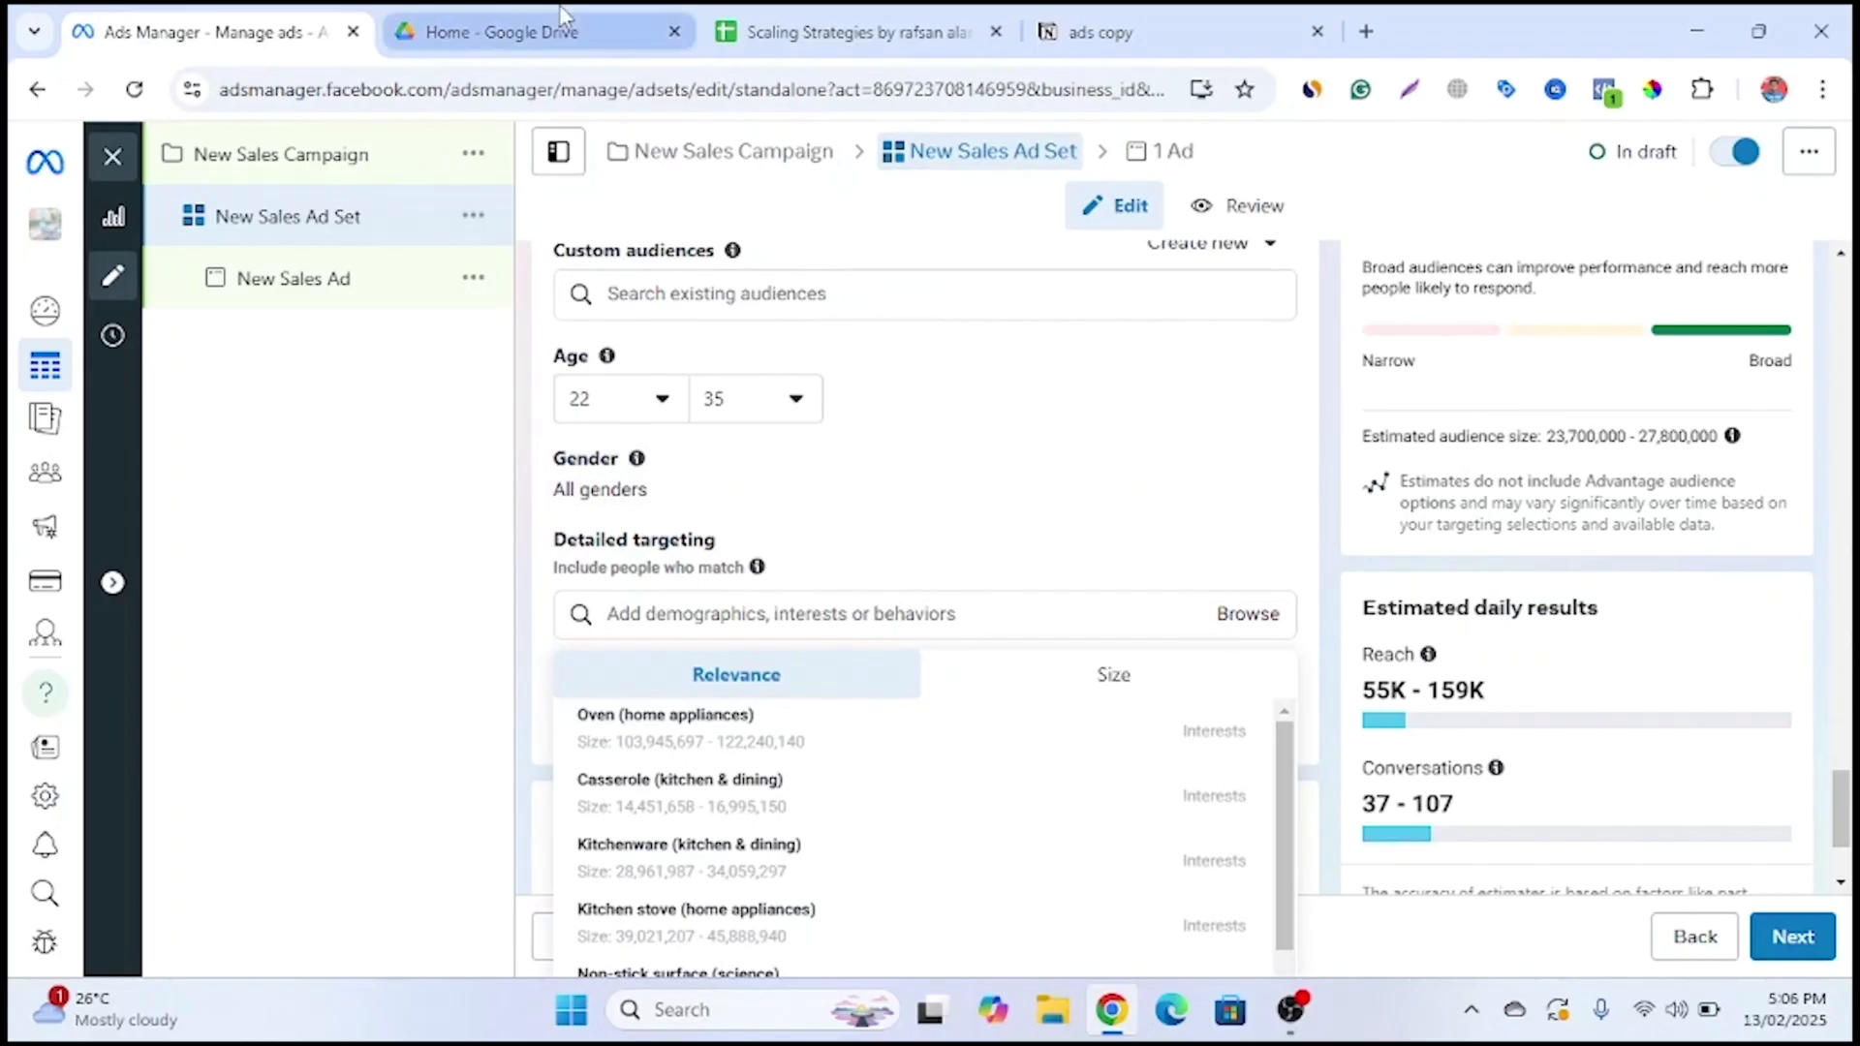
left_click(586, 29)
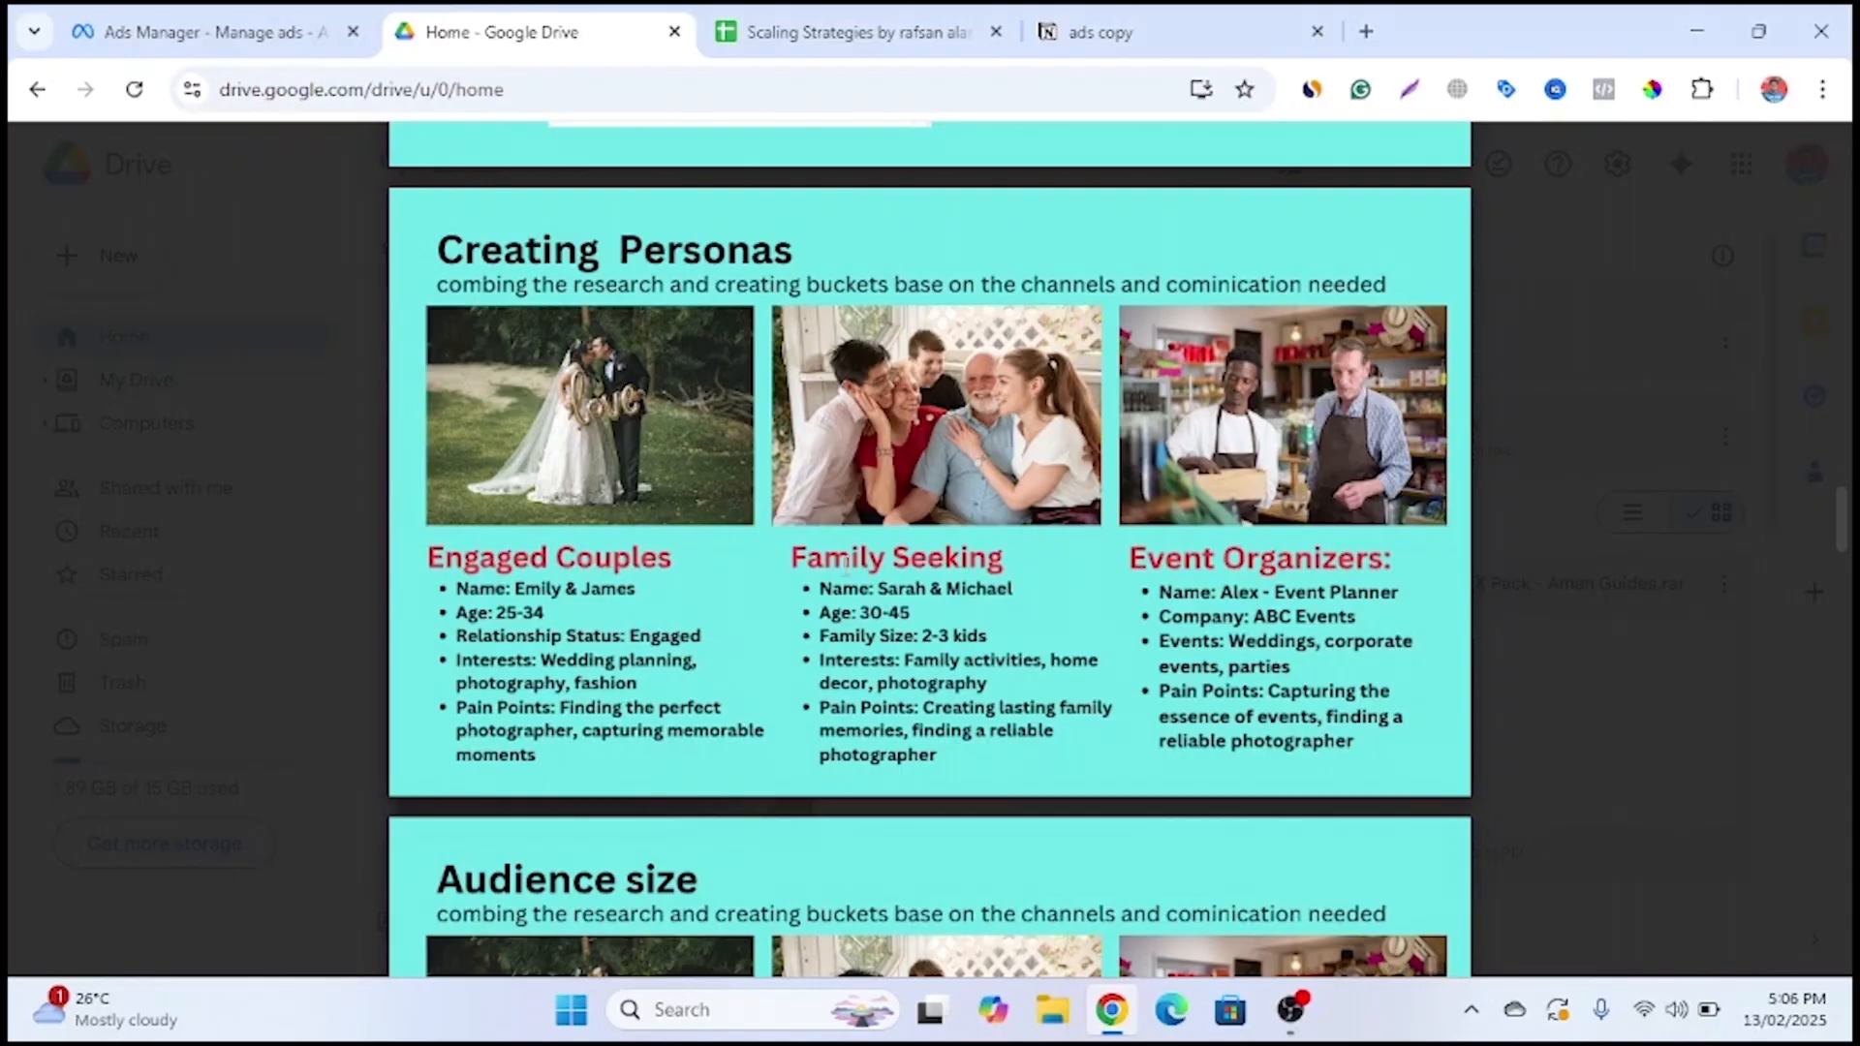
left_click(225, 17)
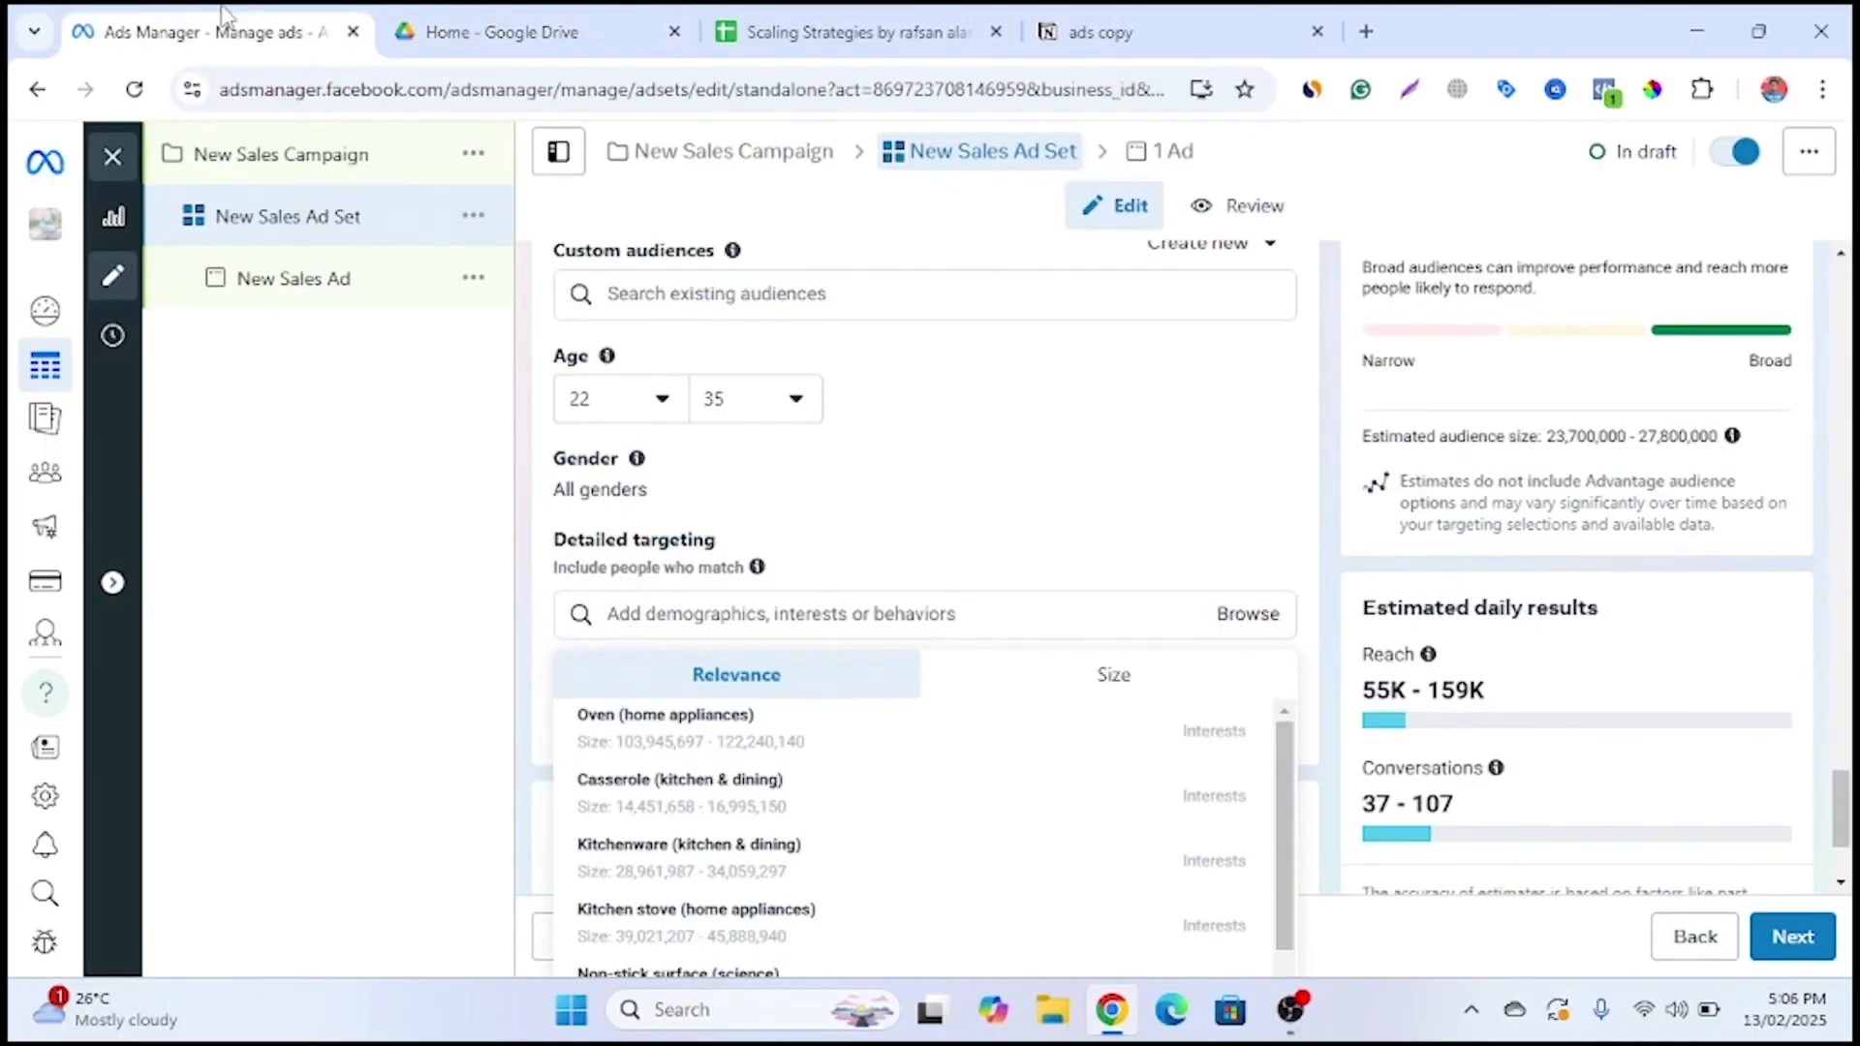
type("photo")
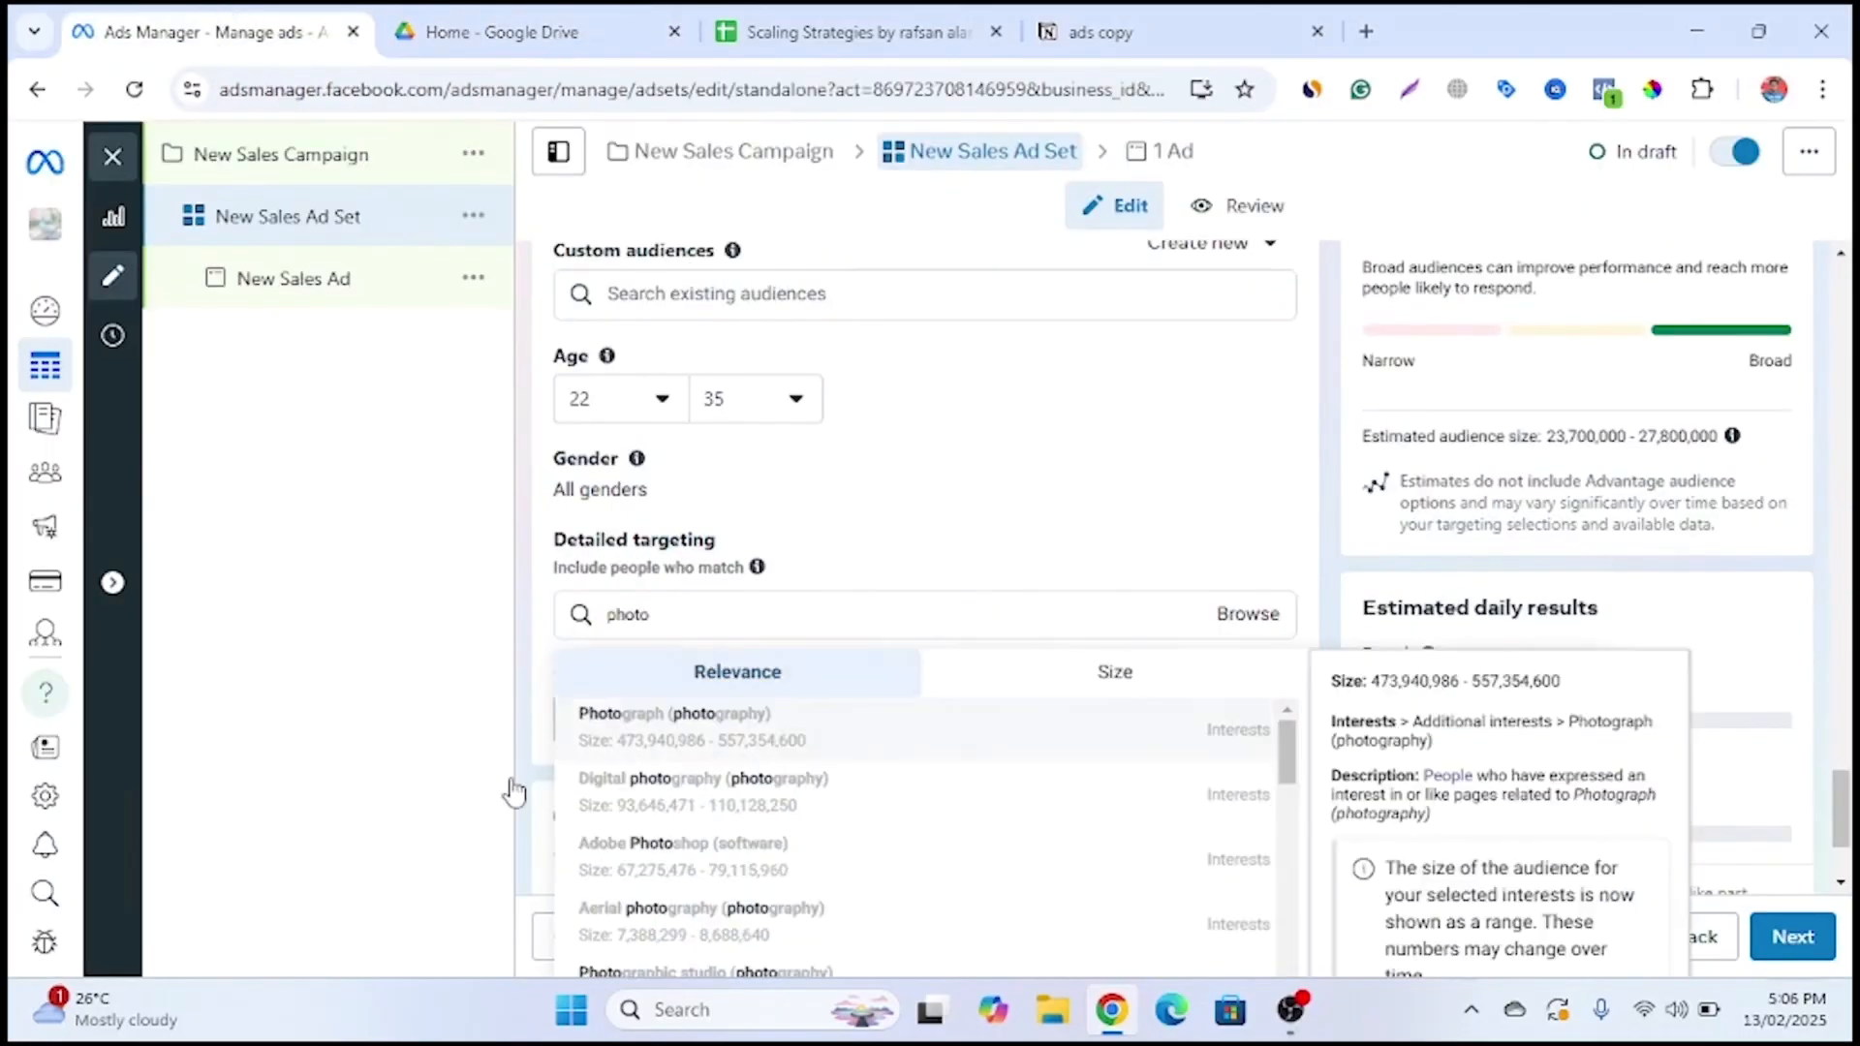
left_click(1226, 739)
Examine the personas on page 10 of the strategy PDF and compare their interests with the ad set's detailed targeting suggestions
left_click(587, 16)
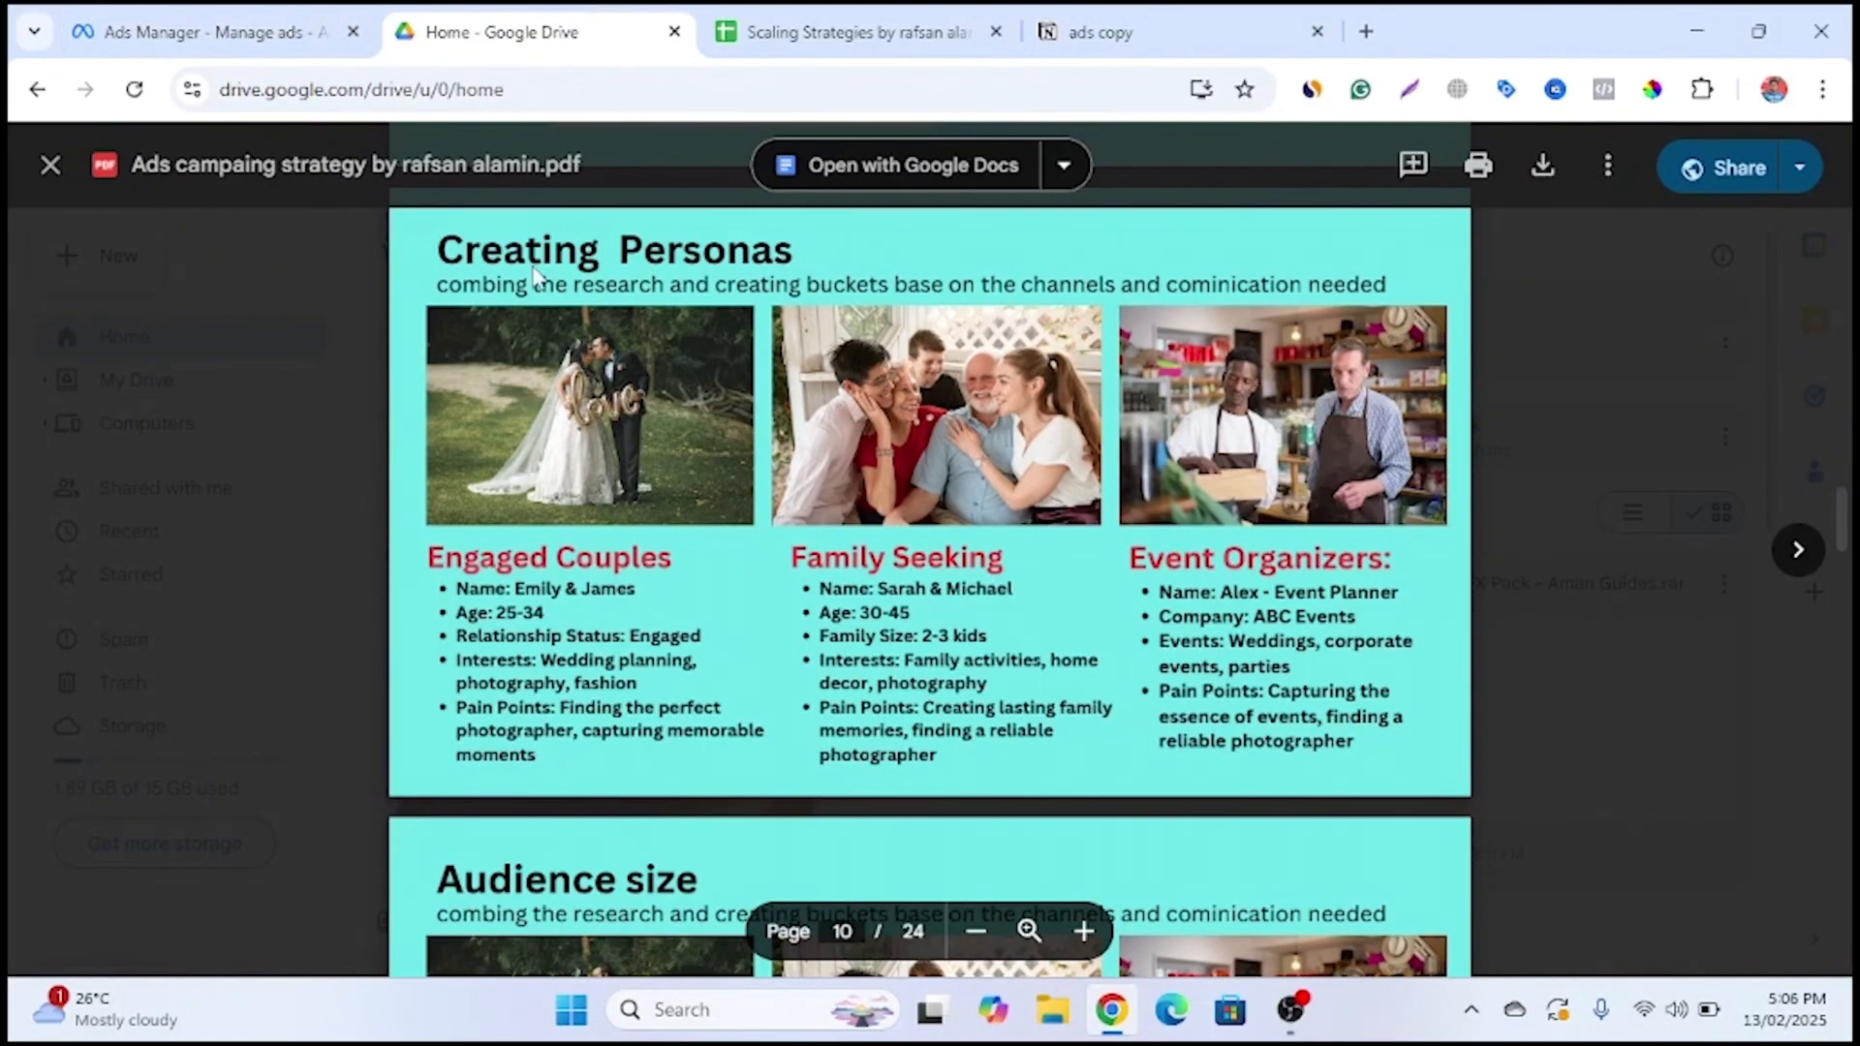
left_click_drag(506, 586, 595, 592)
left_click(595, 592)
left_click(1242, 598)
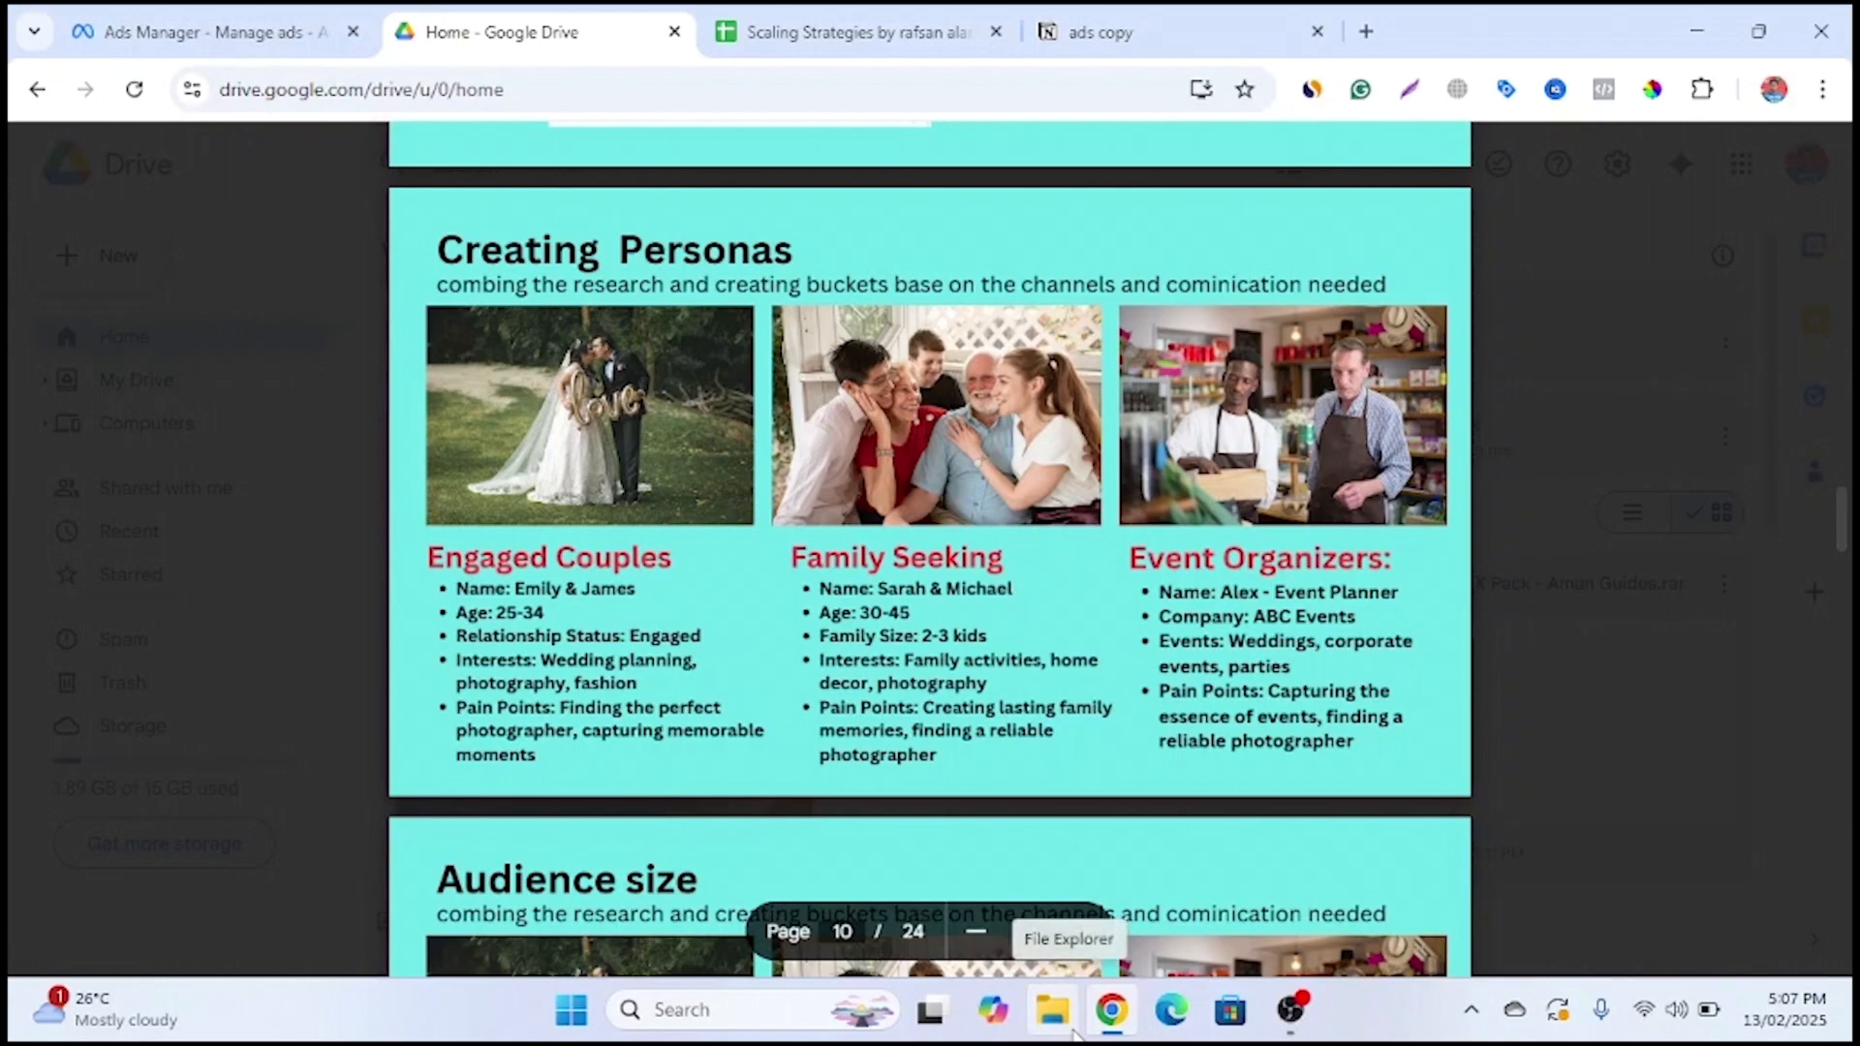
left_click(223, 32)
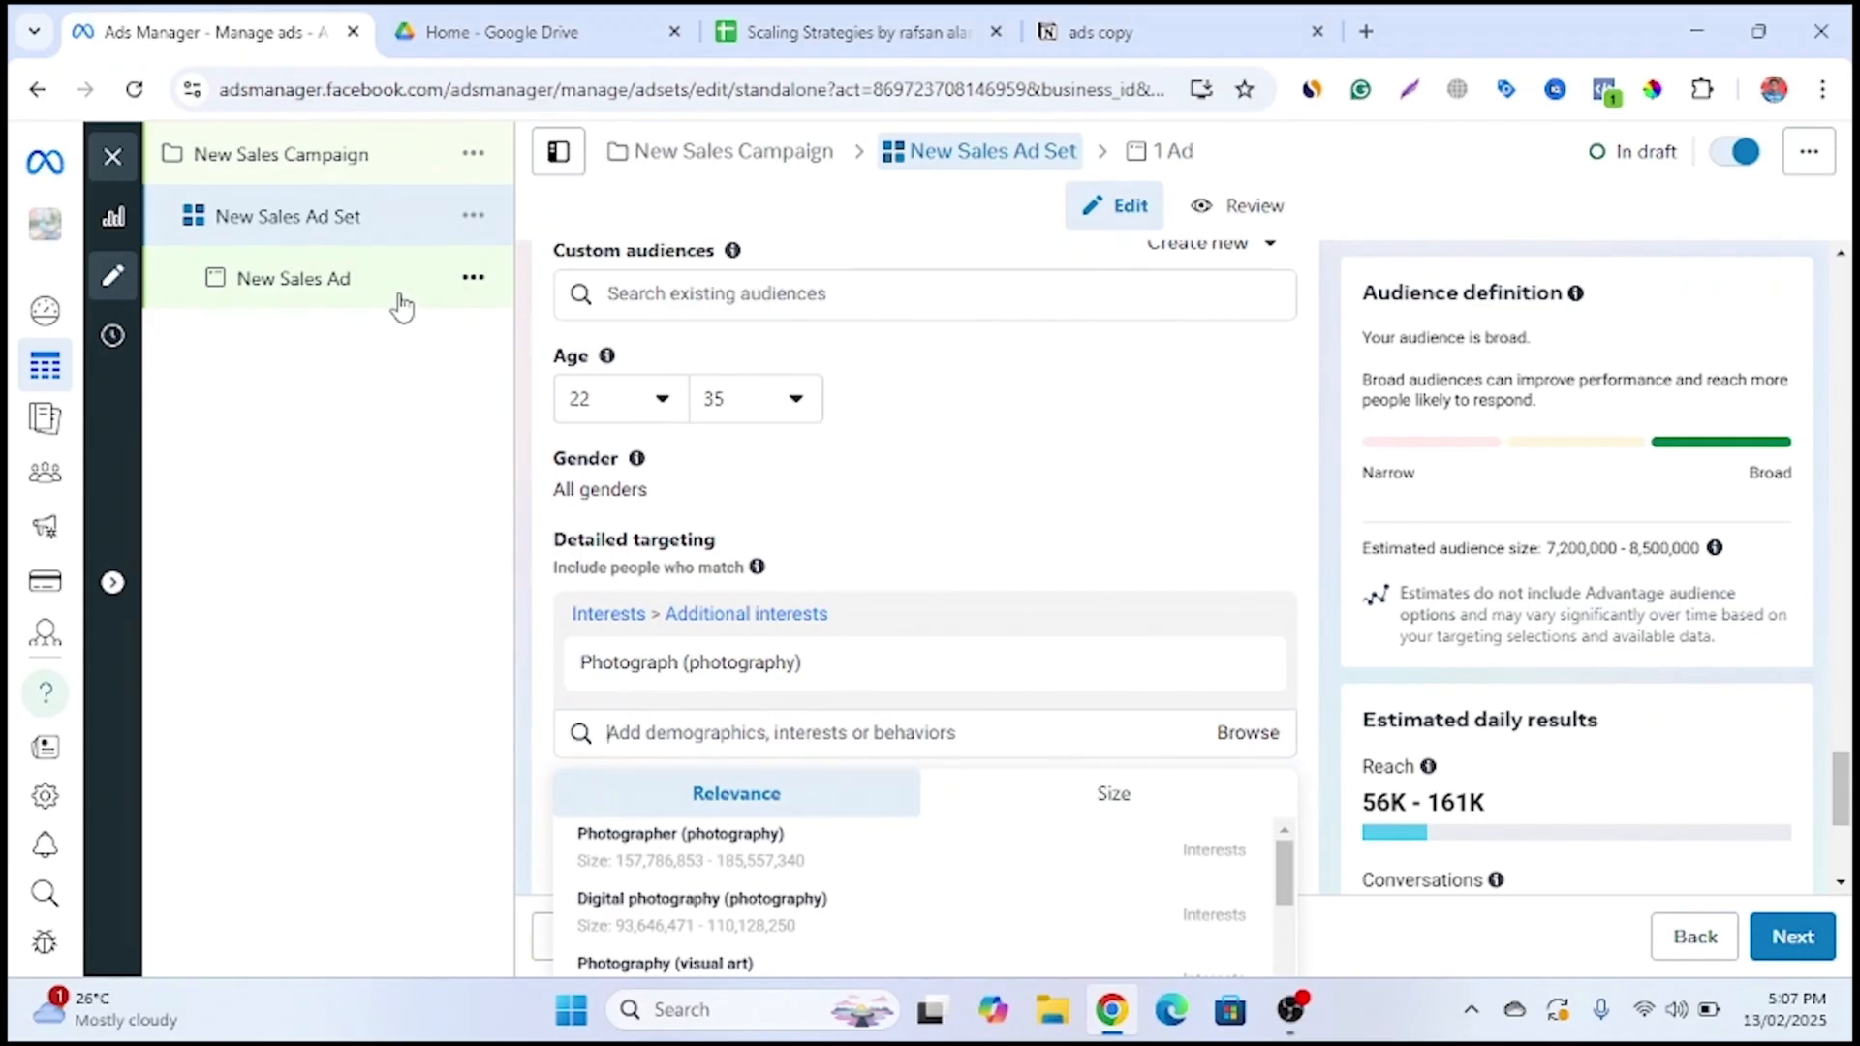
left_click(497, 20)
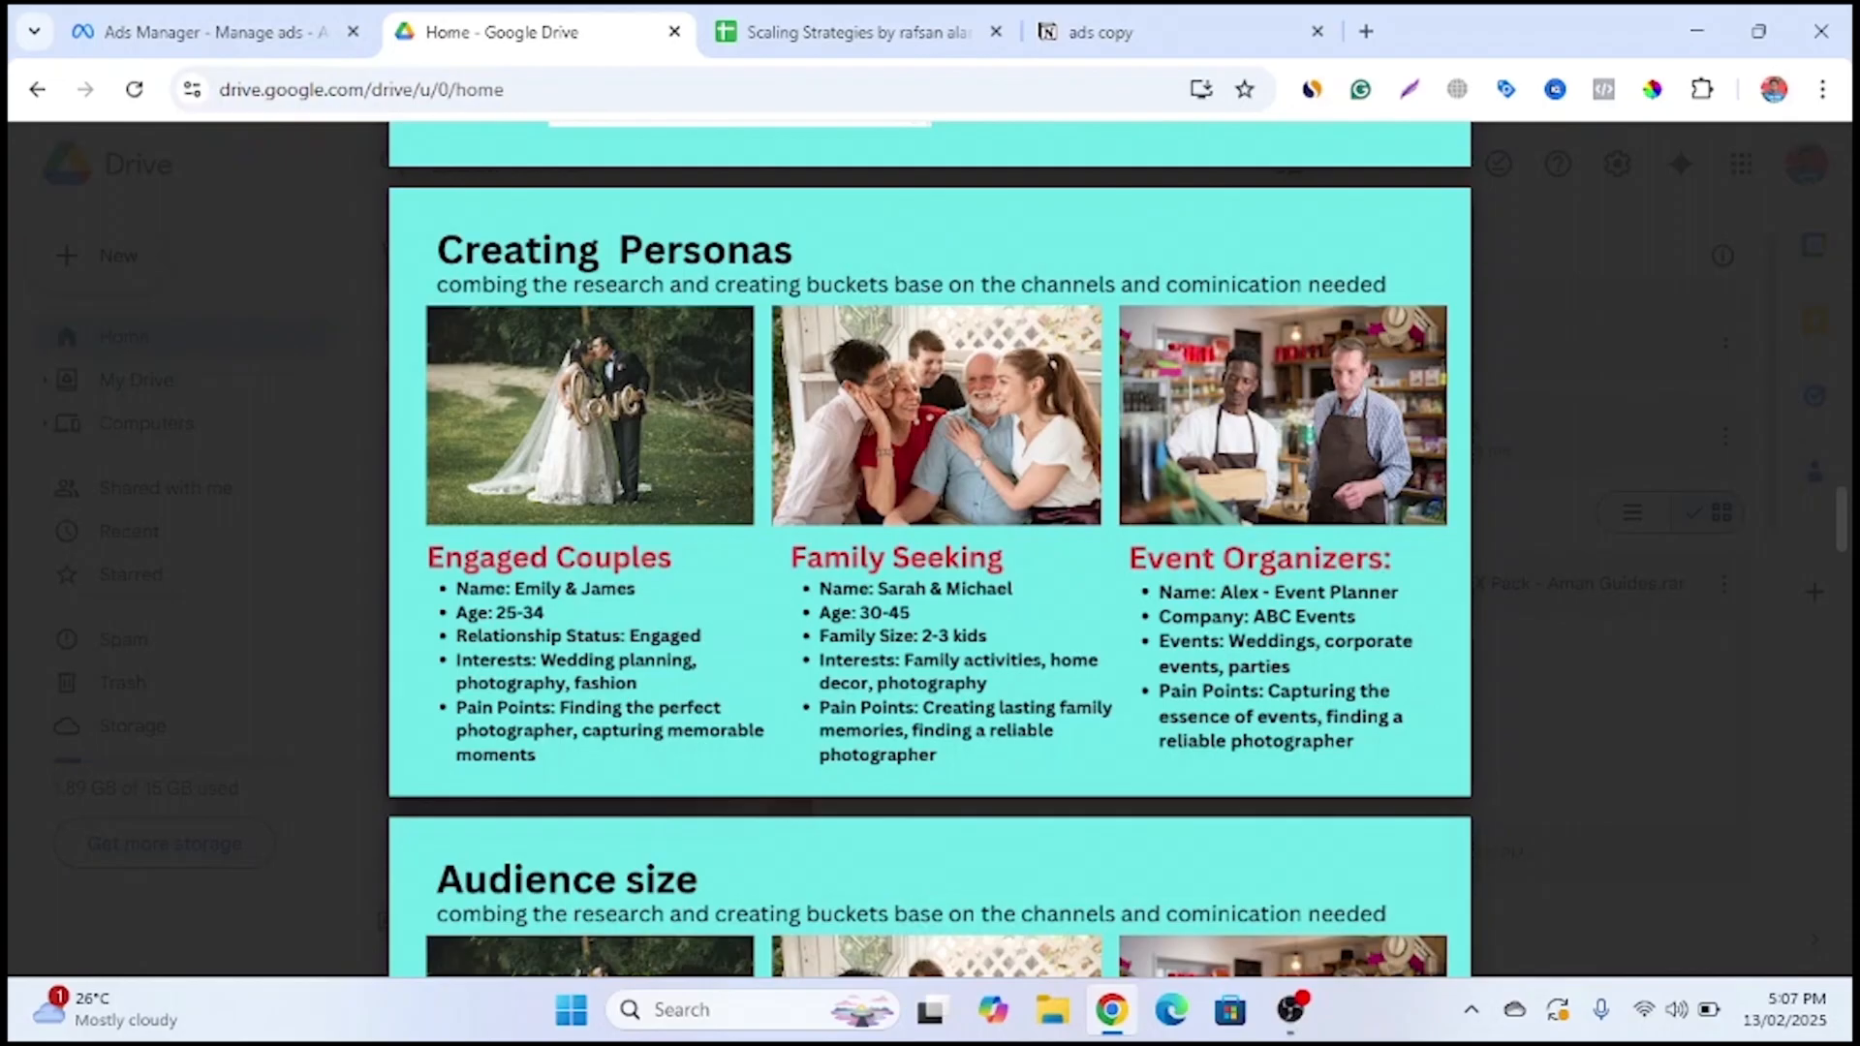
left_click(309, 32)
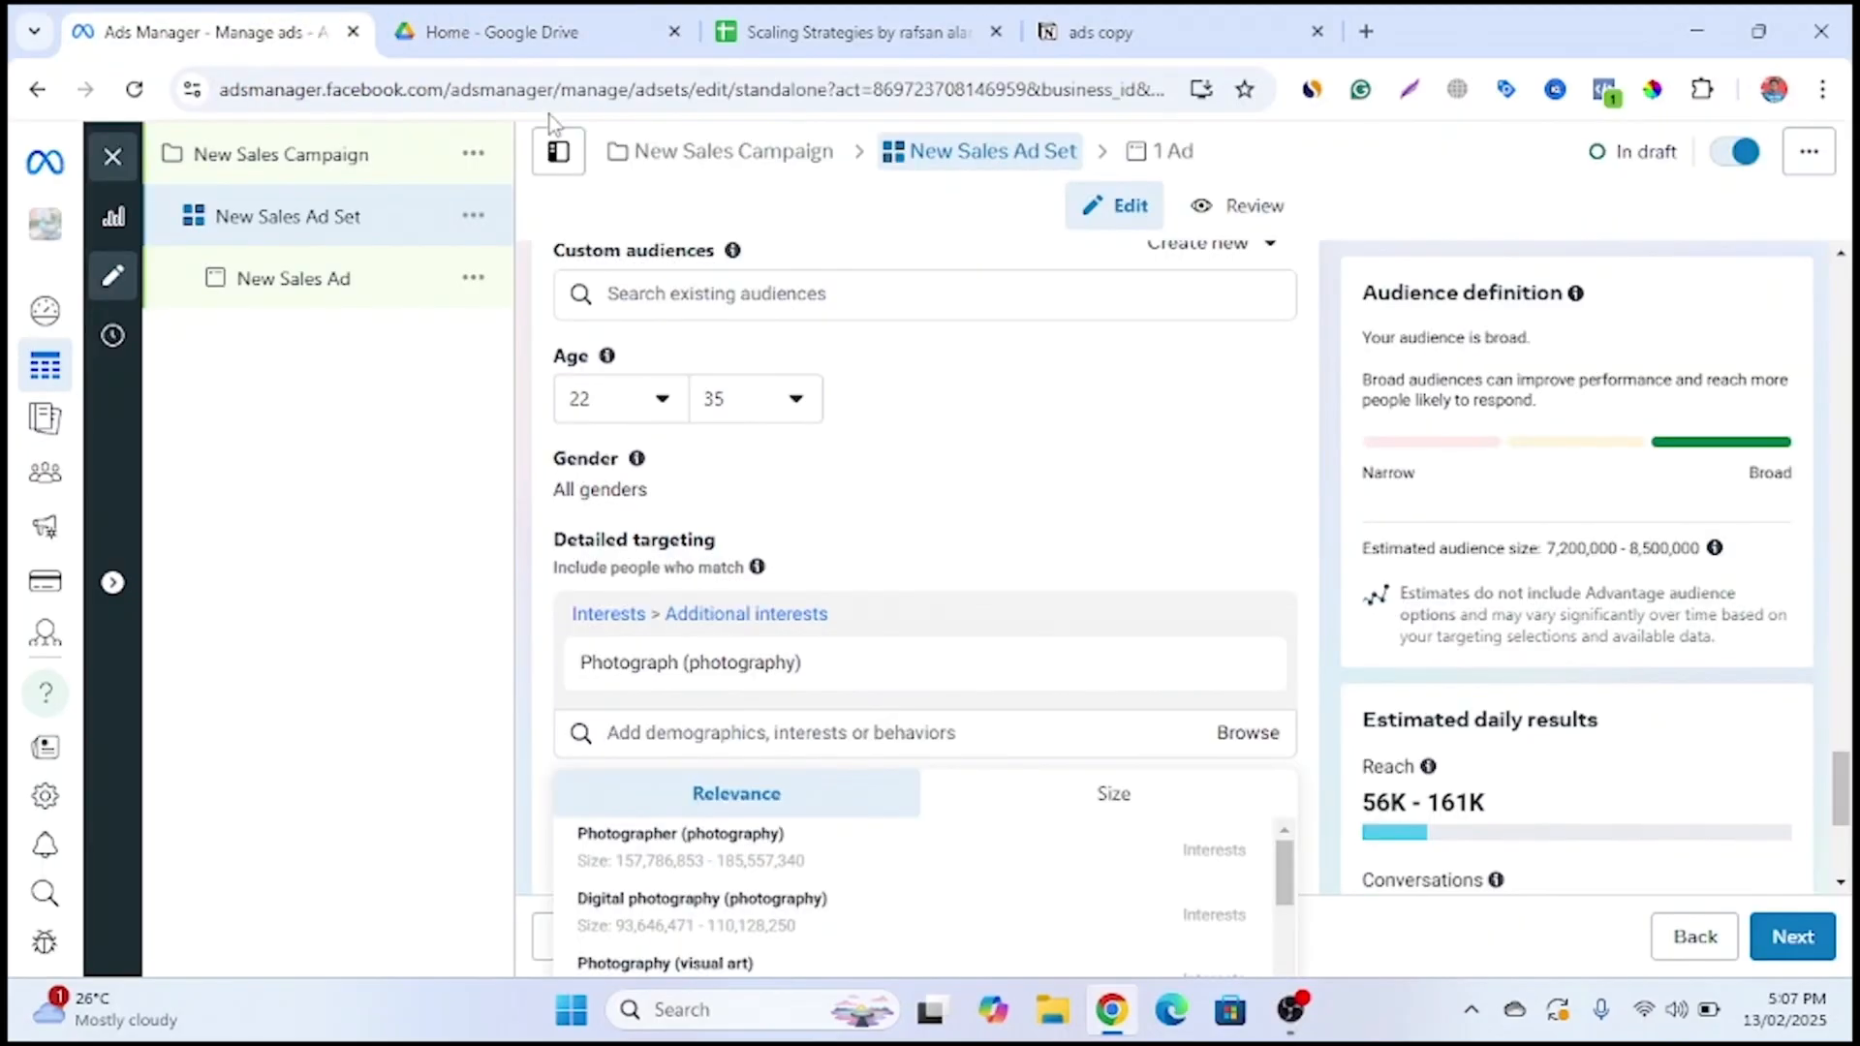
scroll(677, 370, "down", 2)
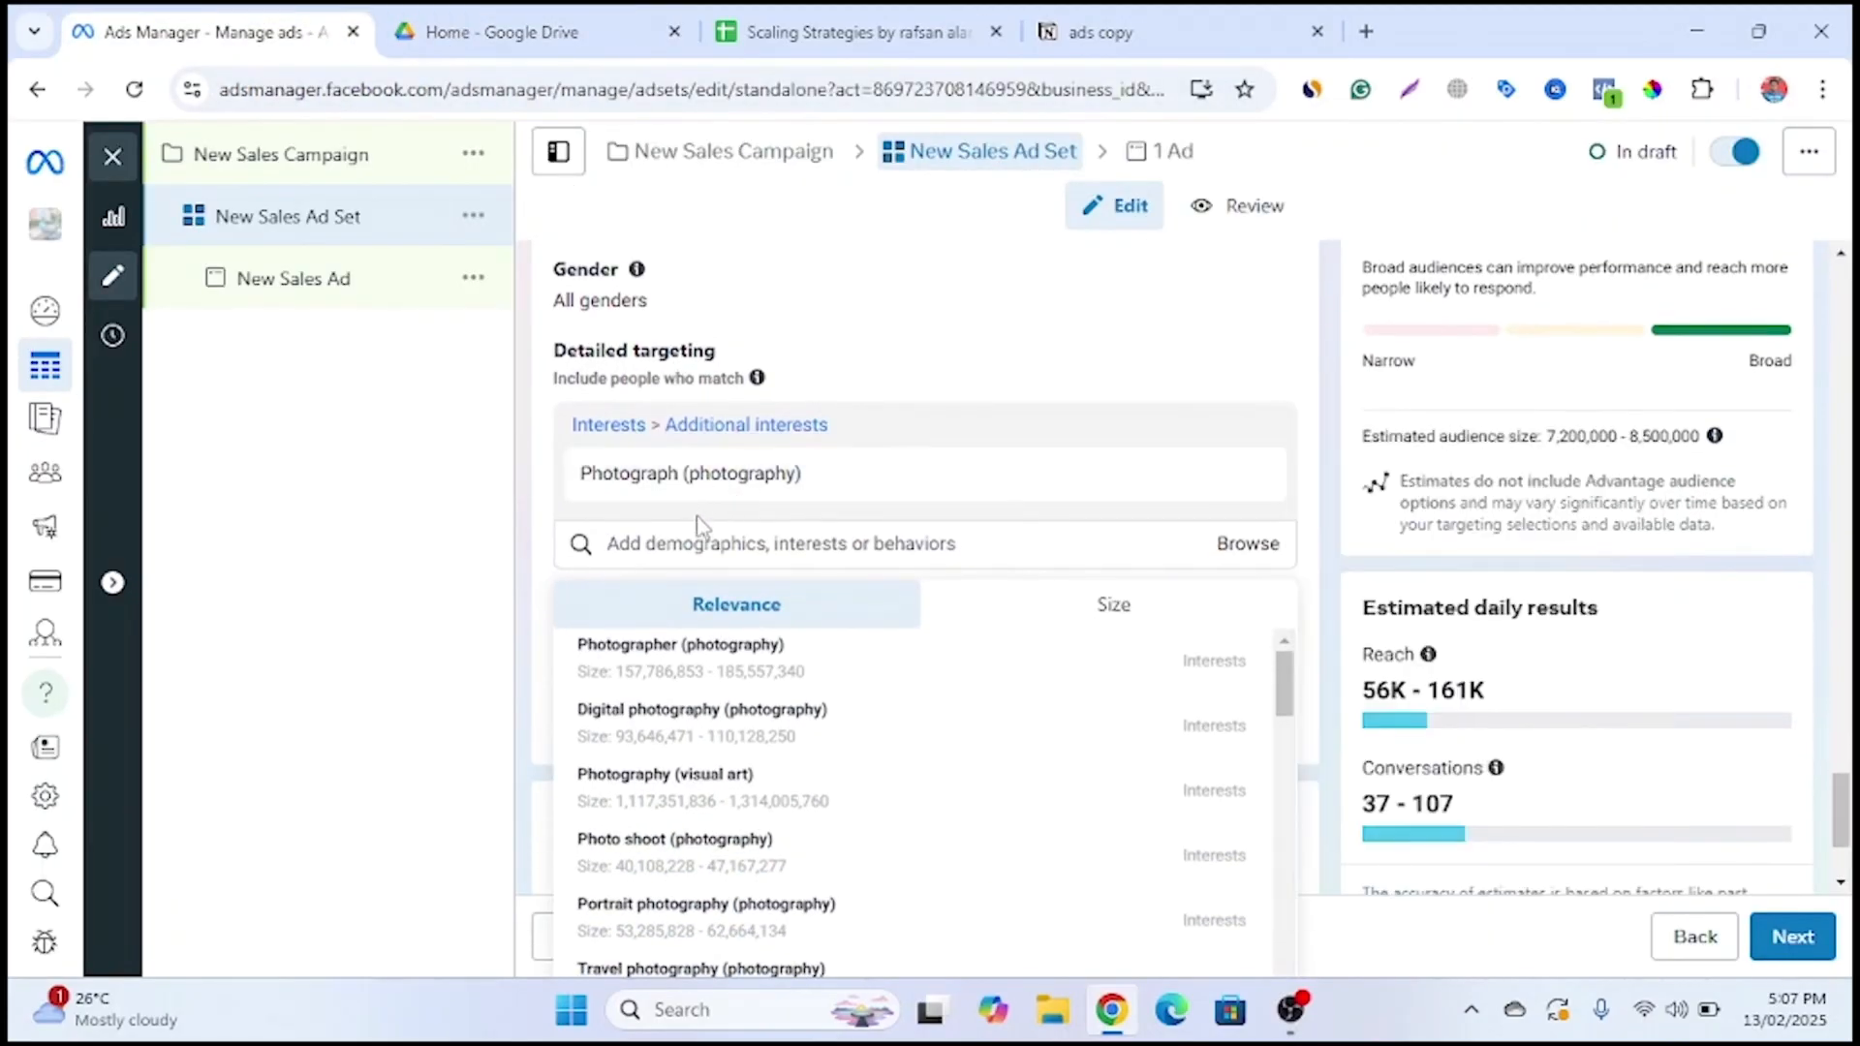
left_click(699, 538)
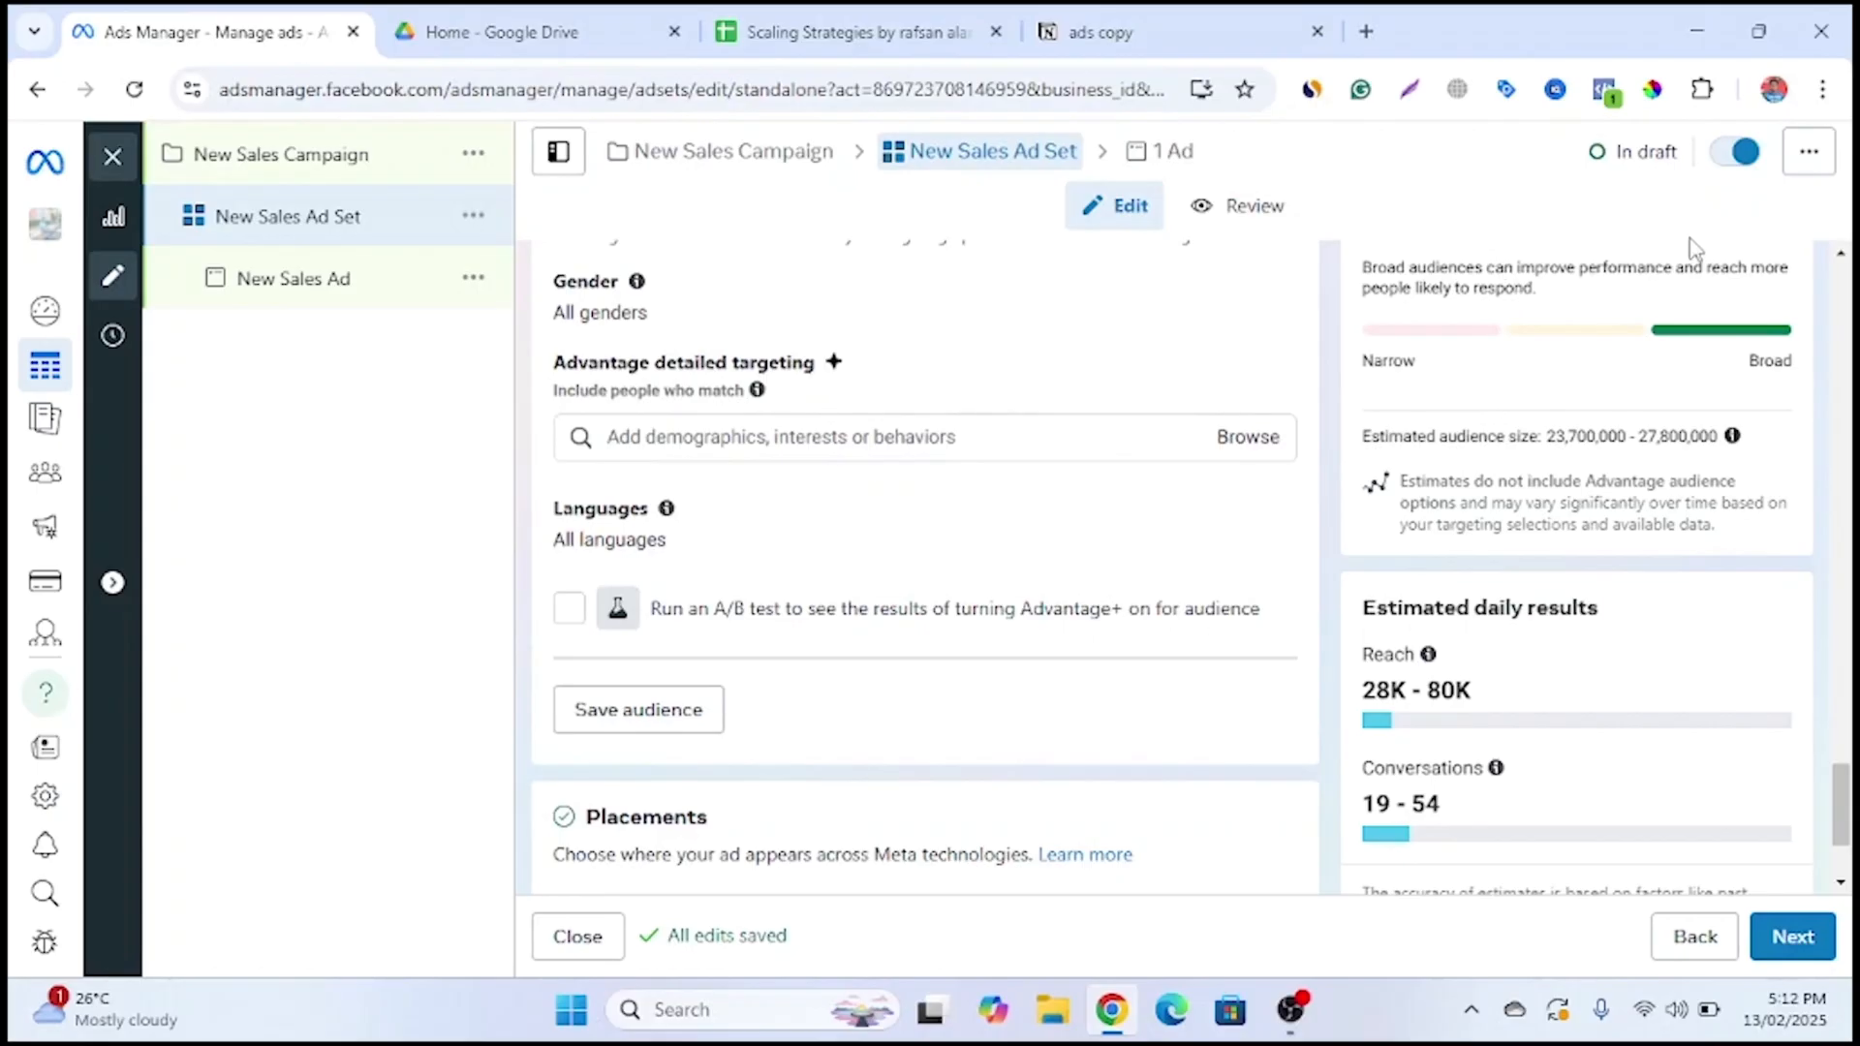
Review the original audience options for gender, detailed targeting and languages against the personas in the strategy PDF
scroll(1689, 403, "up", 1)
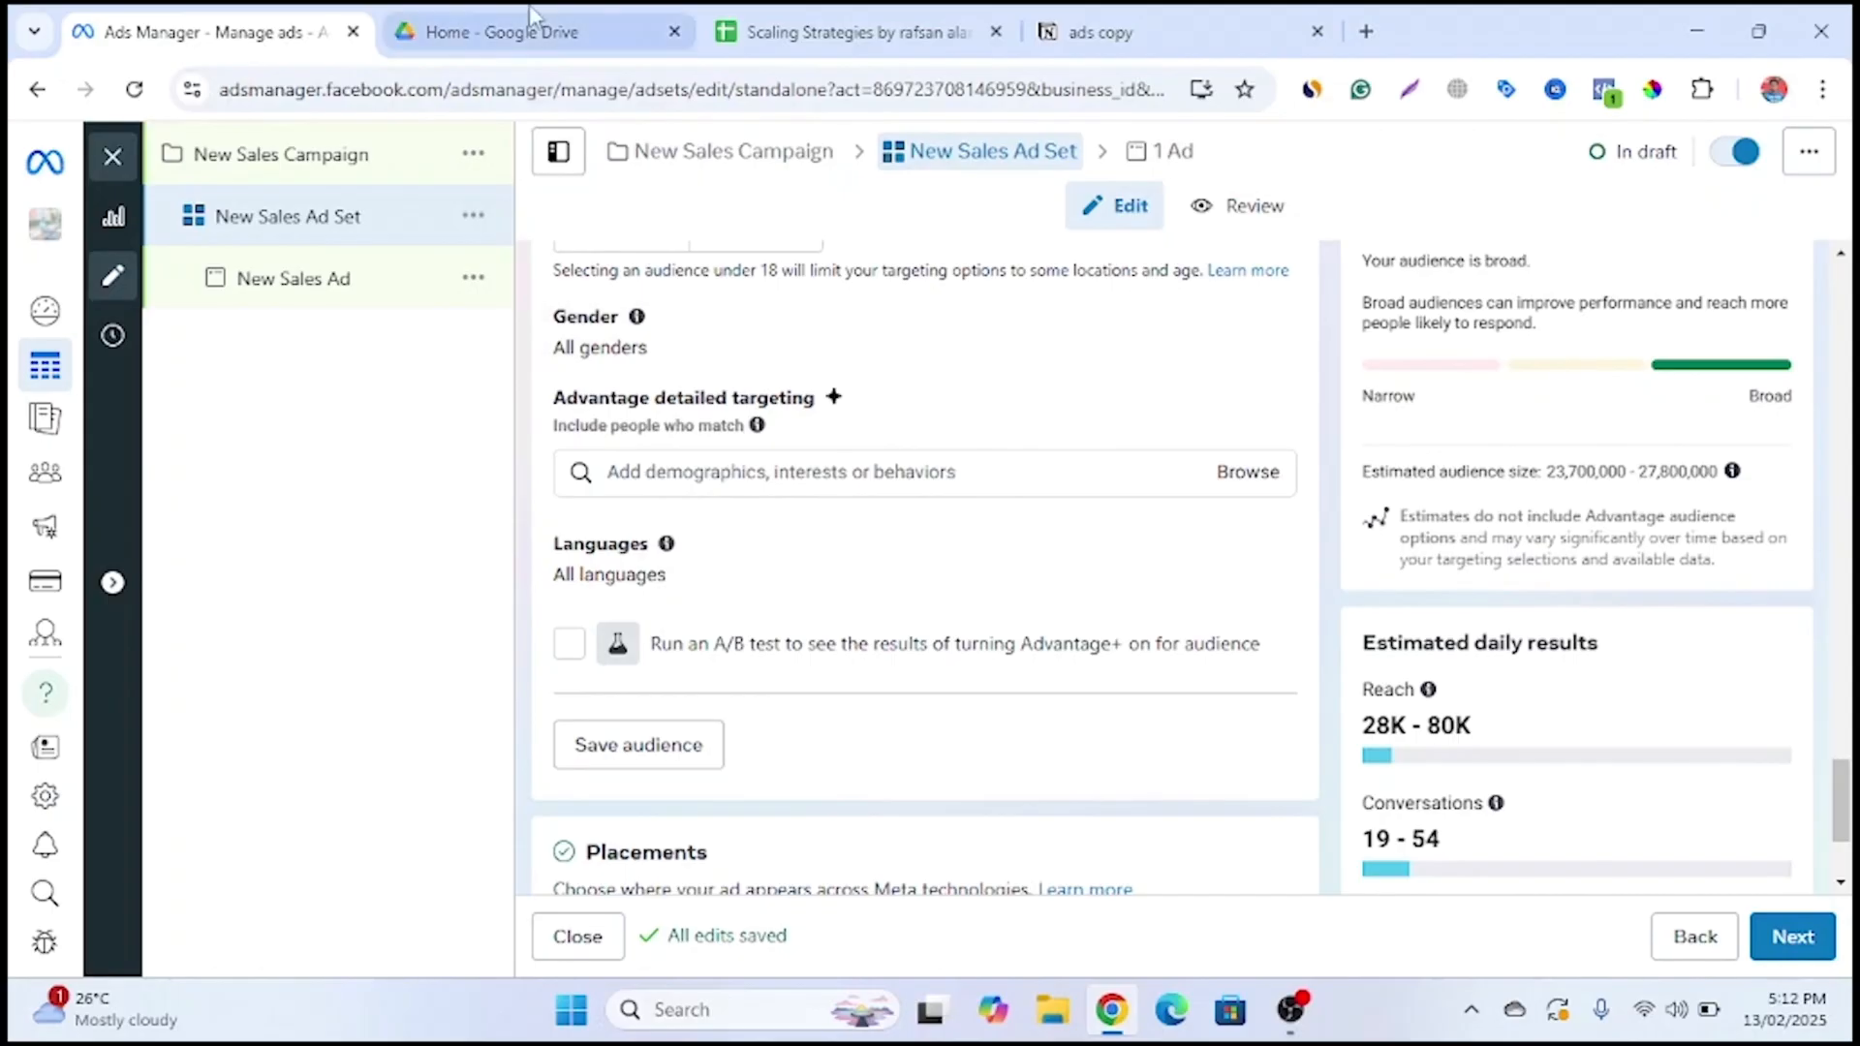
left_click(461, 21)
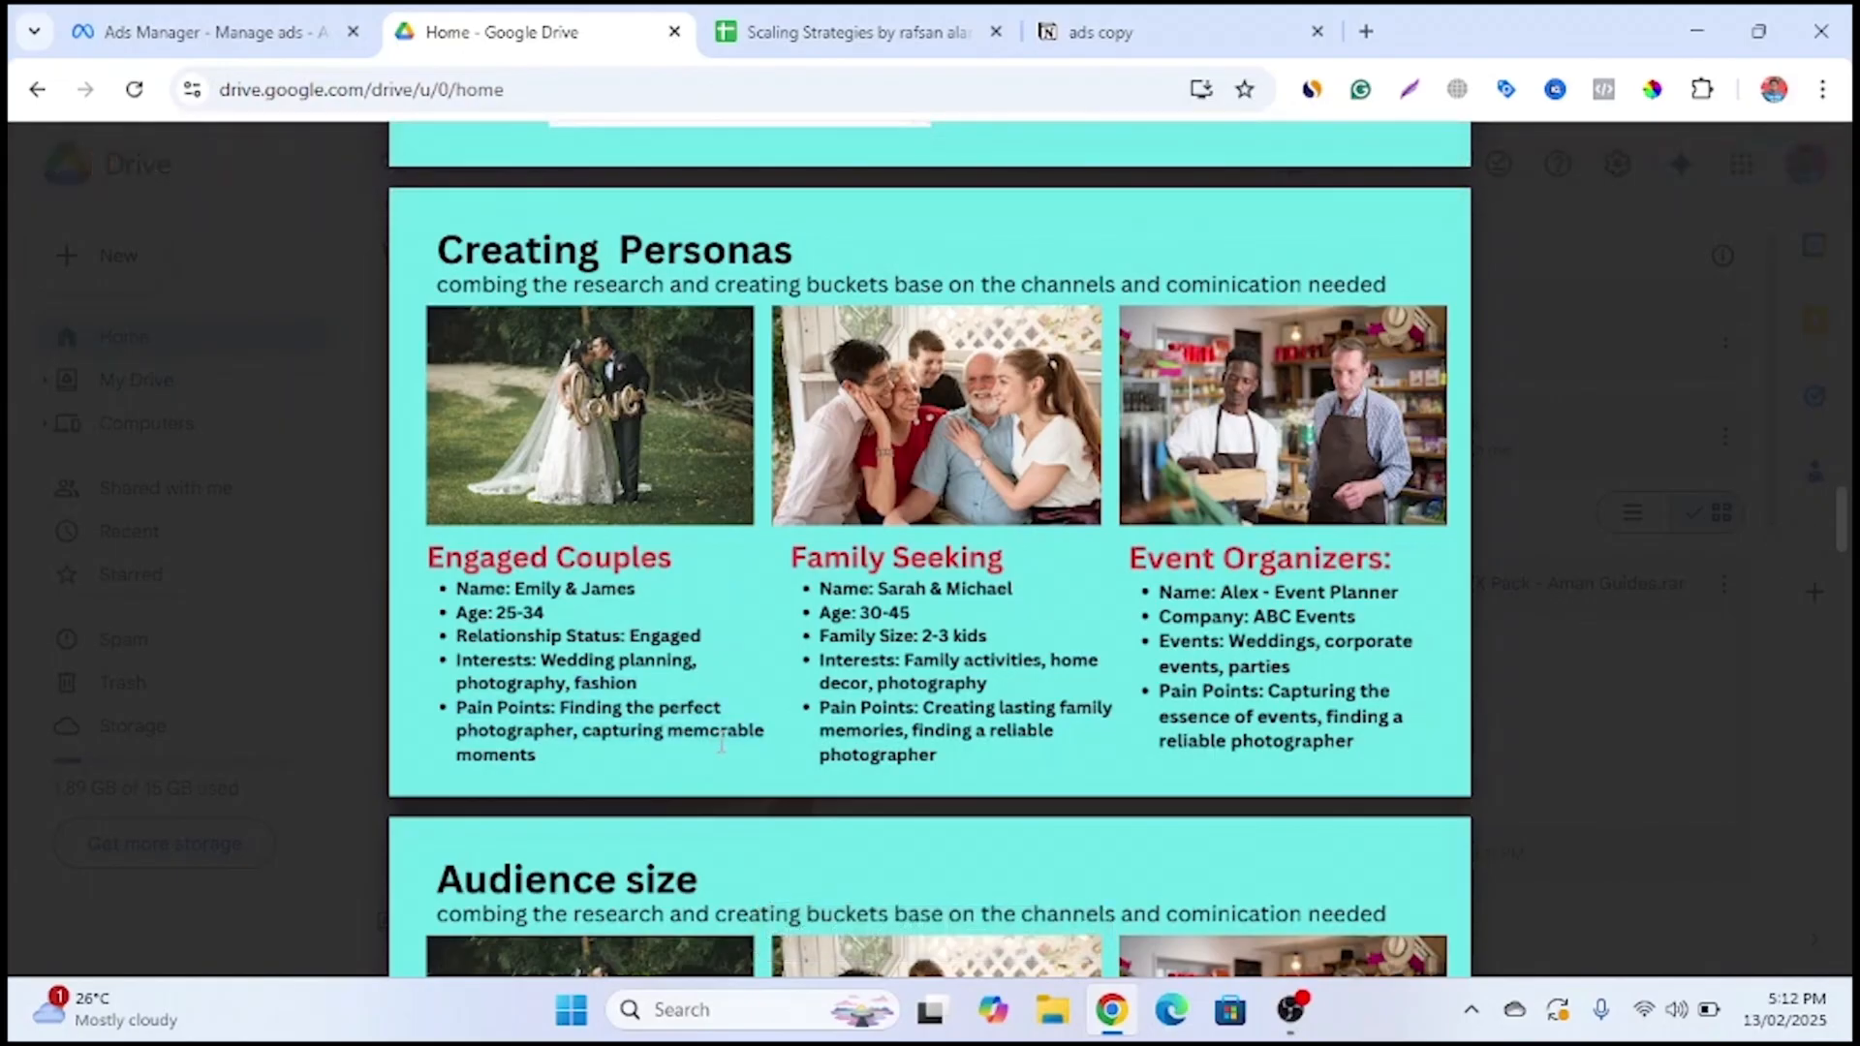
left_click(215, 16)
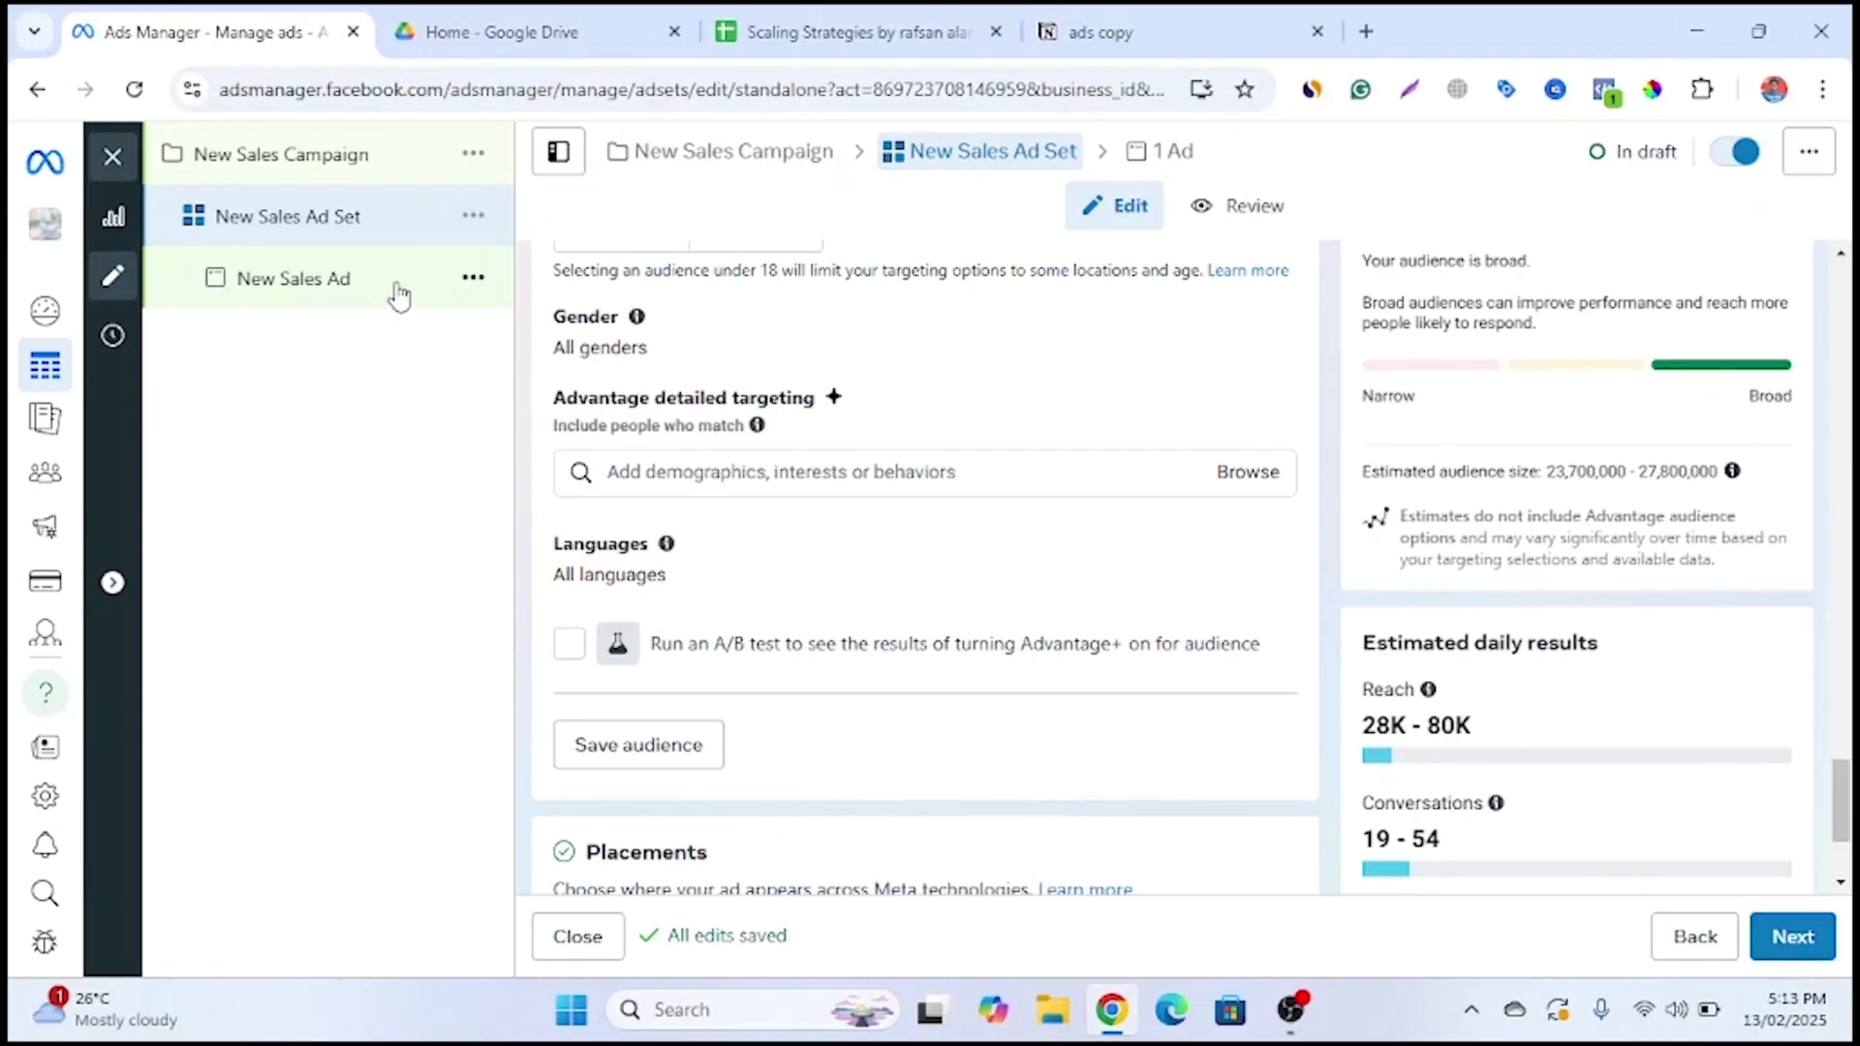
Try to create a custom audience with Customer list as the source, and cancel adding the ad account to a business
scroll(986, 827, "up", 5)
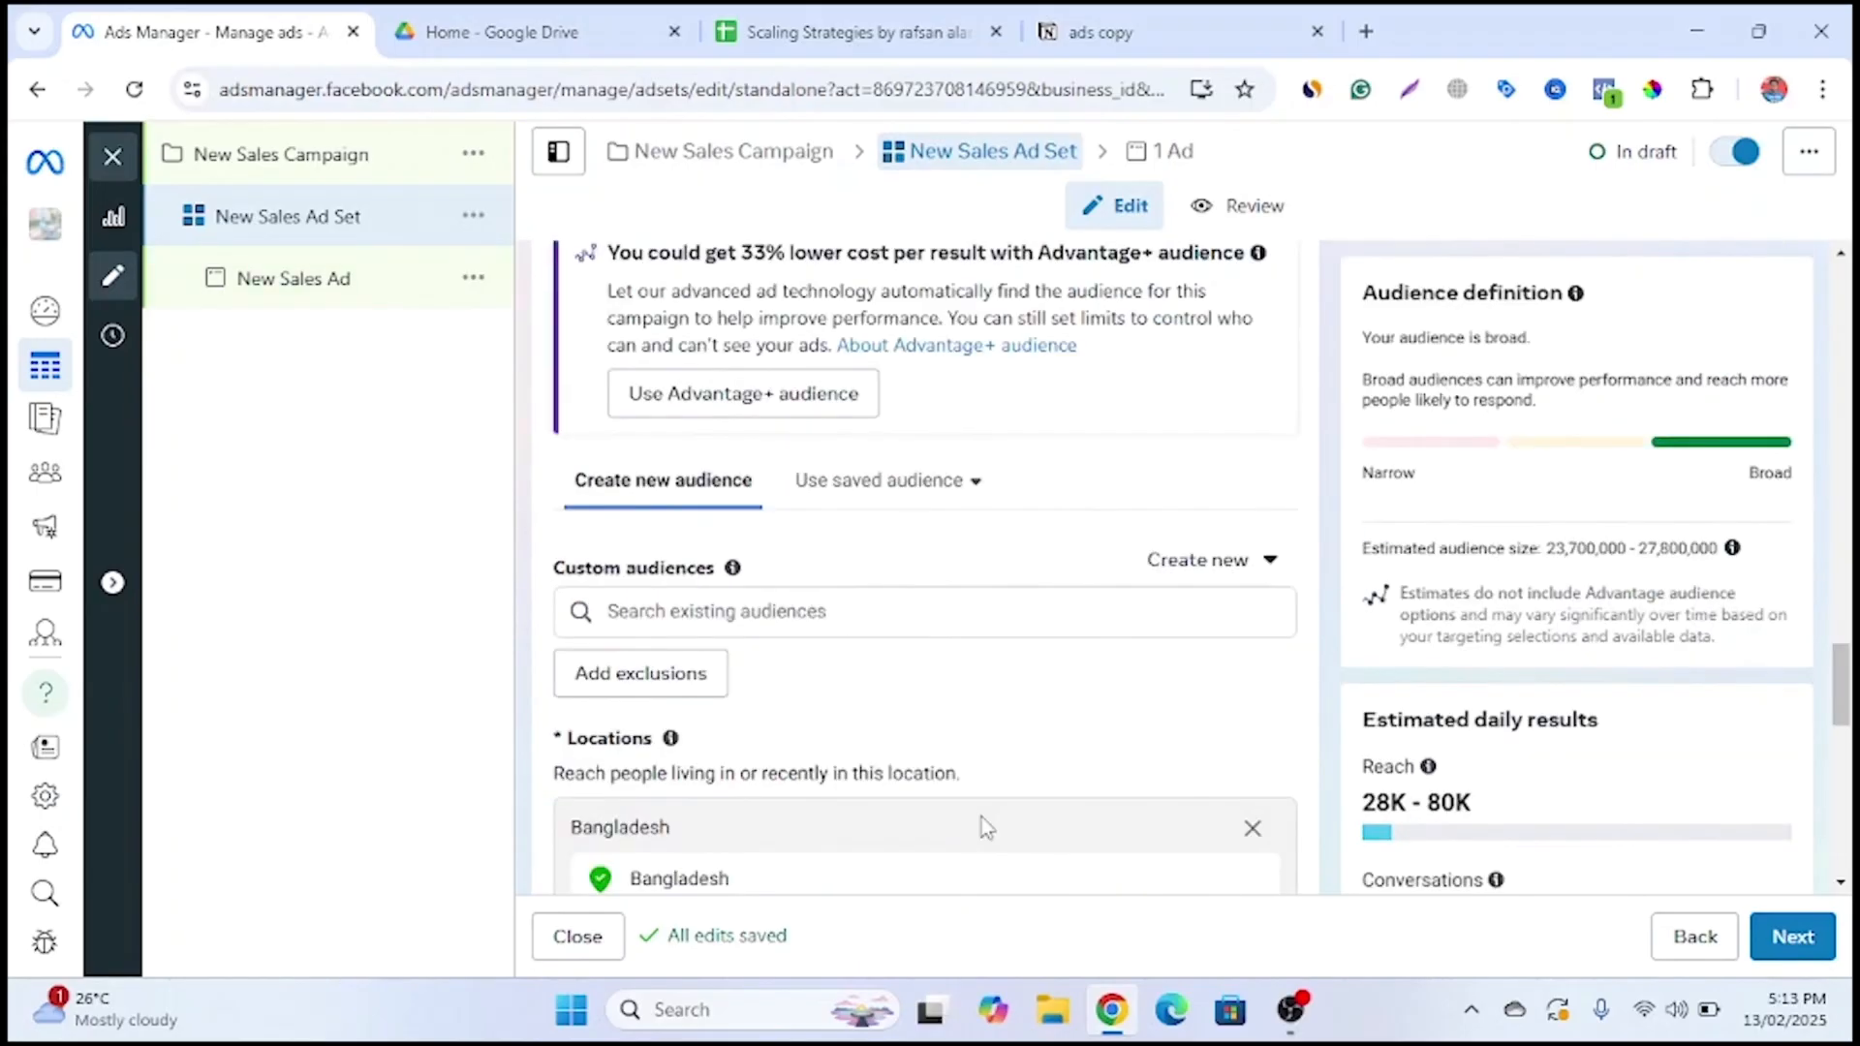
left_click(1219, 571)
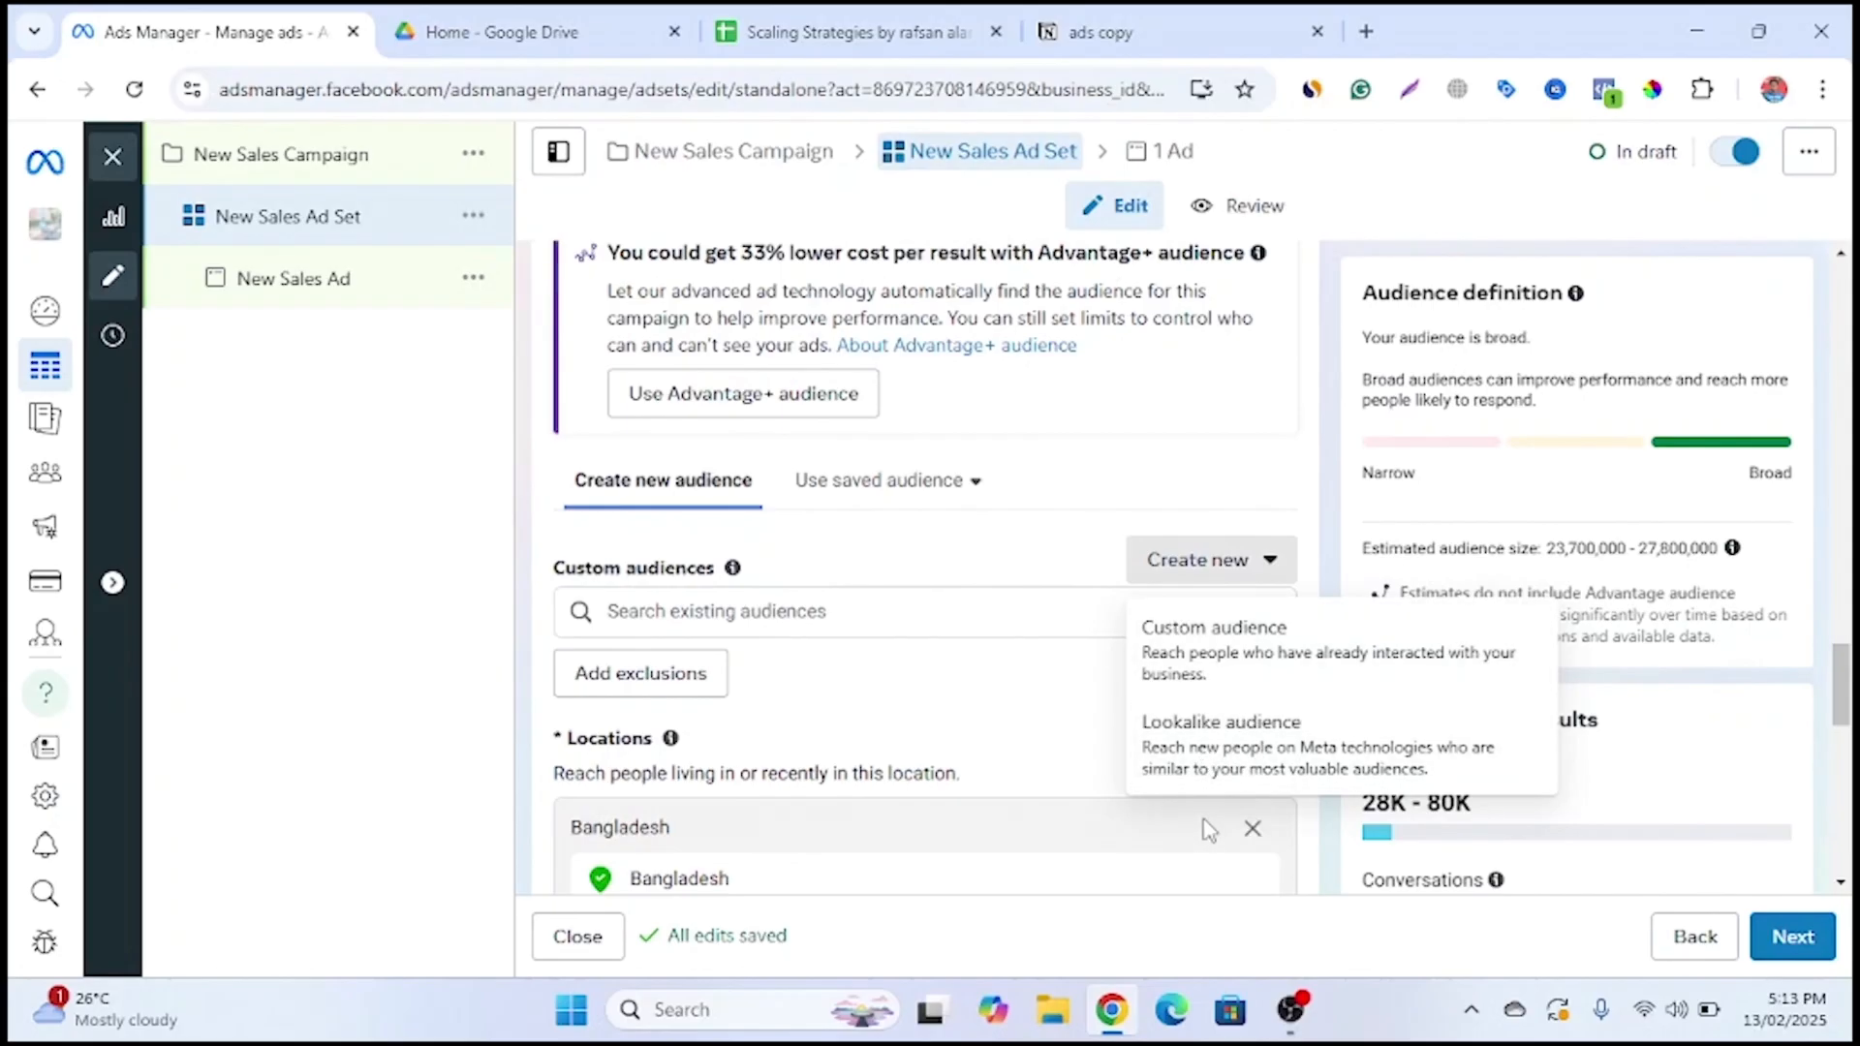
left_click(1206, 677)
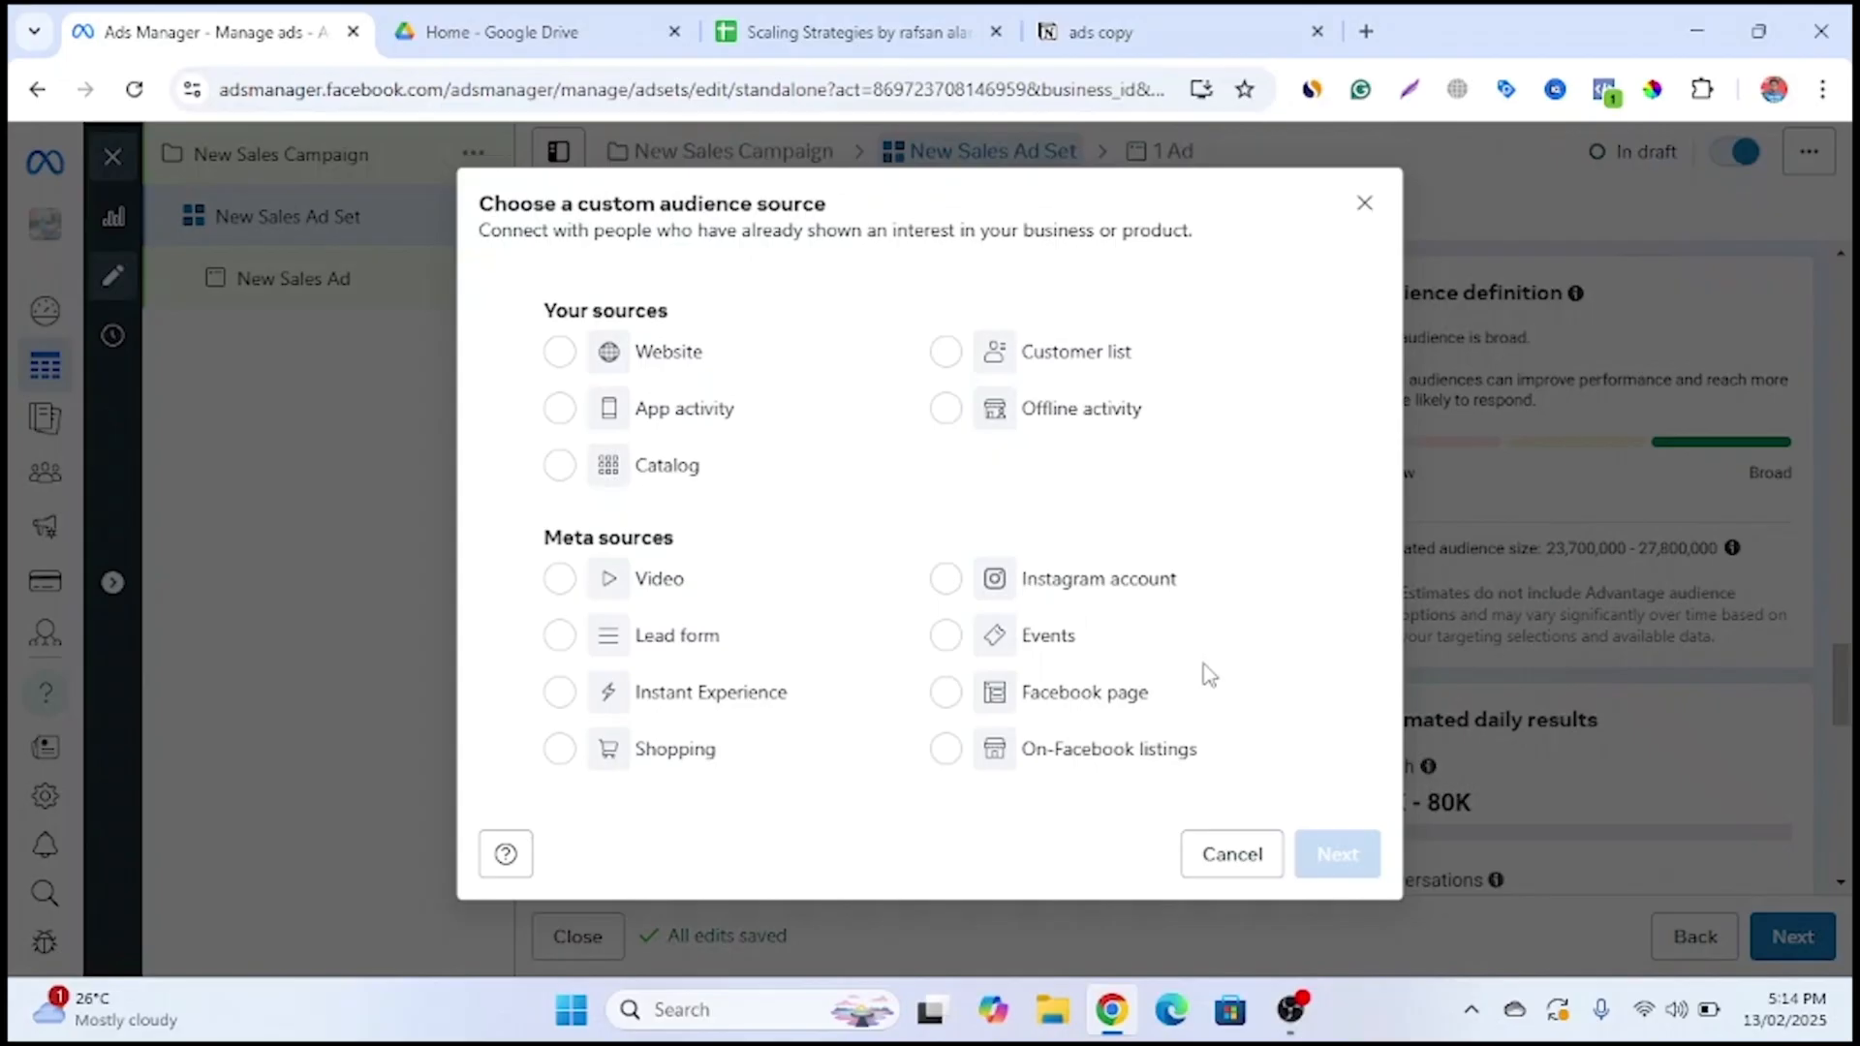
left_click(967, 358)
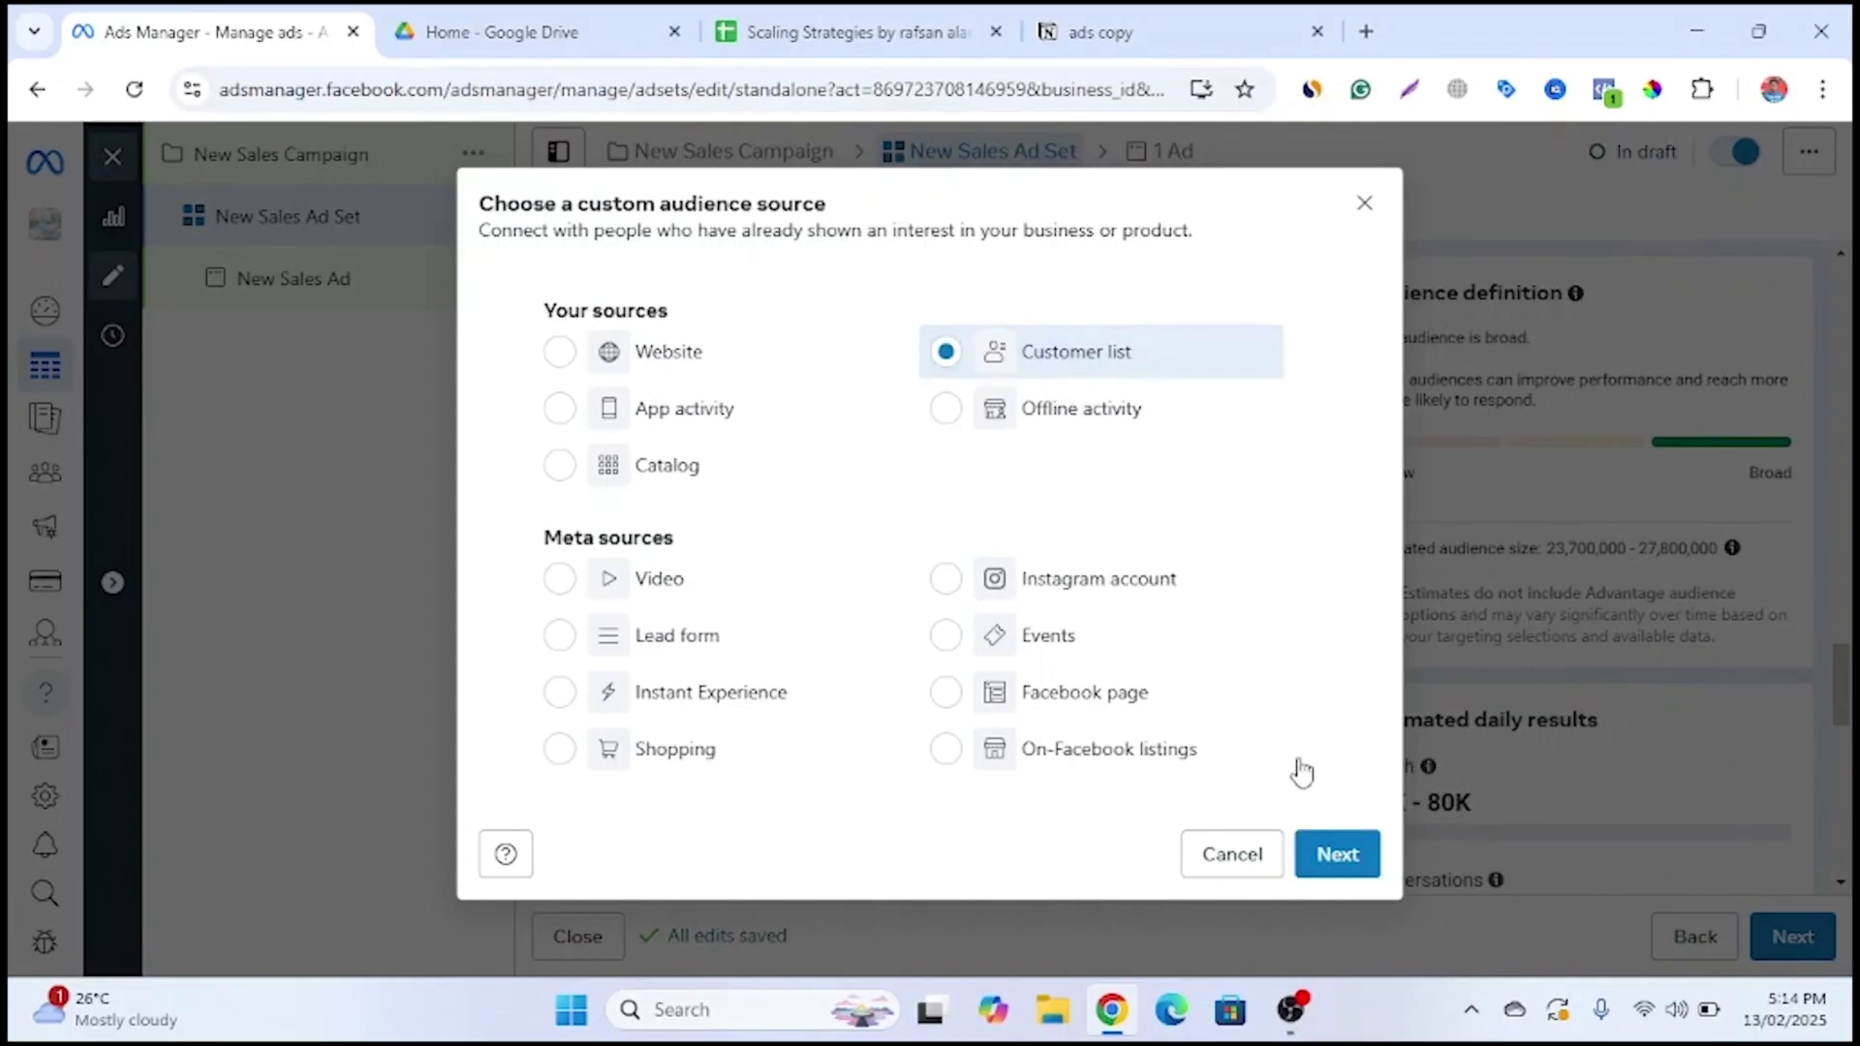
left_click(1340, 865)
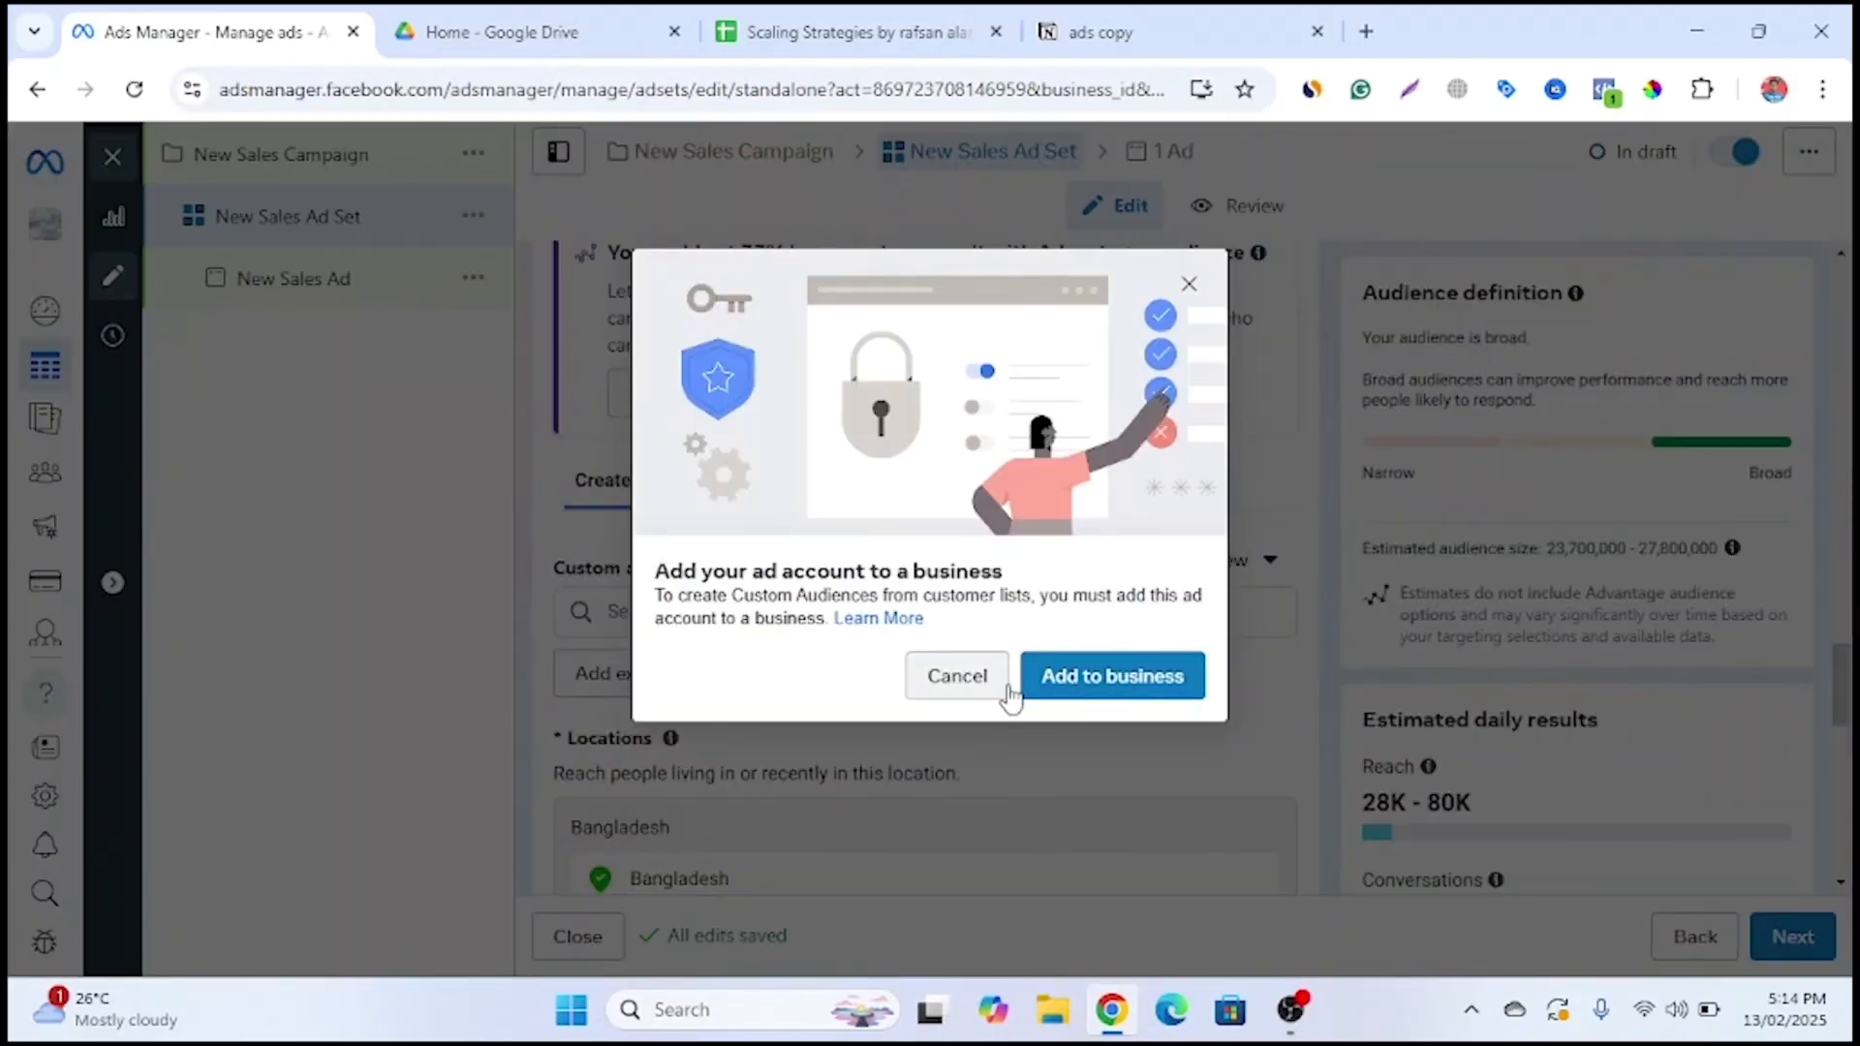
left_click(966, 686)
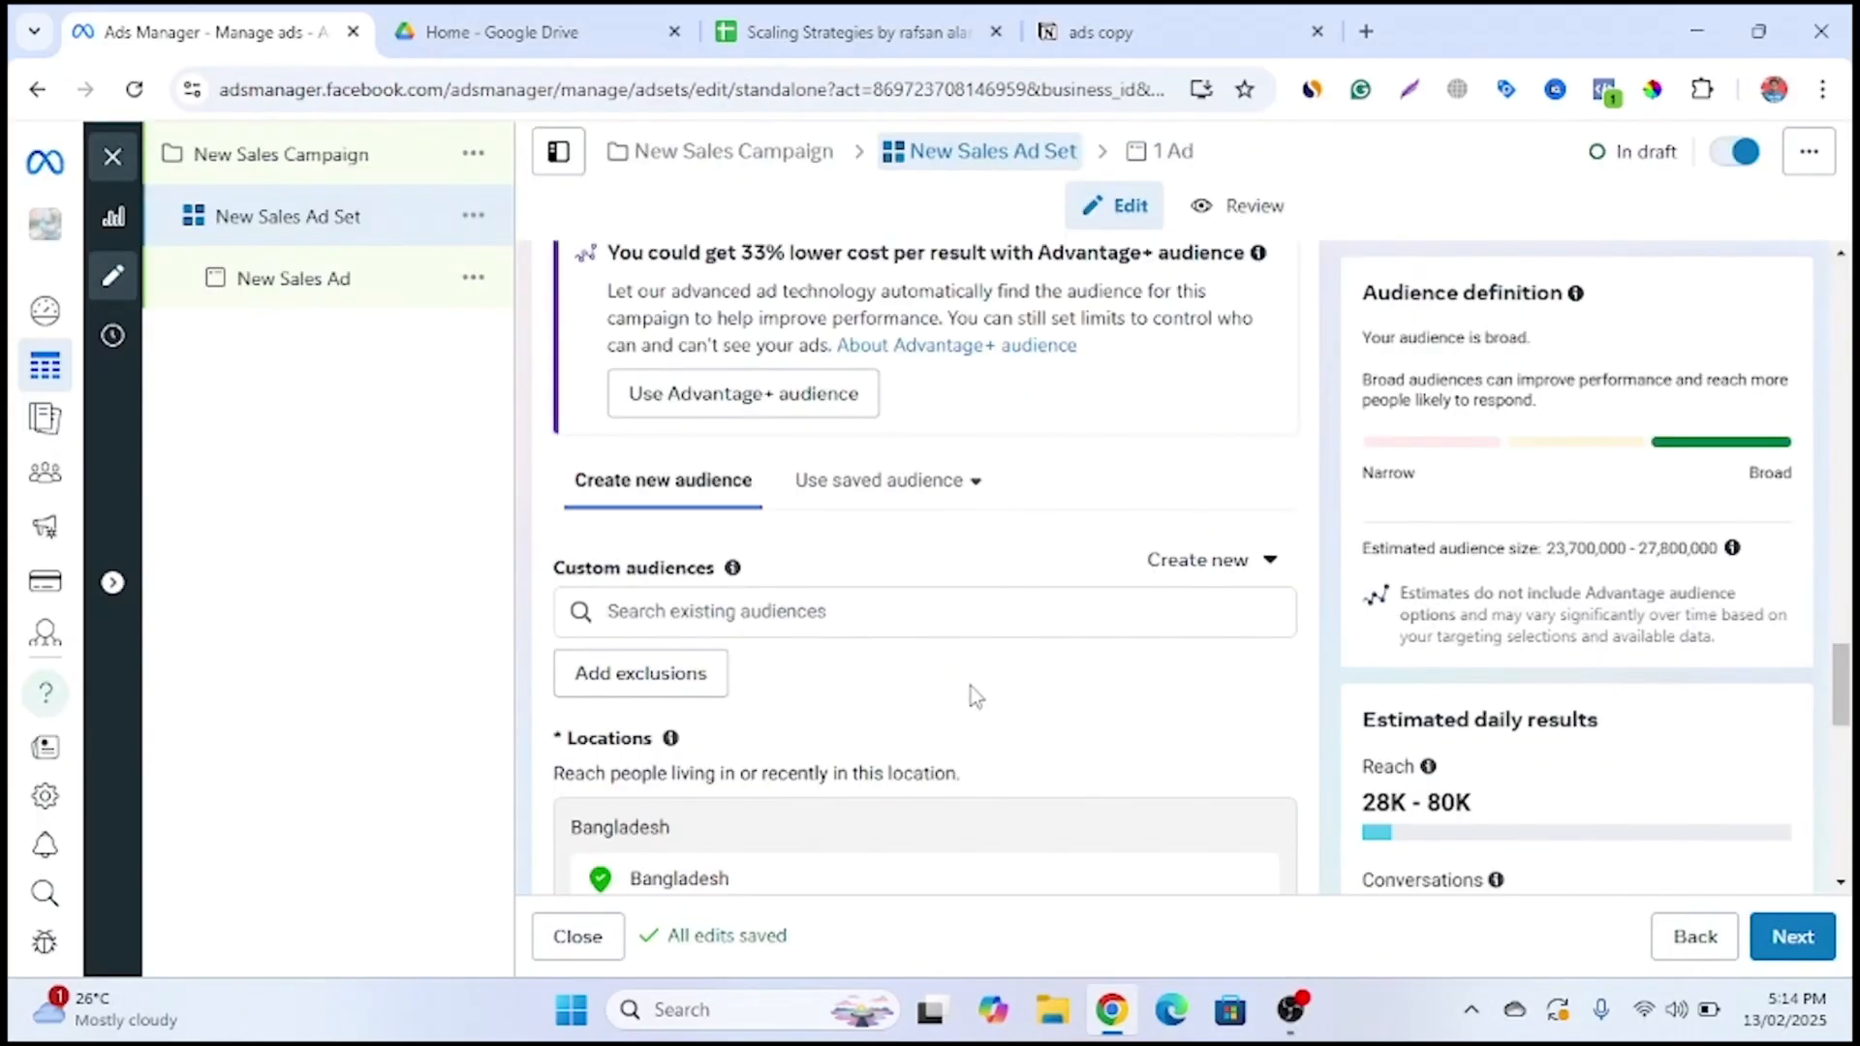
Start a custom audience with Website as the source and examine its source, events and audience retention settings
left_click(1223, 572)
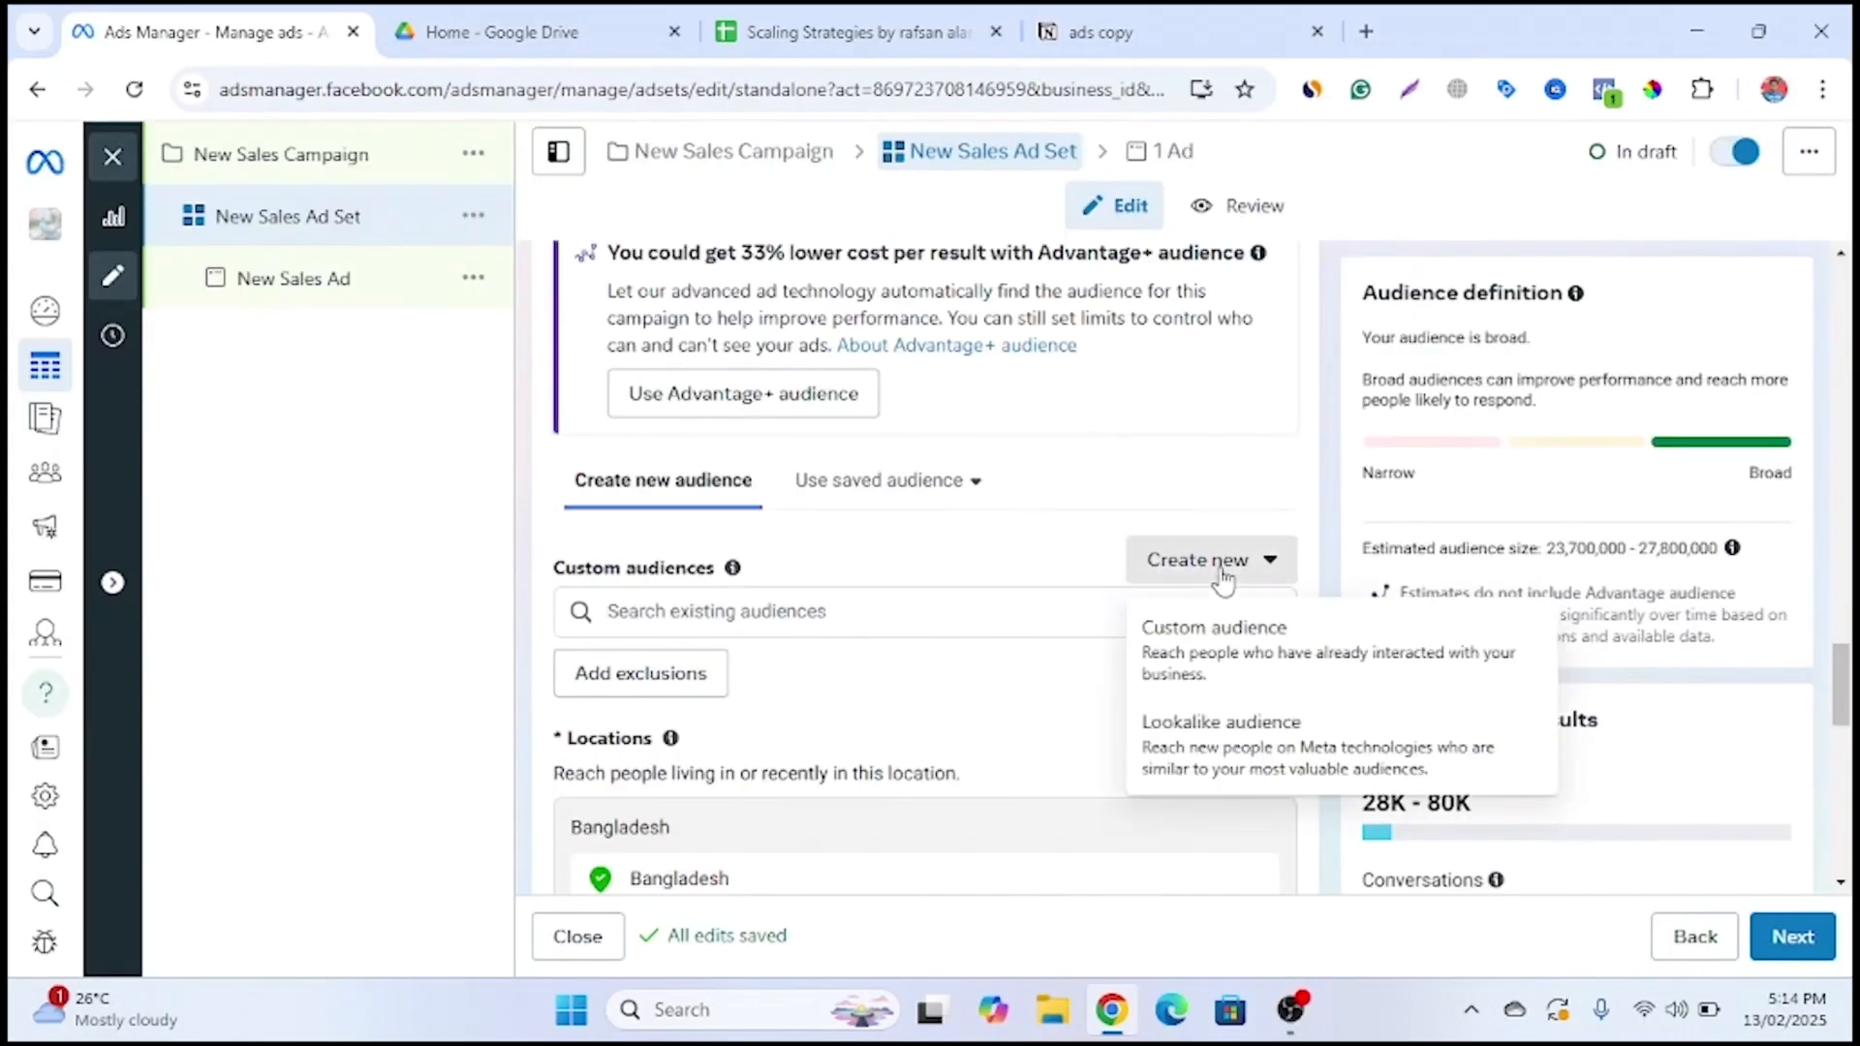
left_click(1223, 644)
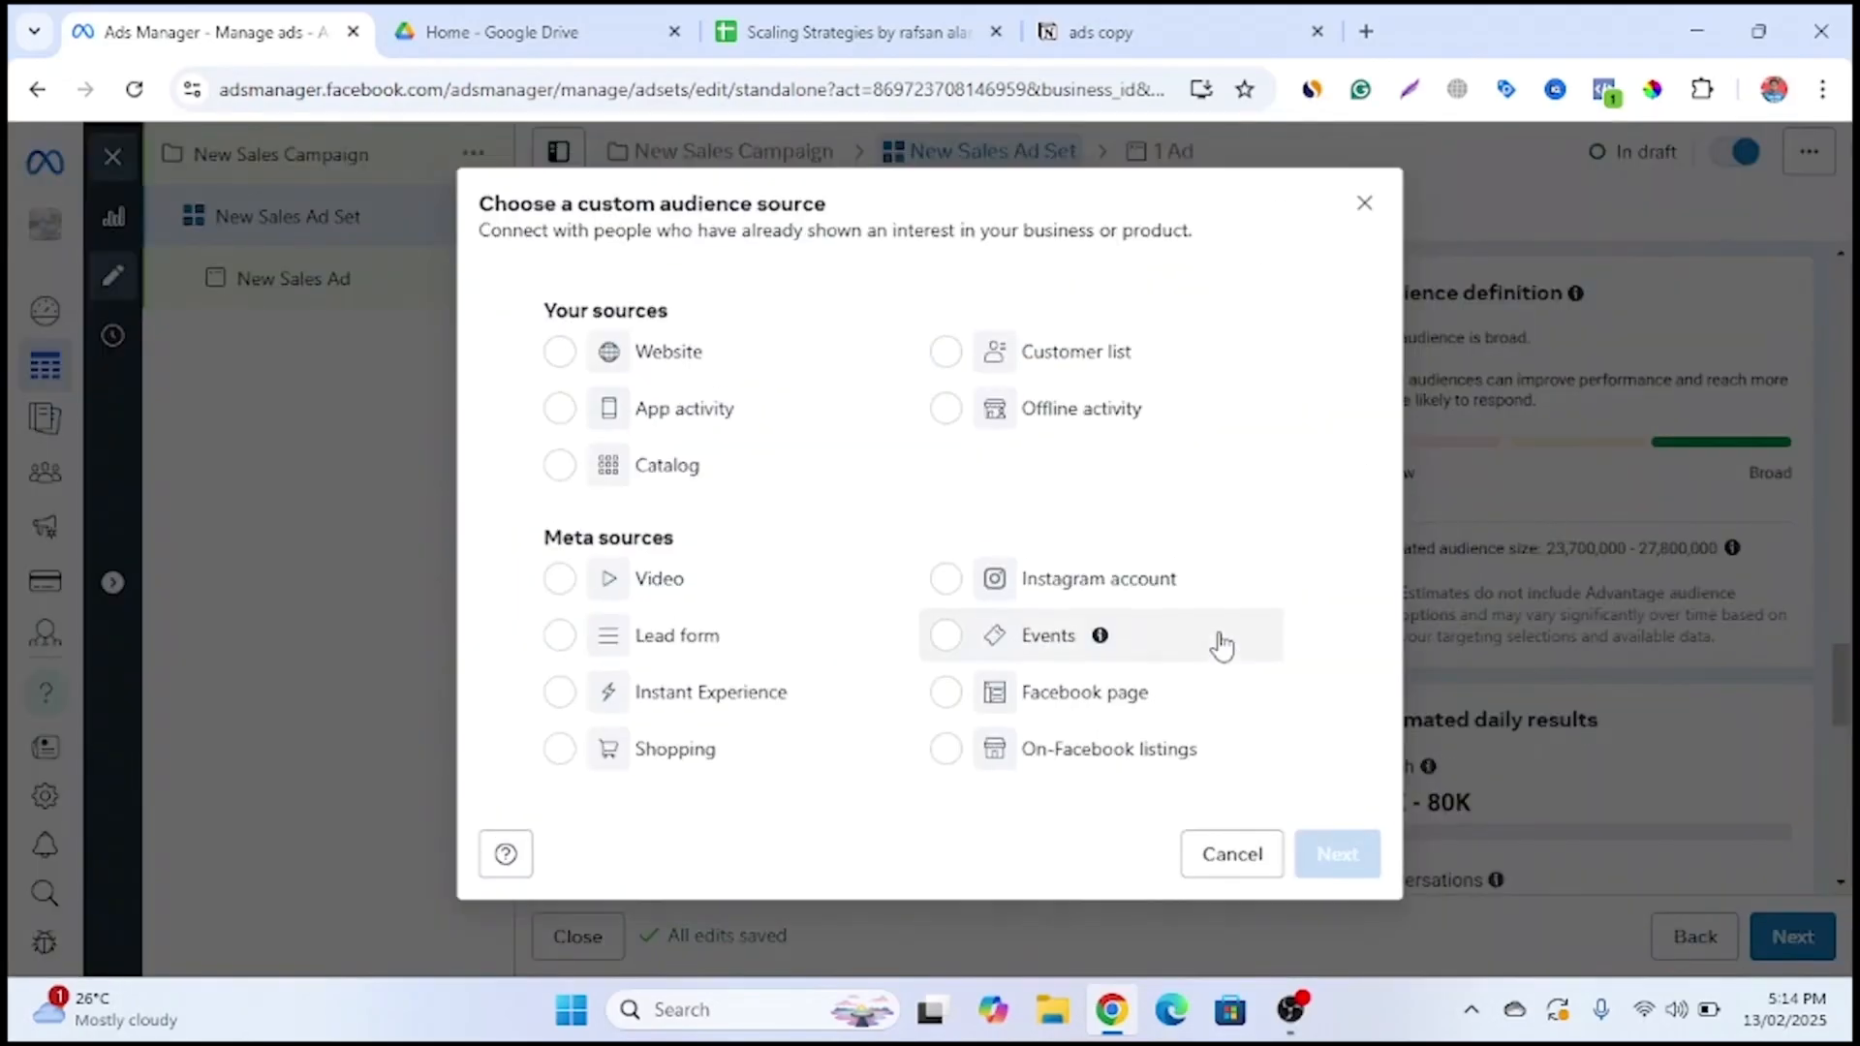
left_click(618, 358)
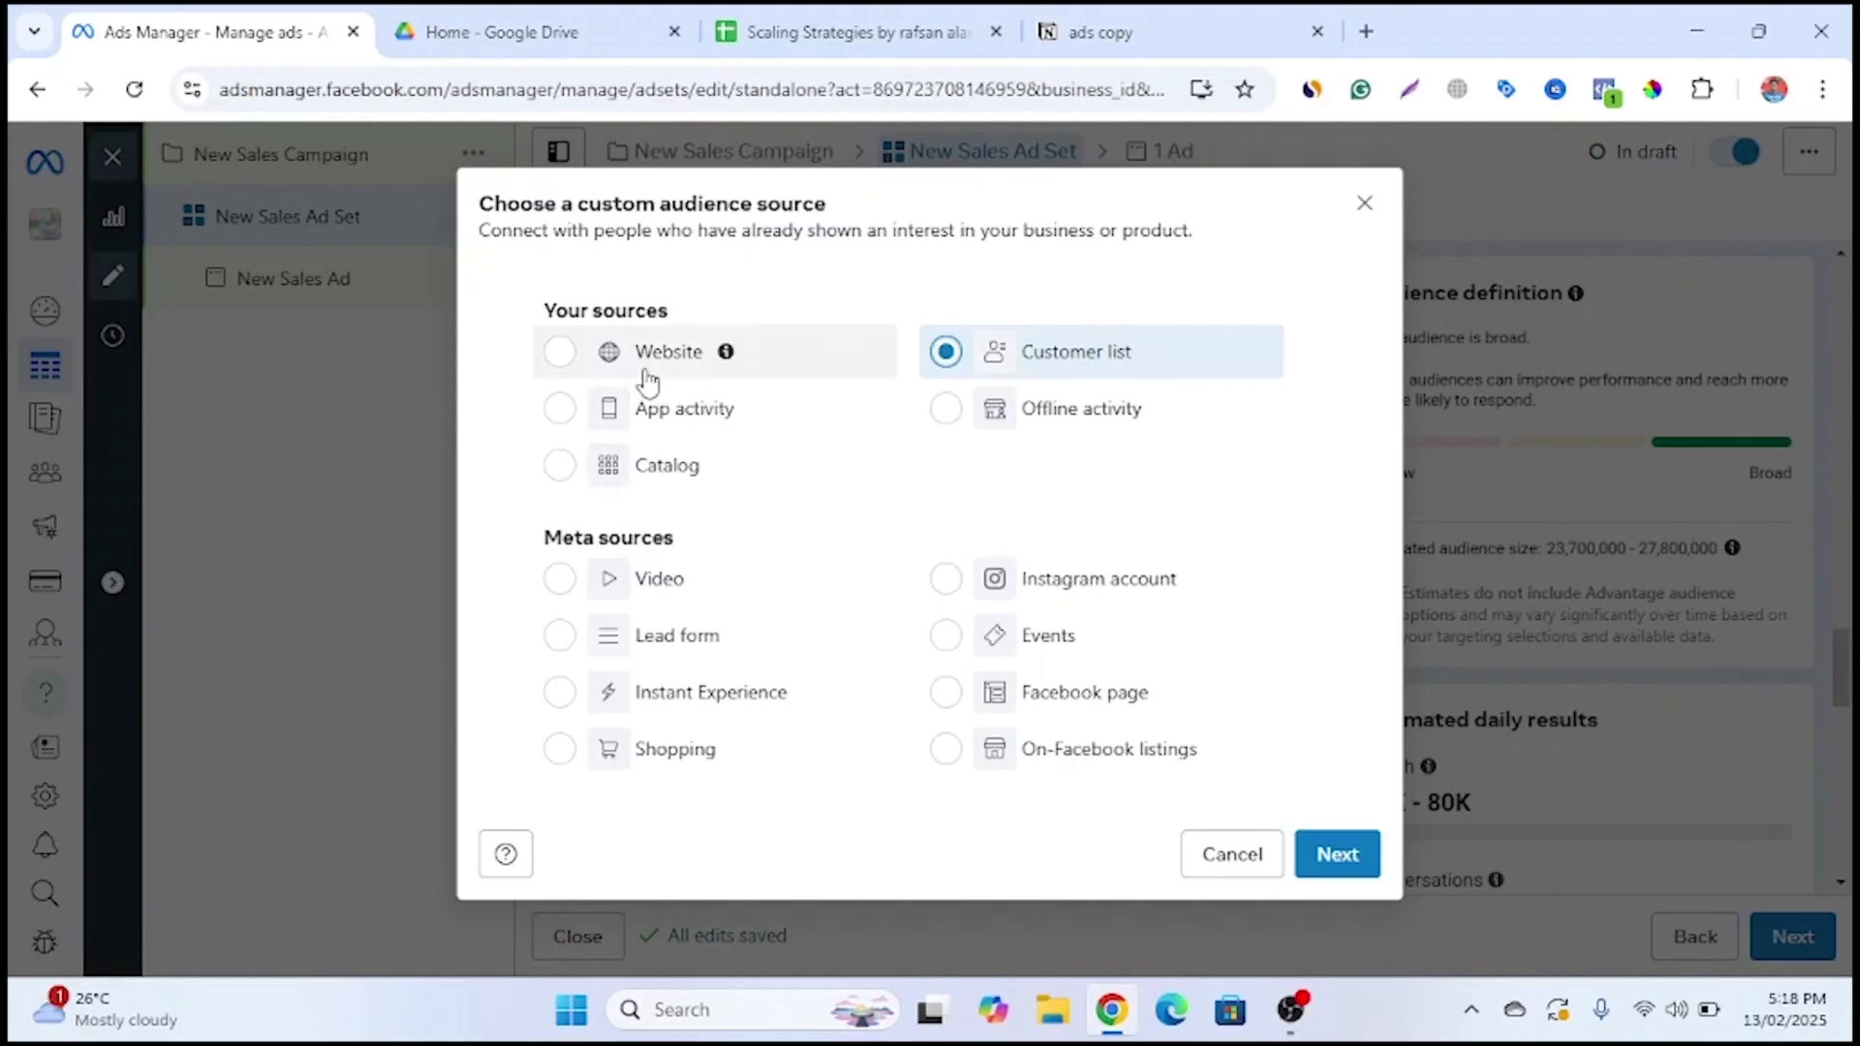
left_click(561, 374)
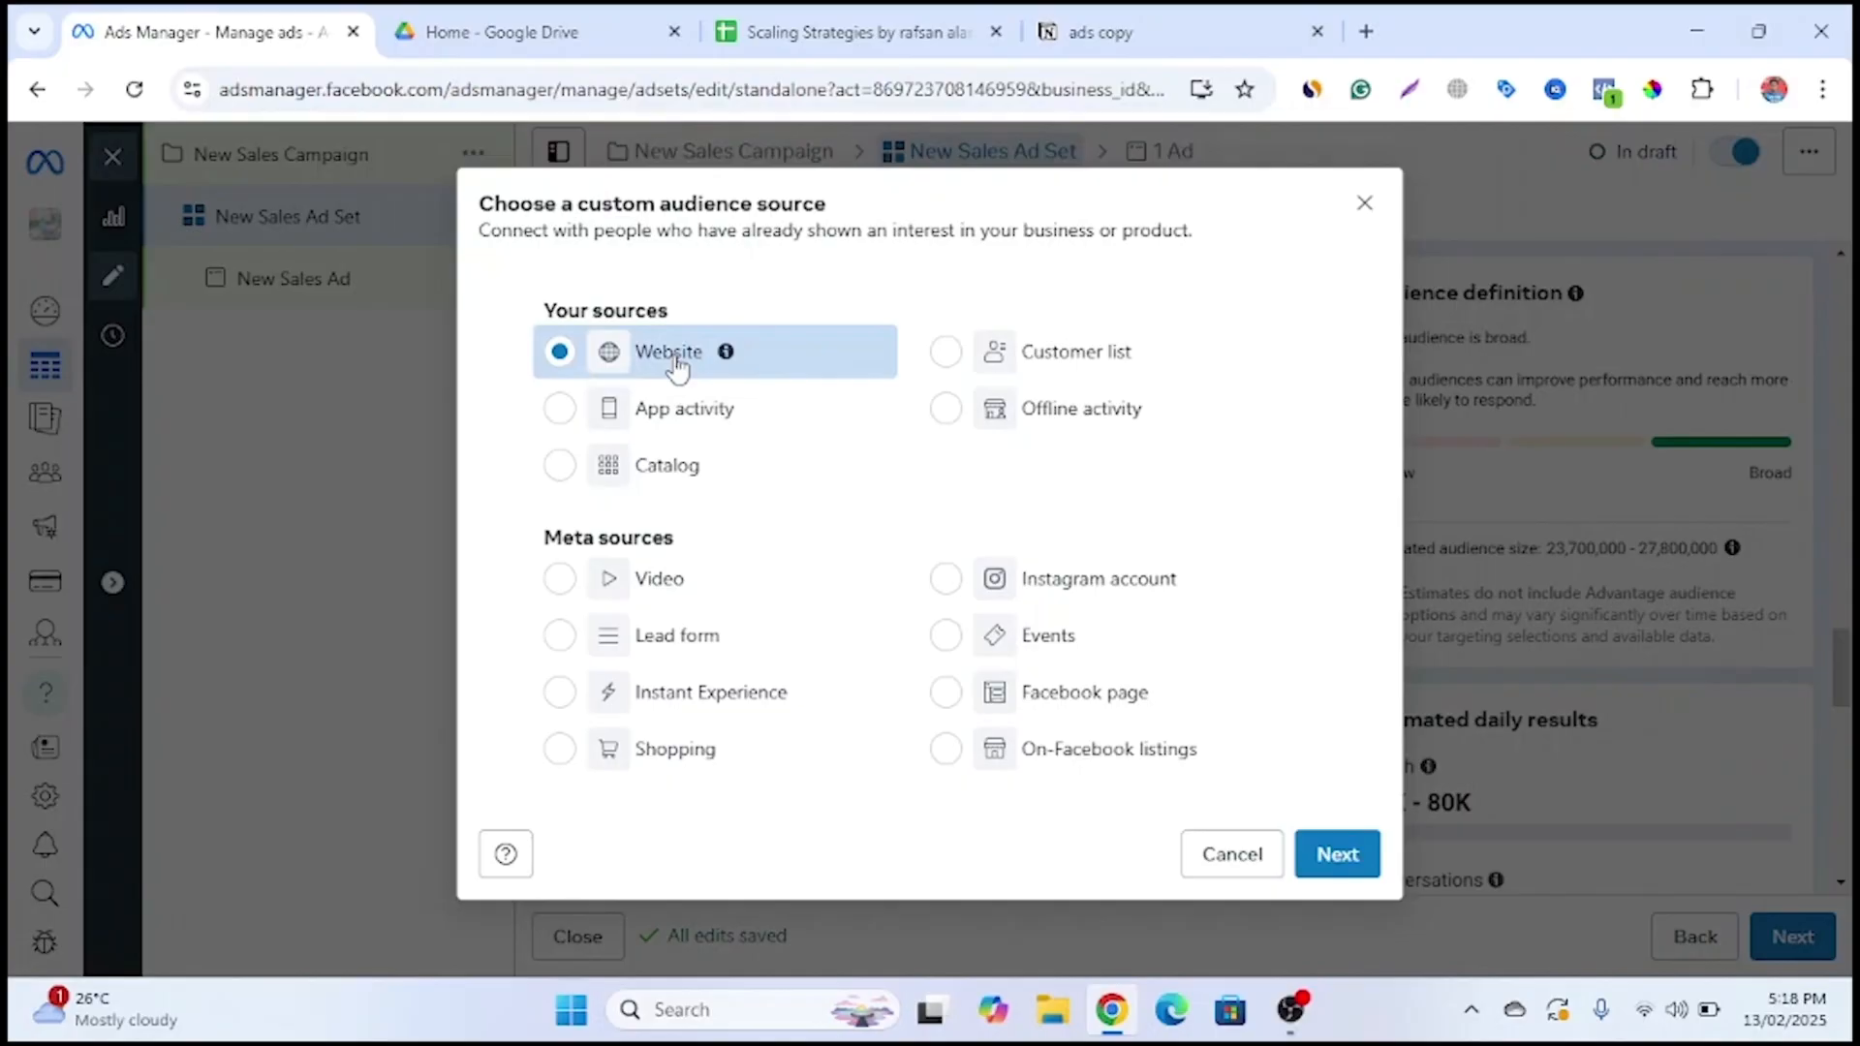
left_click(1314, 870)
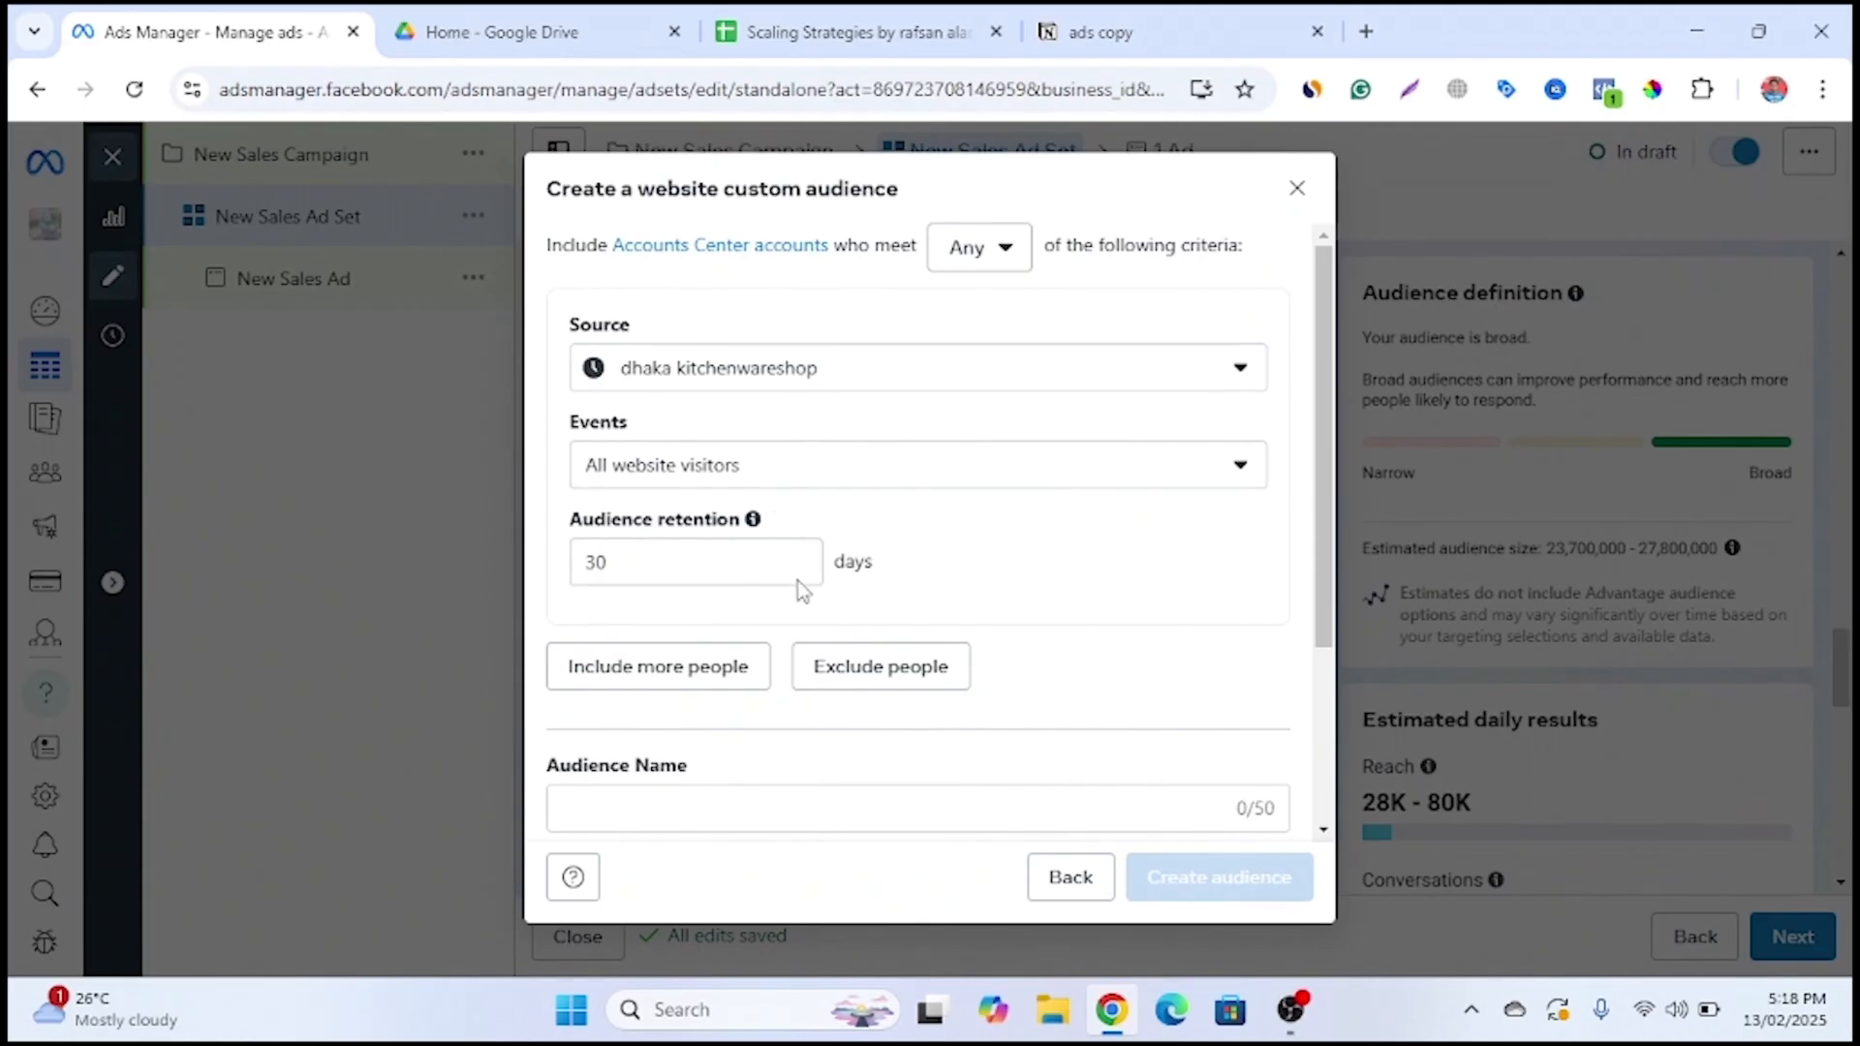
scroll(797, 585, "down", 2)
left_click(857, 514)
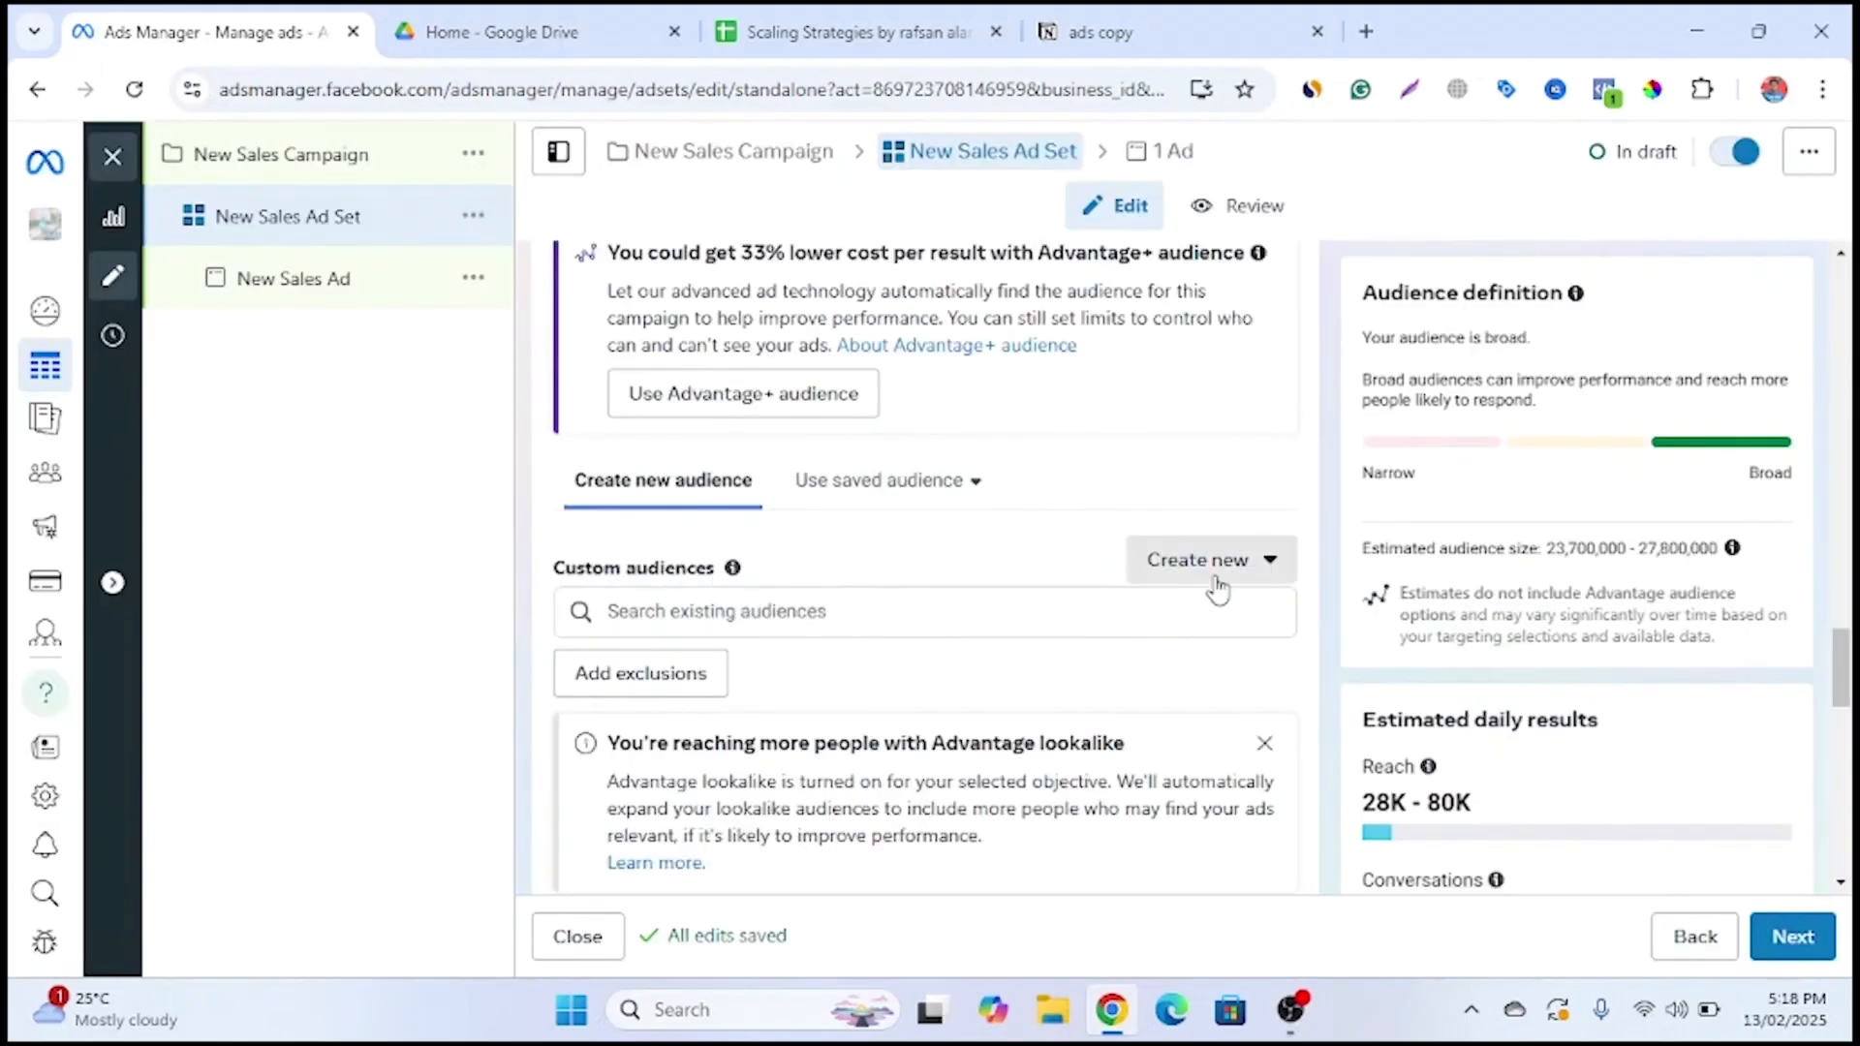
Open the lookalike audience setup and examine its source, location and audience size options, including the value-based sources
left_click(1218, 588)
left_click(1221, 753)
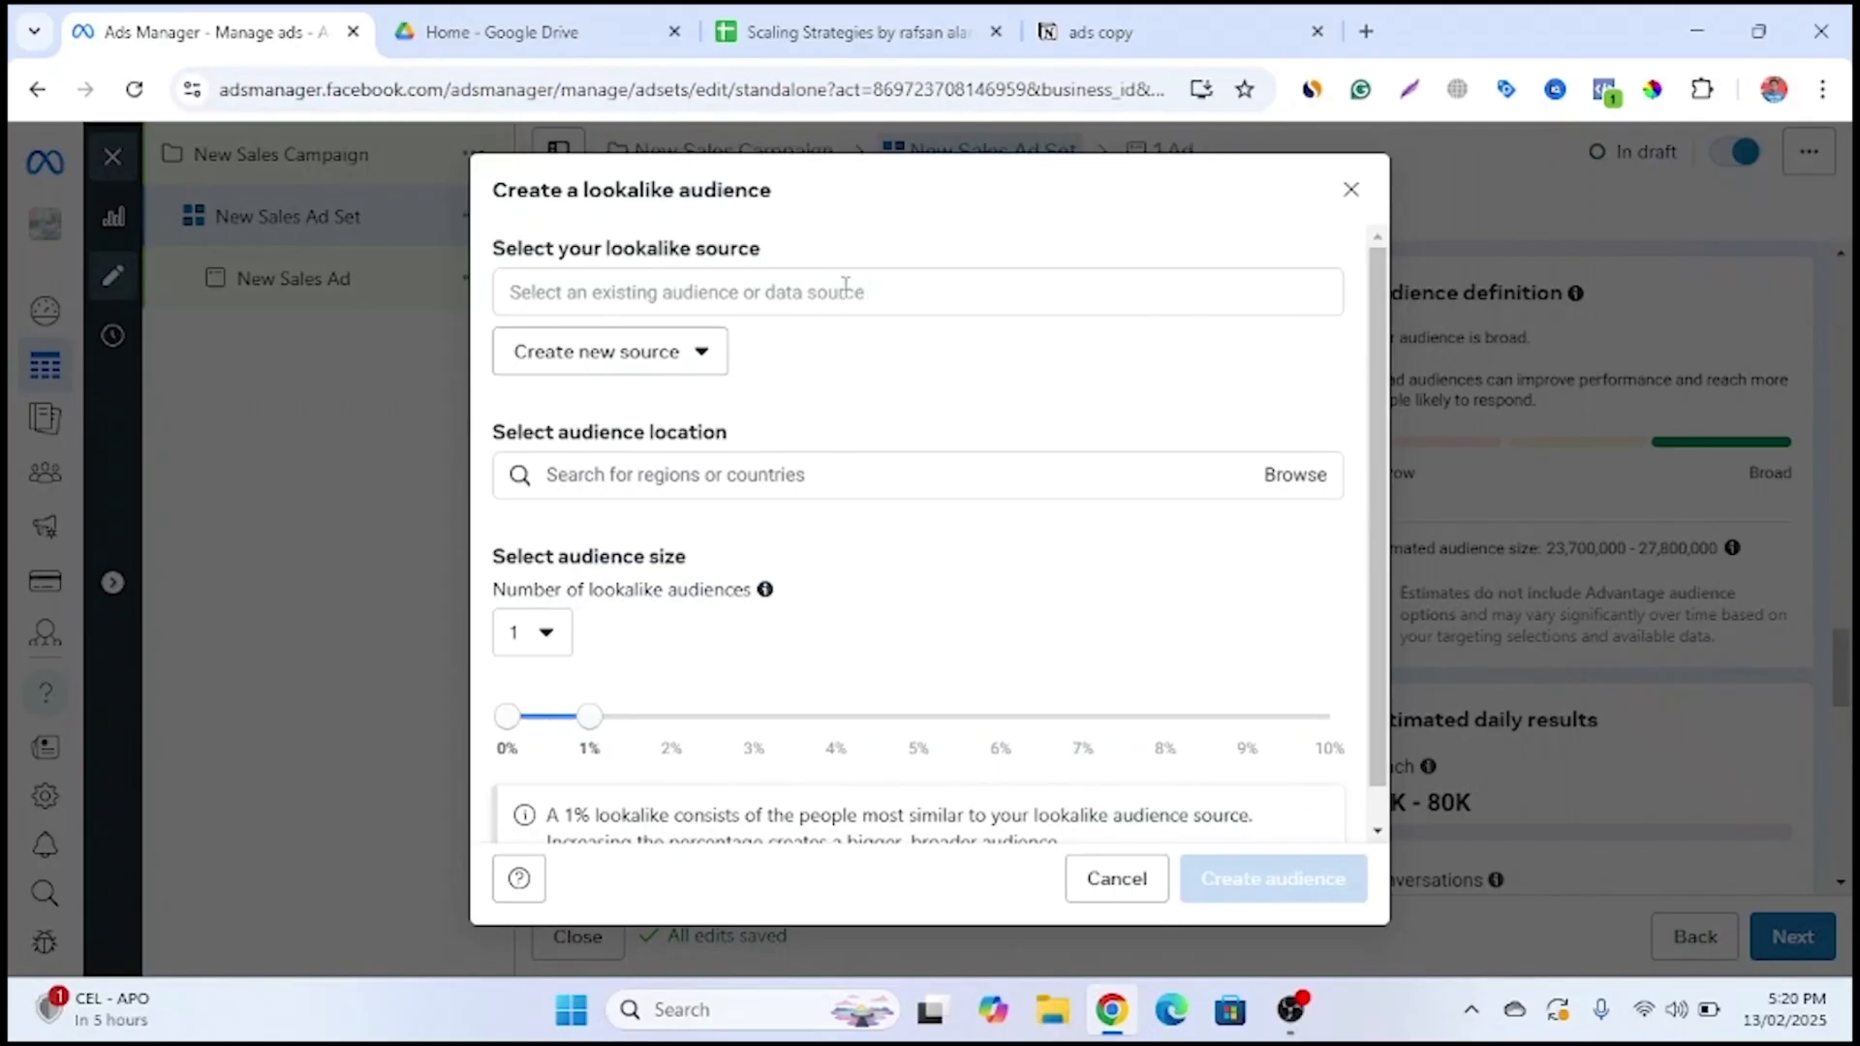
left_click(783, 283)
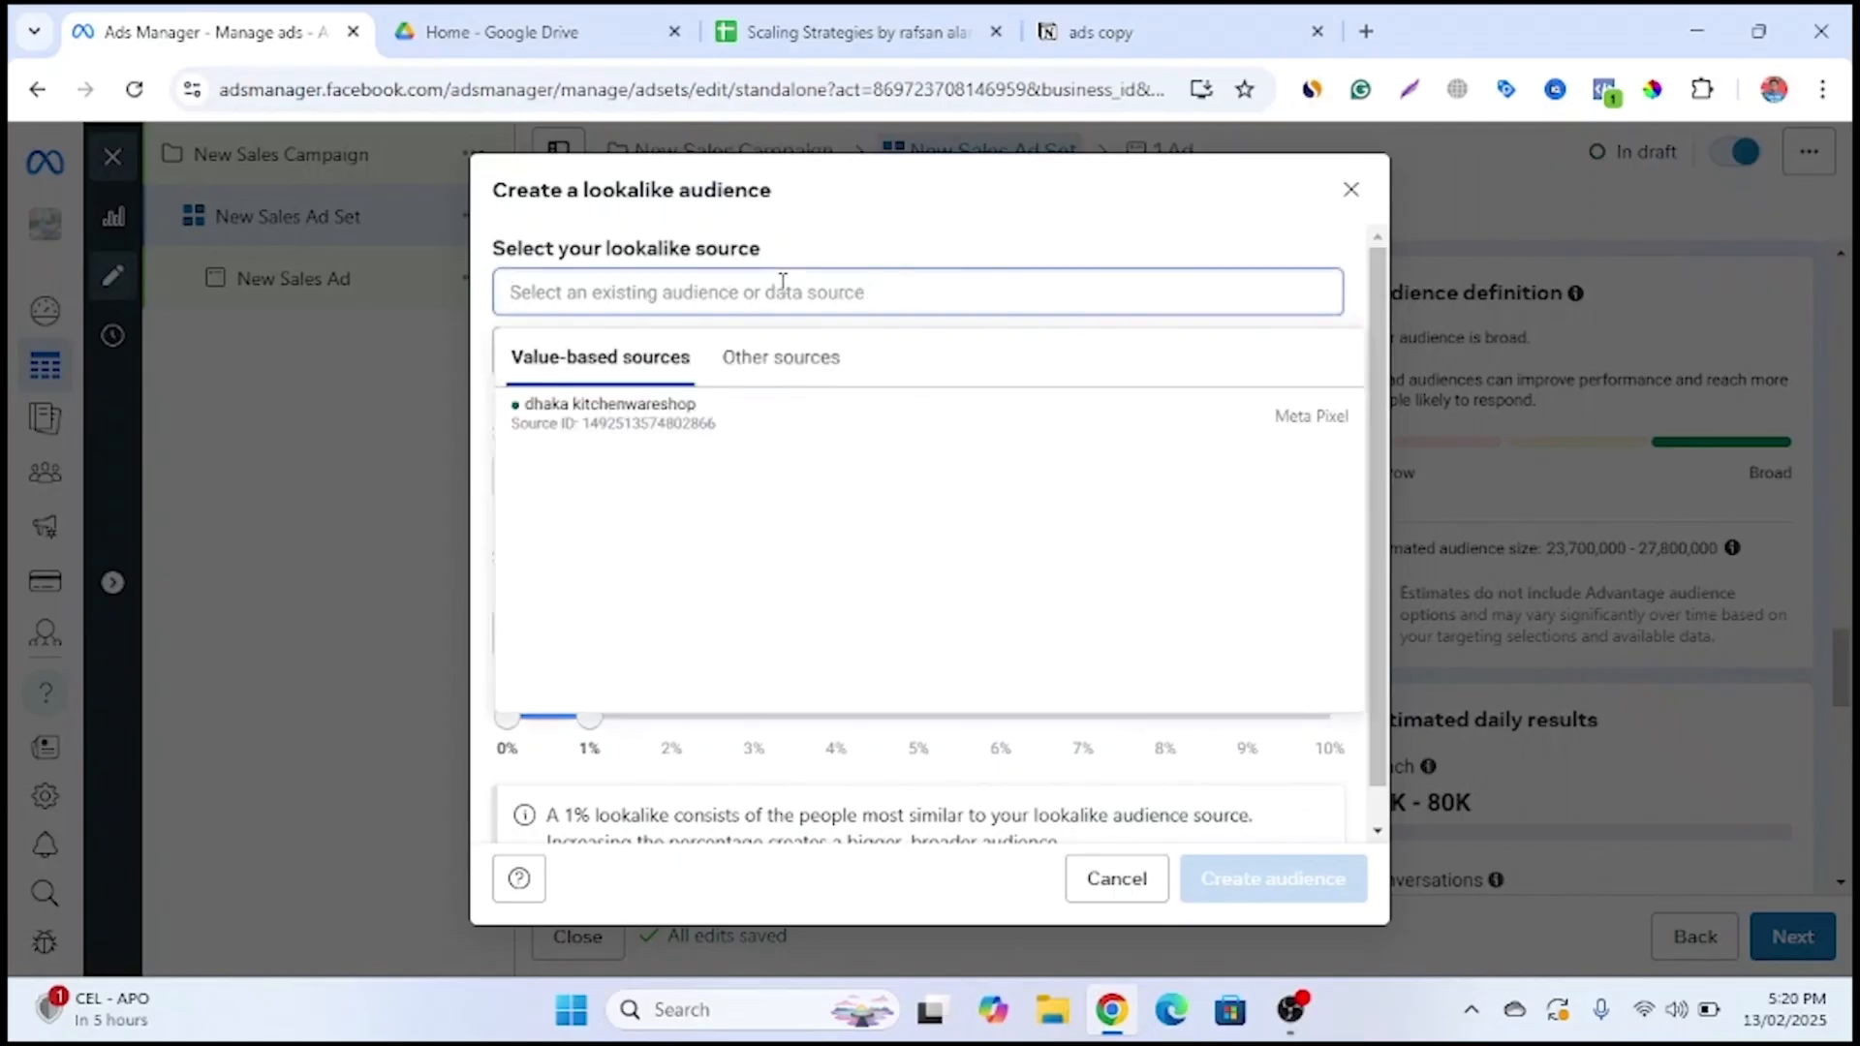
left_click(1219, 233)
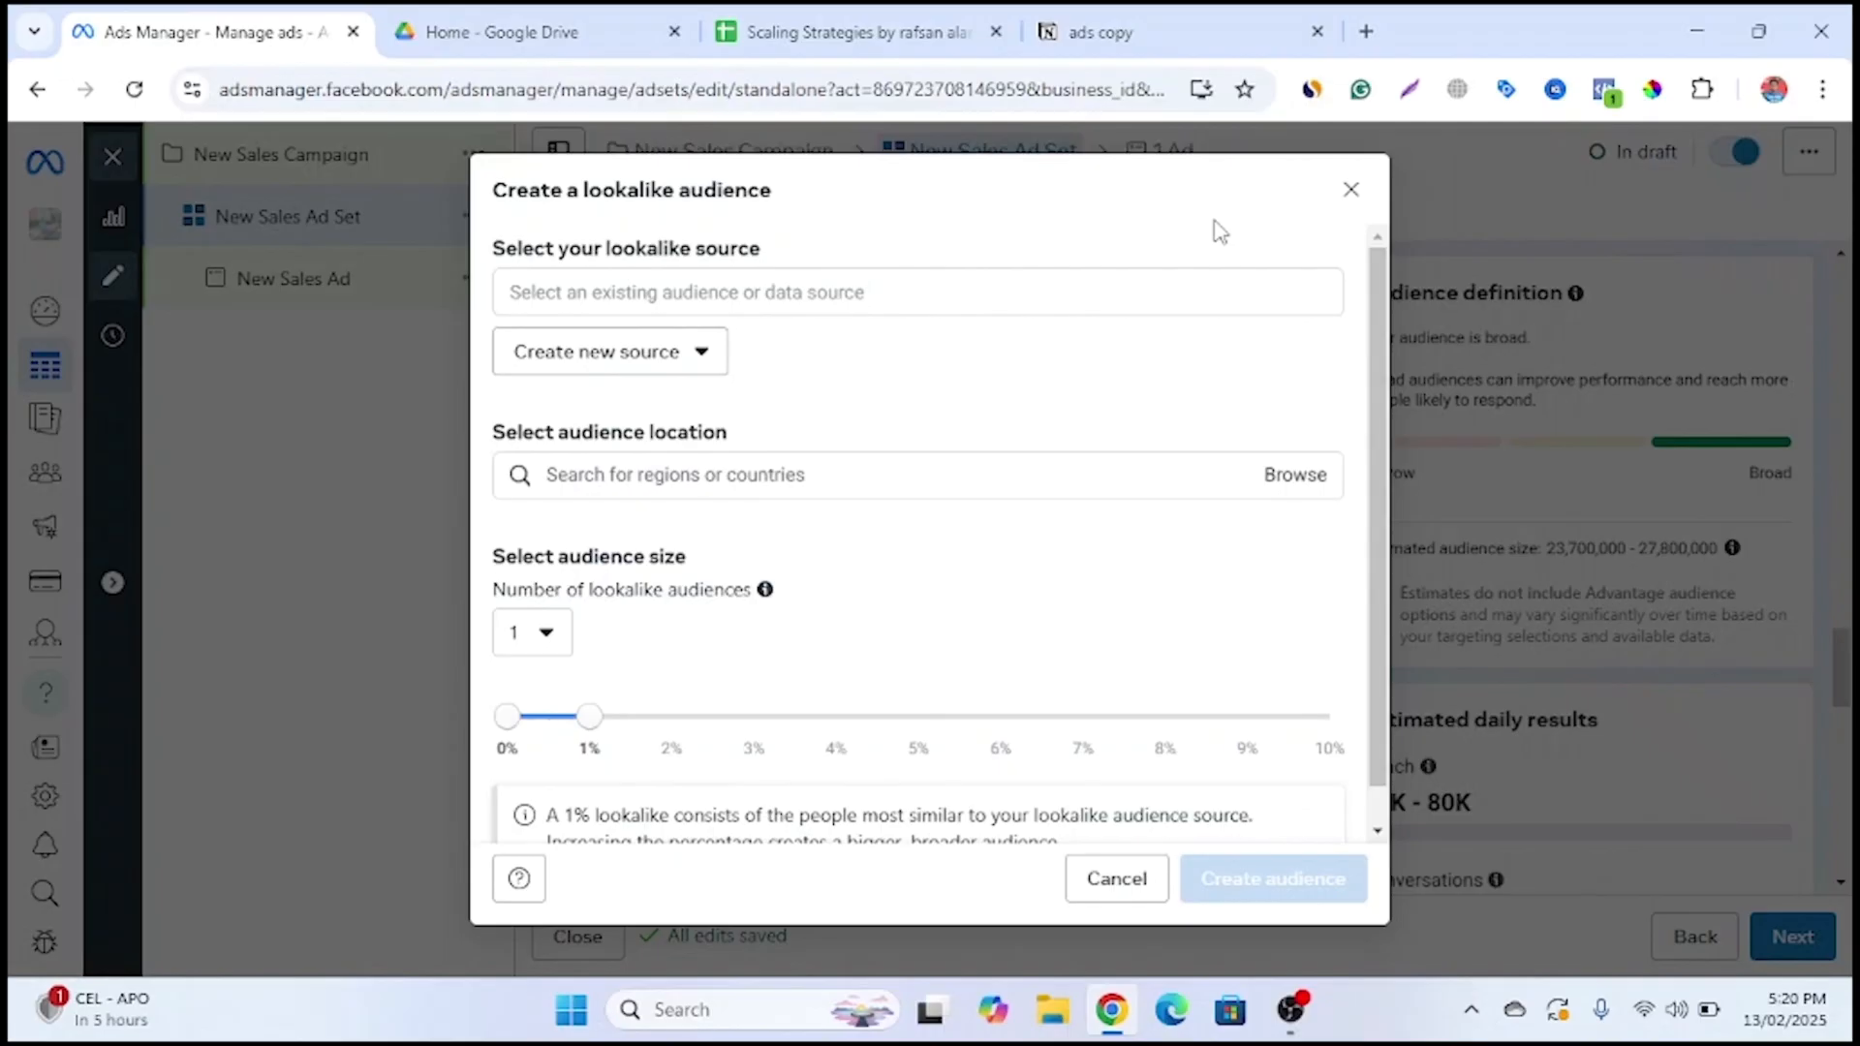
scroll(1040, 396, "down", 1)
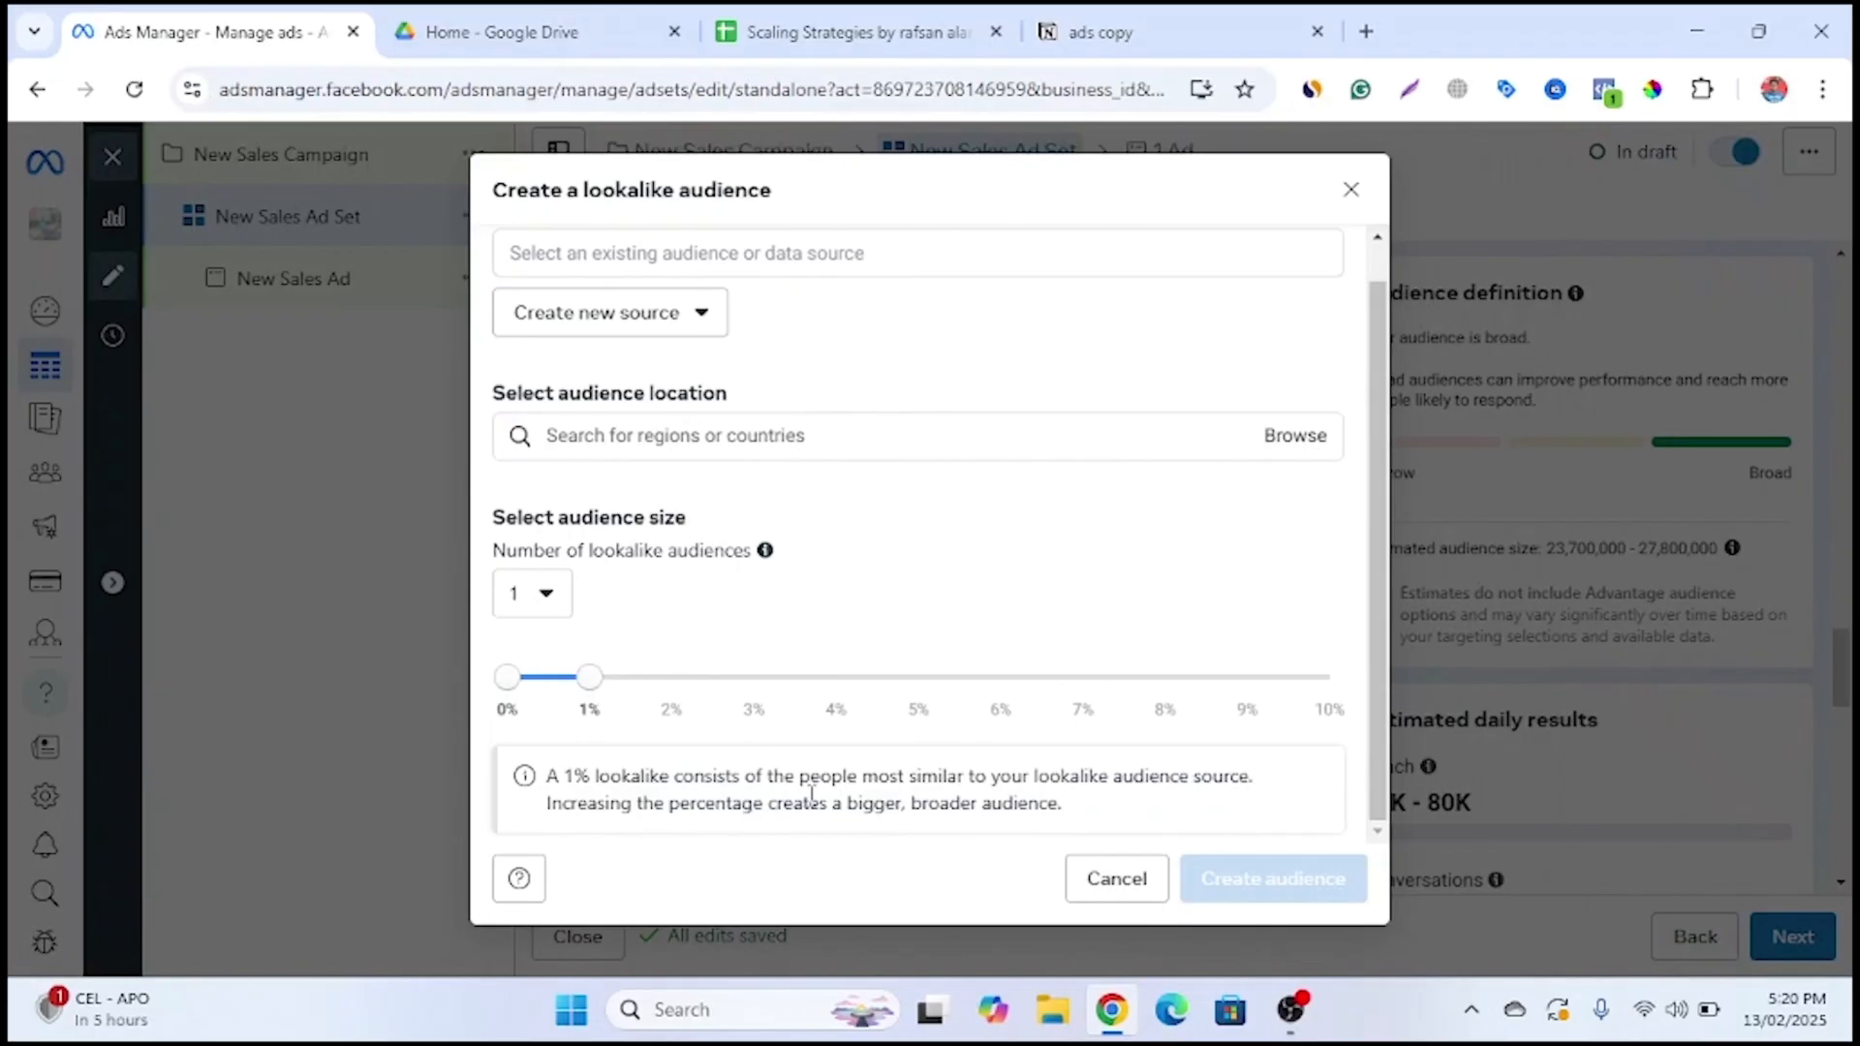
scroll(1201, 567, "up", 1)
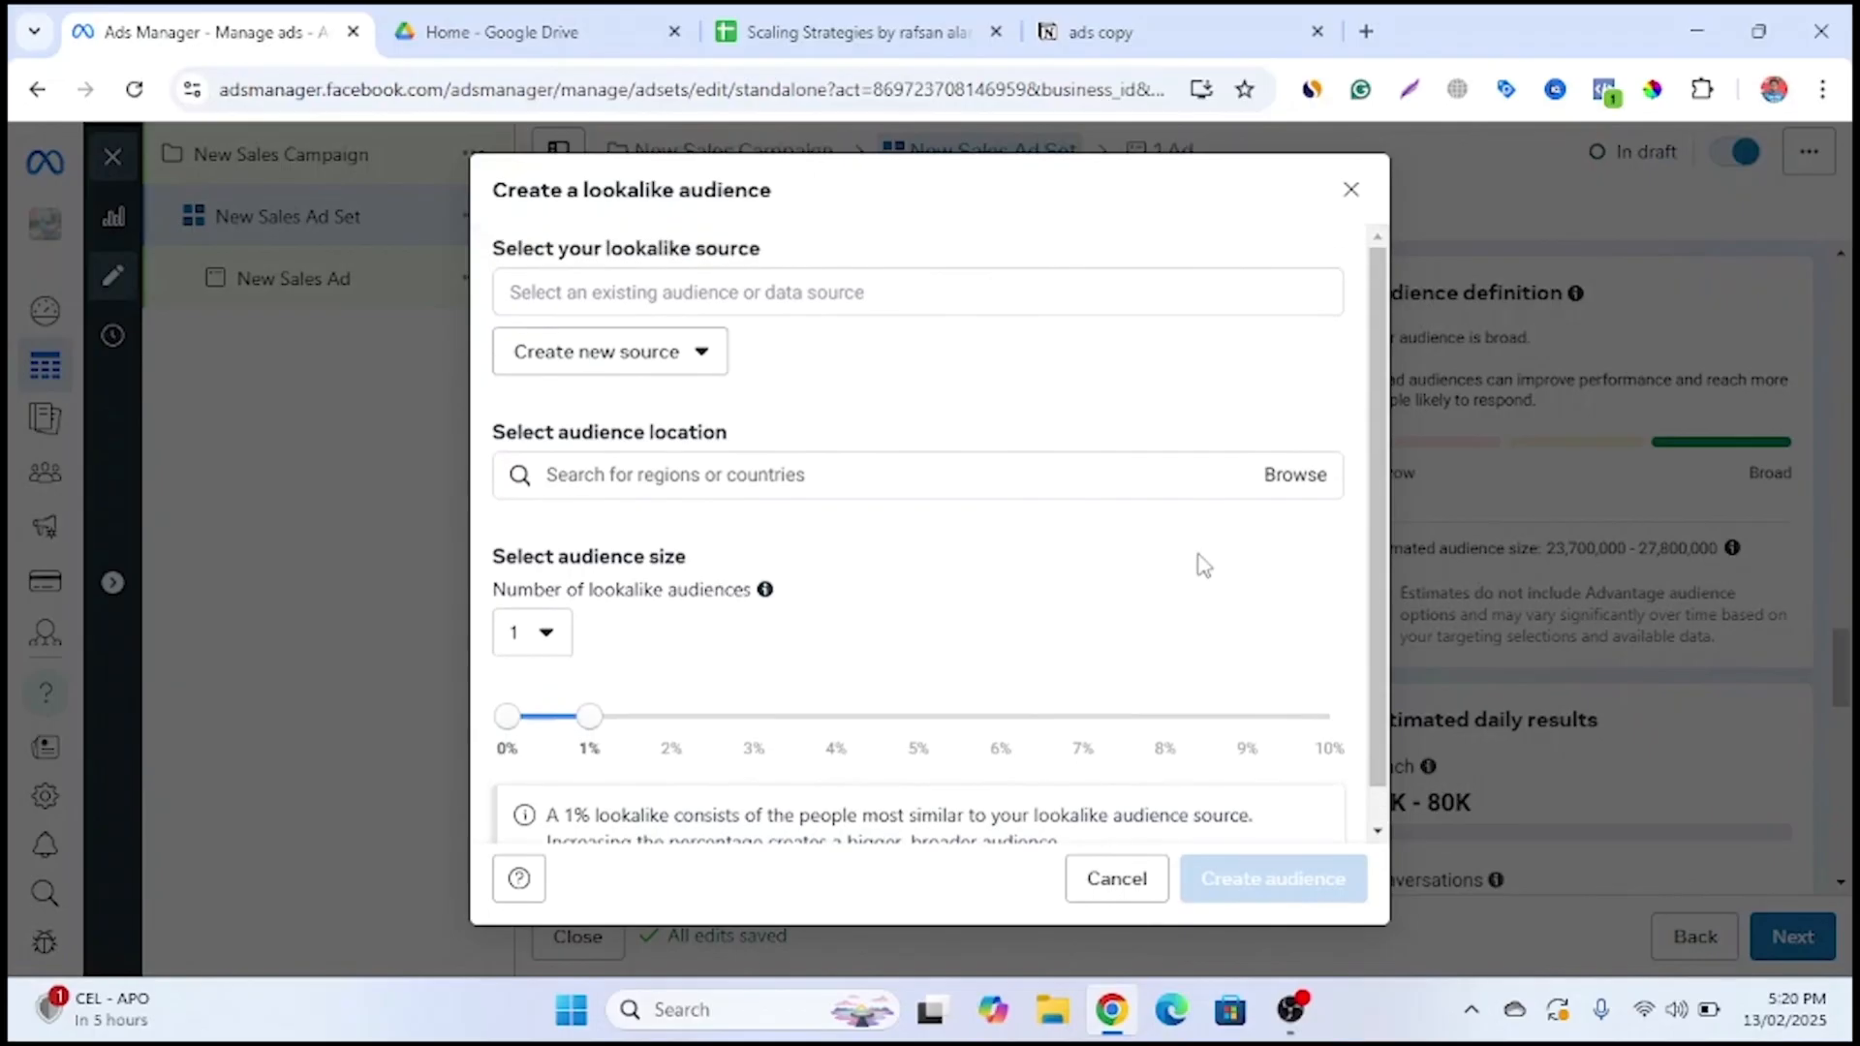
left_click(680, 306)
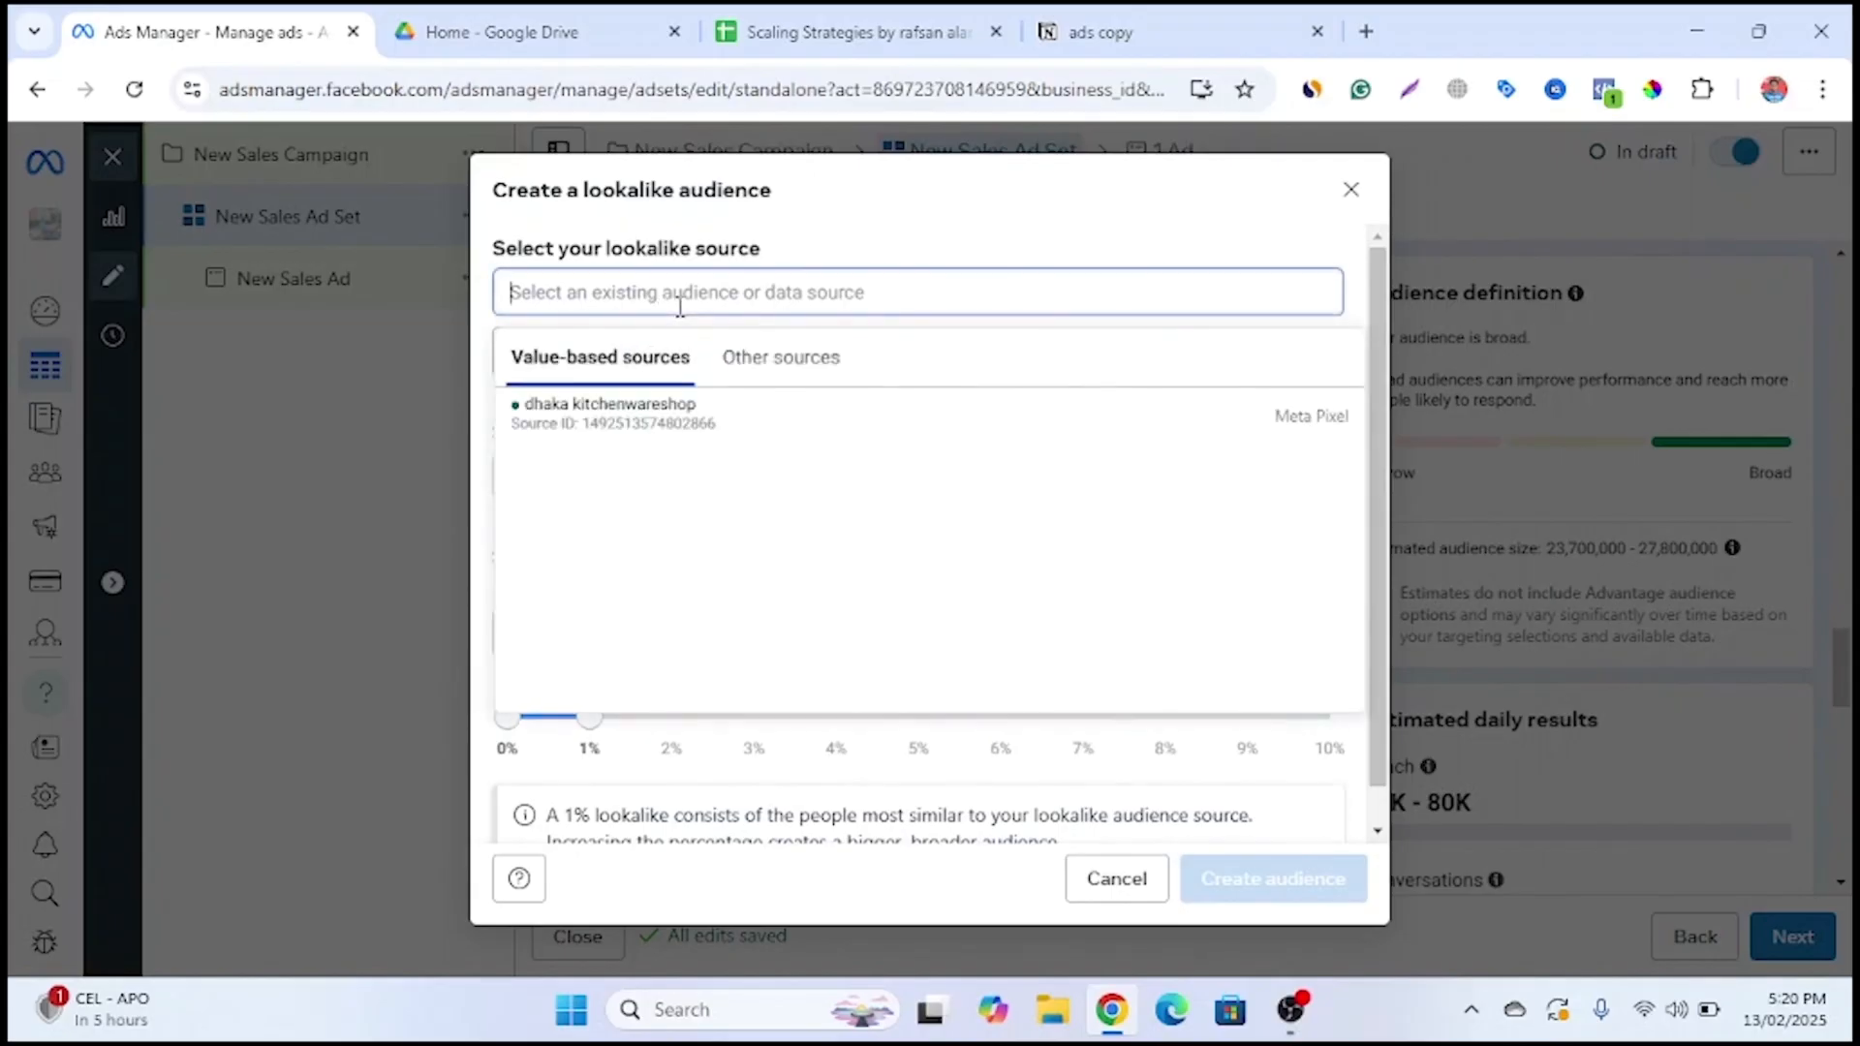
left_click(738, 436)
scroll(735, 477, "down", 1)
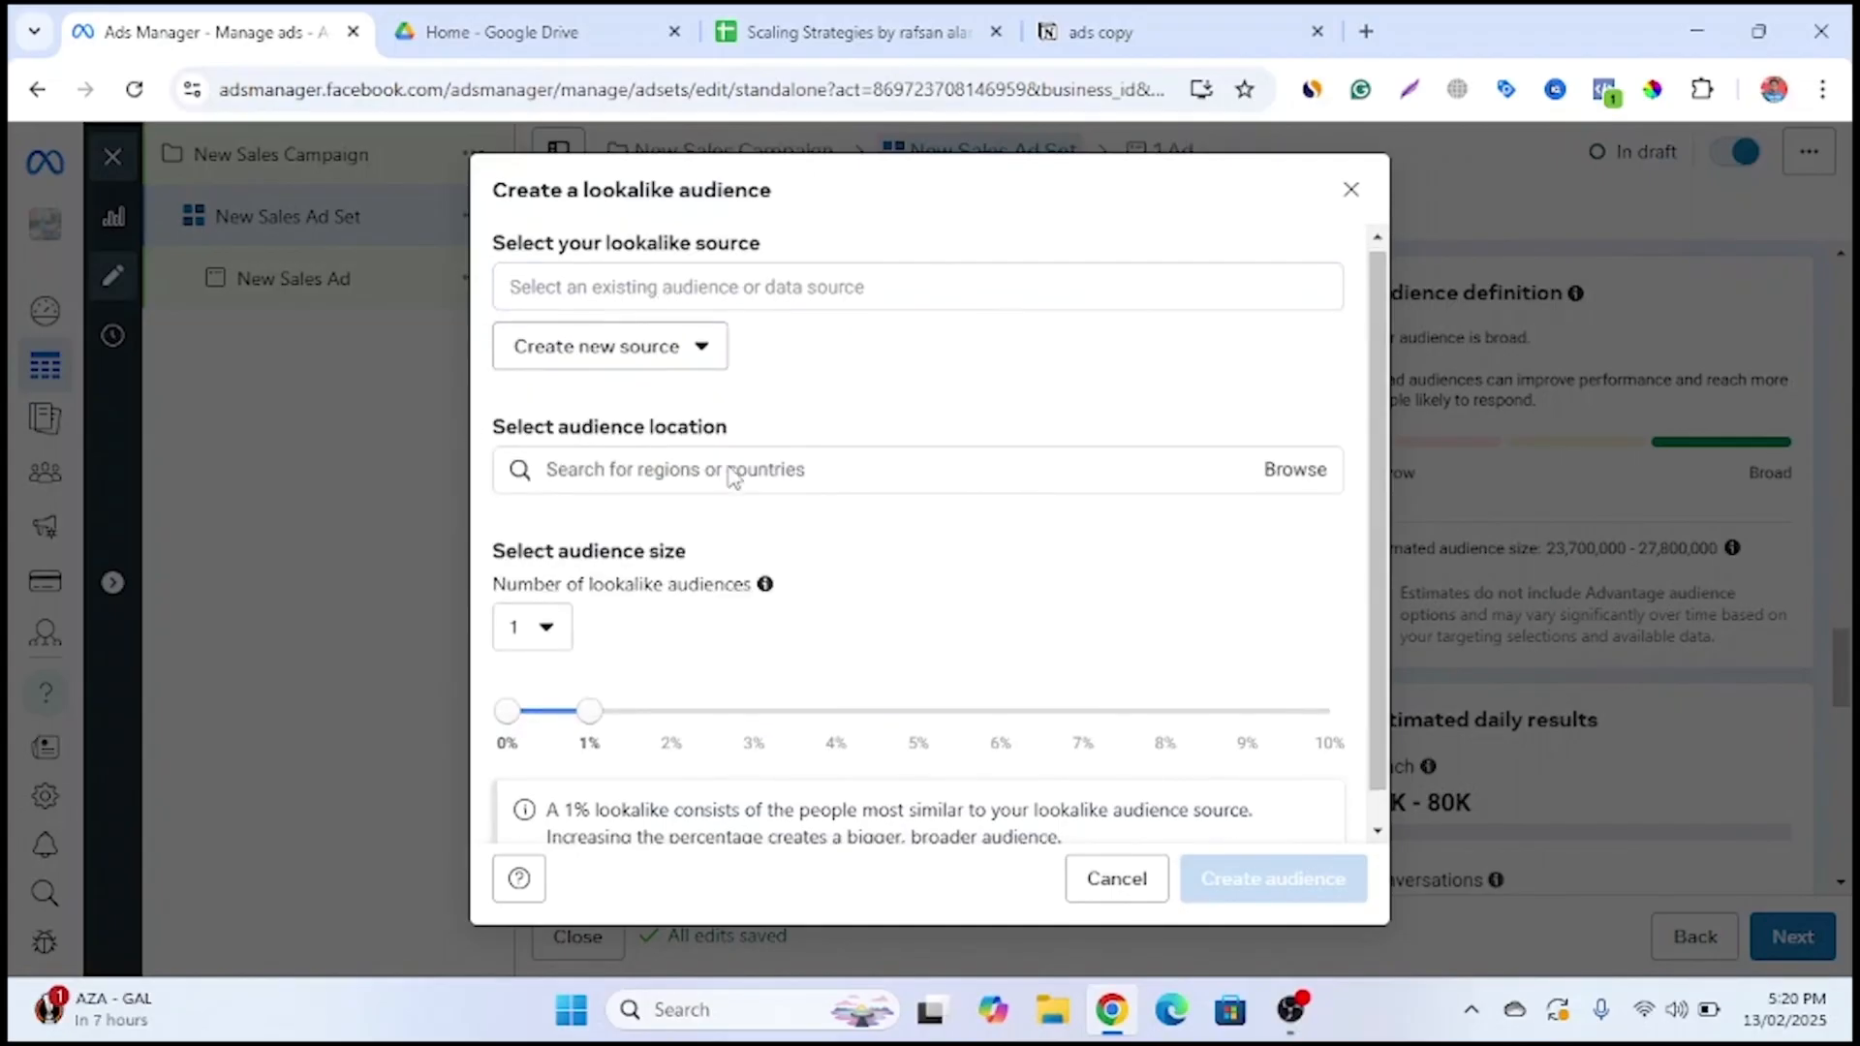
Browse the lookalike audience's location choices, set its audience size to 2%, and cancel creating the audience
left_click(1295, 438)
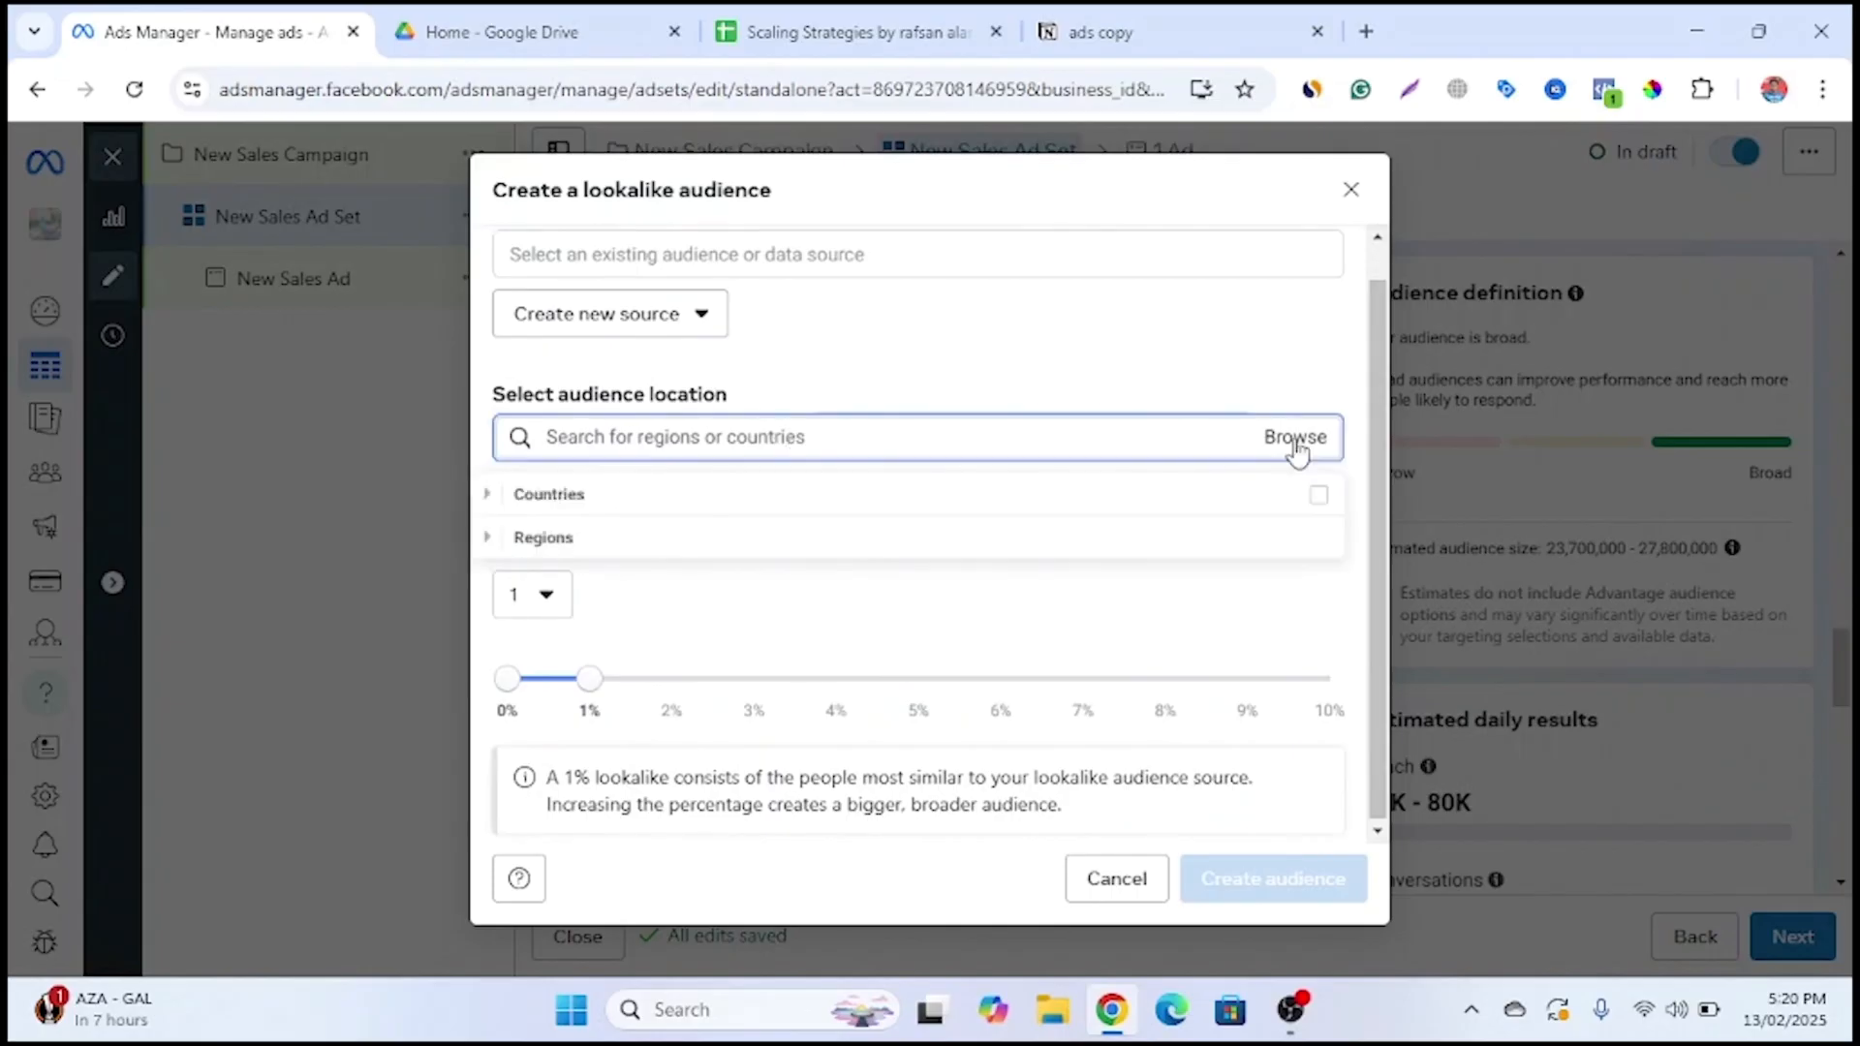
left_click(1295, 438)
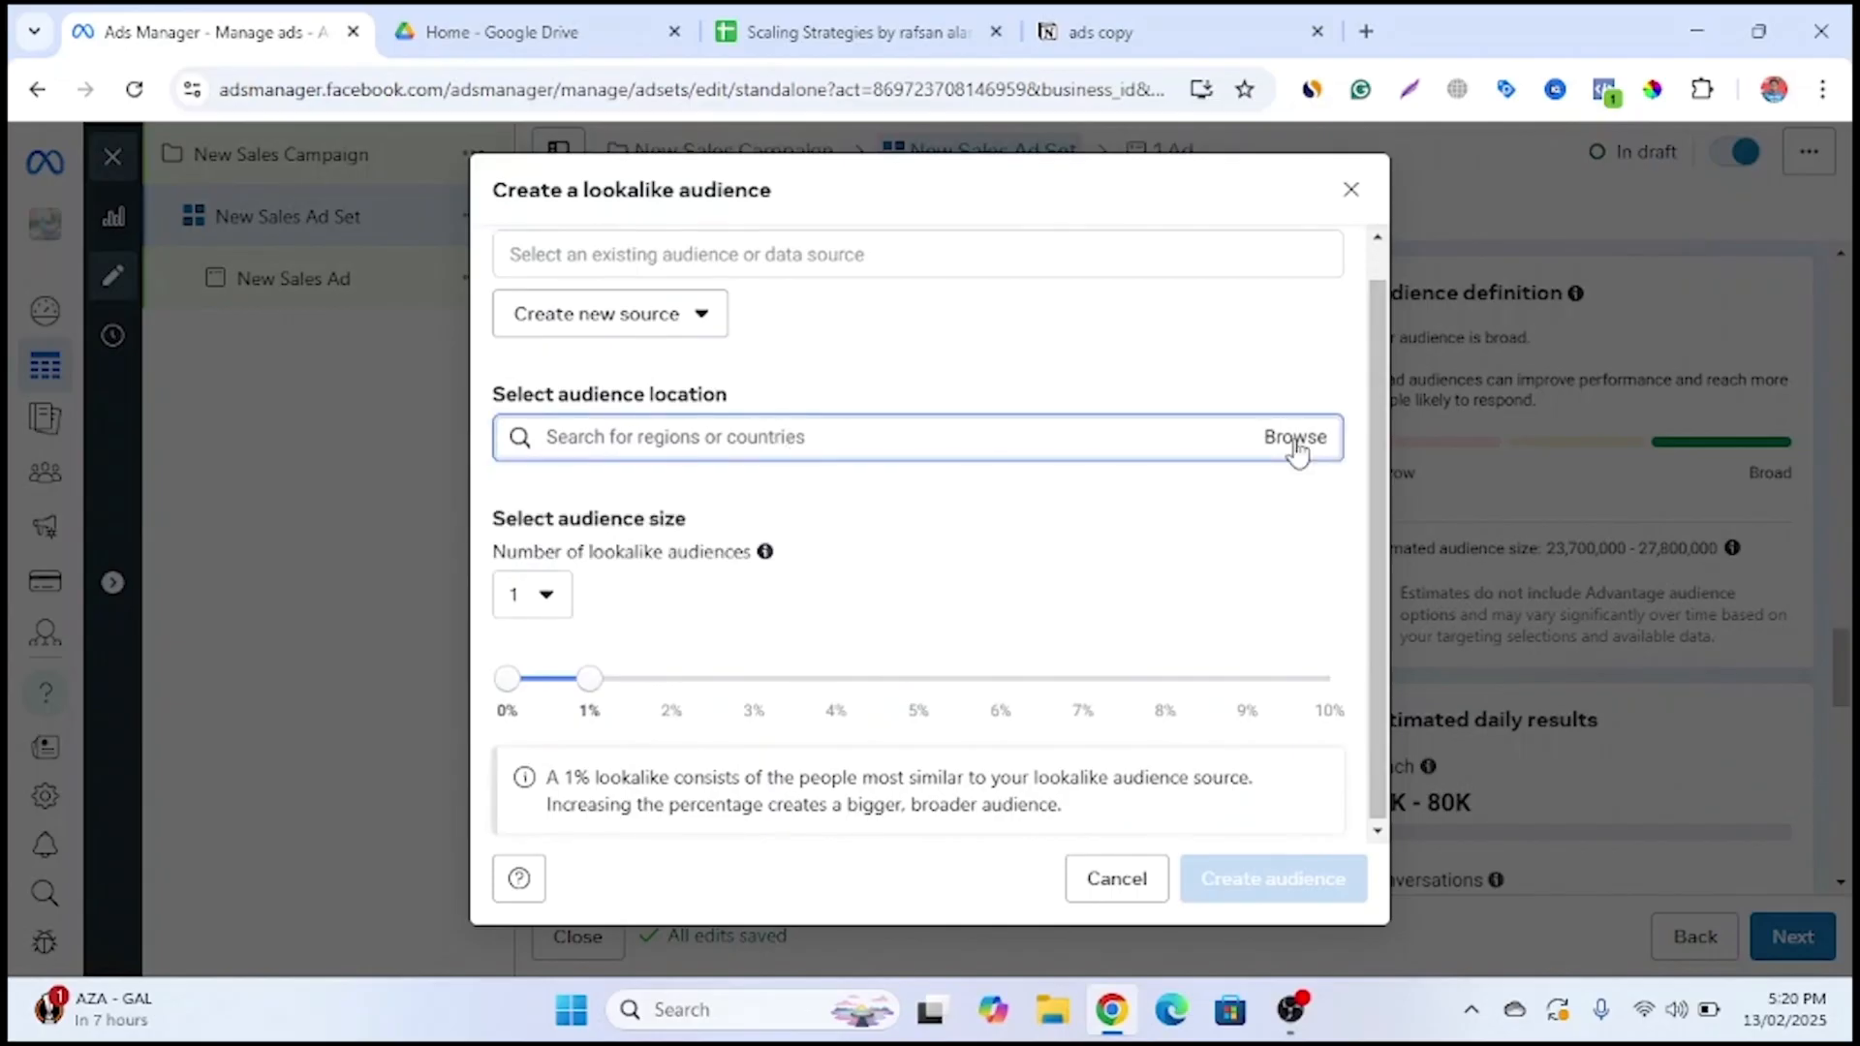
left_click(1295, 438)
left_click(1296, 437)
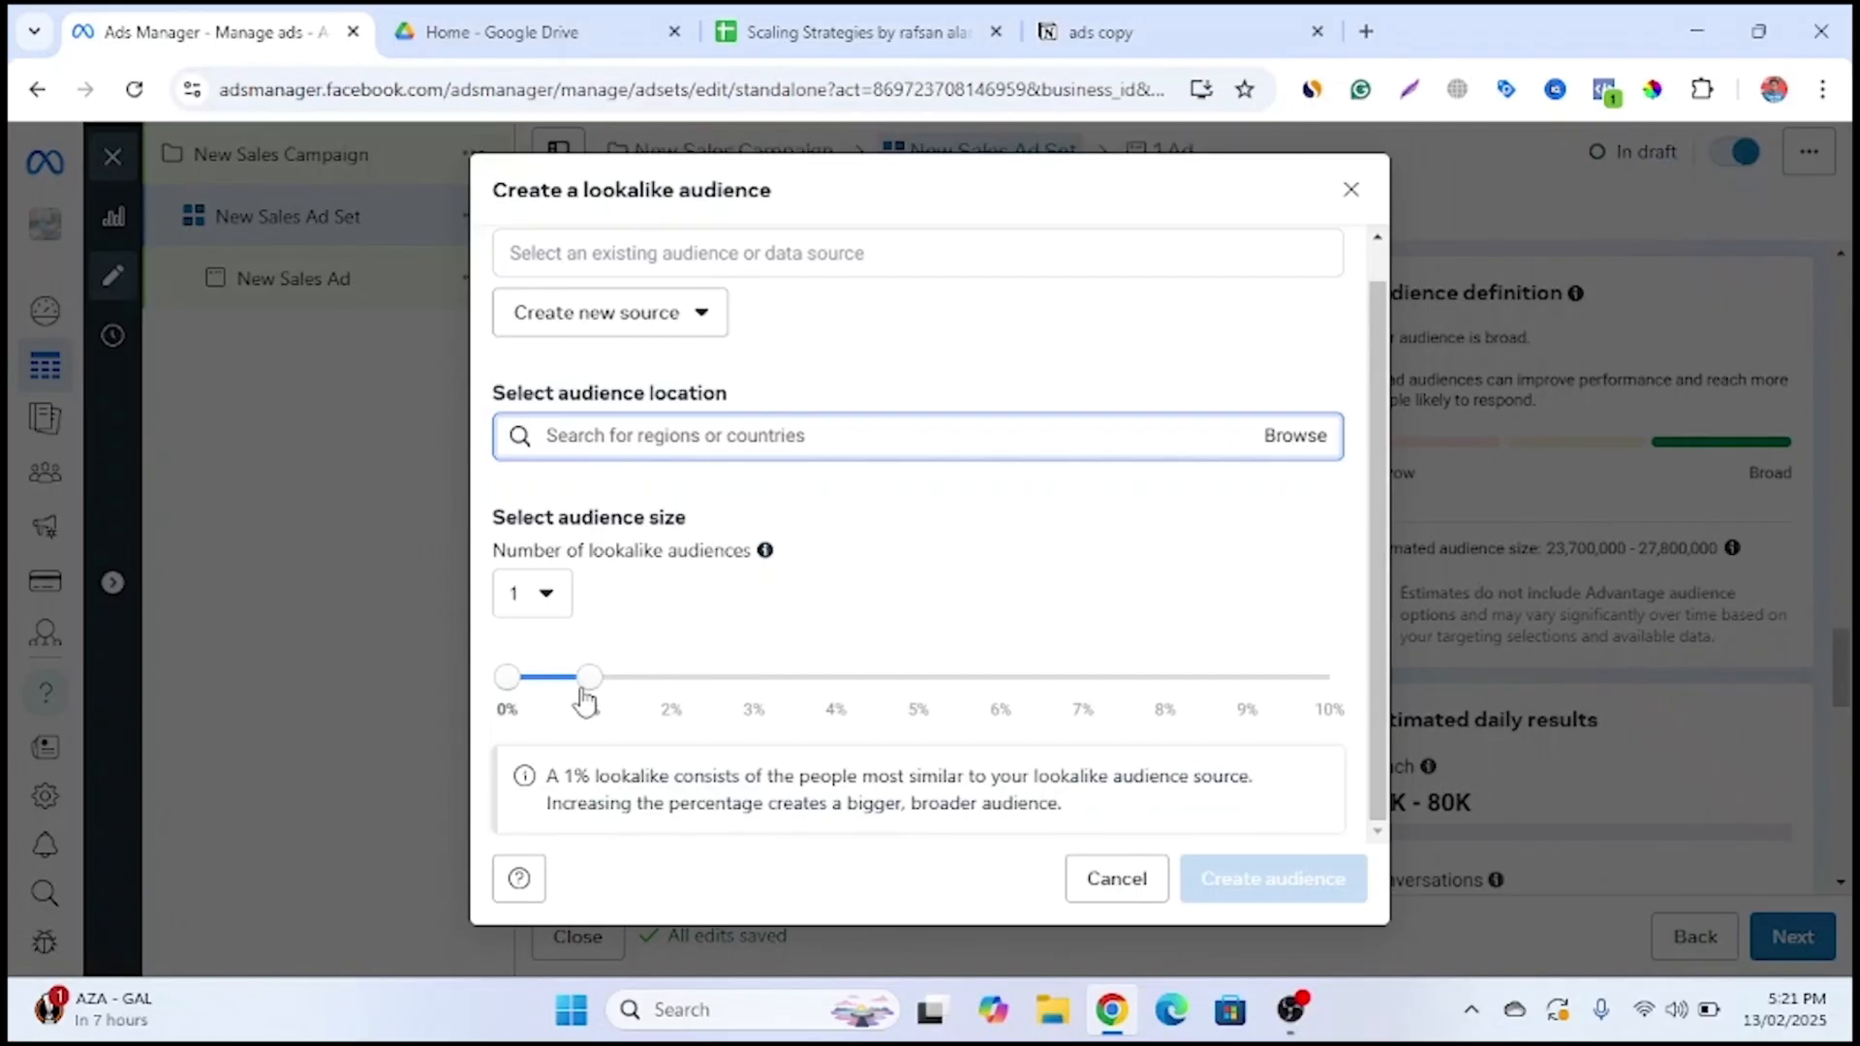
left_click_drag(584, 699, 674, 704)
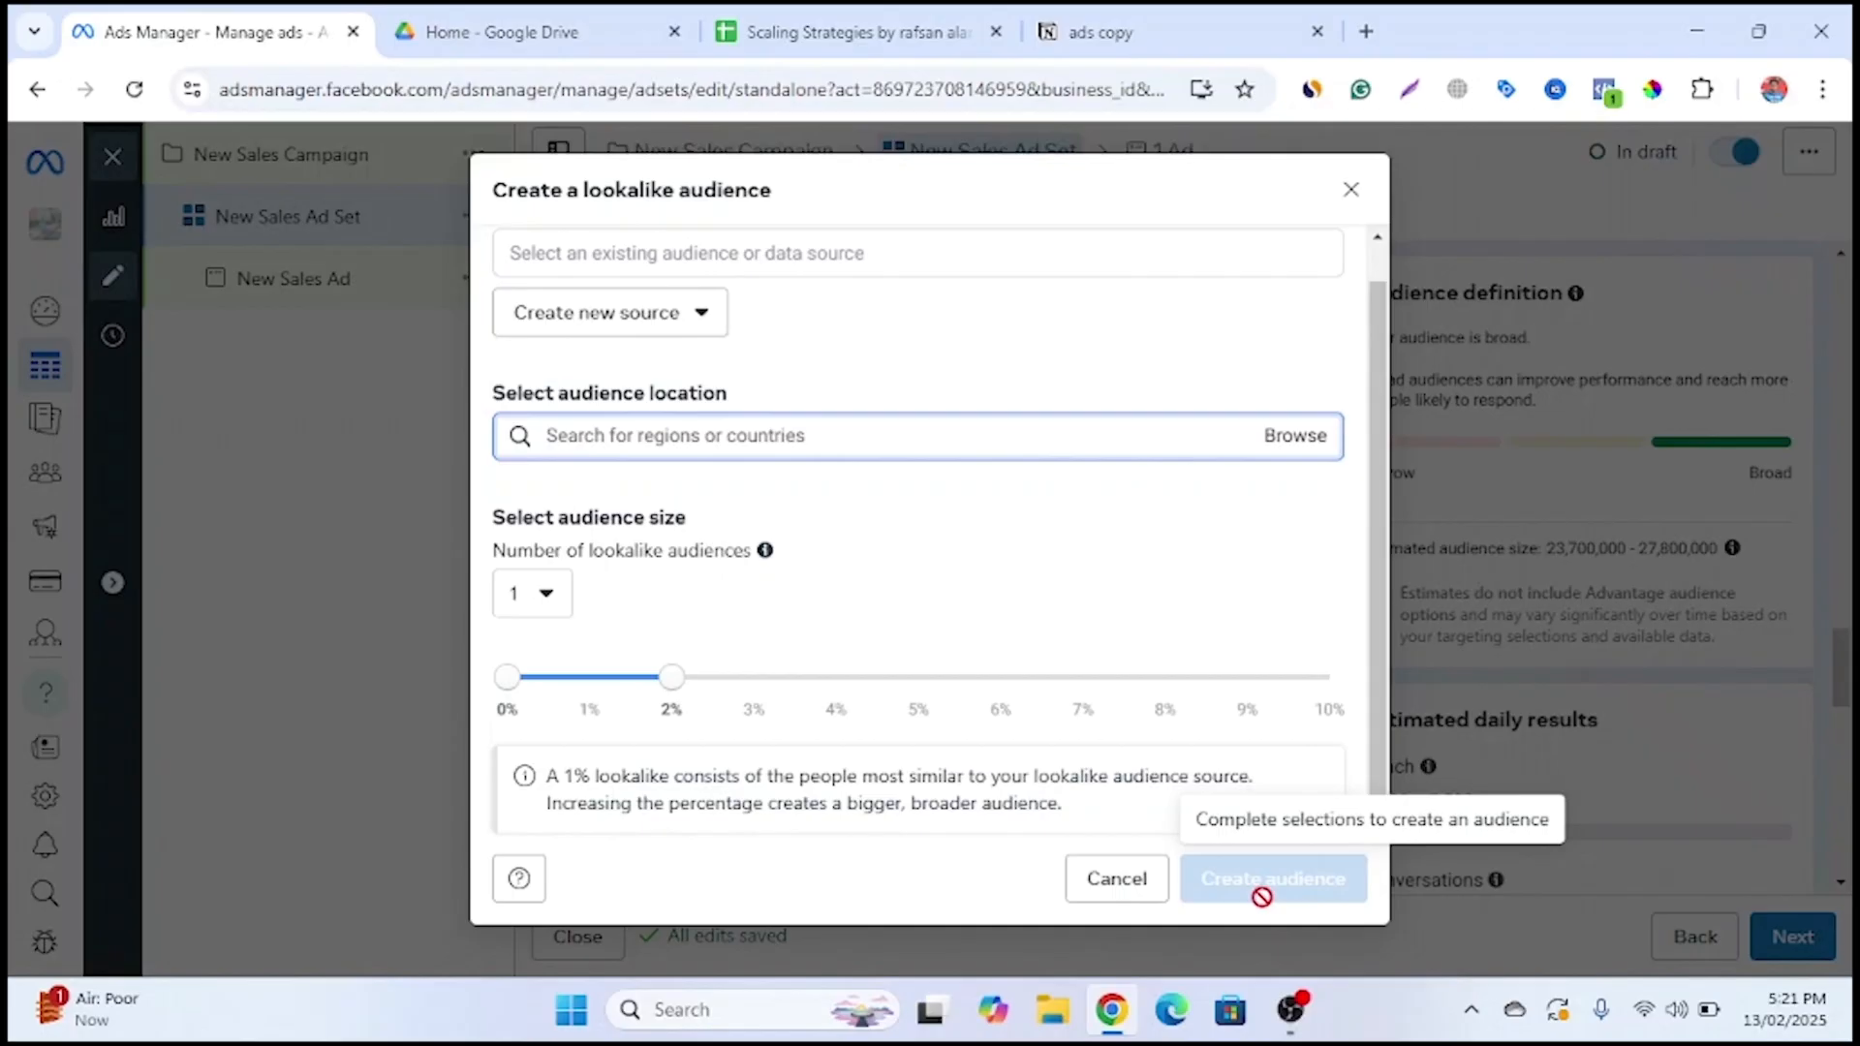
left_click(1158, 890)
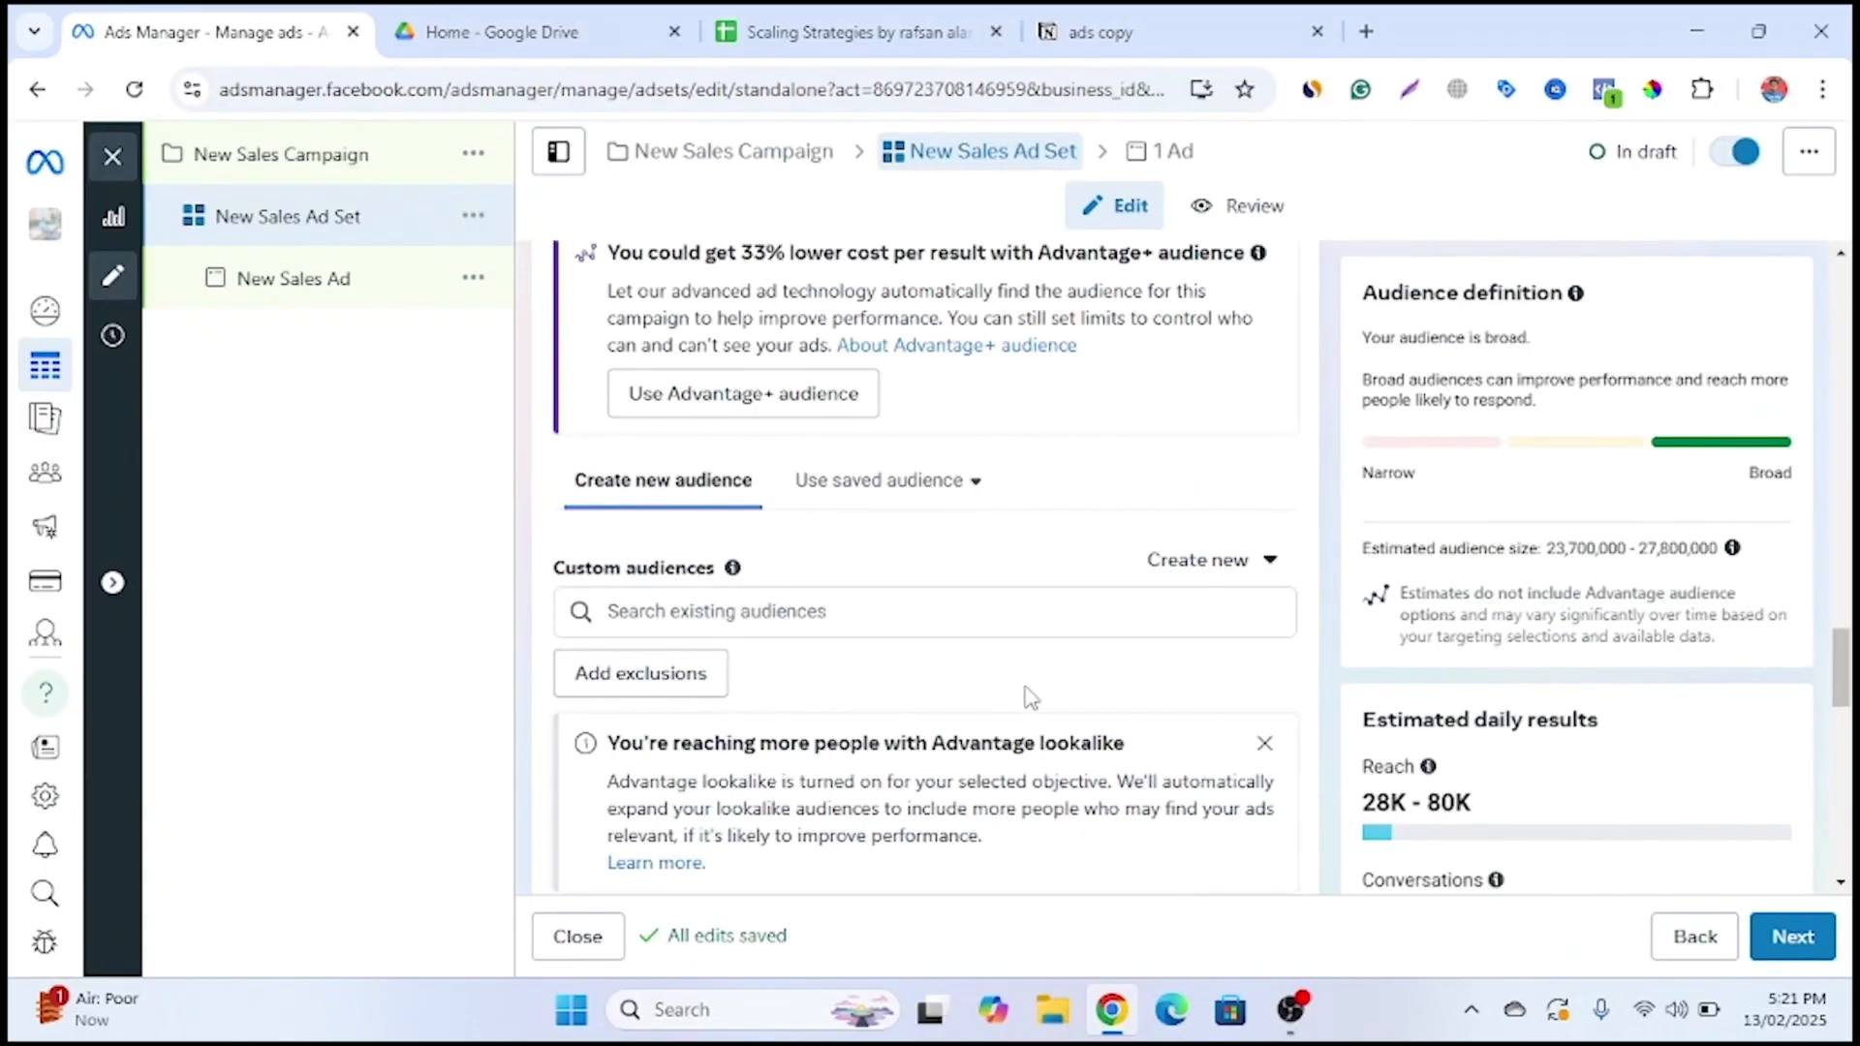
Switch the ad set to manual placements and exclude Audience Network from its platforms
scroll(1024, 693, "down", 12)
scroll(1116, 496, "down", 2)
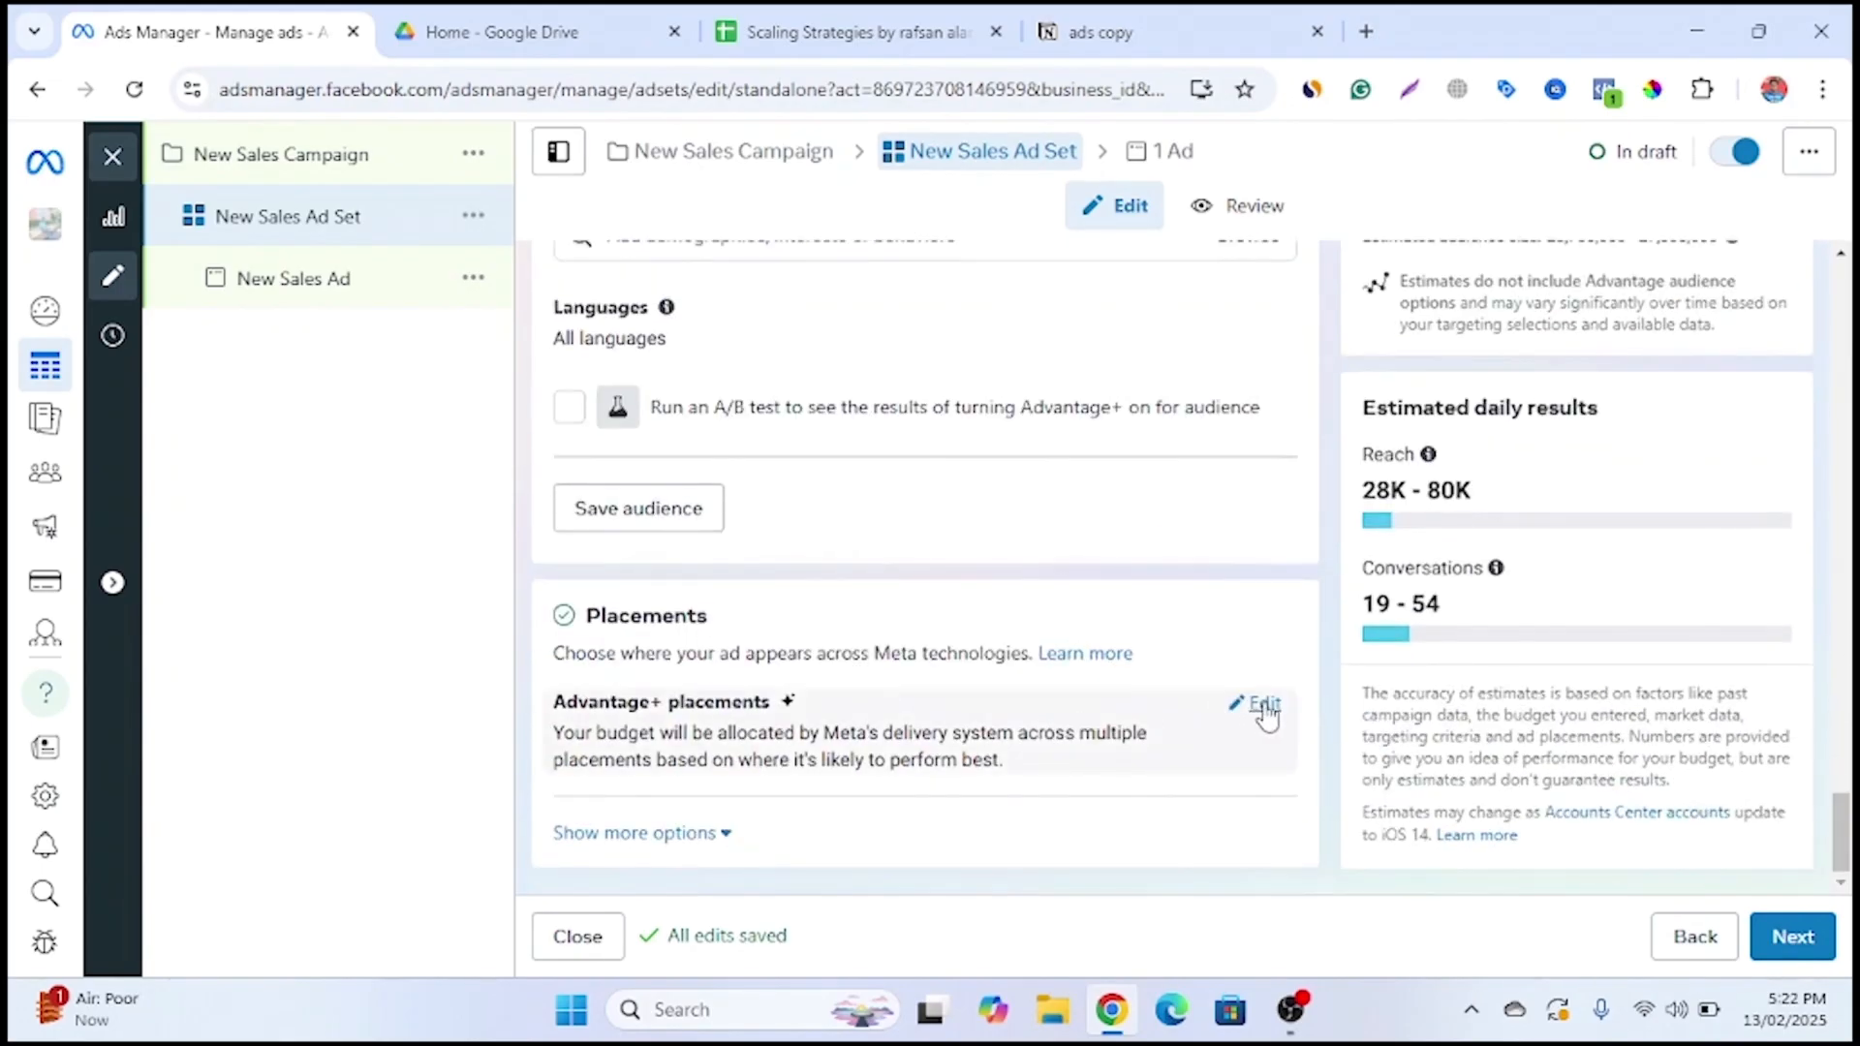
left_click(1263, 706)
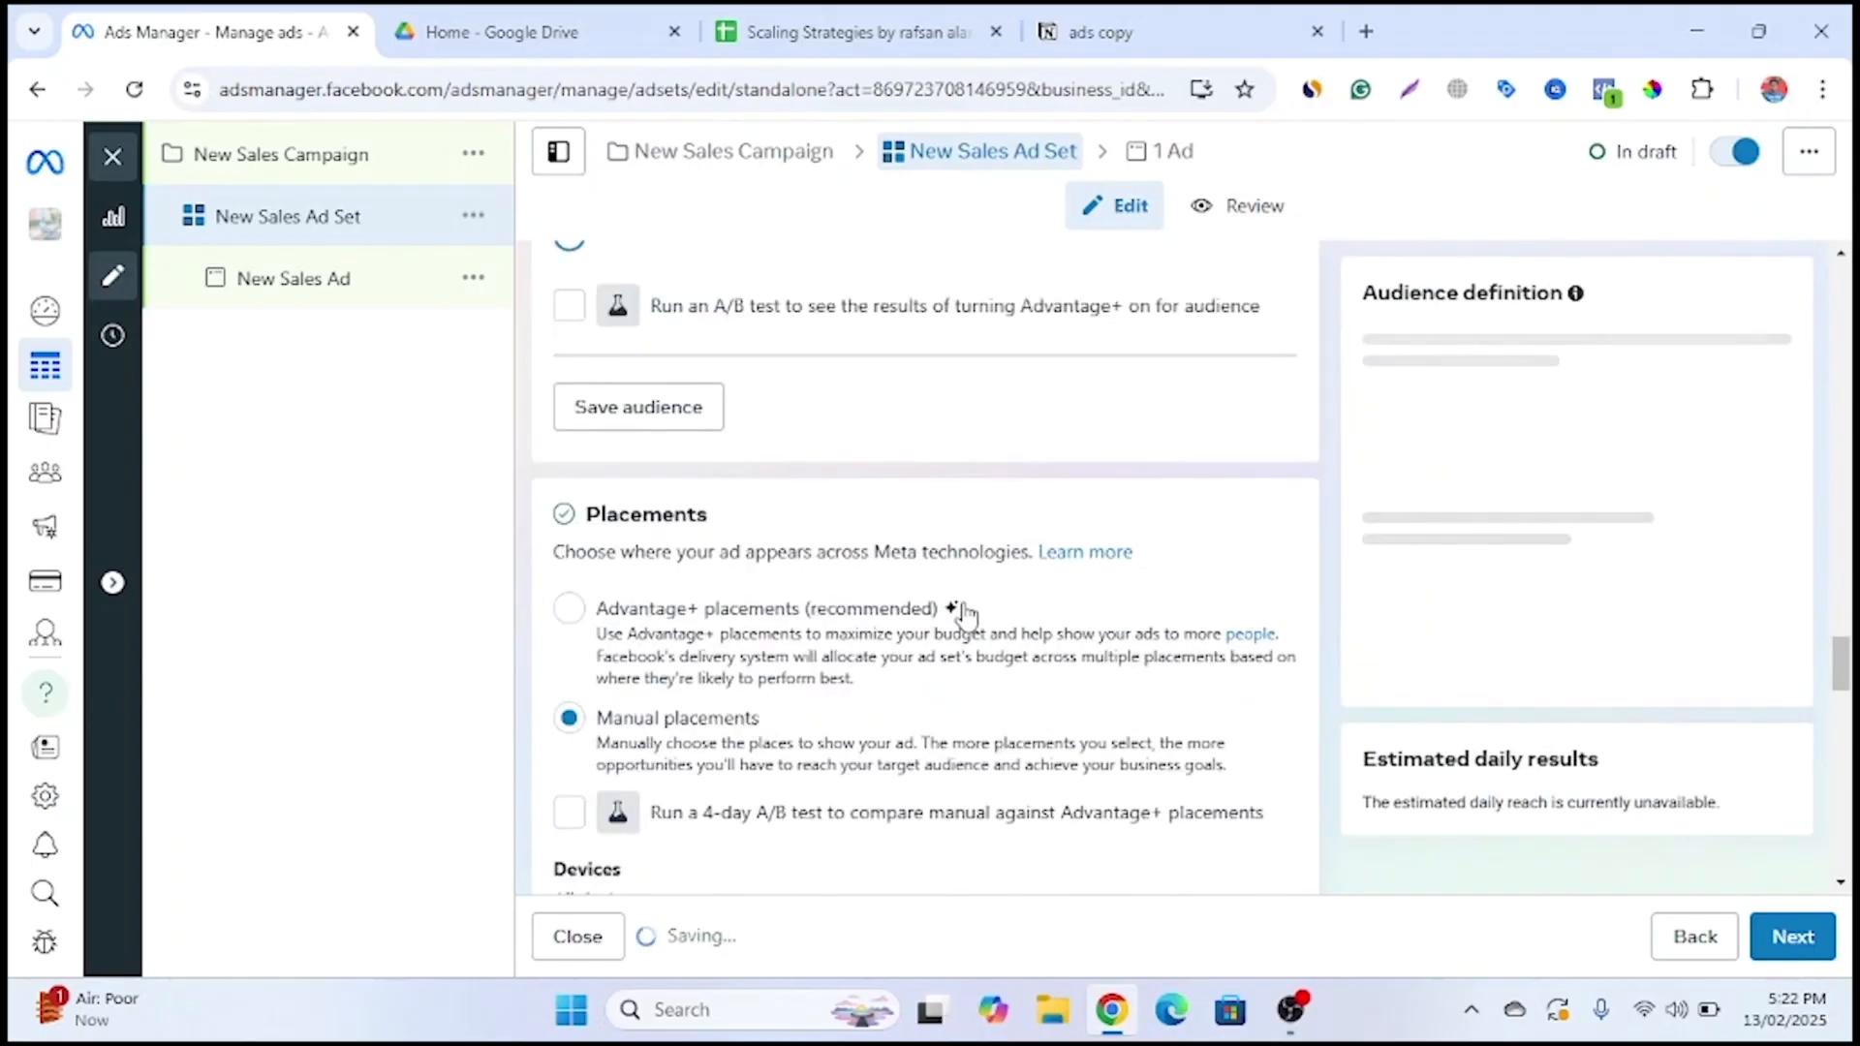
scroll(1167, 591, "down", 3)
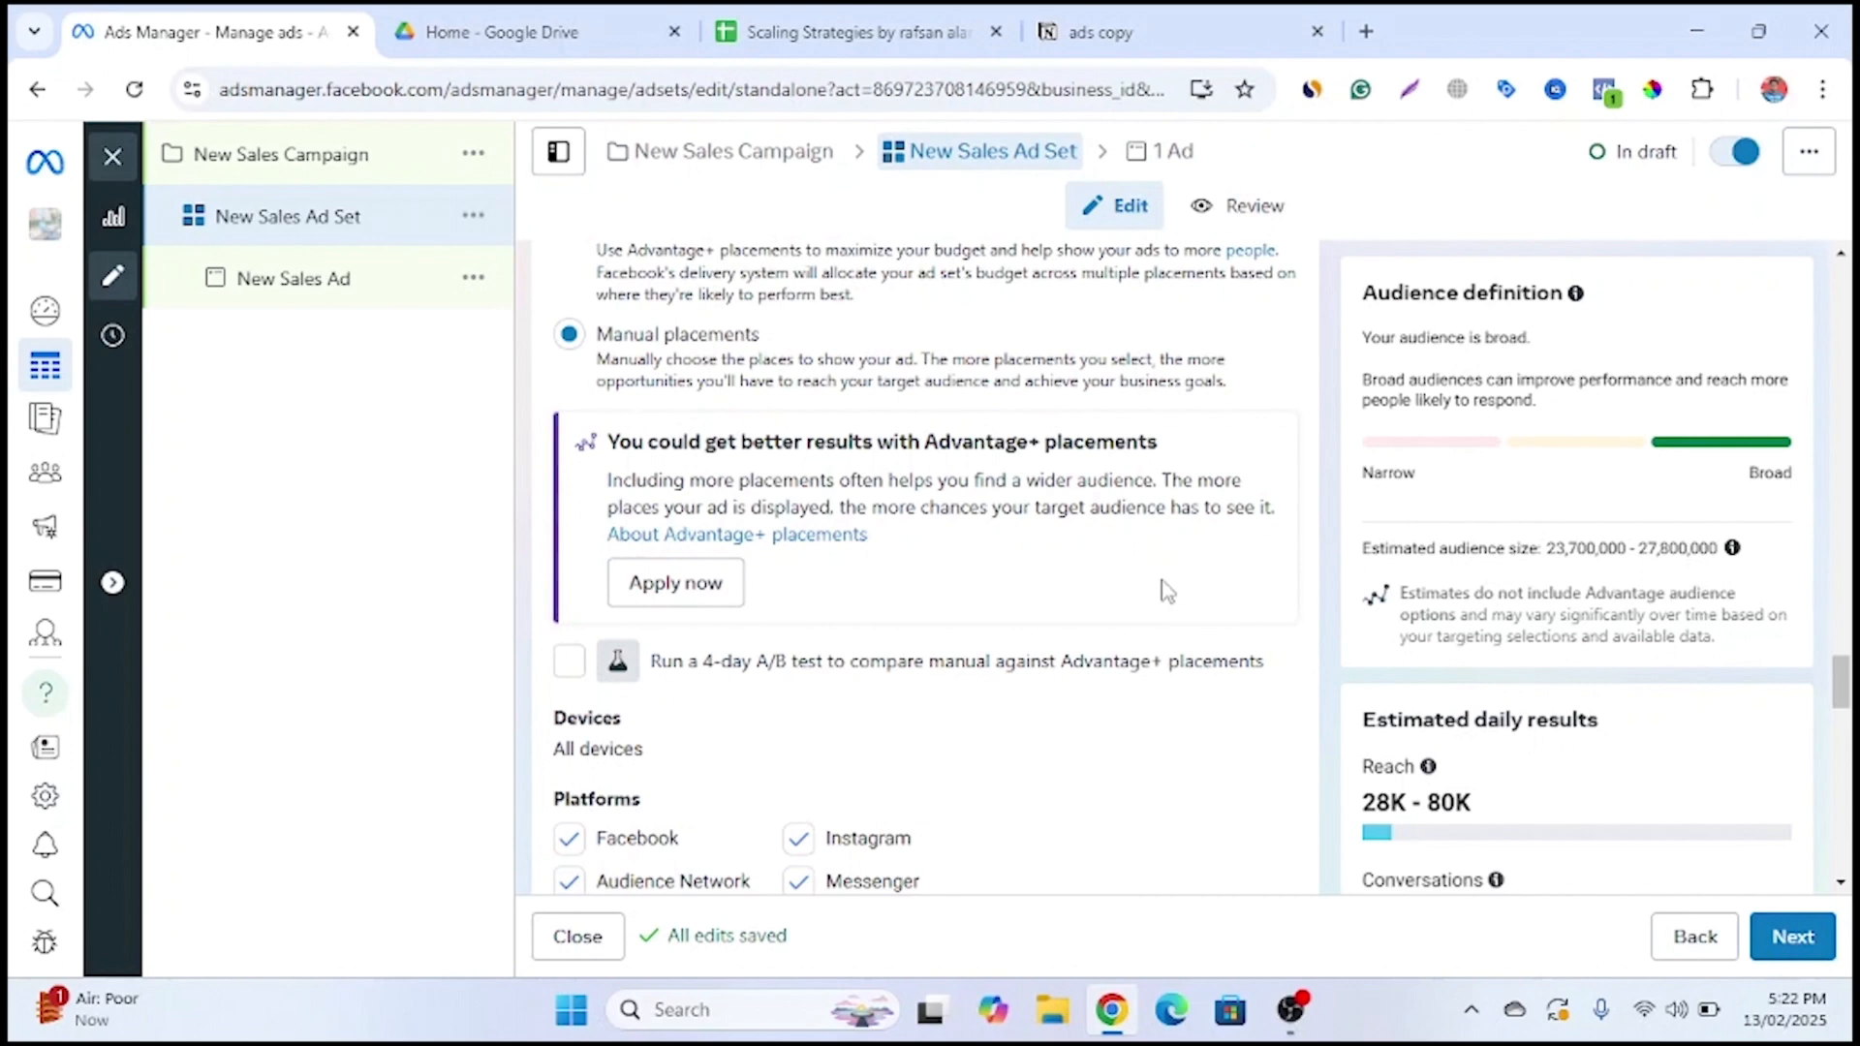
scroll(1167, 591, "down", 3)
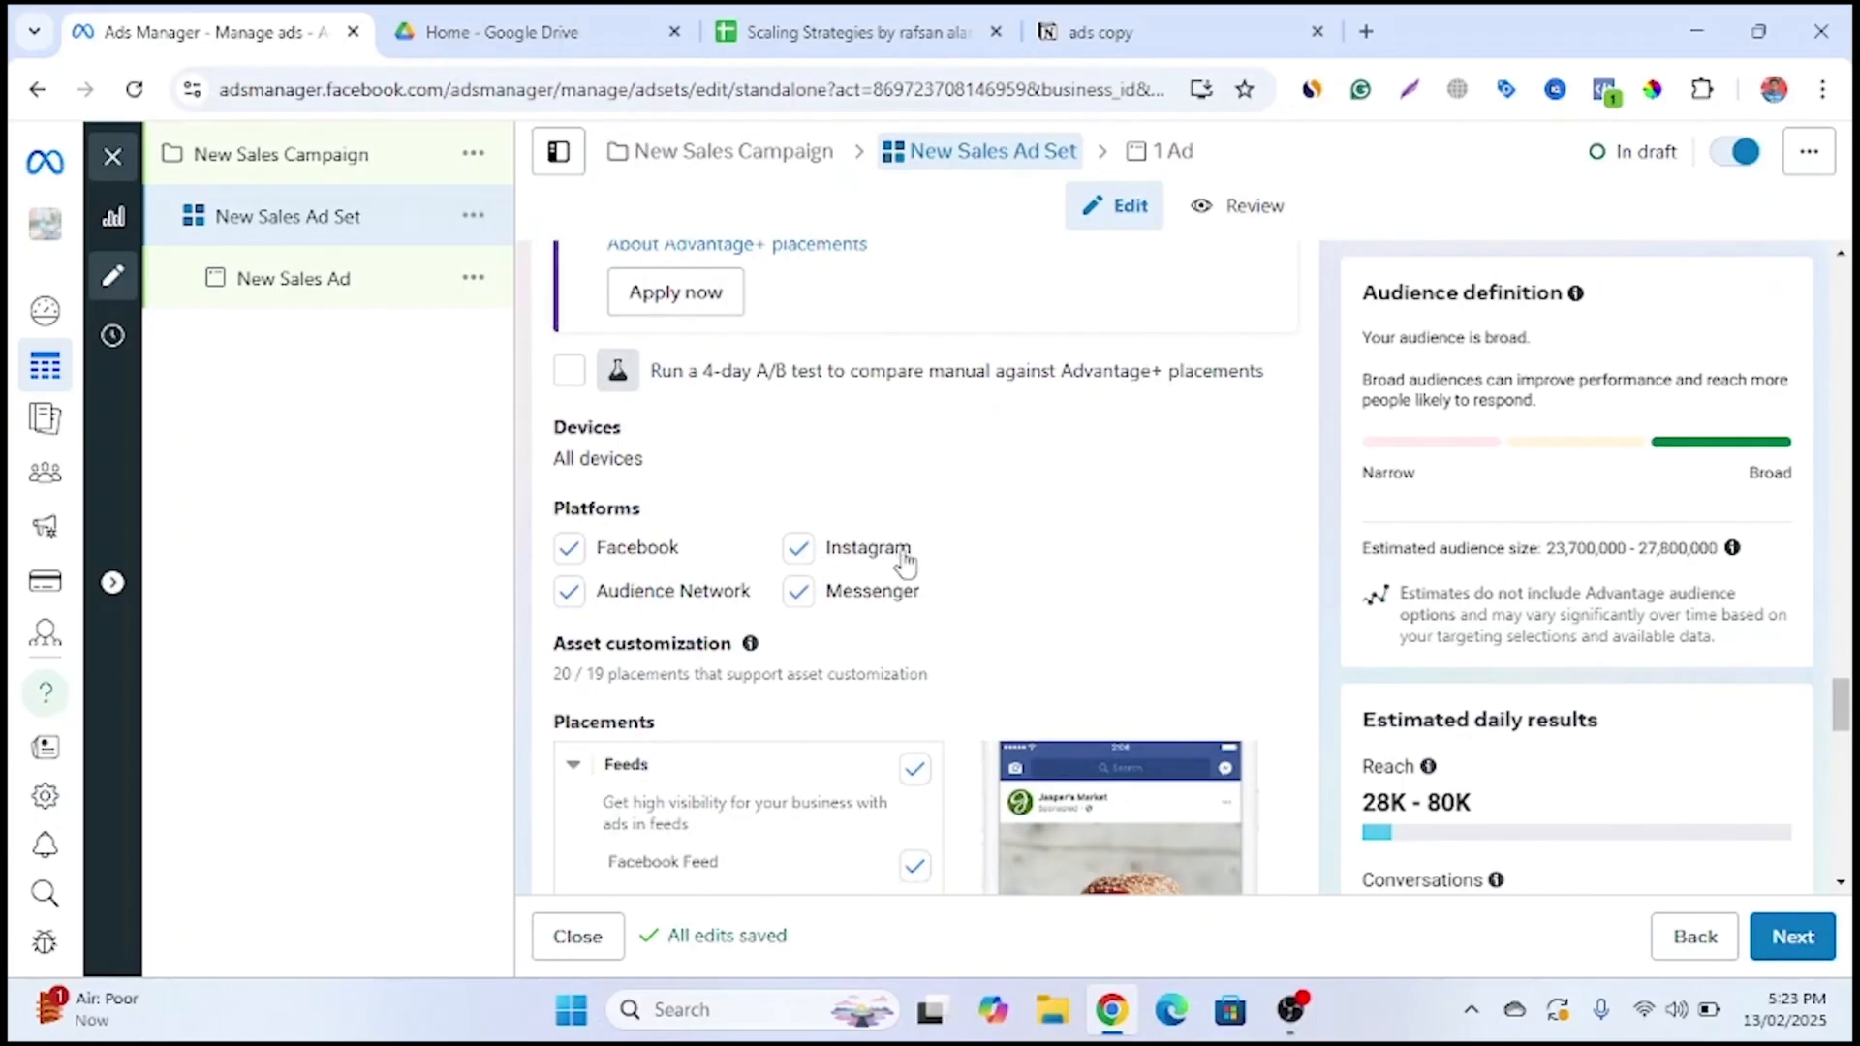
left_click(573, 600)
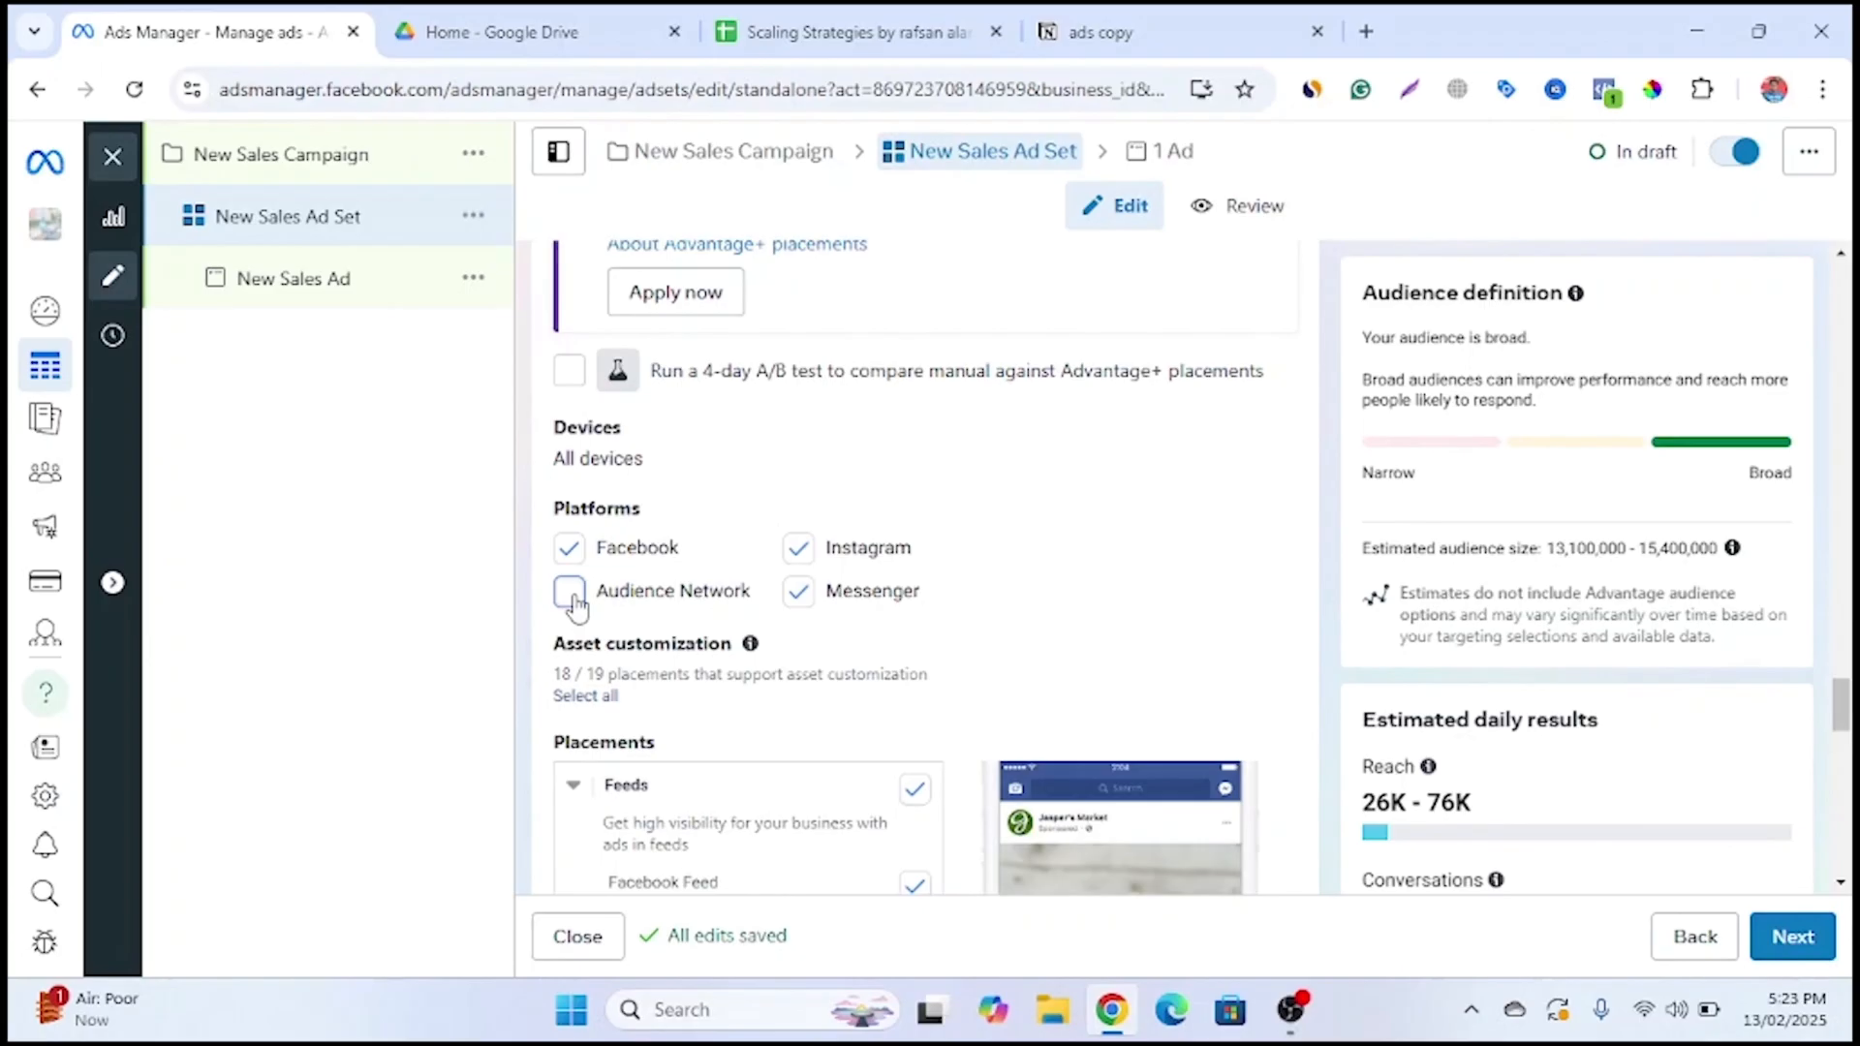
Review the ad set's manual placements from feeds through apps and sites, along with the device and platform selections
scroll(756, 532, "down", 5)
scroll(763, 528, "up", 1)
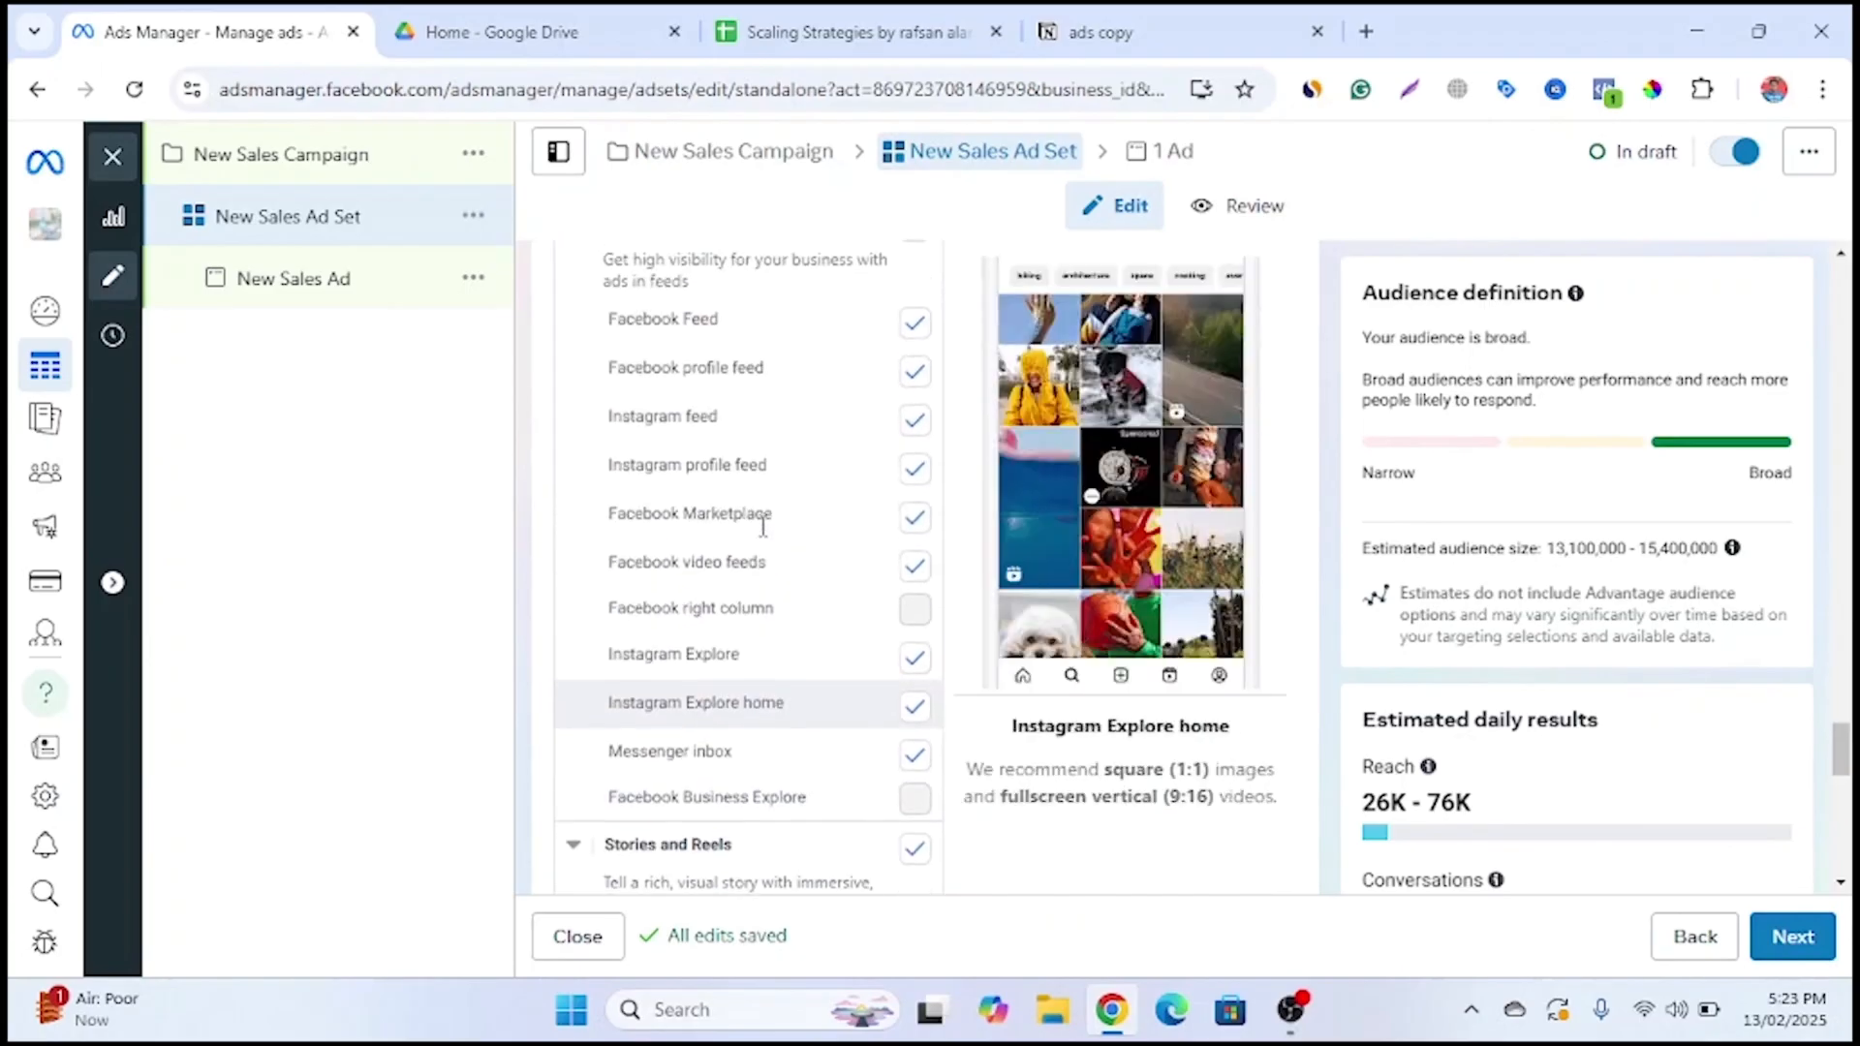
scroll(762, 528, "up", 2)
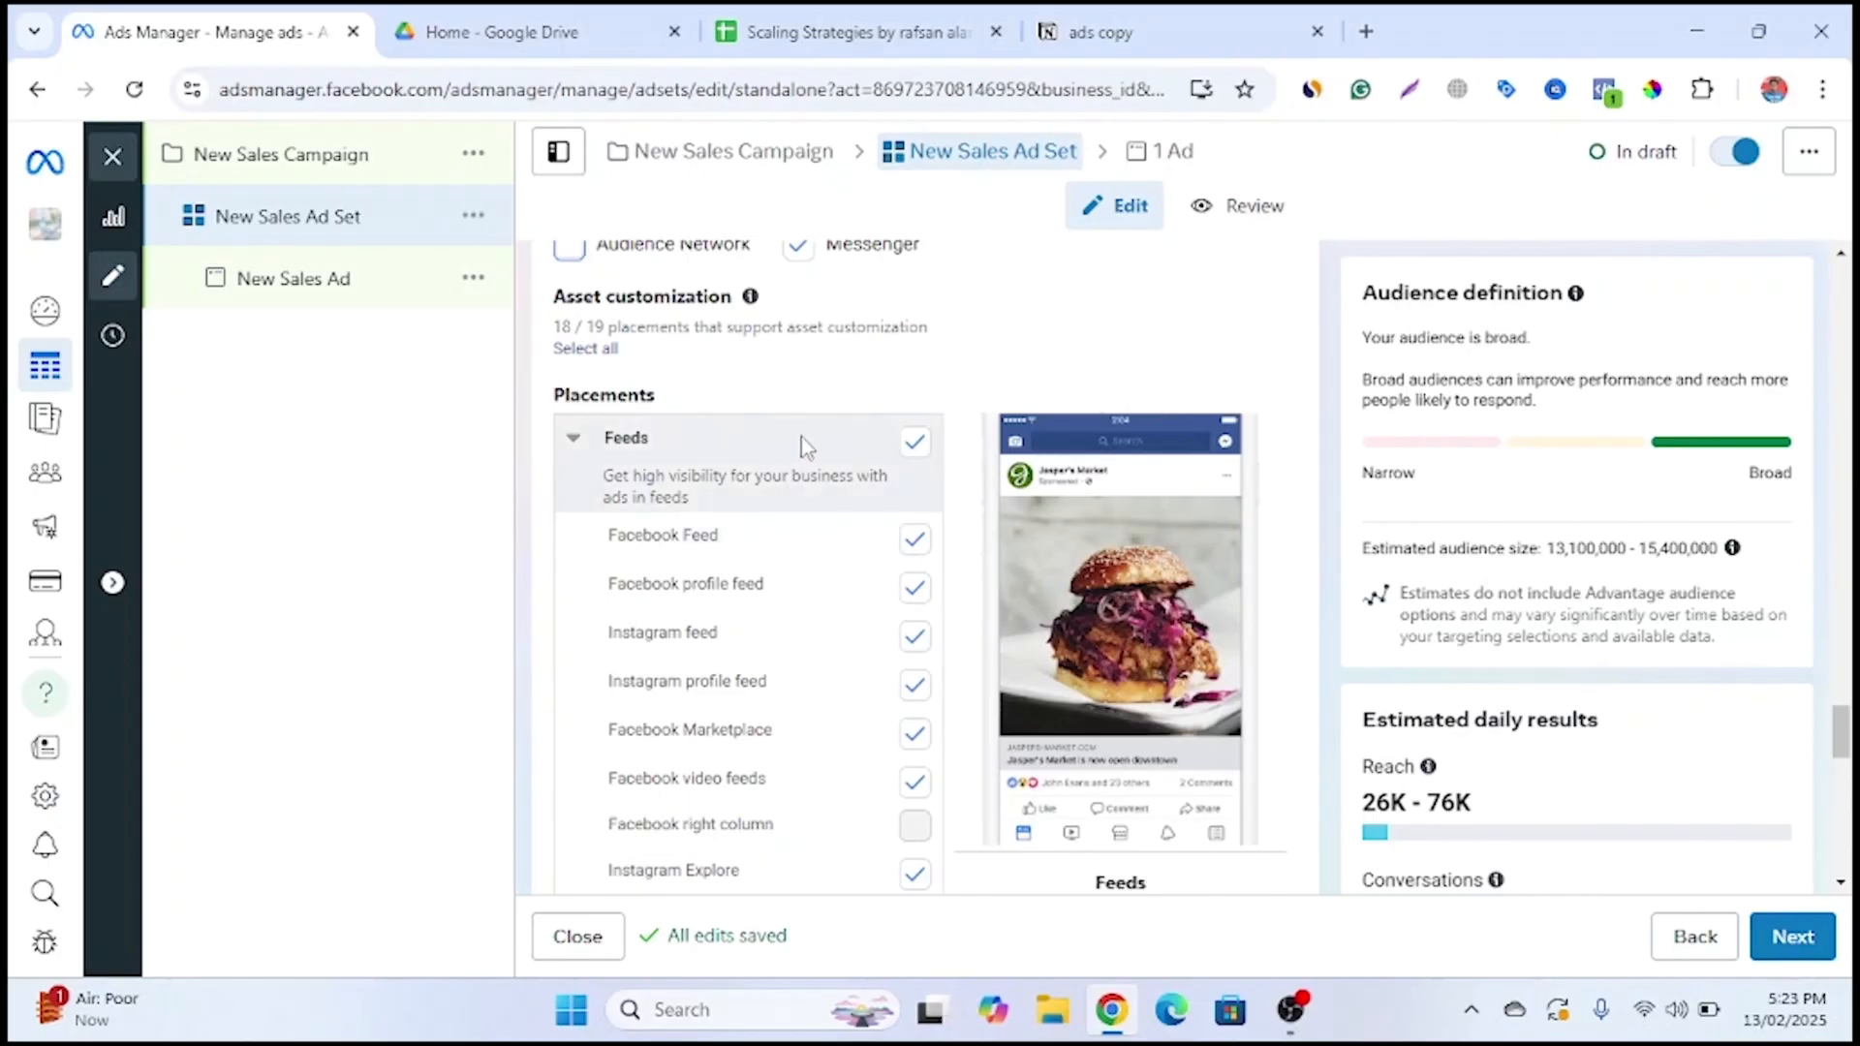
scroll(801, 441, "up", 2)
scroll(800, 441, "up", 5)
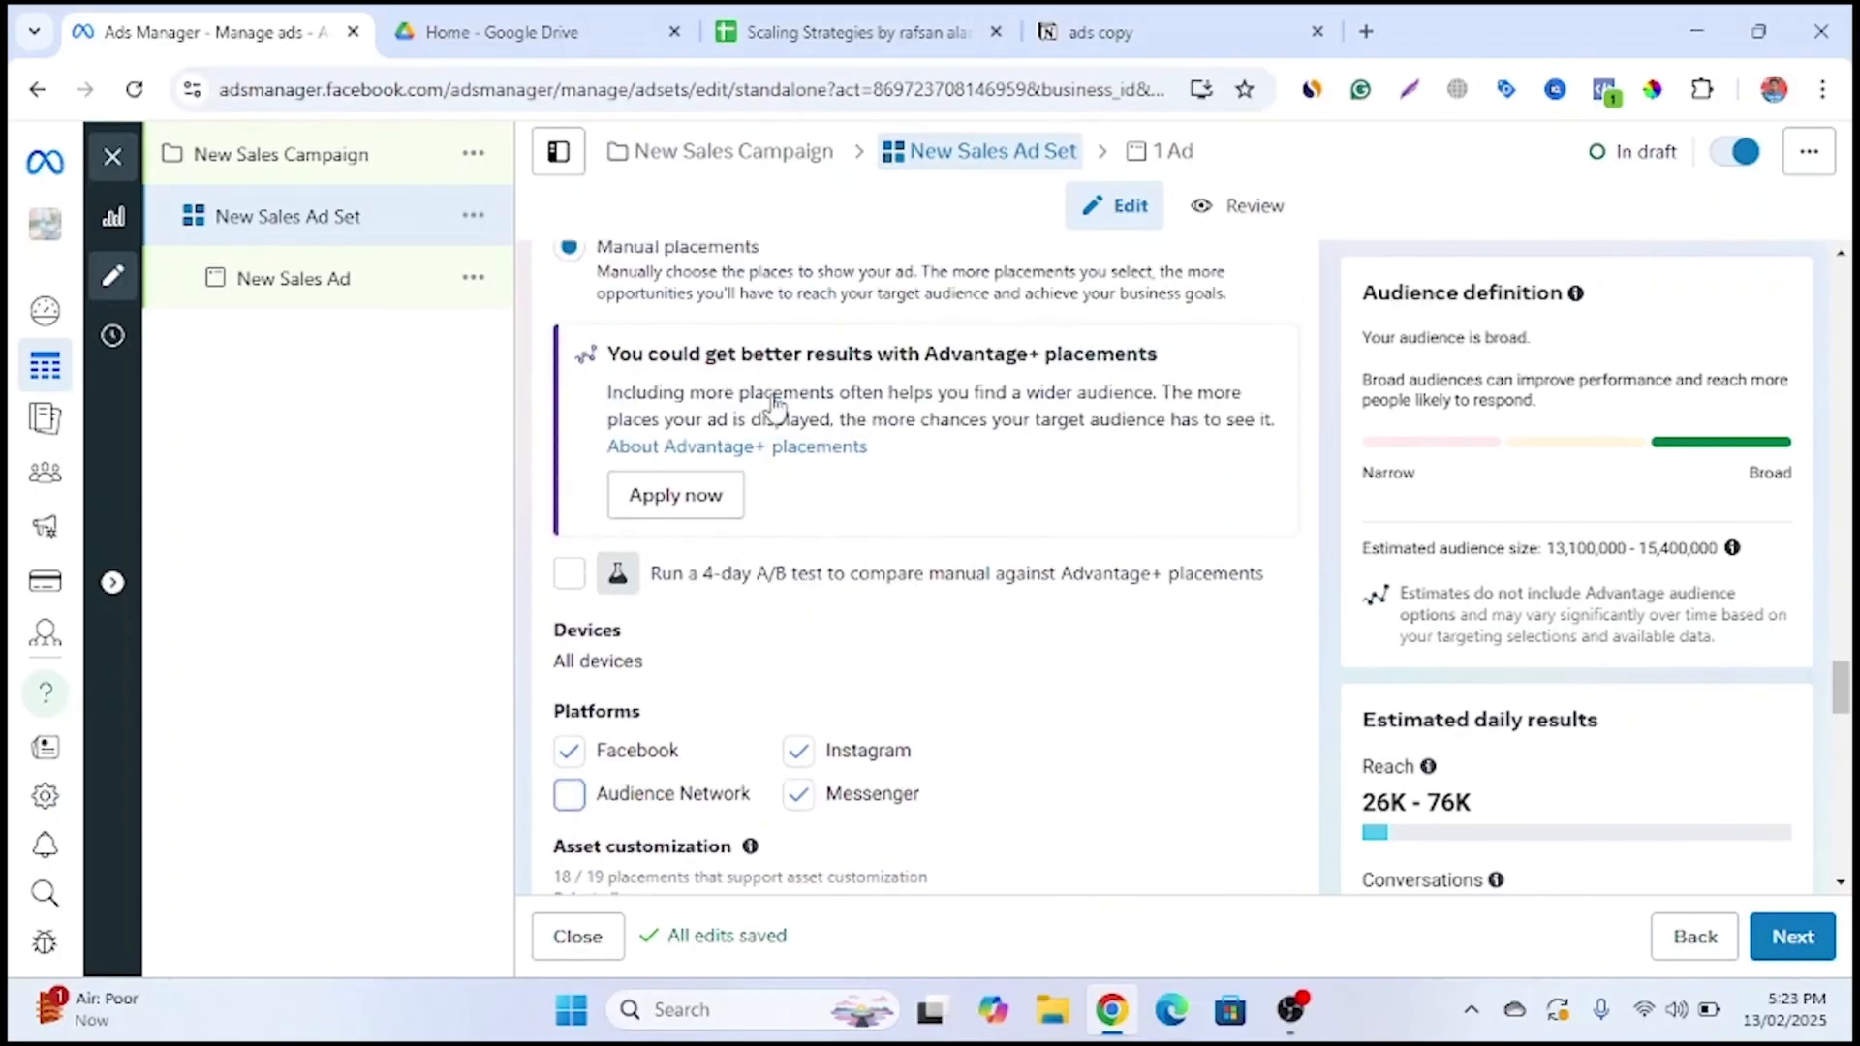
scroll(772, 320, "up", 1)
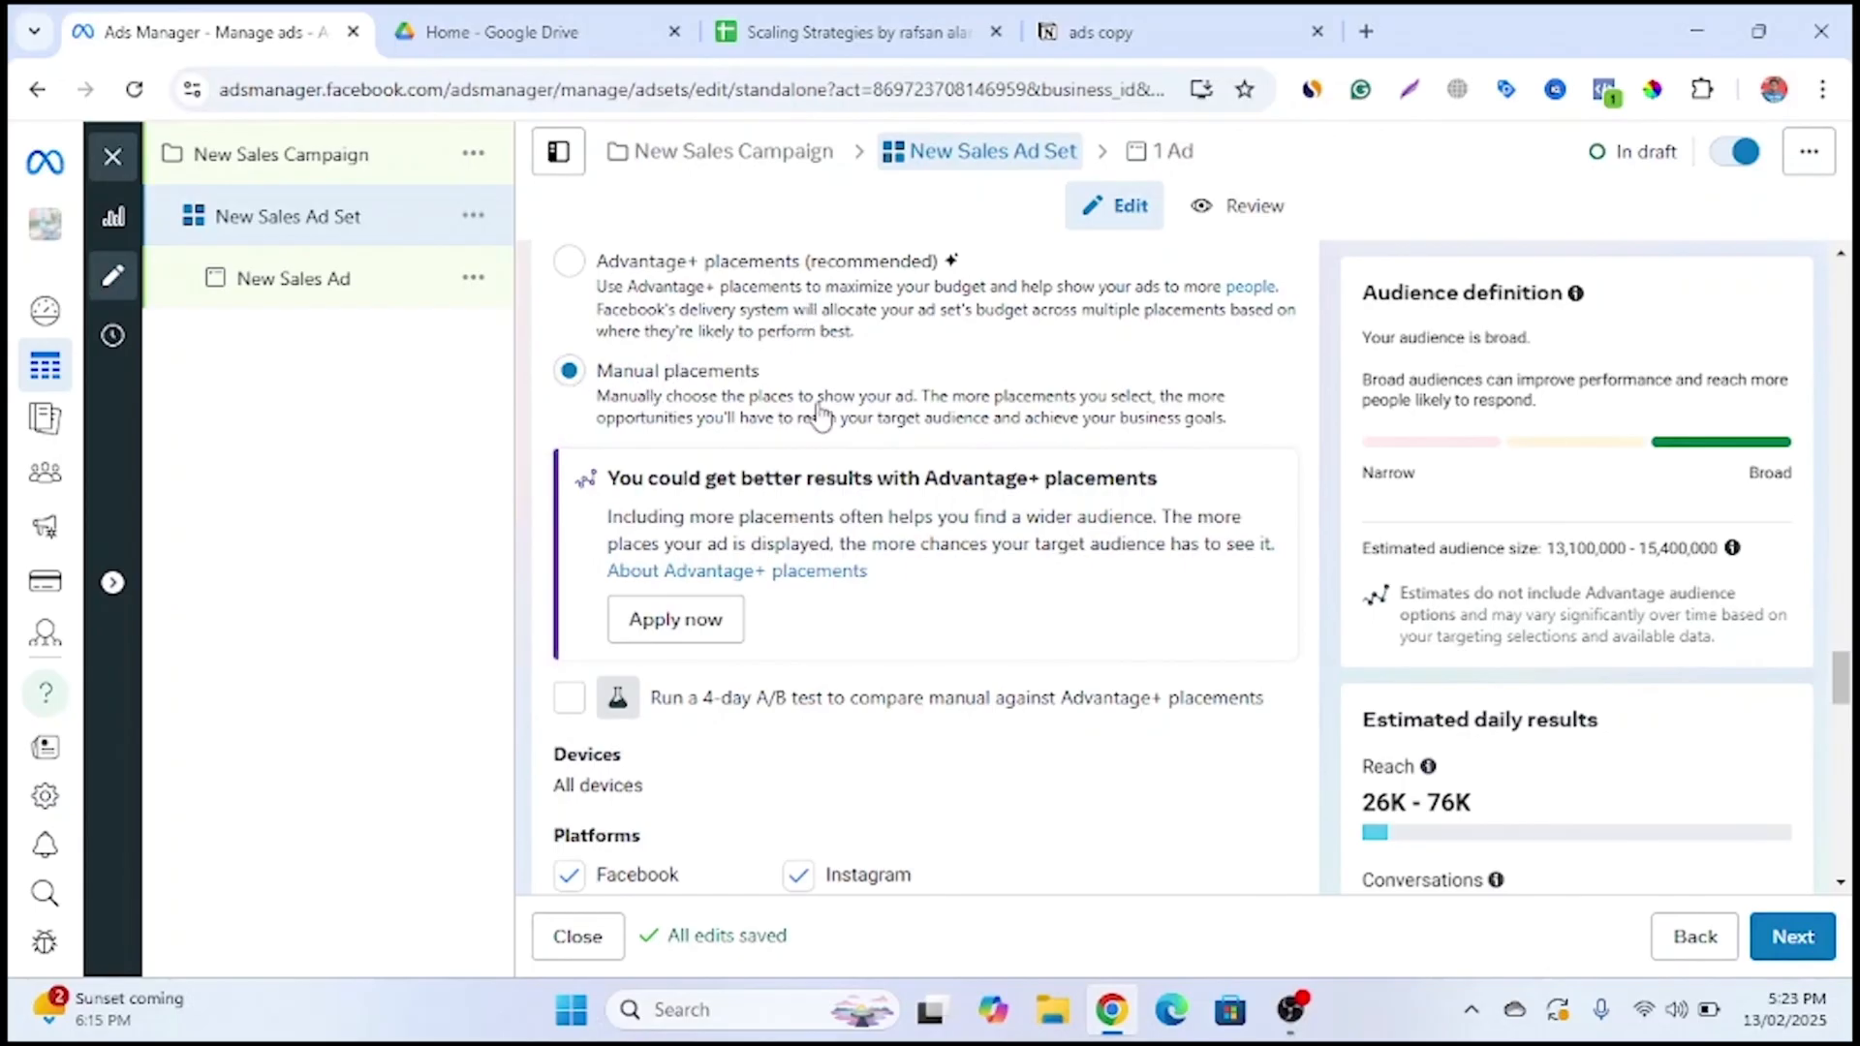
scroll(925, 421, "down", 3)
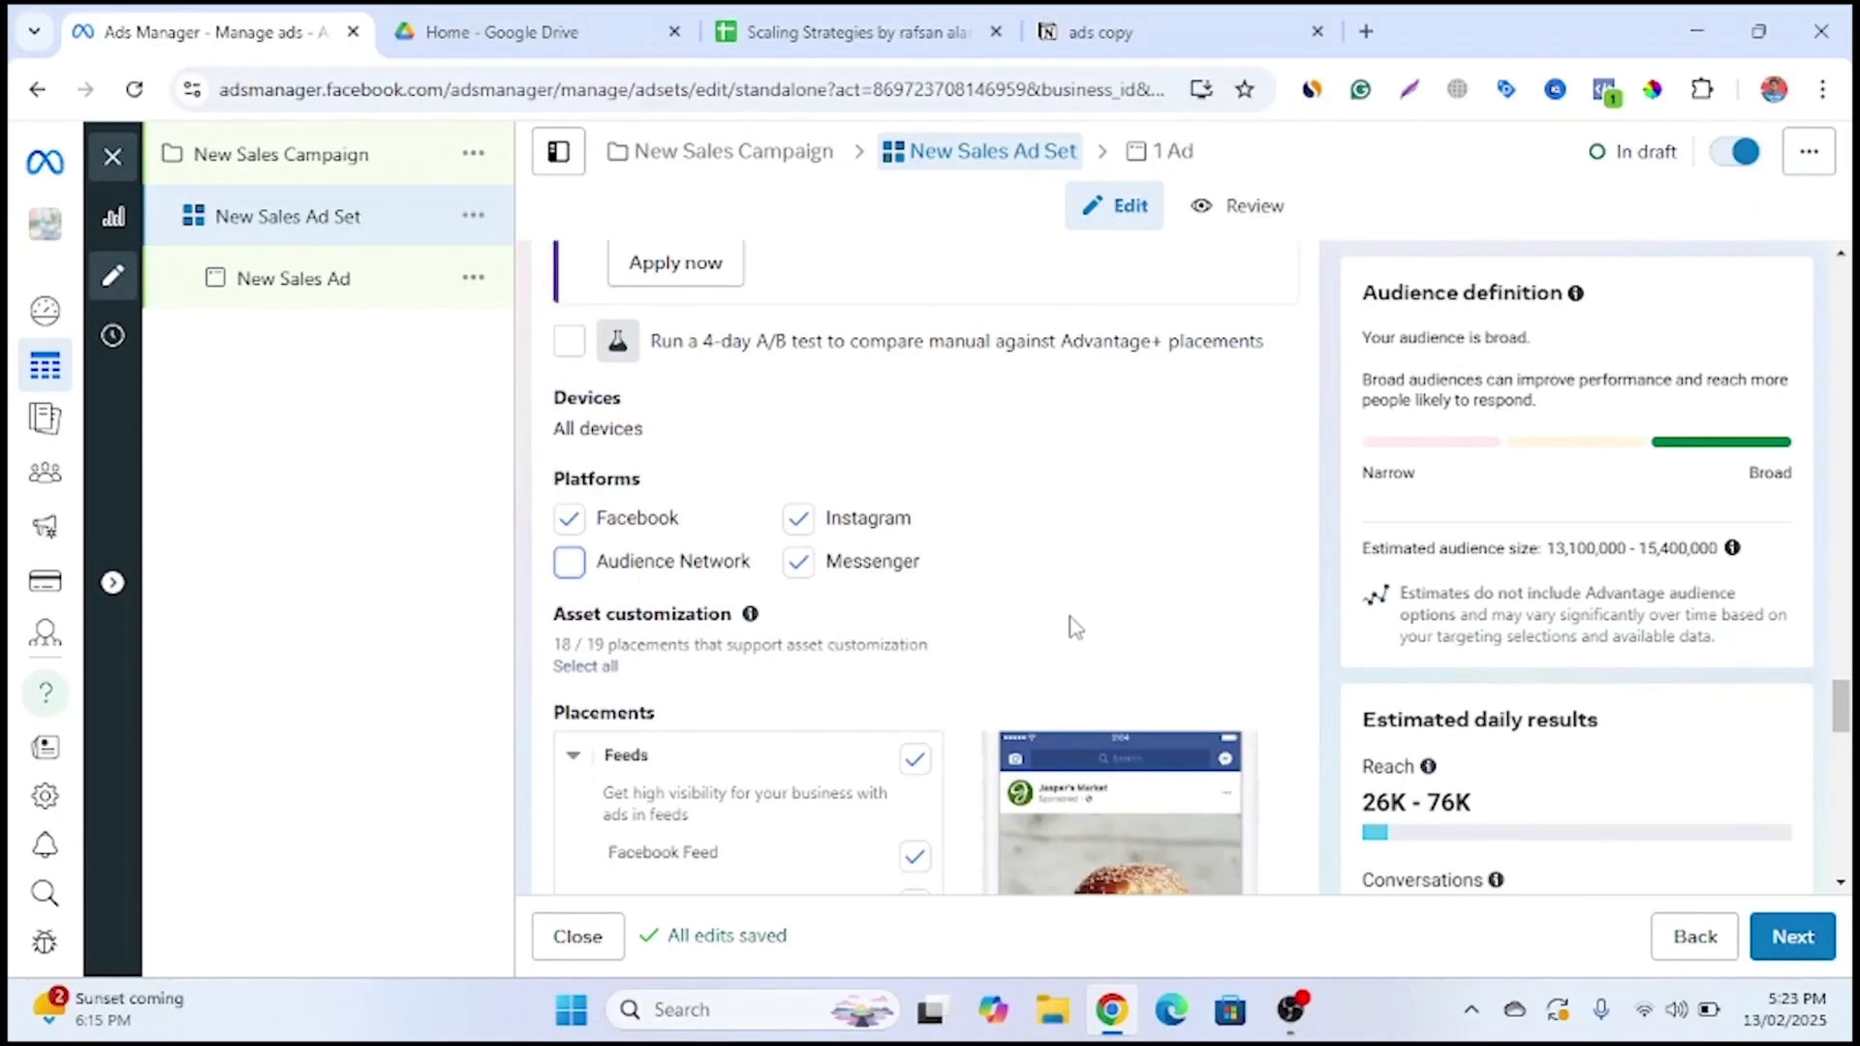
scroll(646, 613, "down", 10)
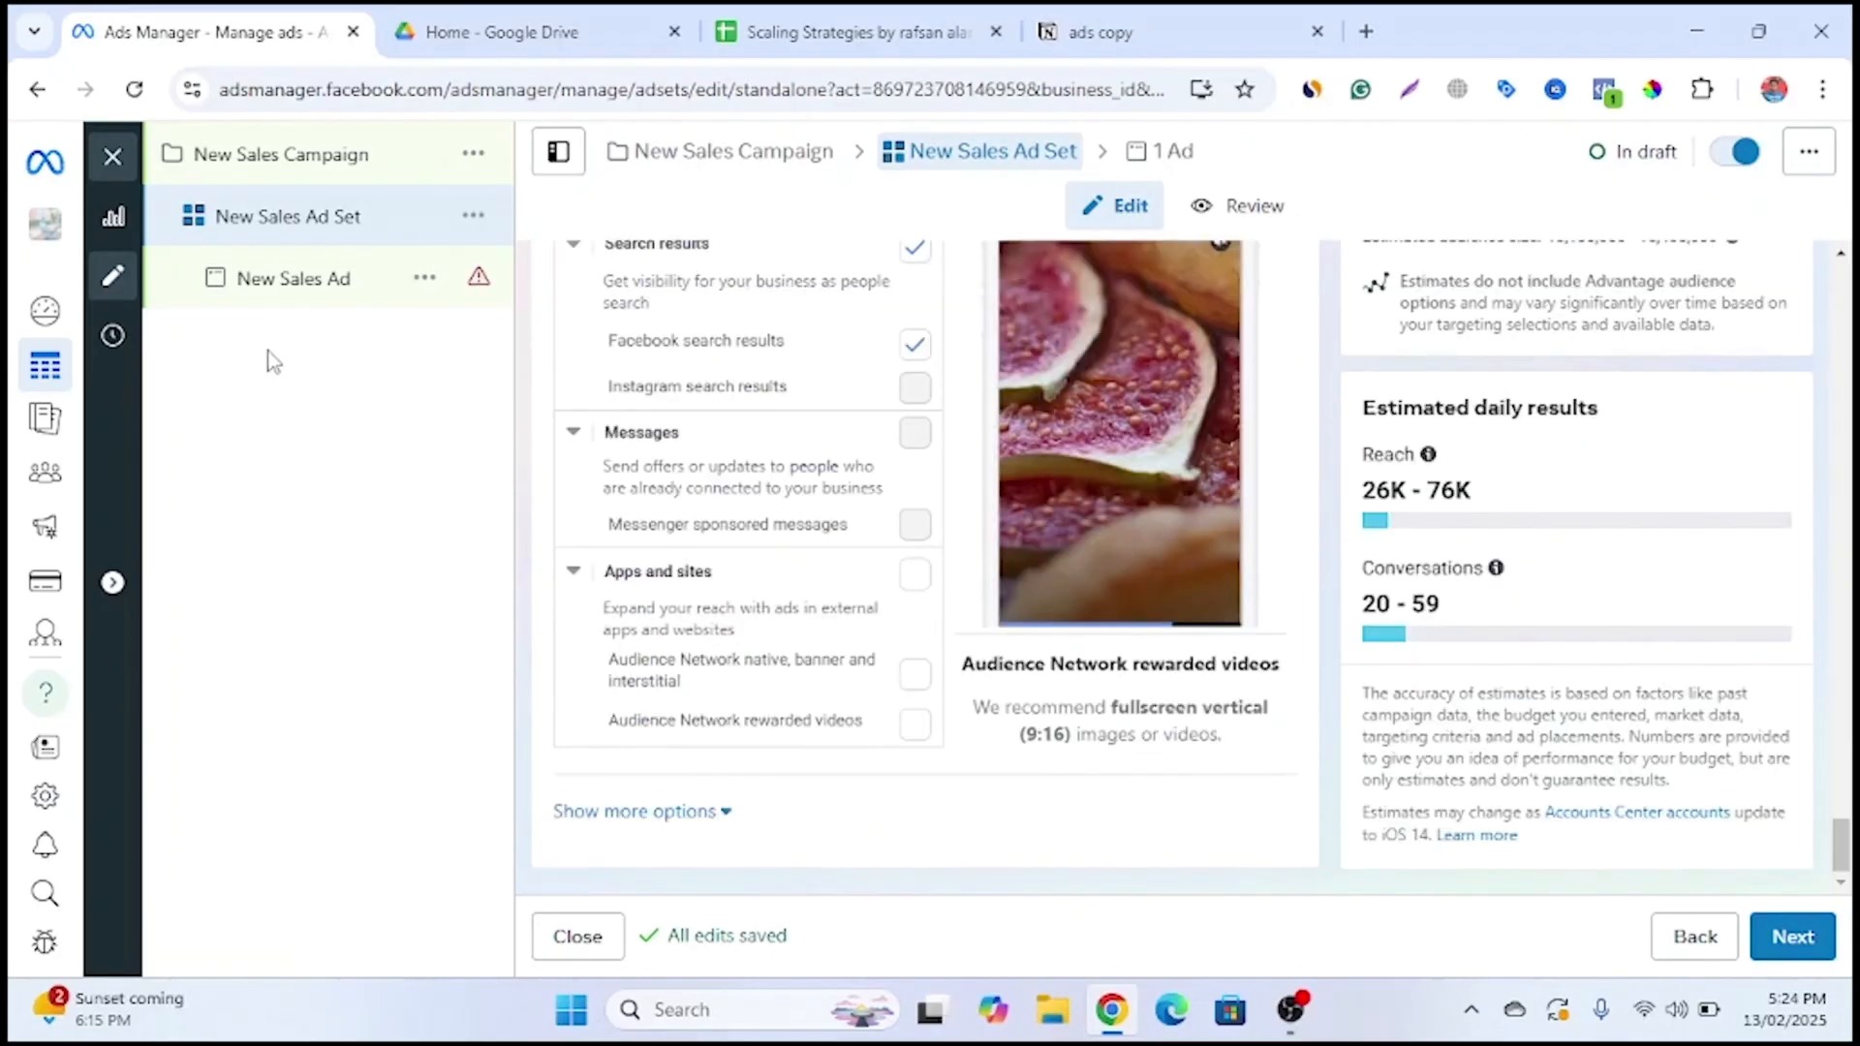
Duplicate New Sales Ad as one copy in the existing campaign and ad set, and reopen the original ad
left_click(346, 291)
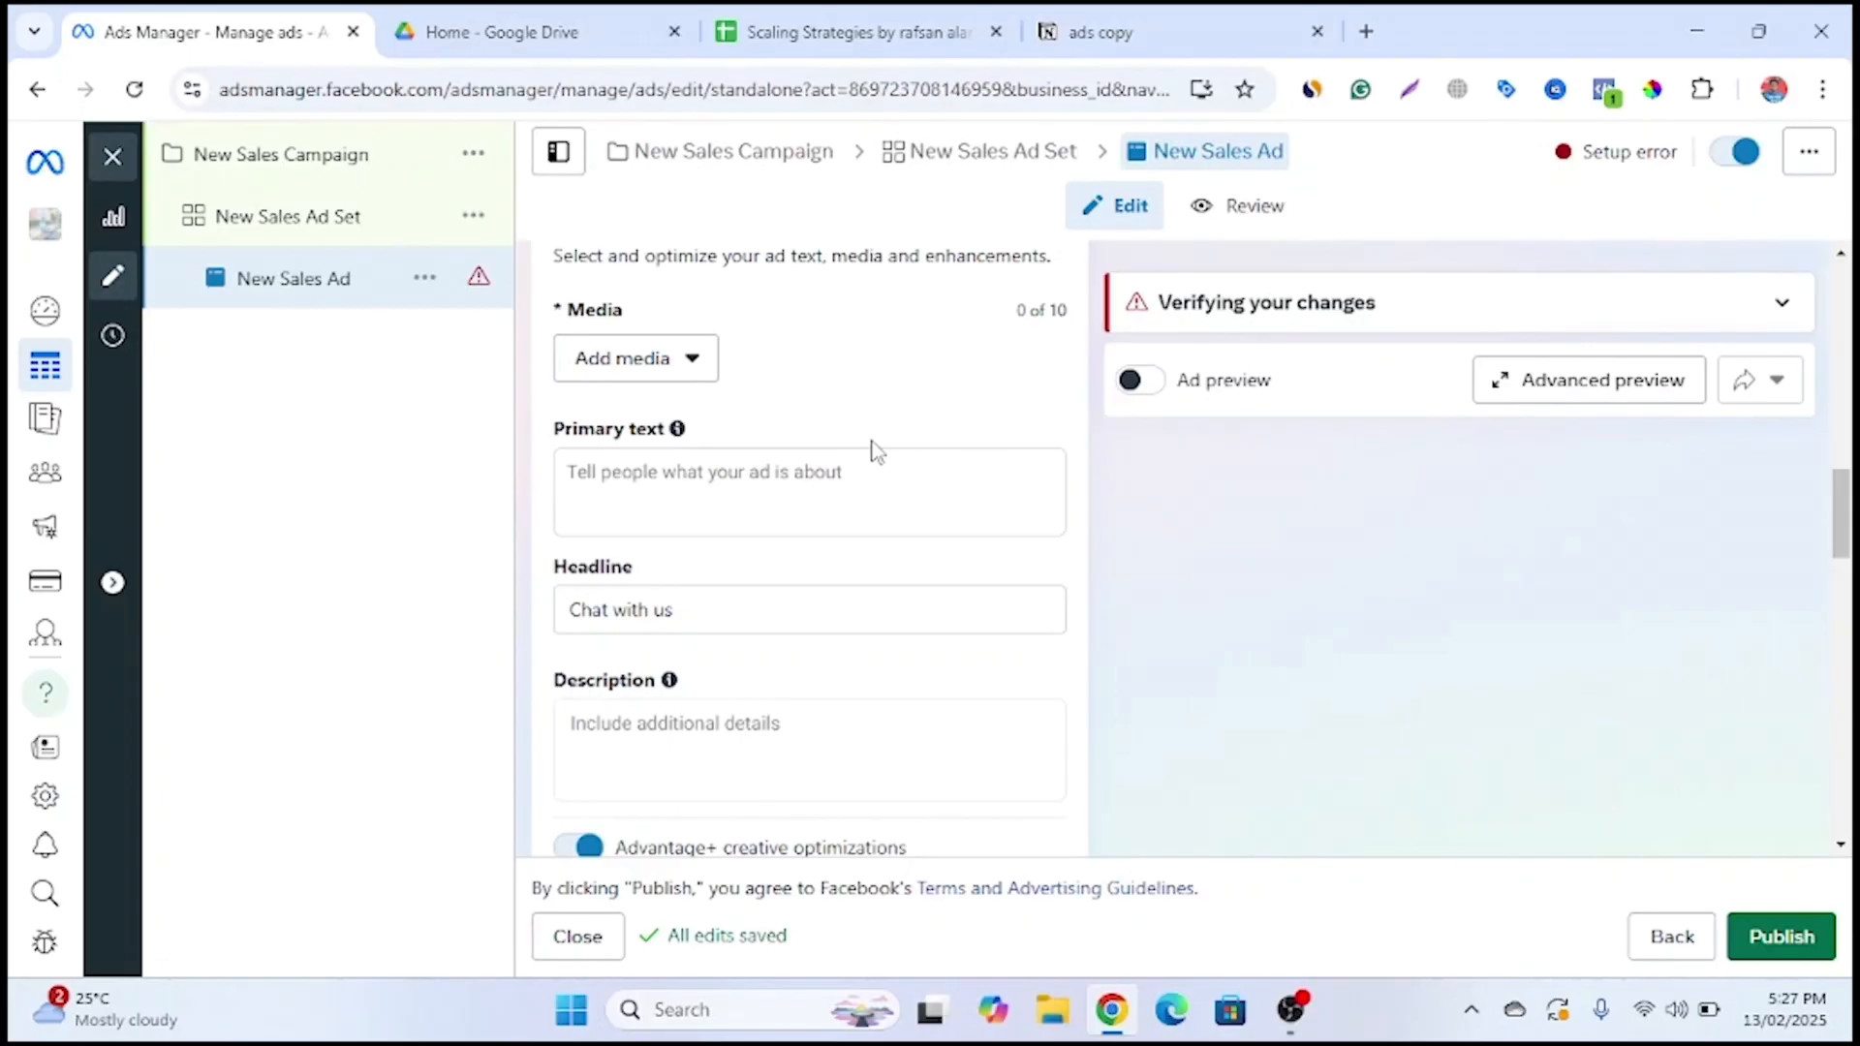
left_click(427, 281)
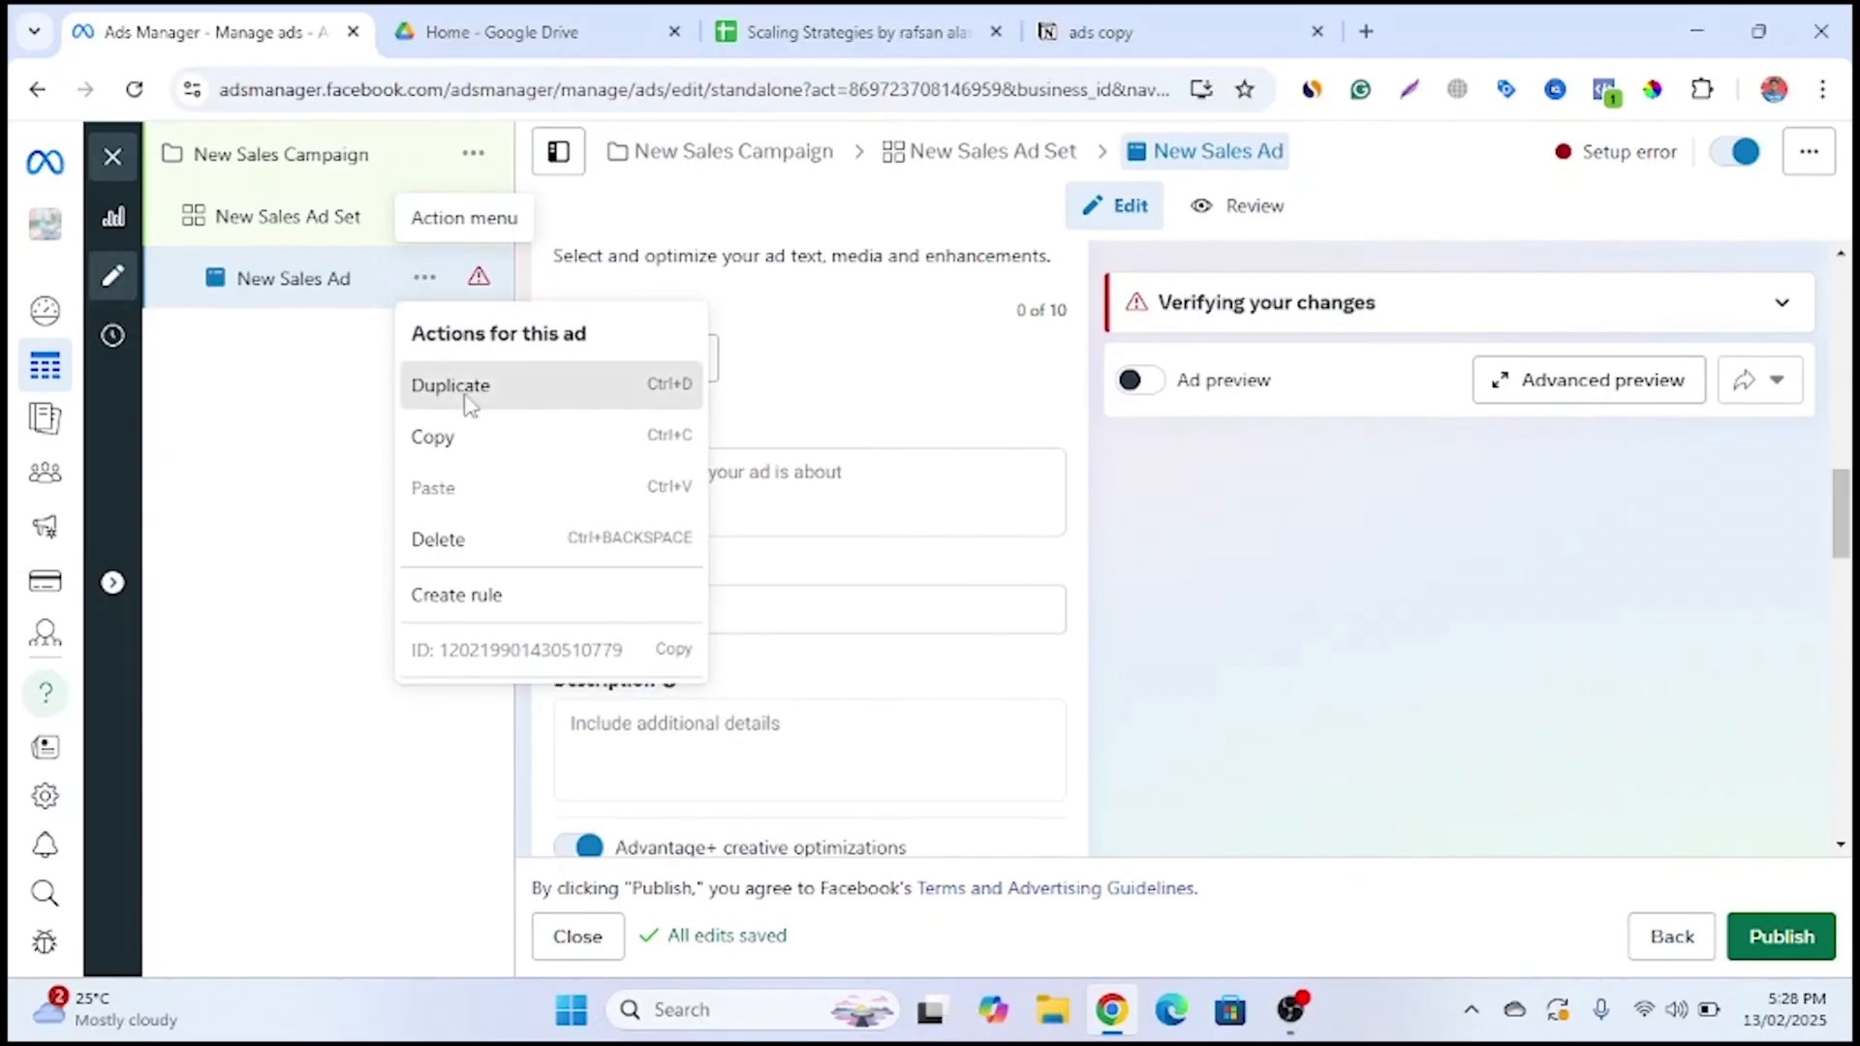
left_click(465, 390)
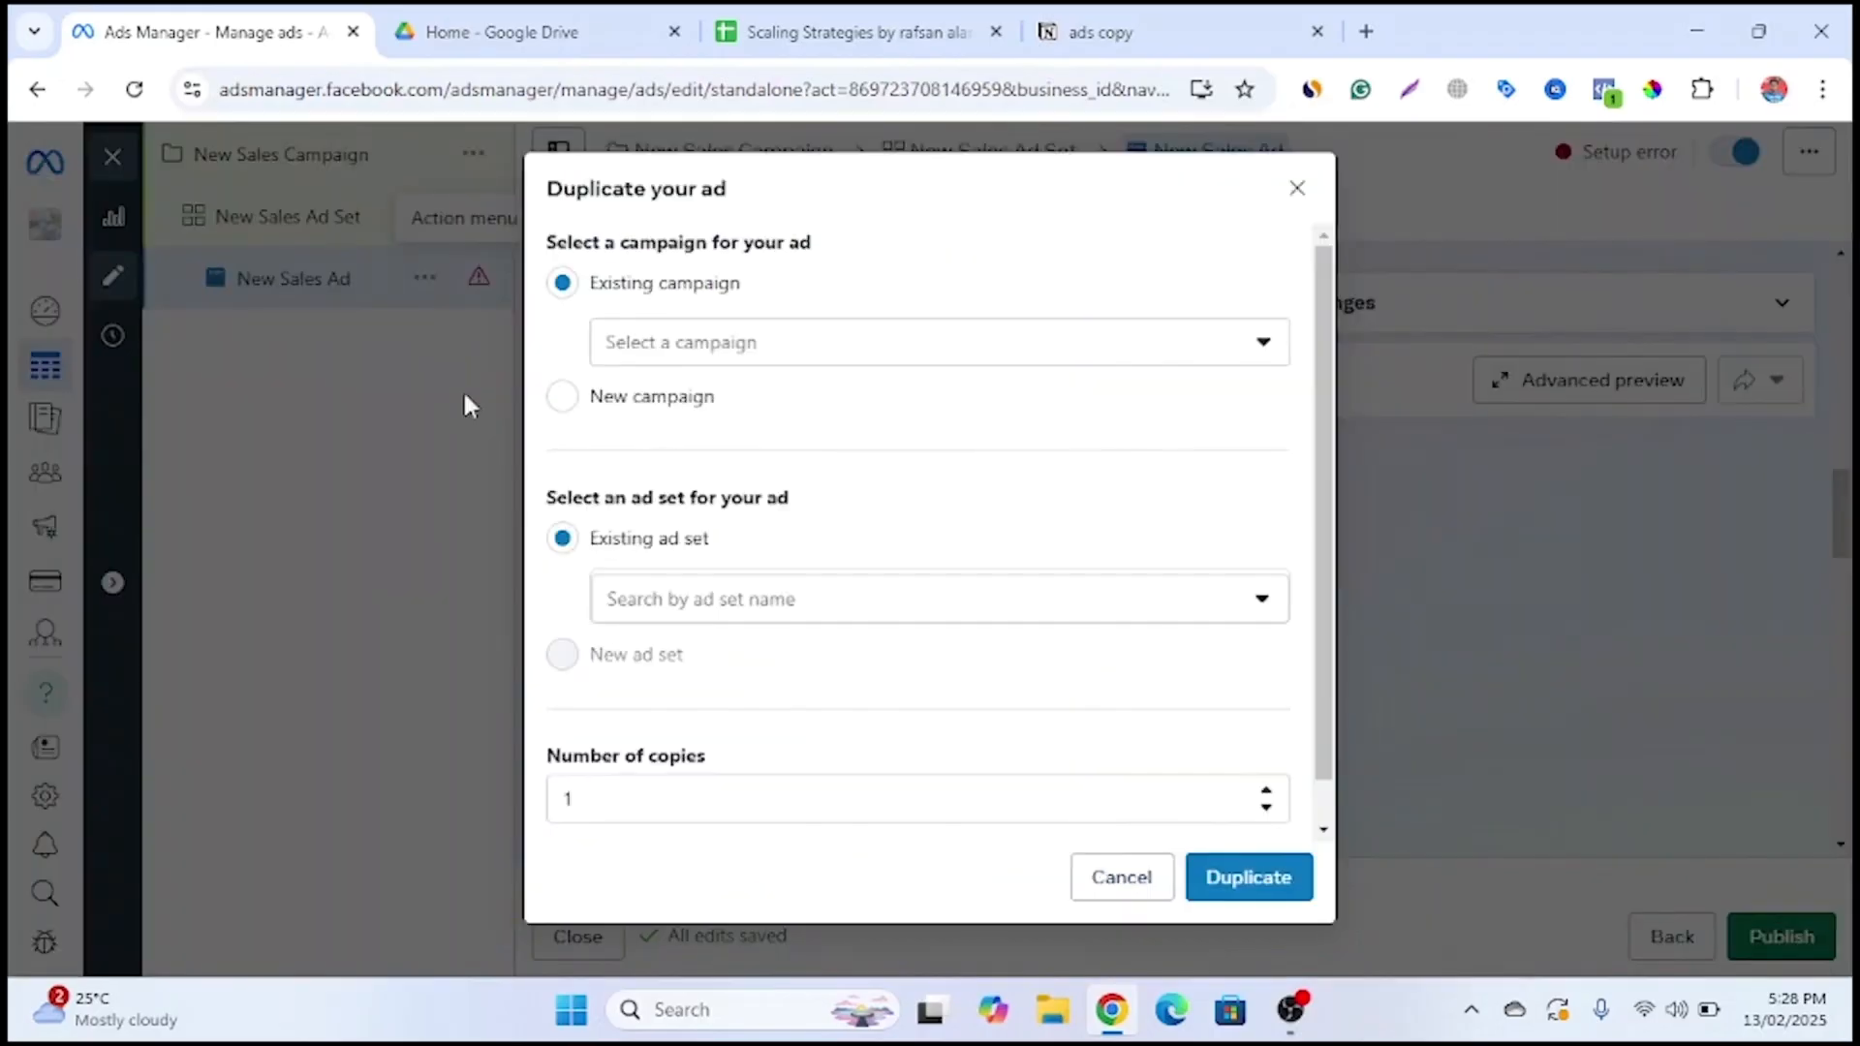
left_click(1235, 878)
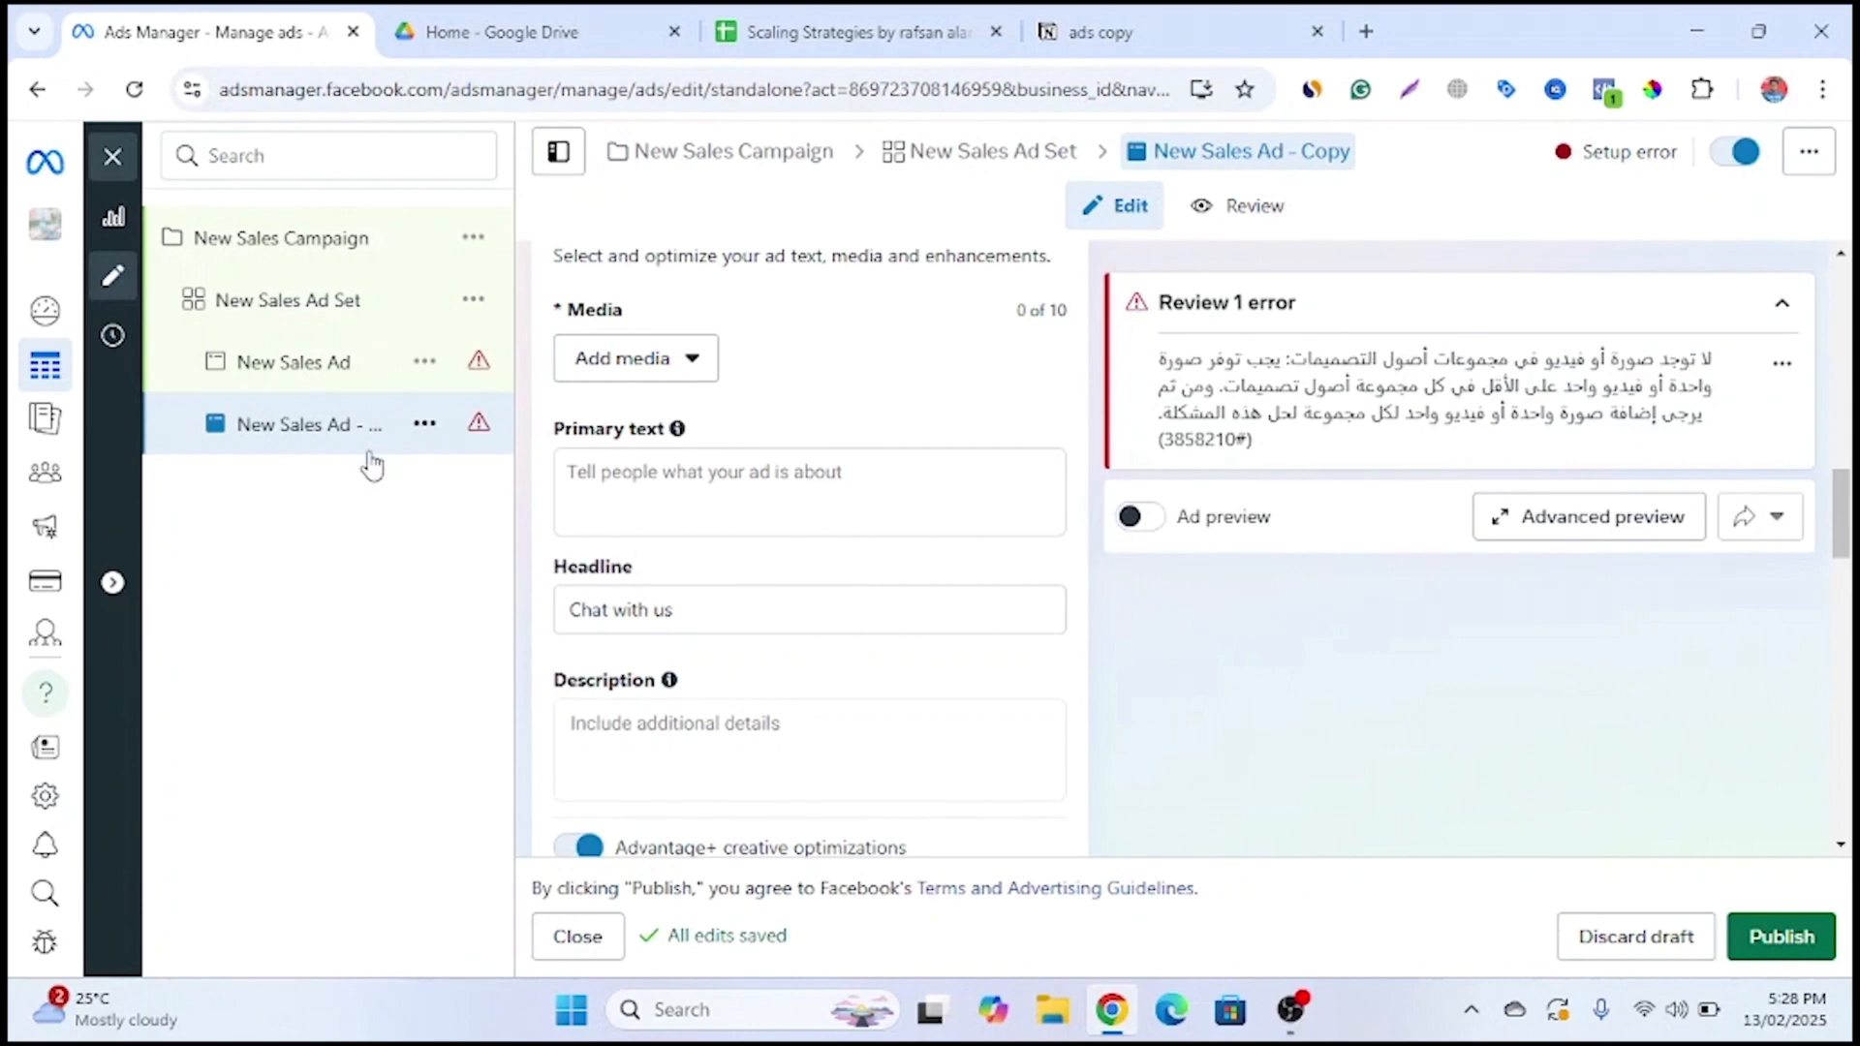
left_click(1777, 306)
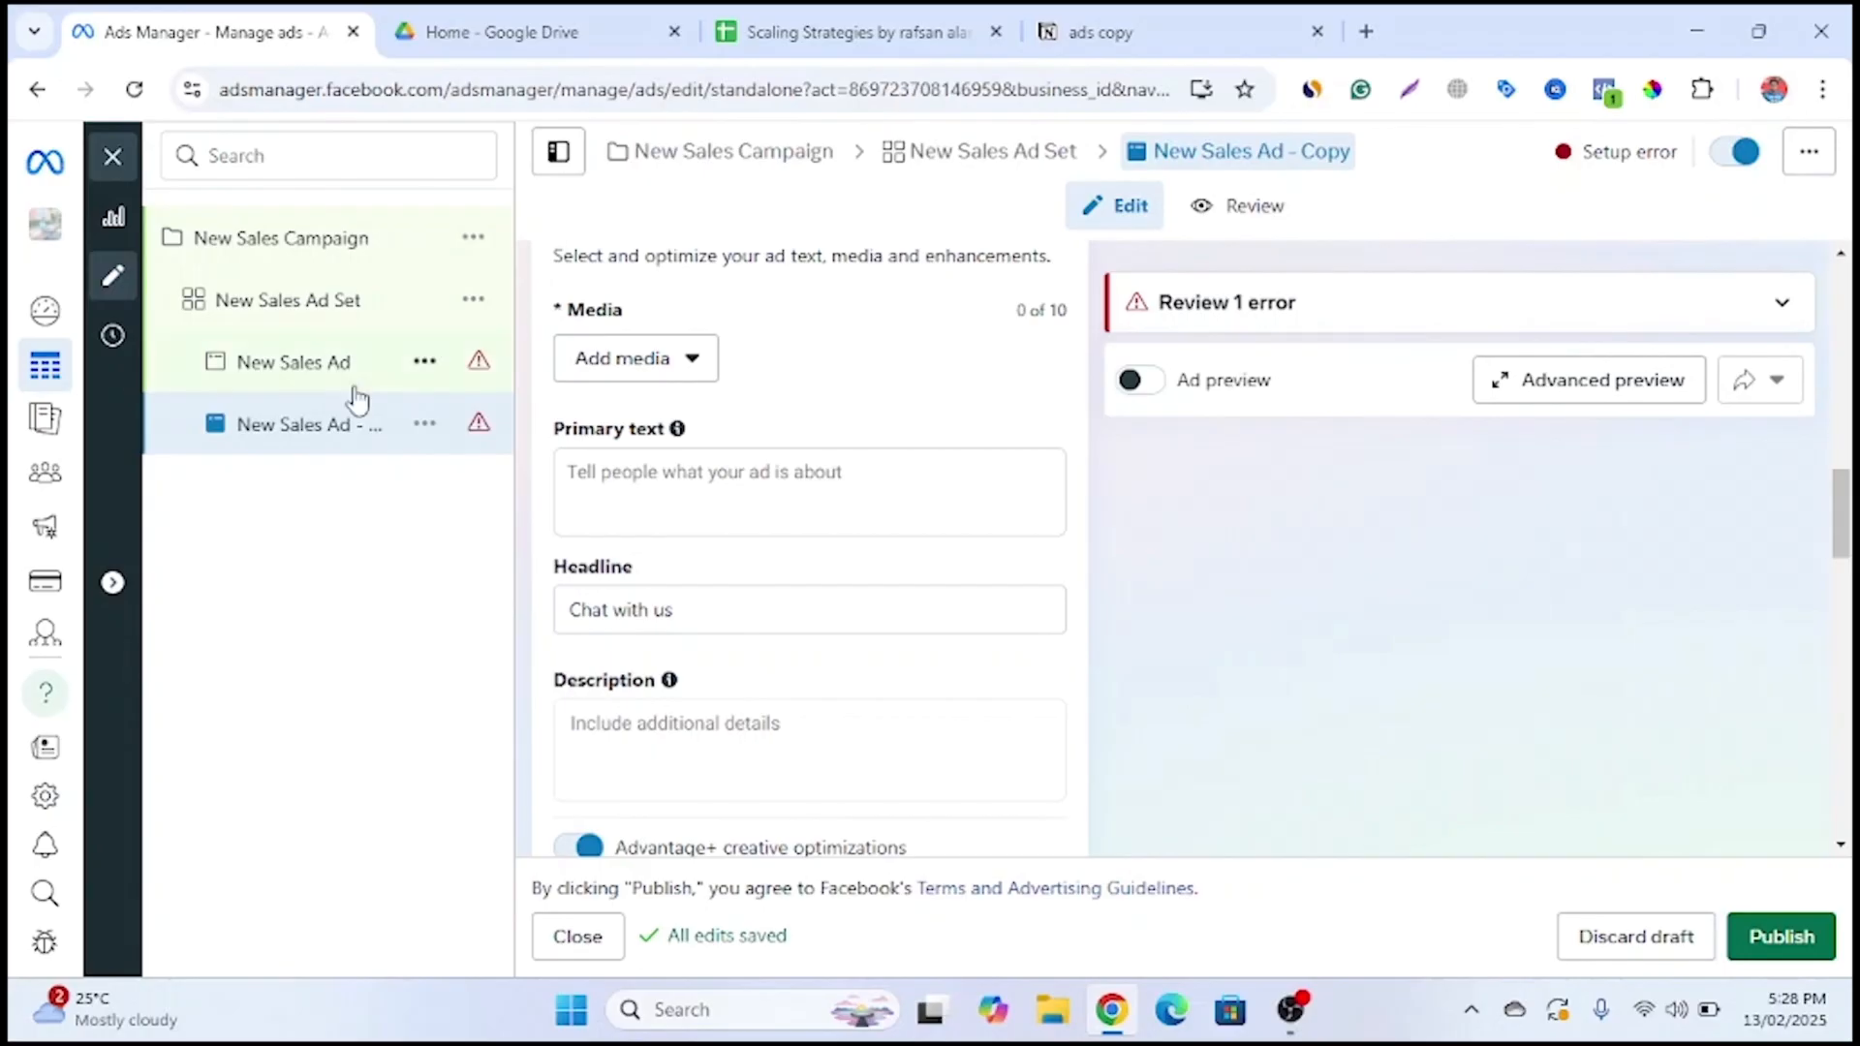
left_click(326, 384)
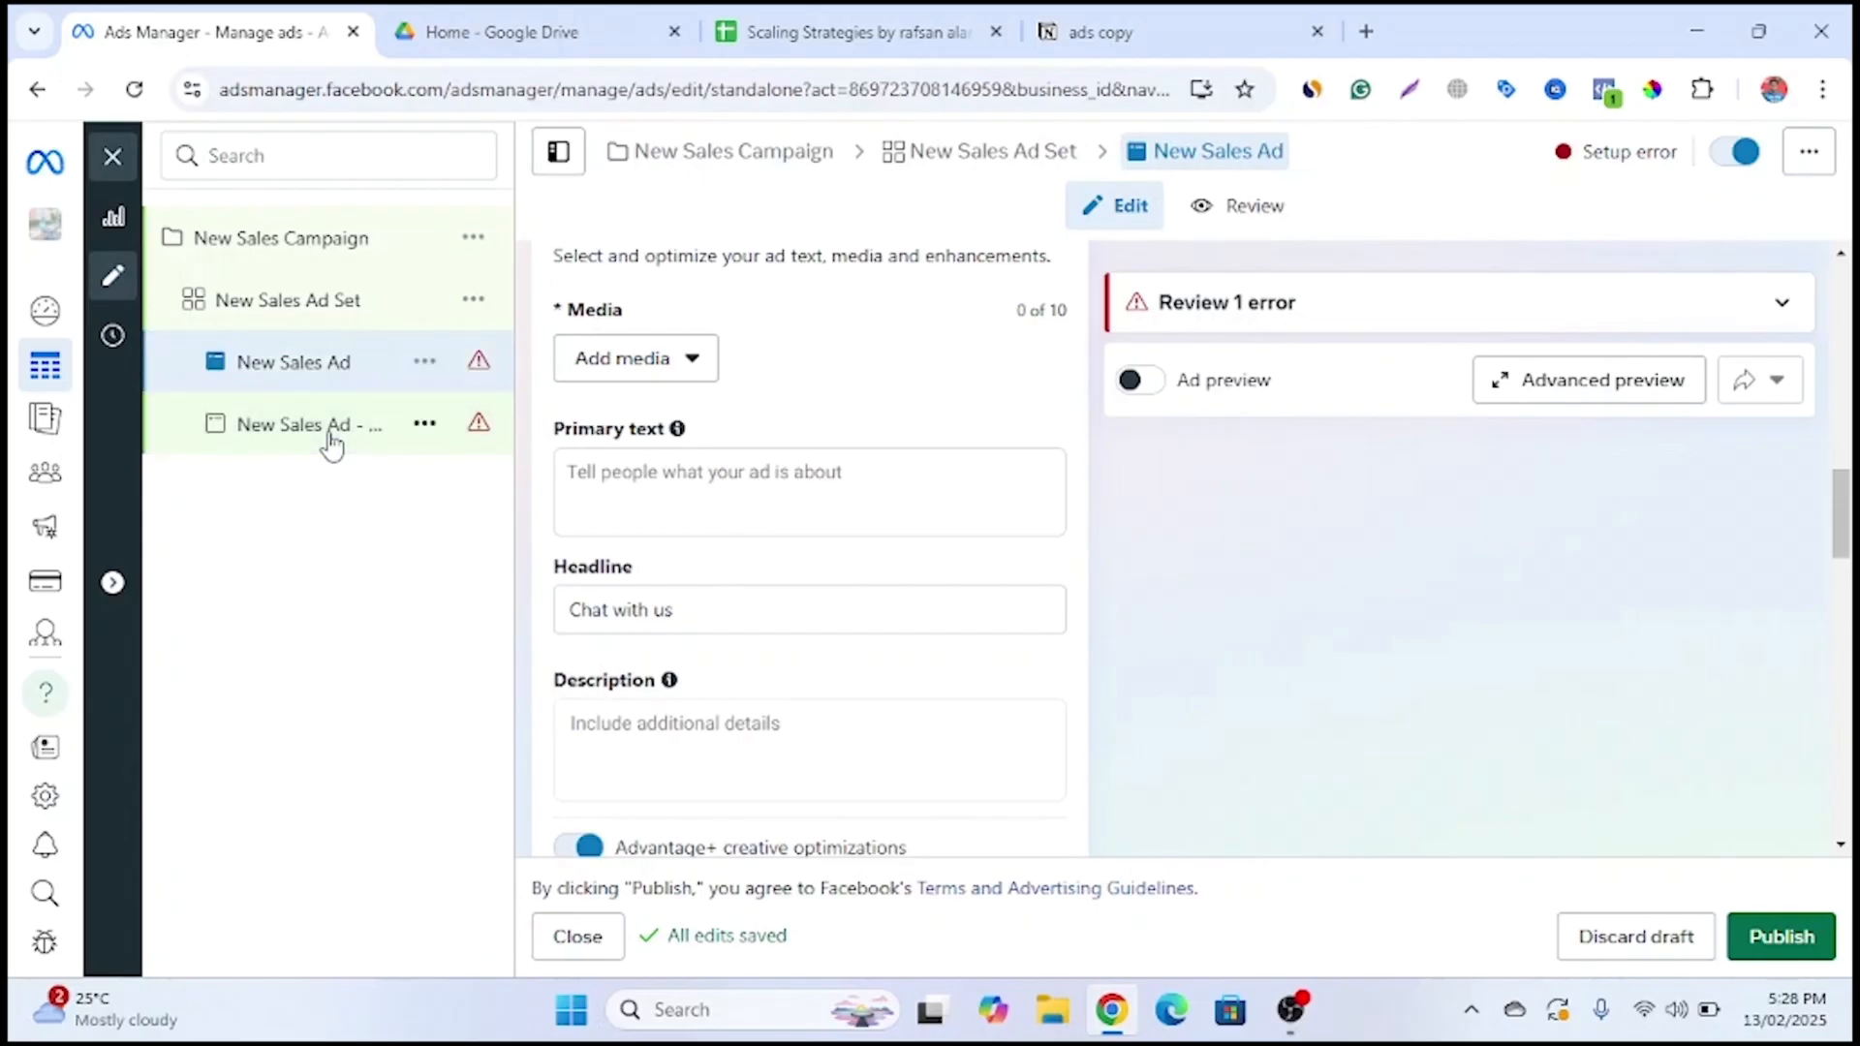
Compare the personas on page 10 of the strategy PDF in Google Drive with the two ads in Ads Manager
mouse_move(523, 32)
left_mouse_down()
mouse_move(550, 15)
mouse_move(478, 145)
mouse_move(515, 19)
left_mouse_up()
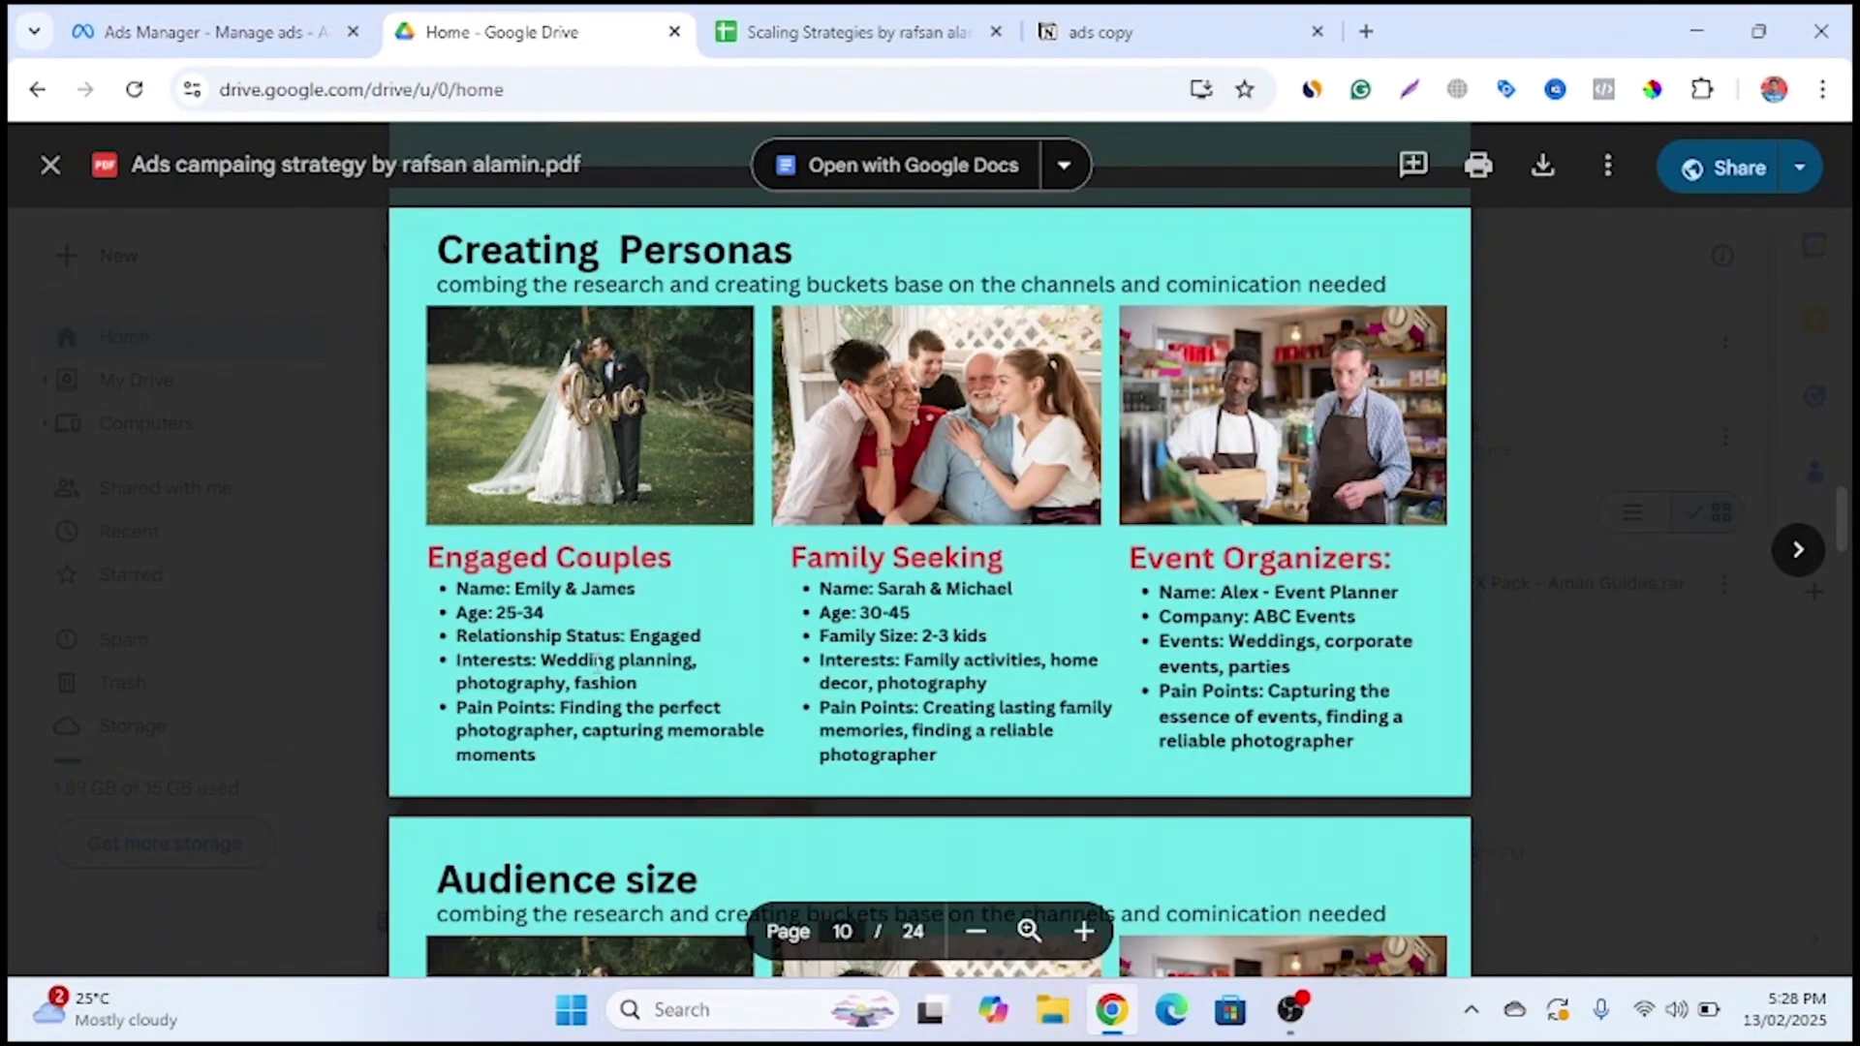
left_click(199, 24)
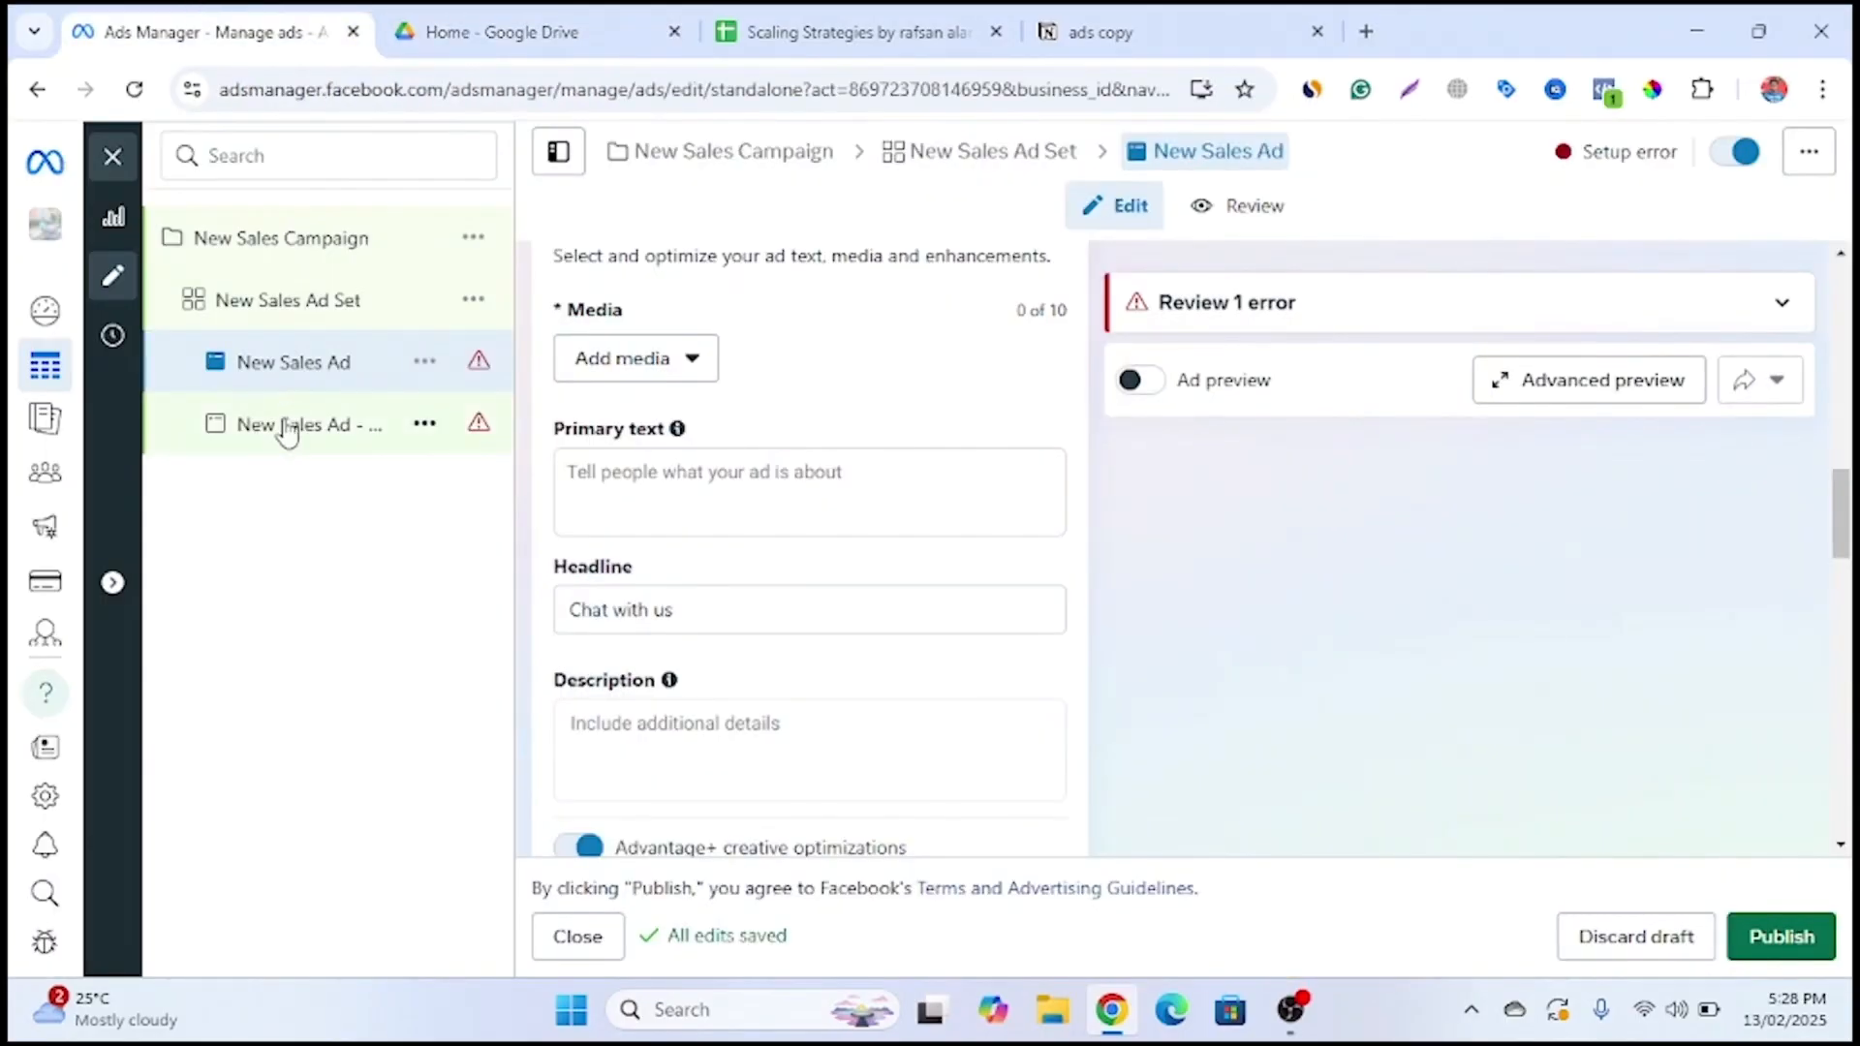
left_click(523, 32)
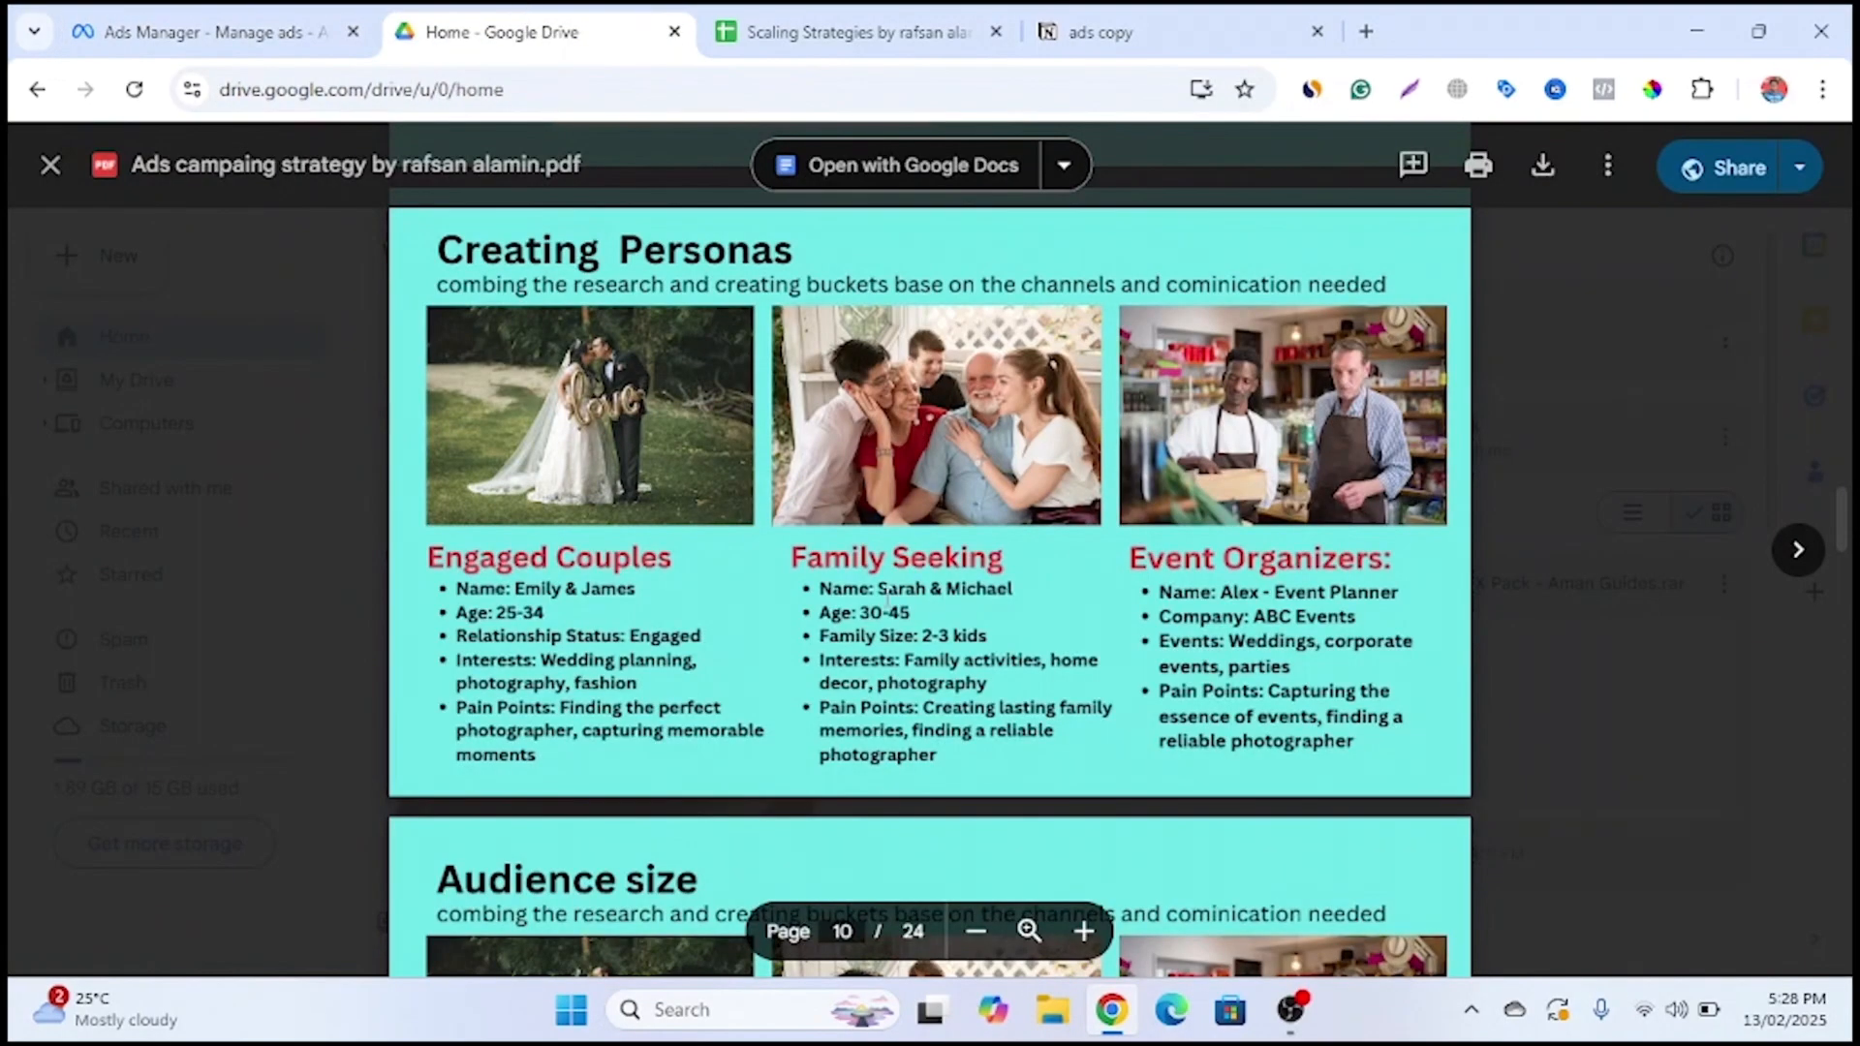